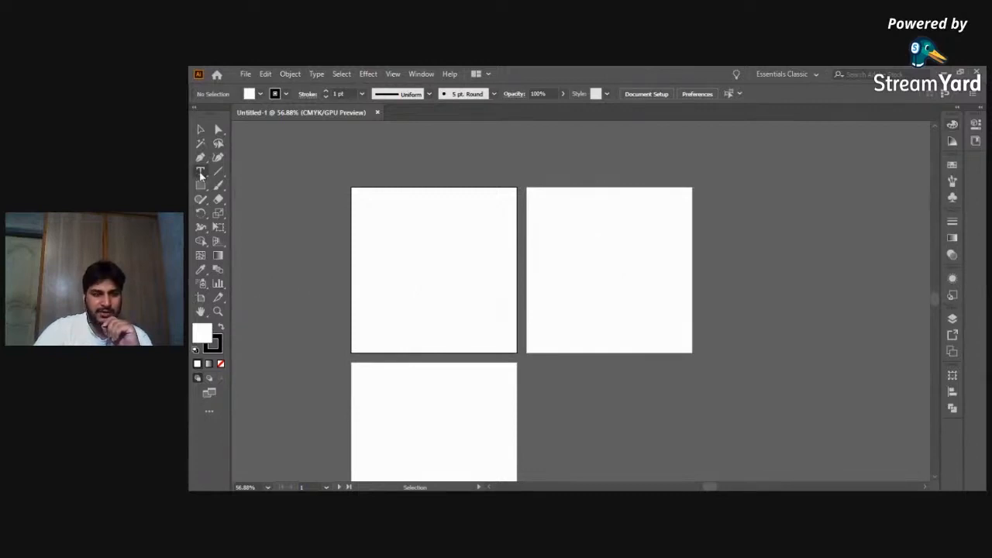
# Add the point text "gggjkaklgs" to the first artboard and enlarge it to about 43.83 pt.
pyautogui.rightClick(201, 176)
pyautogui.click(244, 174)
pyautogui.click(397, 265)
pyautogui.write('ga')
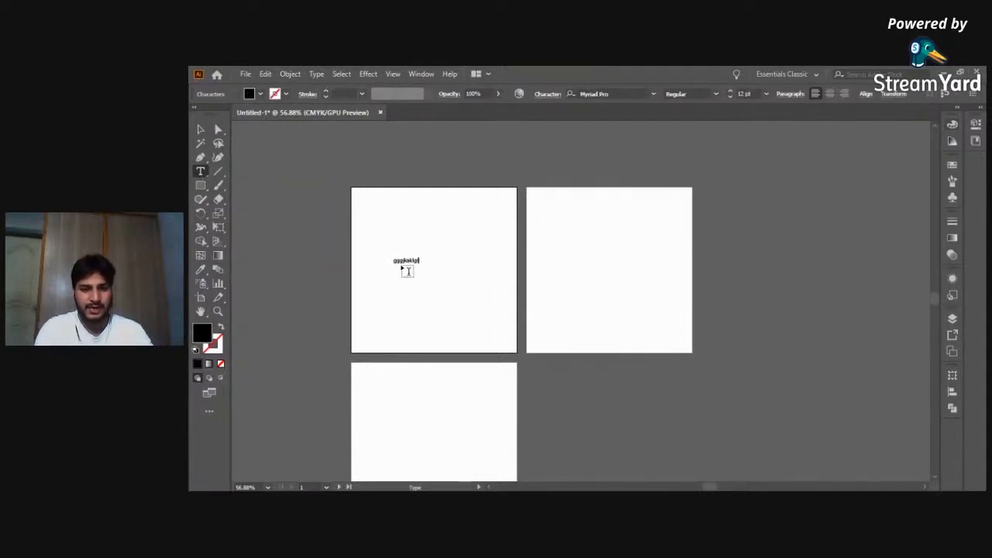
pyautogui.press('Escape')
pyautogui.moveTo(407, 256); pyautogui.dragTo(447, 276)
pyautogui.hotkey('ctrl', '+')
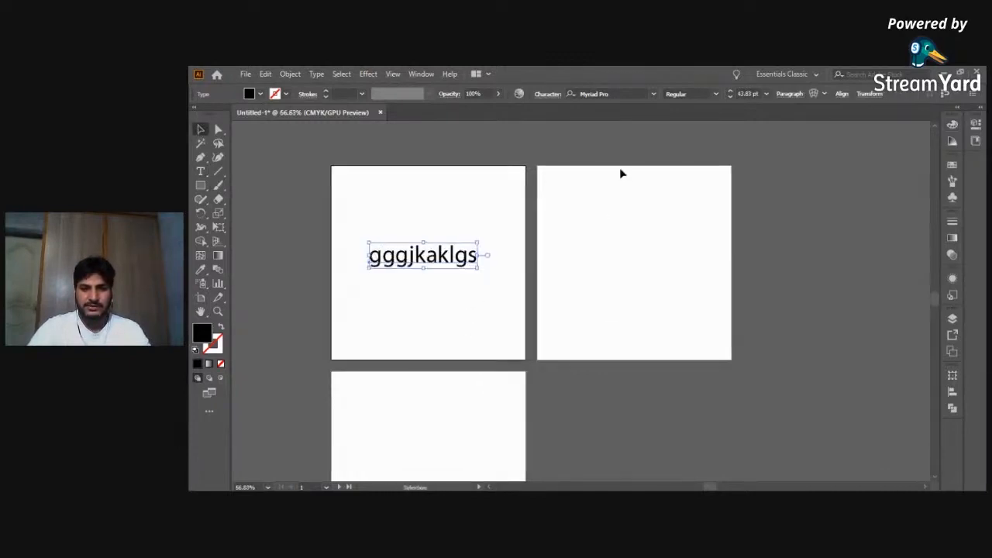
# Change the font of the "gggjkaklgs" text to Cocogoose and adjust its position on the first artboard.
pyautogui.click(655, 94)
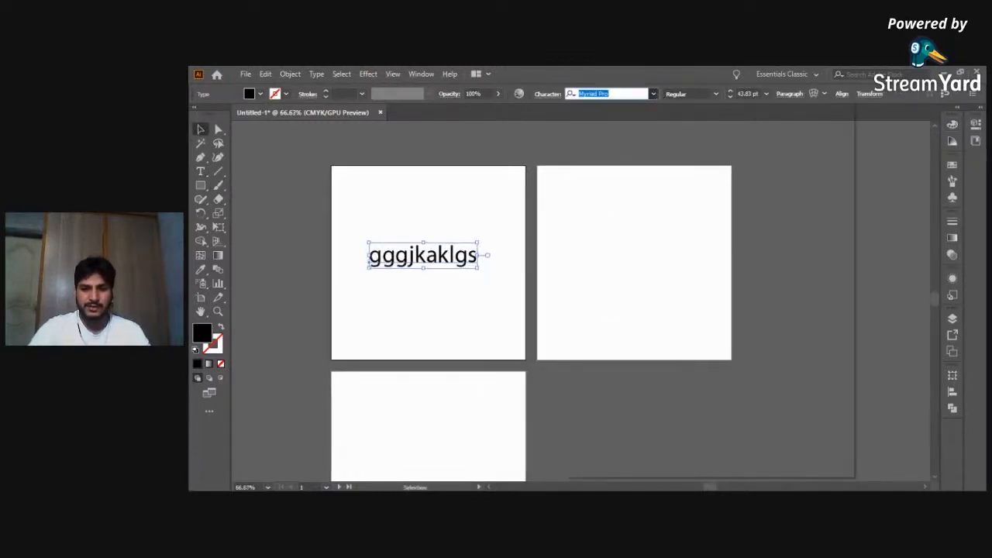
pyautogui.click(702, 208)
pyautogui.click(499, 325)
pyautogui.scroll(1, 438, 273)
pyautogui.moveTo(443, 264); pyautogui.dragTo(417, 269)
pyautogui.click(476, 346)
# Set the font style of the "gggjkaklgs" text to DemiBold.
pyautogui.click(488, 250)
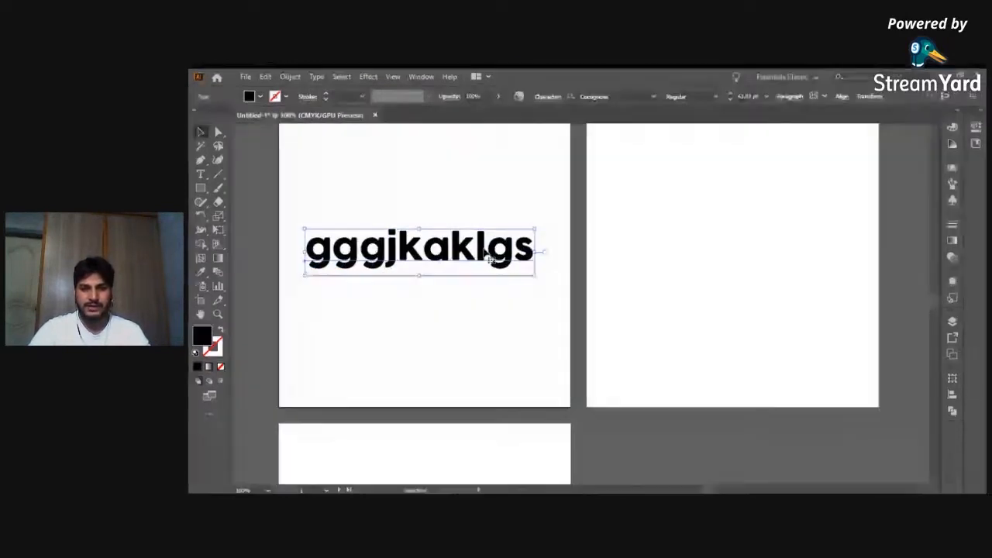
pyautogui.click(698, 94)
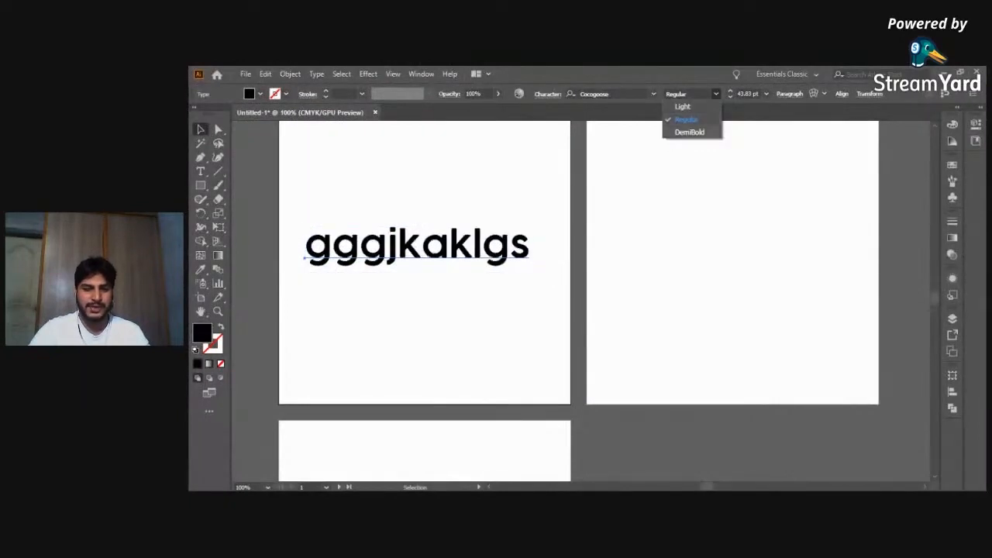
pyautogui.click(690, 133)
pyautogui.click(642, 198)
pyautogui.click(450, 274)
pyautogui.click(457, 264)
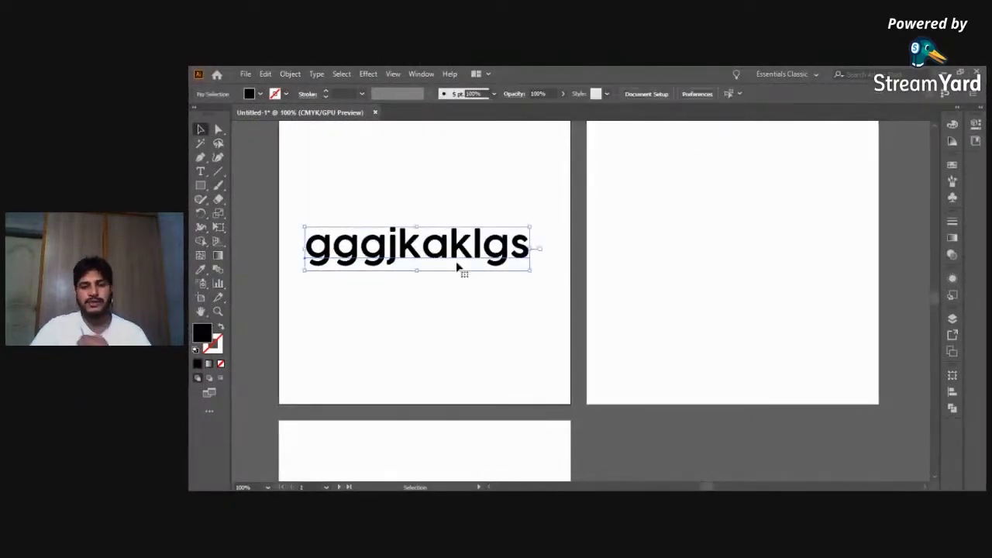
pyautogui.scroll(1, 454, 317)
pyautogui.click(548, 208)
pyautogui.moveTo(548, 209); pyautogui.dragTo(307, 346)
pyautogui.scroll(1, 372, 341)
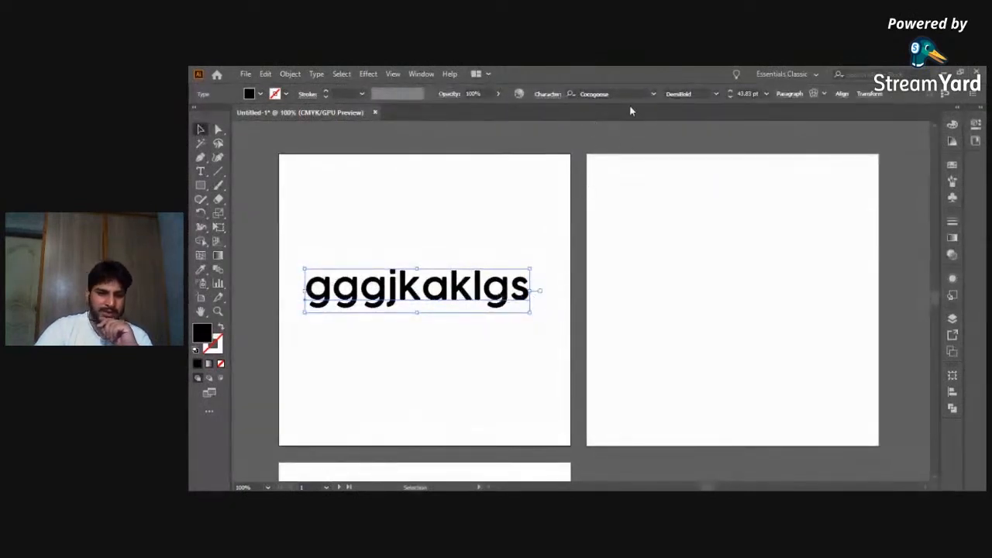
pyautogui.click(410, 193)
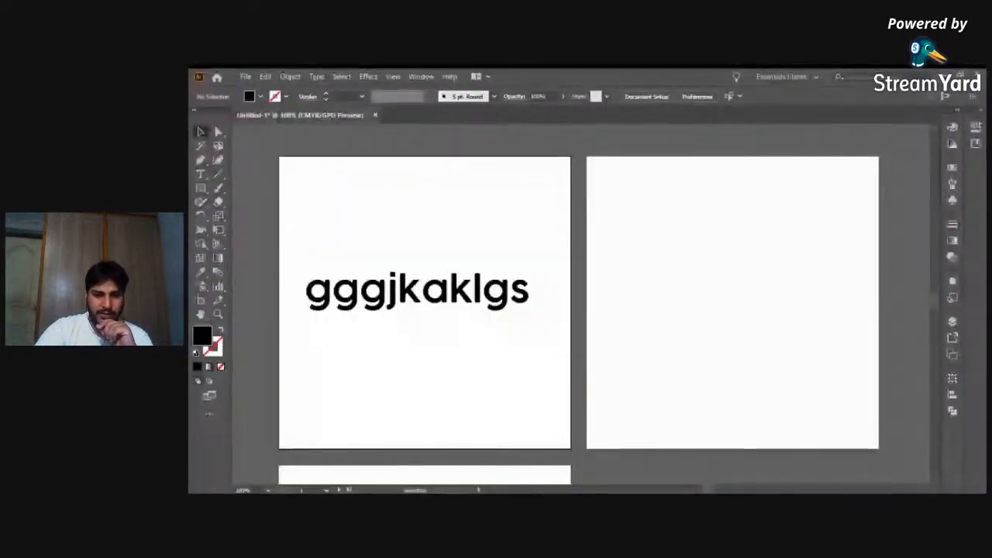
pyautogui.scroll(-1, 518, 312)
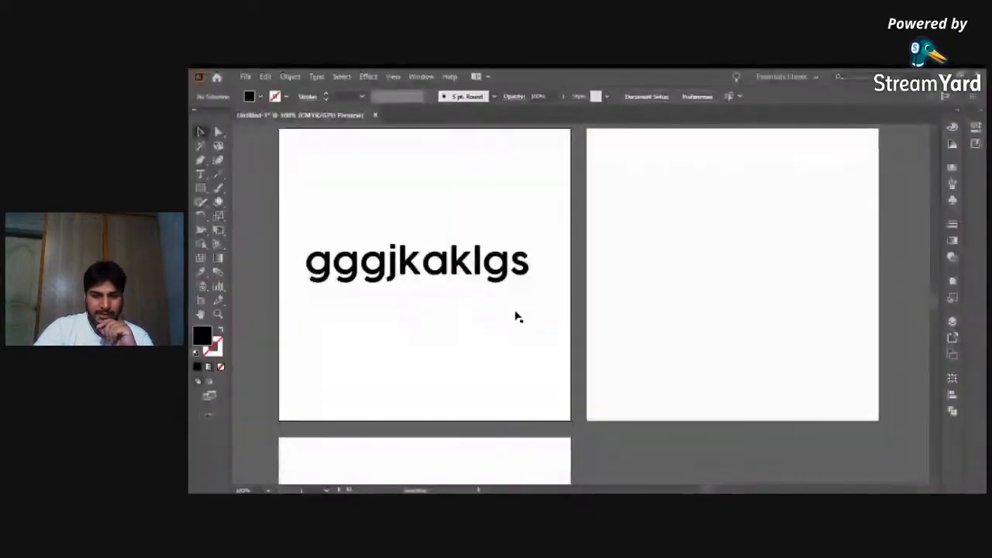
pyautogui.moveTo(361, 286); pyautogui.dragTo(556, 226)
pyautogui.click(281, 326)
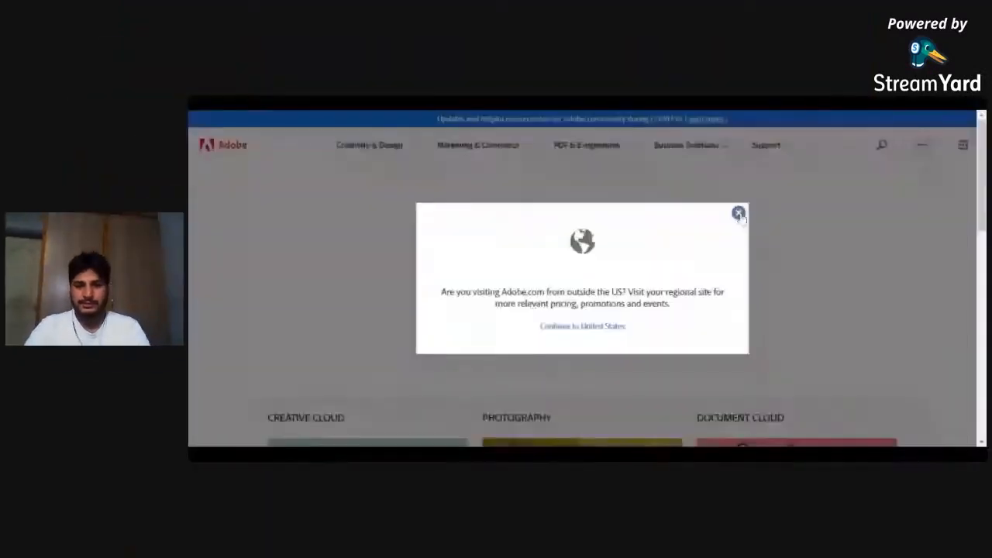
# In the browser, dismiss Adobe's regional site prompt and open the Illustrator product page from the Creativity & Design featured products.
pyautogui.click(739, 214)
pyautogui.scroll(-3, 692, 246)
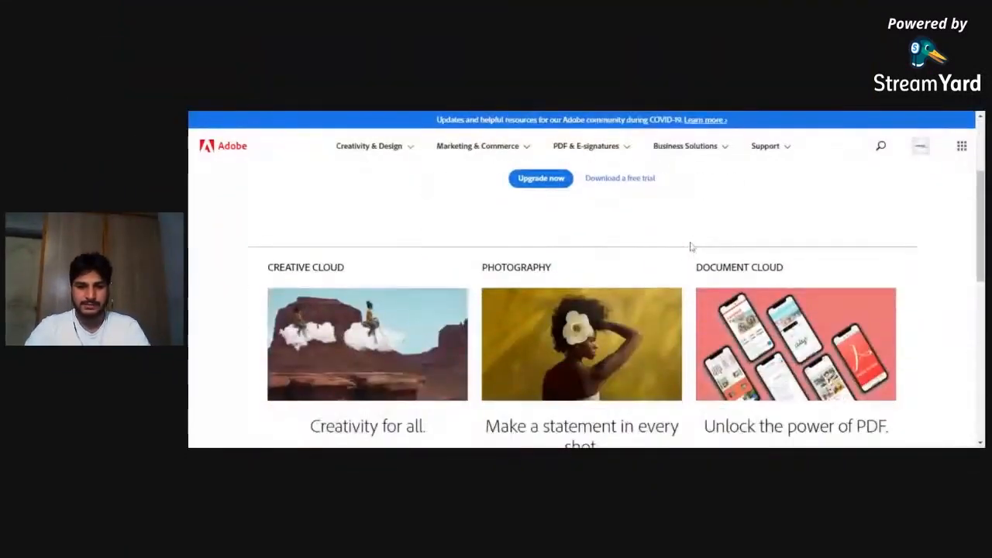
pyautogui.scroll(3, 691, 245)
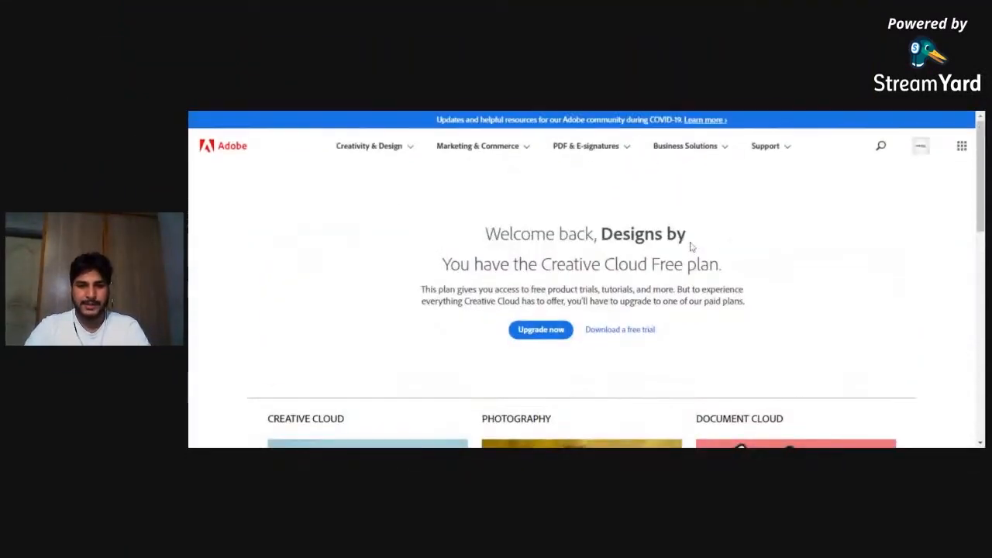
pyautogui.click(403, 150)
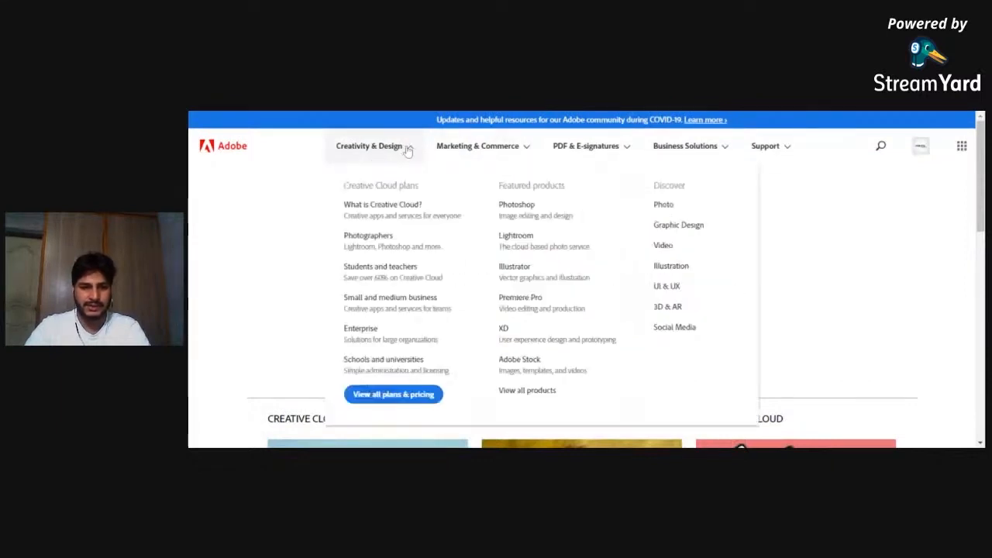
pyautogui.click(527, 272)
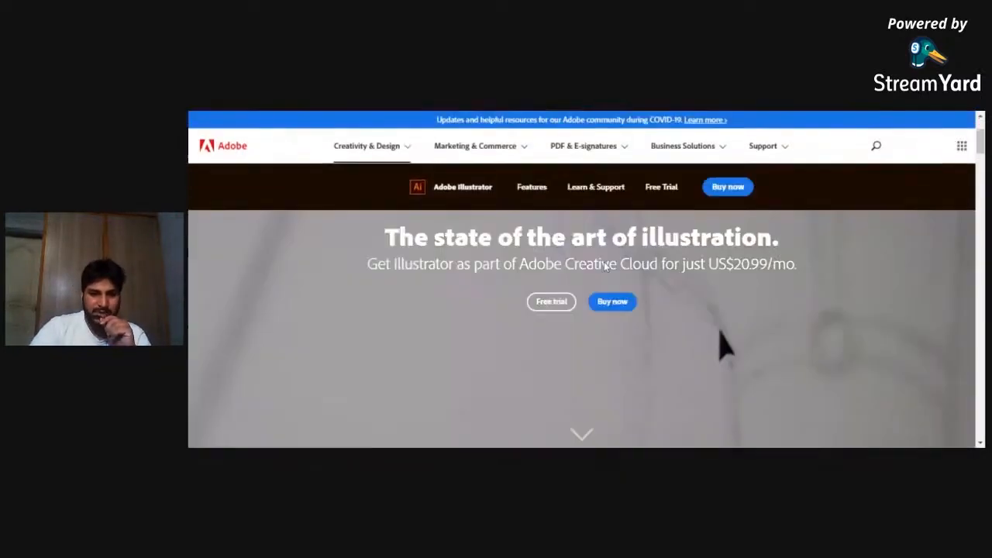
# Examine the Illustrator page's introduction and its section on typography.
pyautogui.scroll(-1, 604, 264)
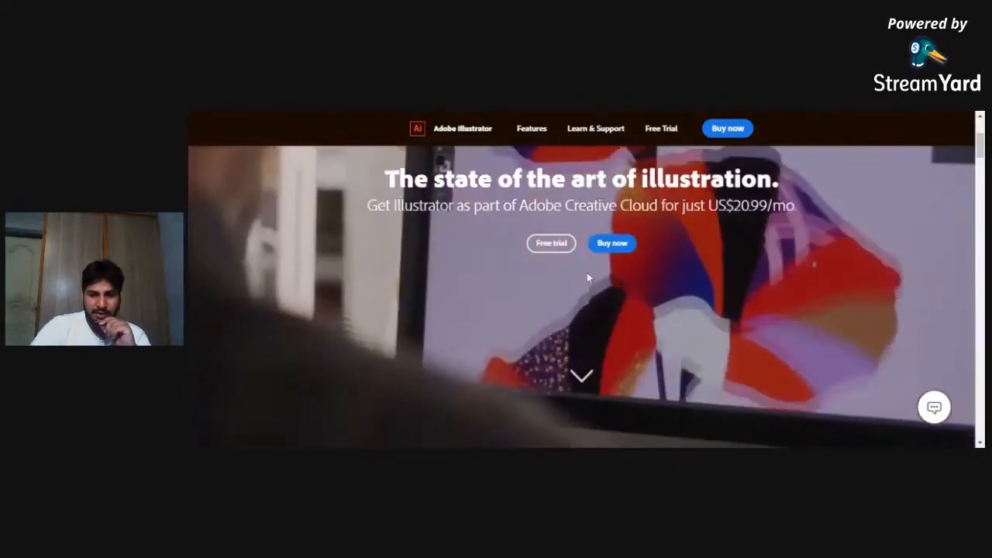
pyautogui.scroll(2, 587, 272)
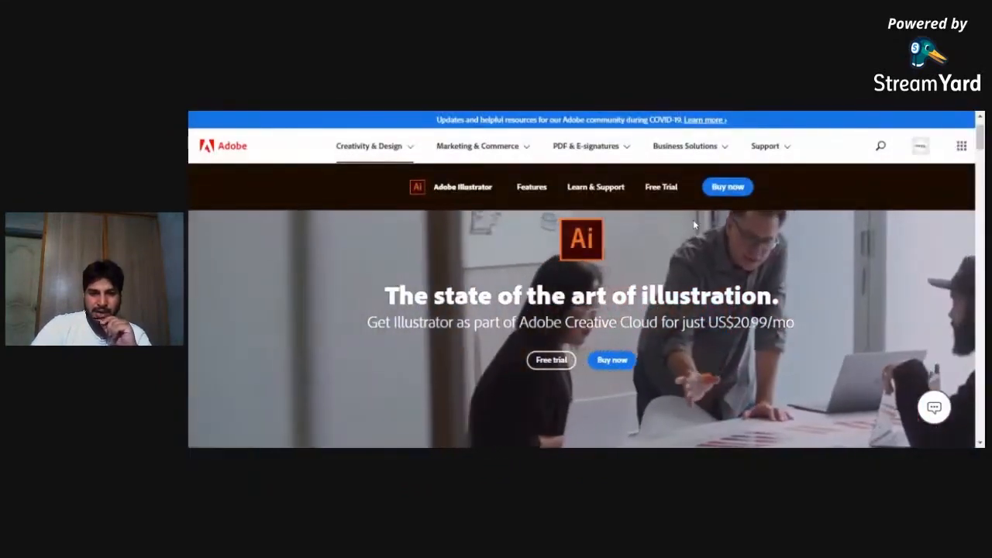
pyautogui.scroll(-1, 694, 219)
pyautogui.scroll(-2, 694, 220)
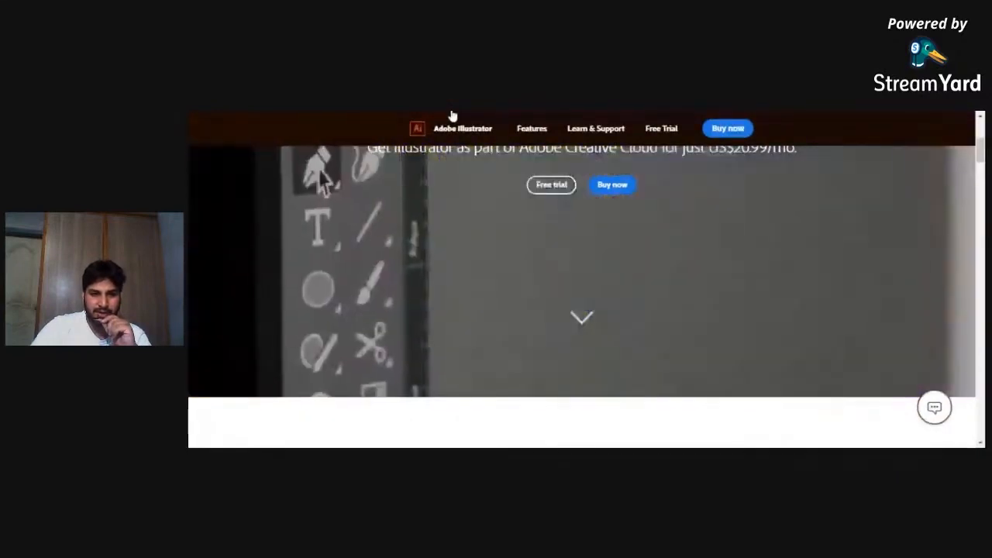
pyautogui.scroll(-3, 581, 297)
pyautogui.scroll(-10, 580, 297)
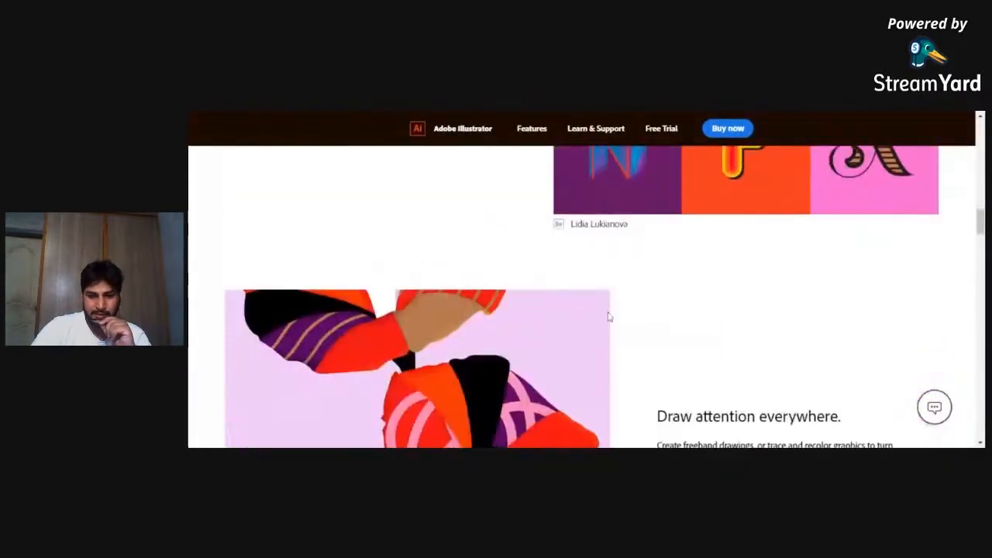
pyautogui.scroll(-2, 609, 317)
pyautogui.scroll(6, 609, 316)
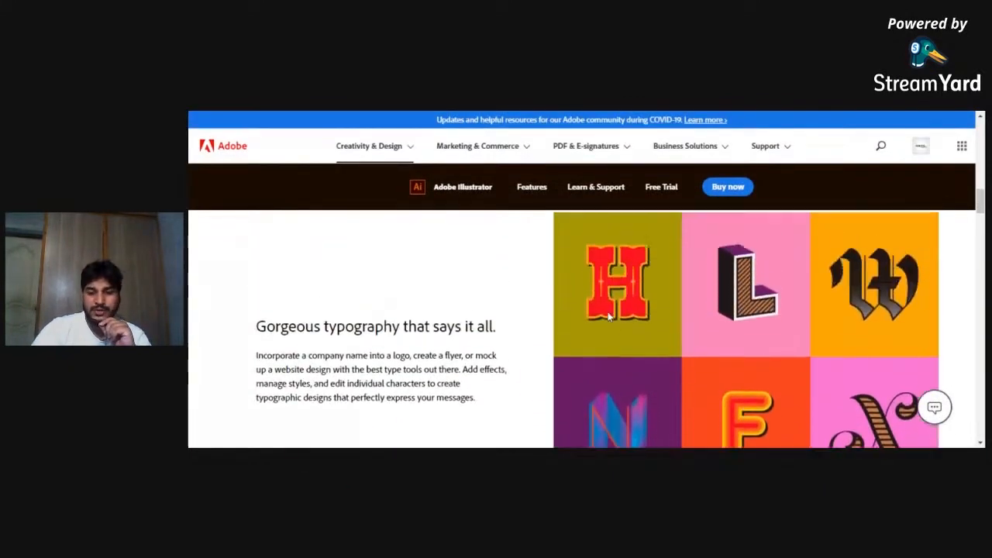
pyautogui.scroll(-1, 762, 326)
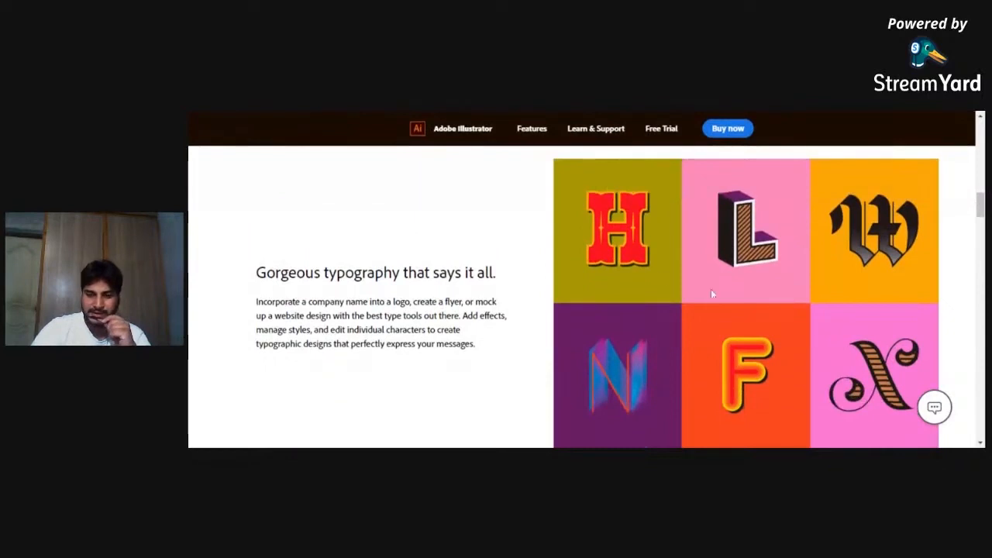
pyautogui.scroll(-1, 884, 302)
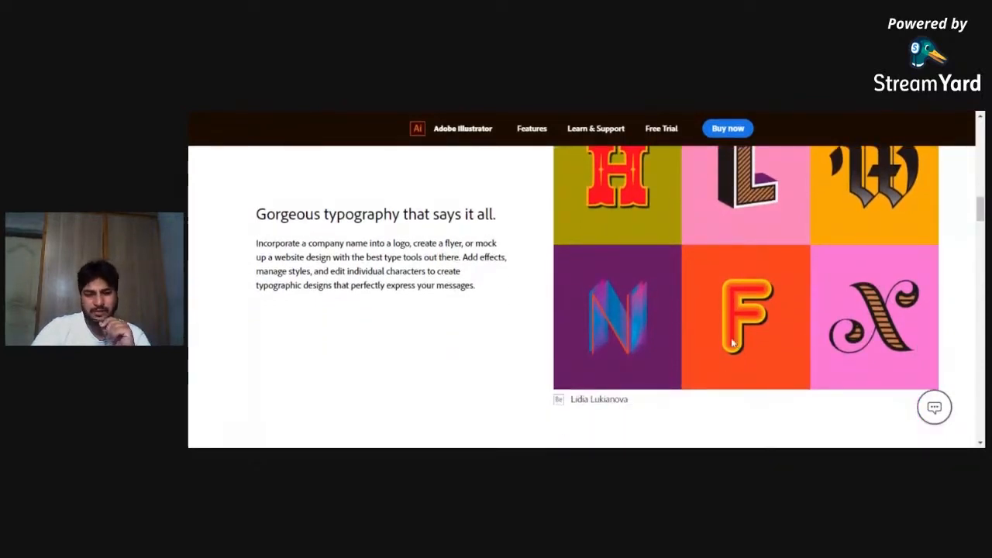
# Review the page's sections on freehand drawing, companion Creative Cloud apps and Illustrator for iPad.
pyautogui.scroll(-5, 732, 344)
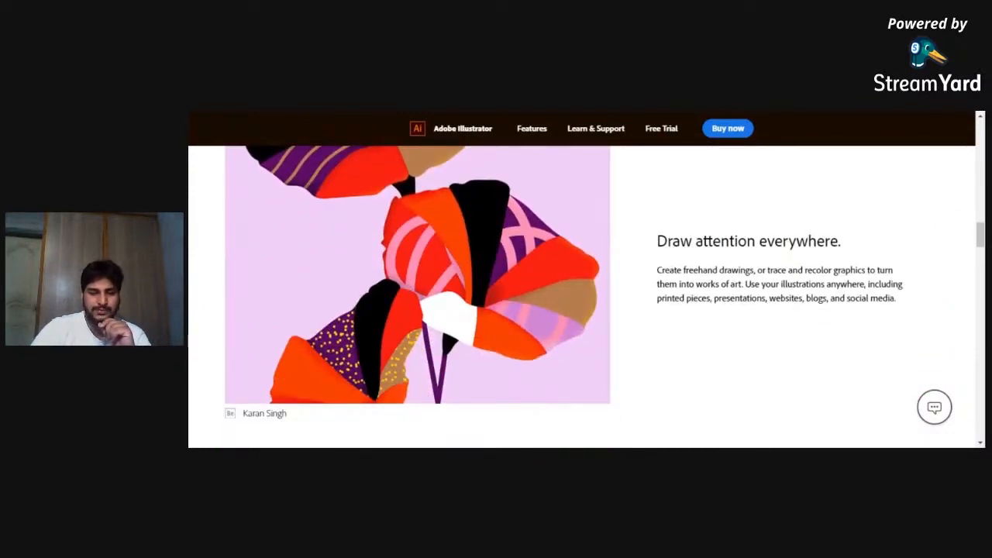
pyautogui.scroll(2, 732, 343)
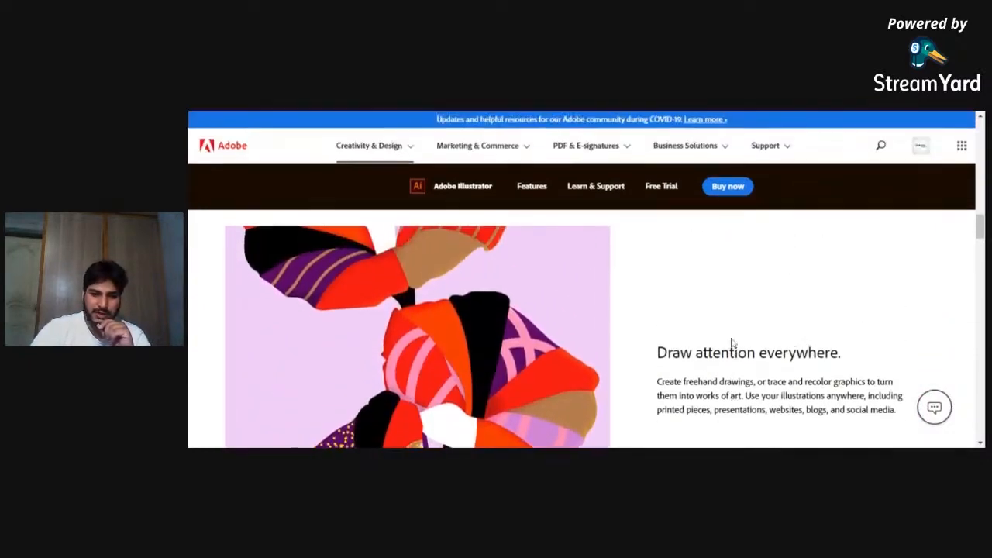
pyautogui.scroll(-5, 731, 344)
pyautogui.scroll(-2, 732, 343)
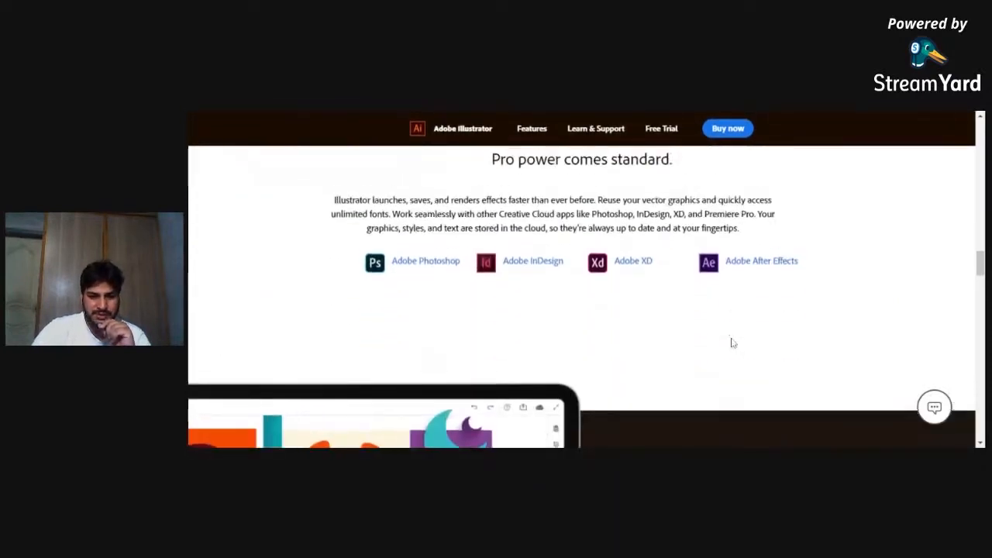
pyautogui.scroll(3, 732, 344)
pyautogui.scroll(-10, 733, 343)
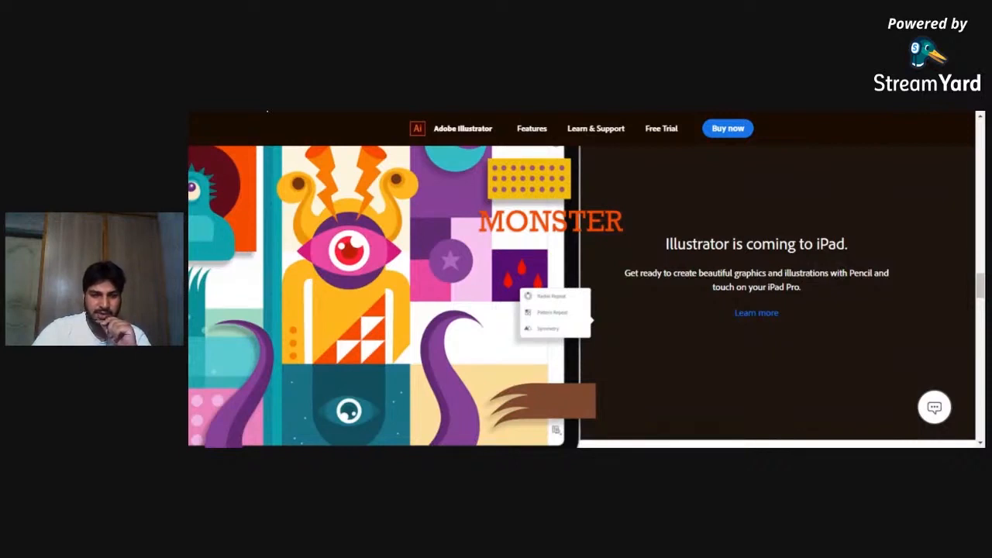
# Examine the latest Illustrator updates under "See what new can do", including performance, effects, simplified vector paths and Freeform Gradients.
pyautogui.scroll(-5, 558, 262)
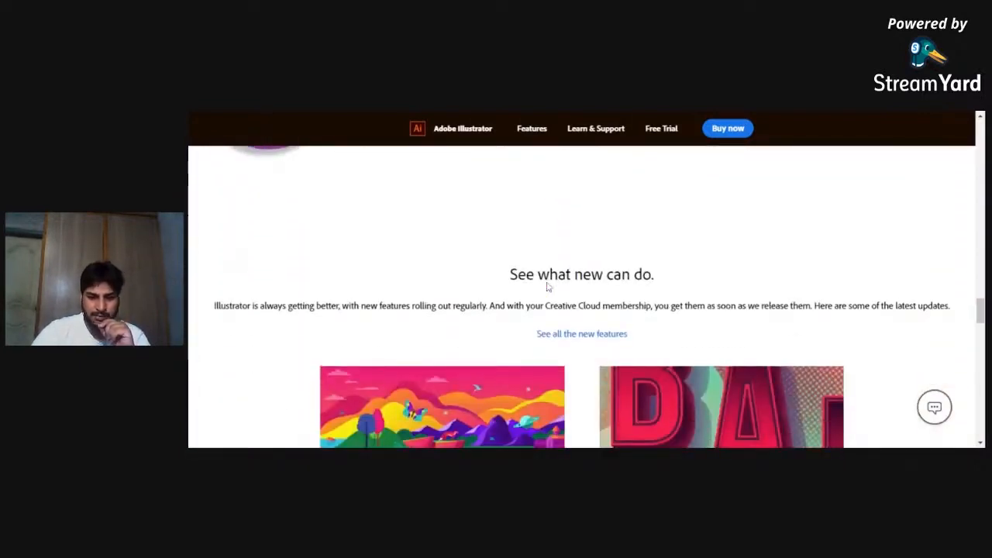
pyautogui.scroll(-3, 547, 286)
pyautogui.scroll(1, 543, 288)
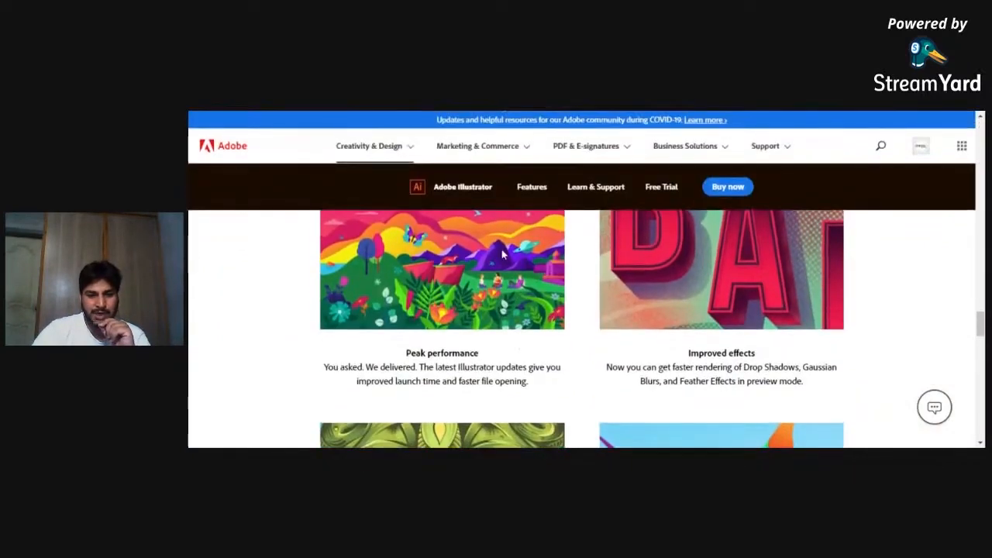
pyautogui.scroll(1, 503, 254)
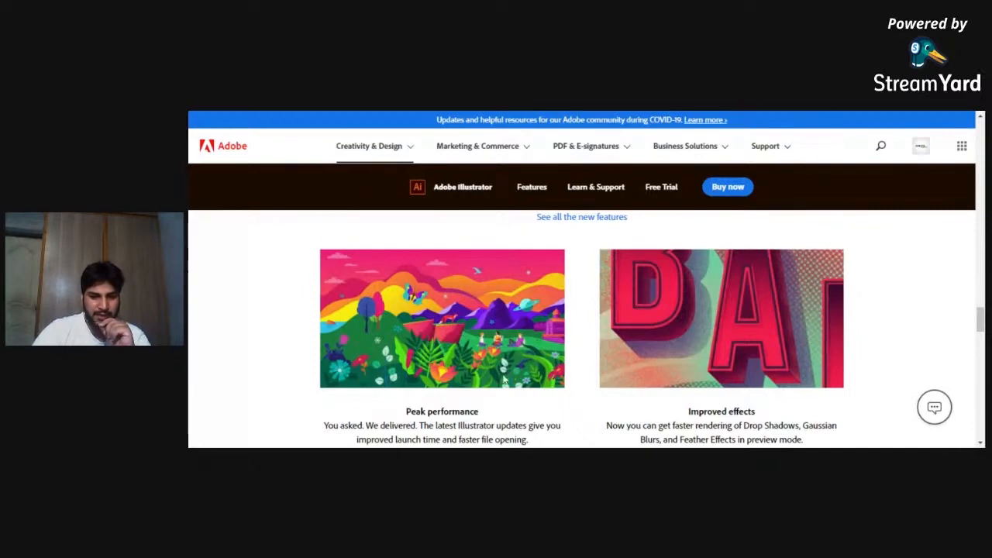
pyautogui.scroll(-1, 549, 332)
pyautogui.scroll(-3, 549, 332)
pyautogui.scroll(2, 548, 328)
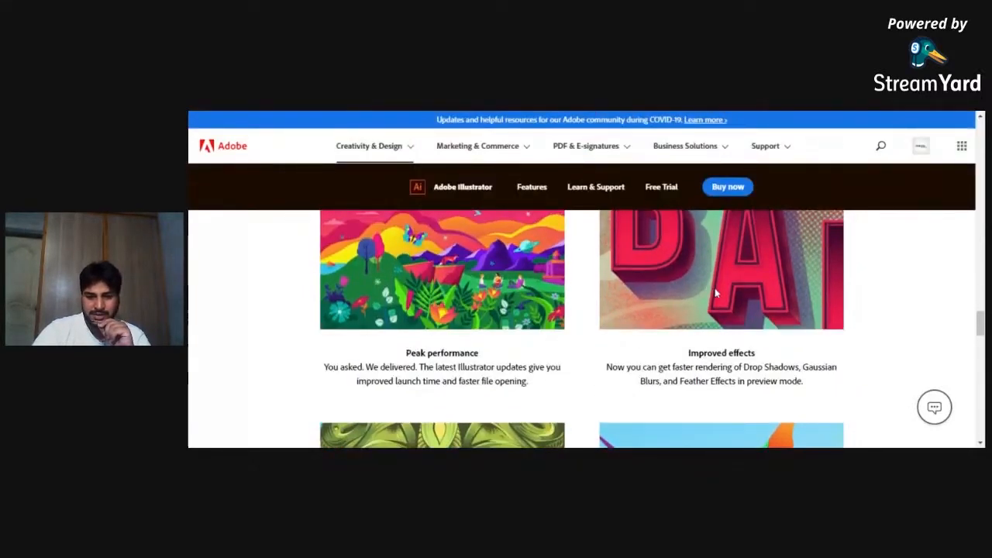
pyautogui.scroll(-3, 714, 292)
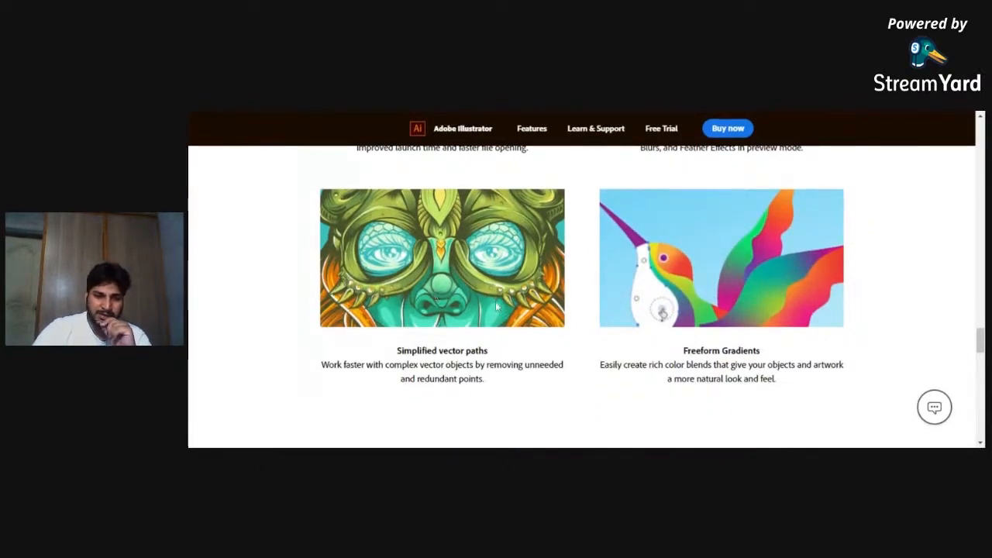
pyautogui.scroll(-1, 497, 308)
pyautogui.scroll(2, 439, 367)
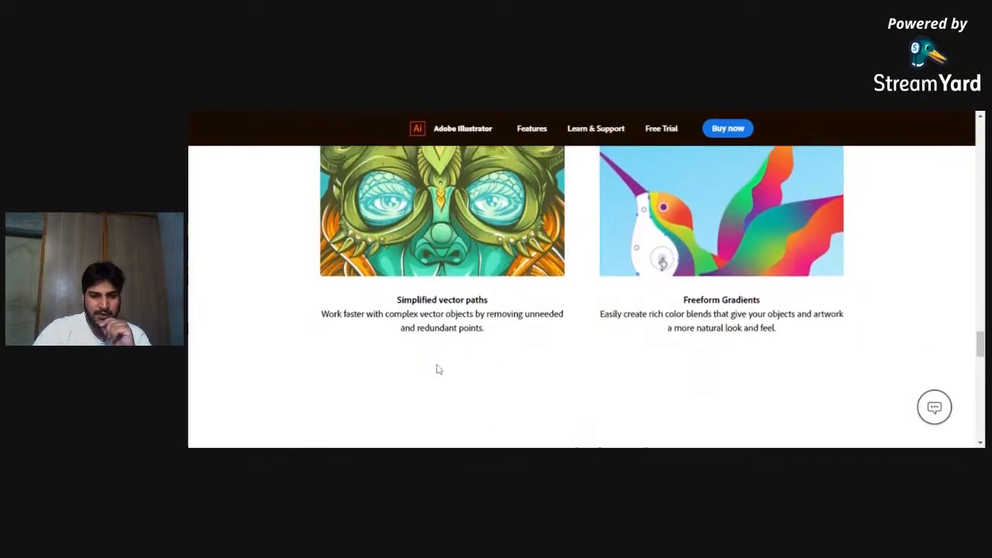
pyautogui.scroll(-3, 465, 284)
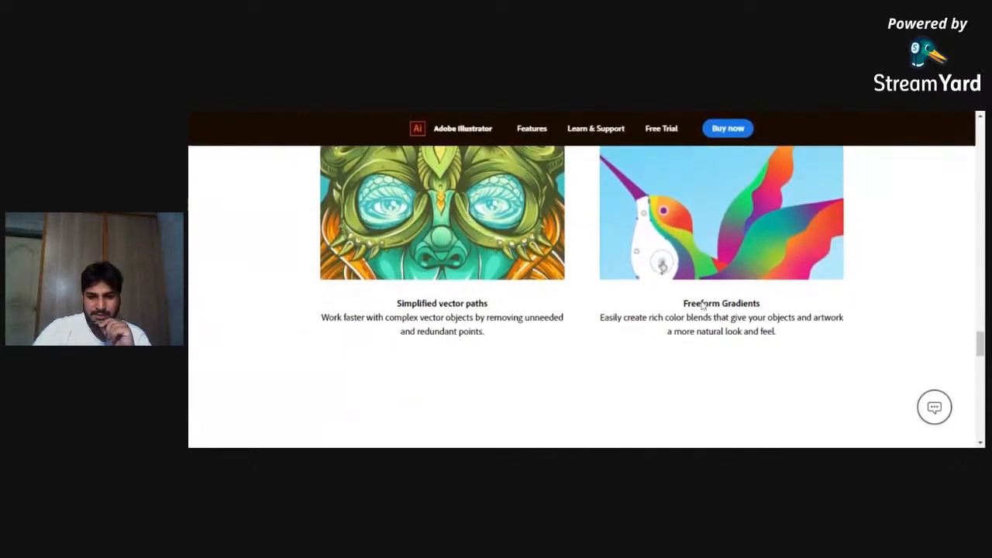
# Review the artwork gallery and the Illustrator plans and prices farther down the page.
pyautogui.scroll(-2, 699, 316)
pyautogui.scroll(-1, 697, 321)
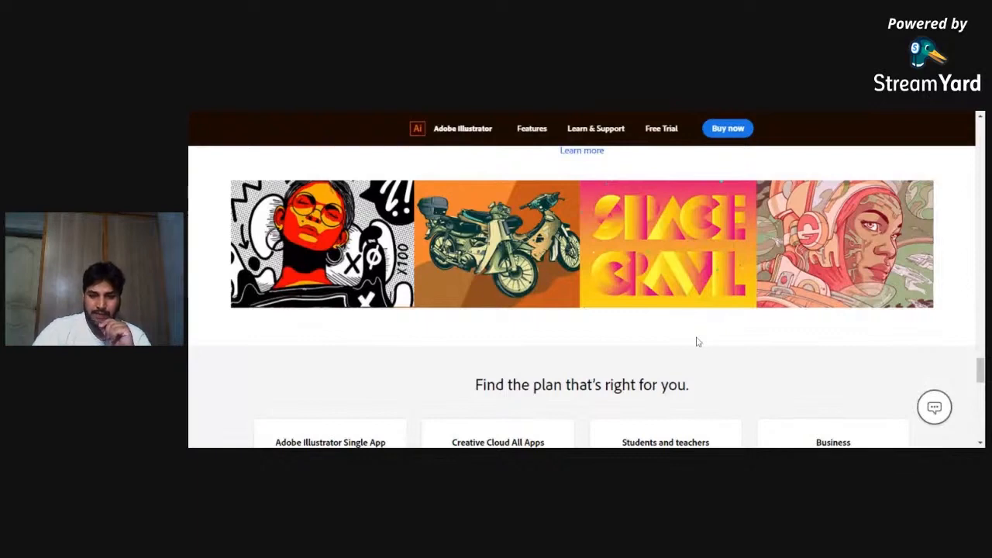
pyautogui.scroll(-1, 698, 342)
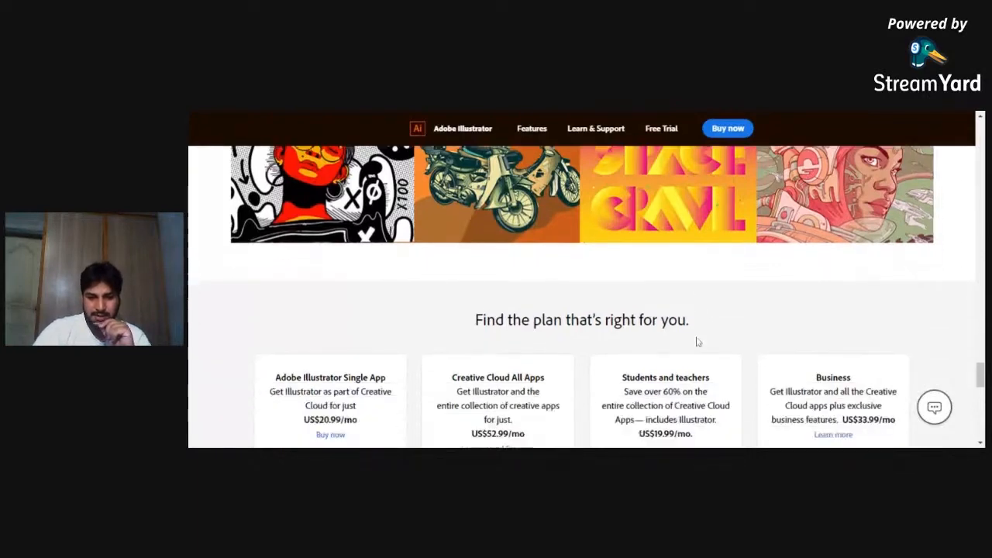
pyautogui.scroll(-3, 697, 342)
pyautogui.scroll(-3, 698, 353)
pyautogui.scroll(3, 698, 359)
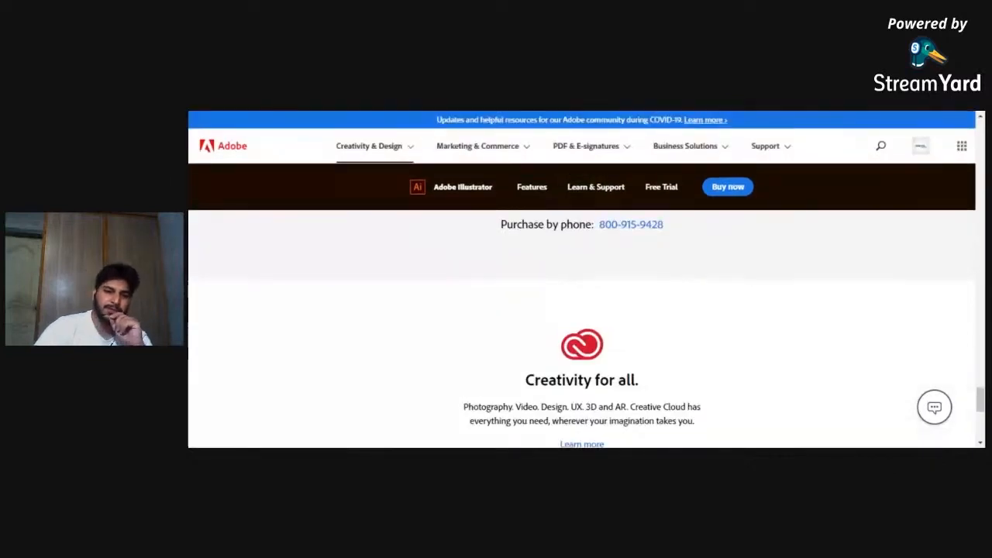
# Return to the upper part of the Illustrator page and examine the "Iconic work at any size" section.
pyautogui.scroll(5, 640, 287)
pyautogui.scroll(10, 646, 301)
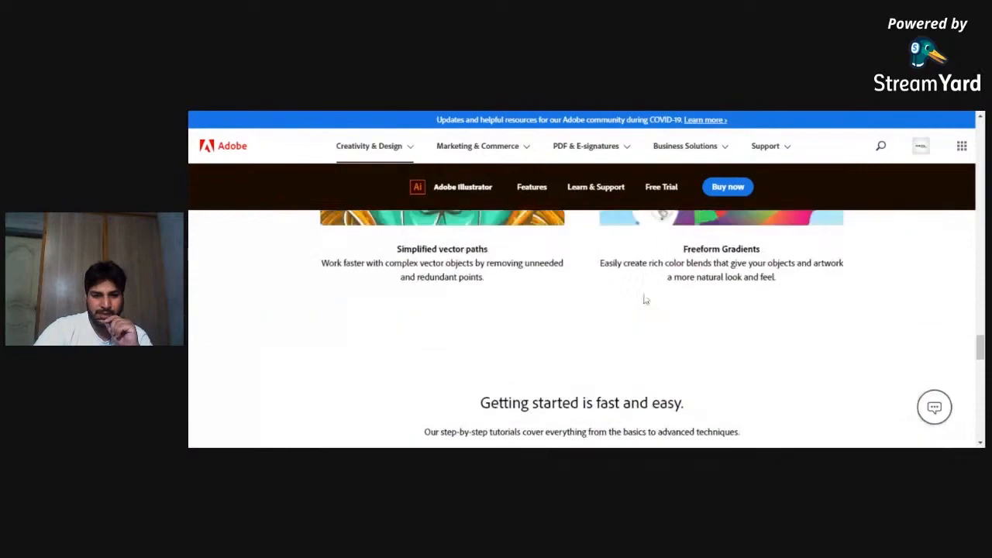
pyautogui.scroll(10, 647, 300)
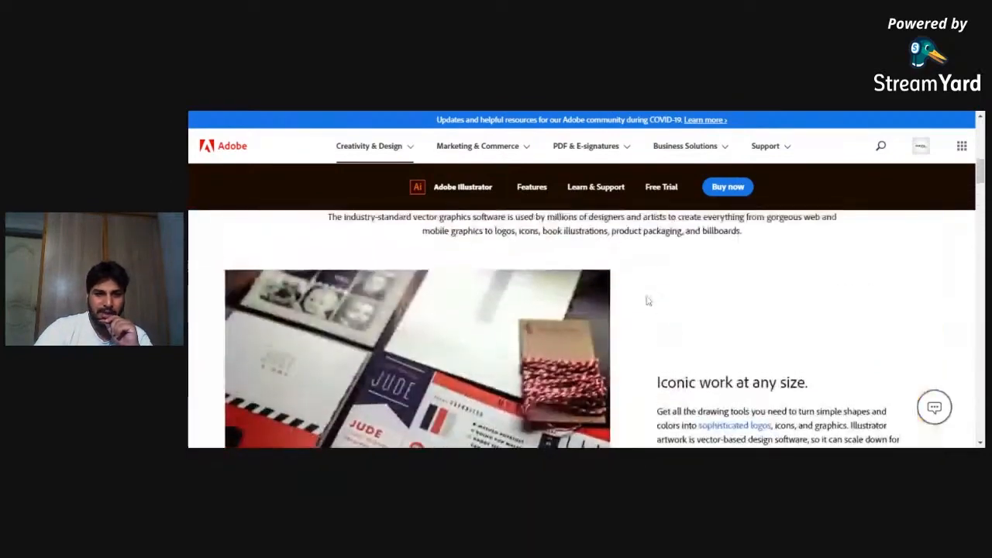
pyautogui.scroll(-3, 647, 299)
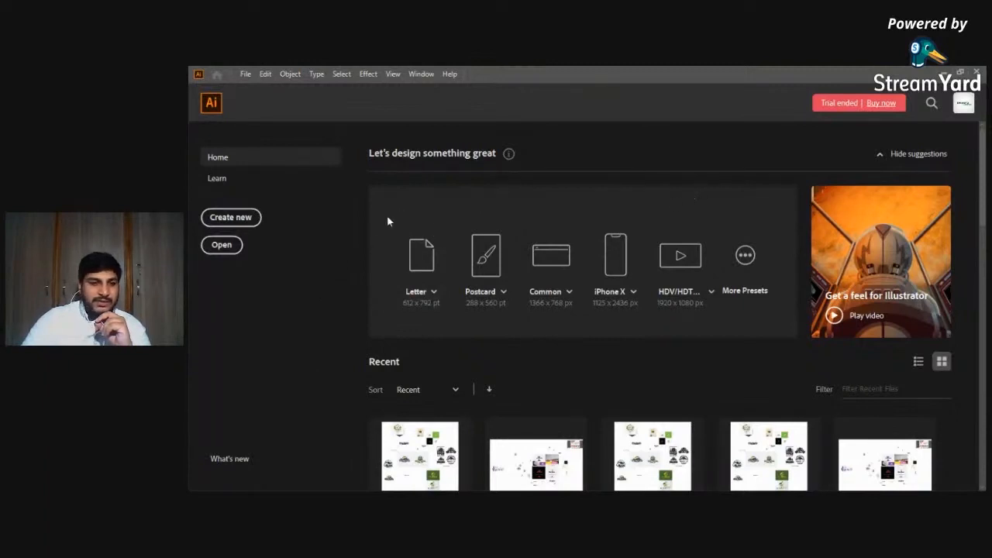
# Switch to Illustrator, begin a new document from the 5 x 5 in custom preset and choose Inches as the unit.
pyautogui.click(243, 72)
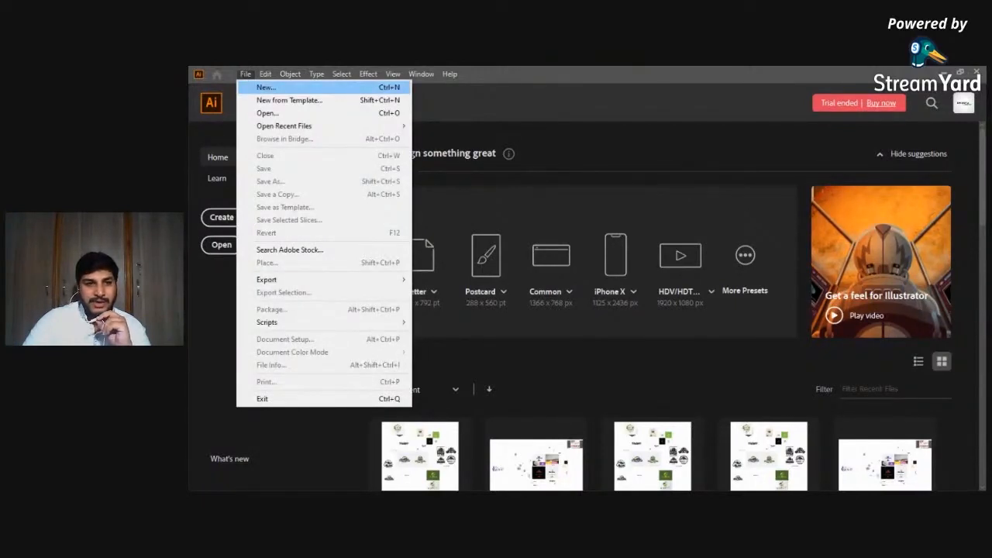
pyautogui.click(210, 316)
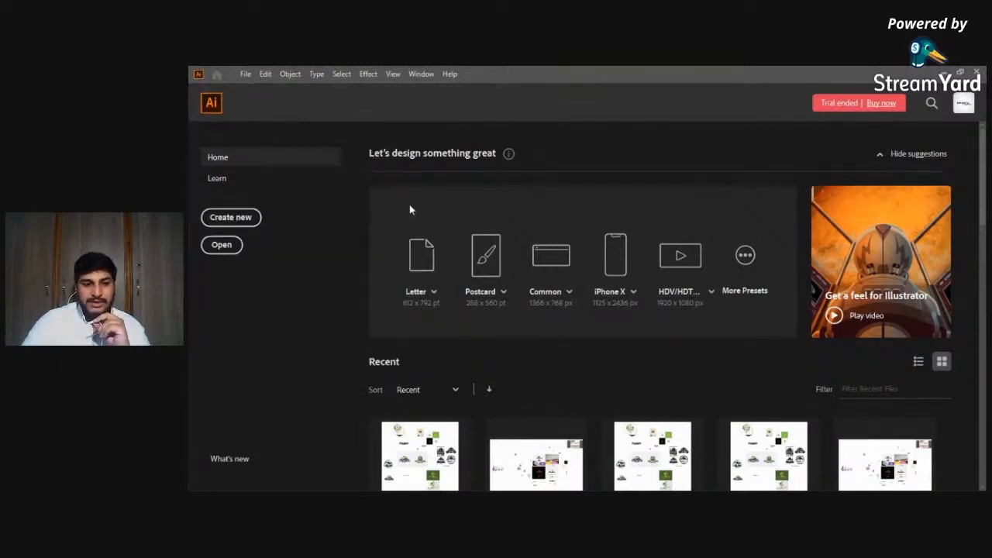
pyautogui.click(246, 74)
pyautogui.click(260, 86)
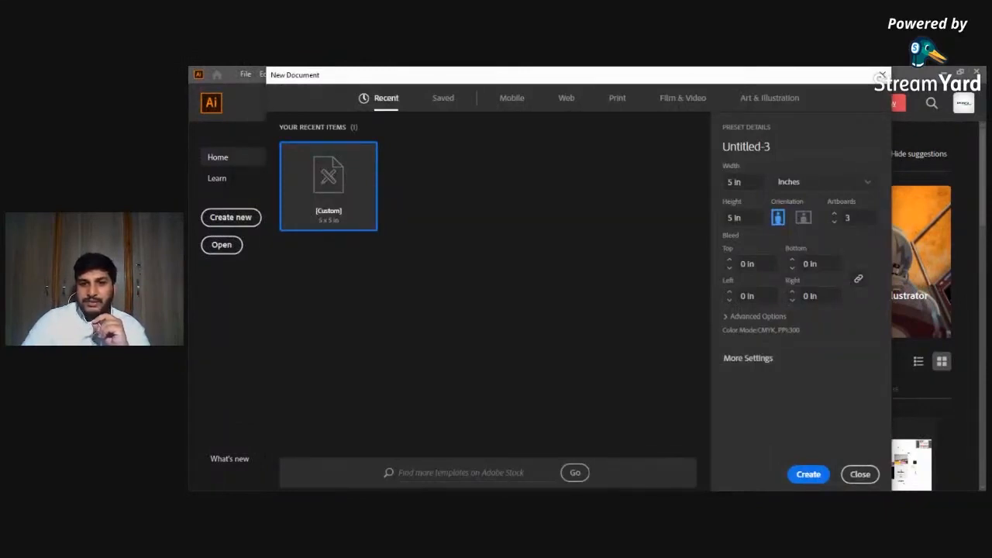
pyautogui.click(735, 182)
pyautogui.click(735, 218)
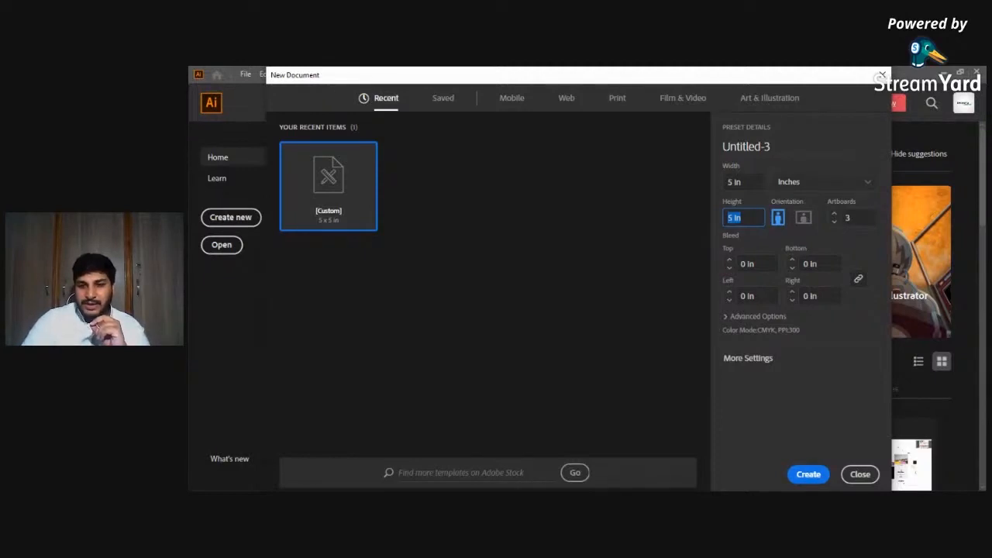
pyautogui.click(809, 475)
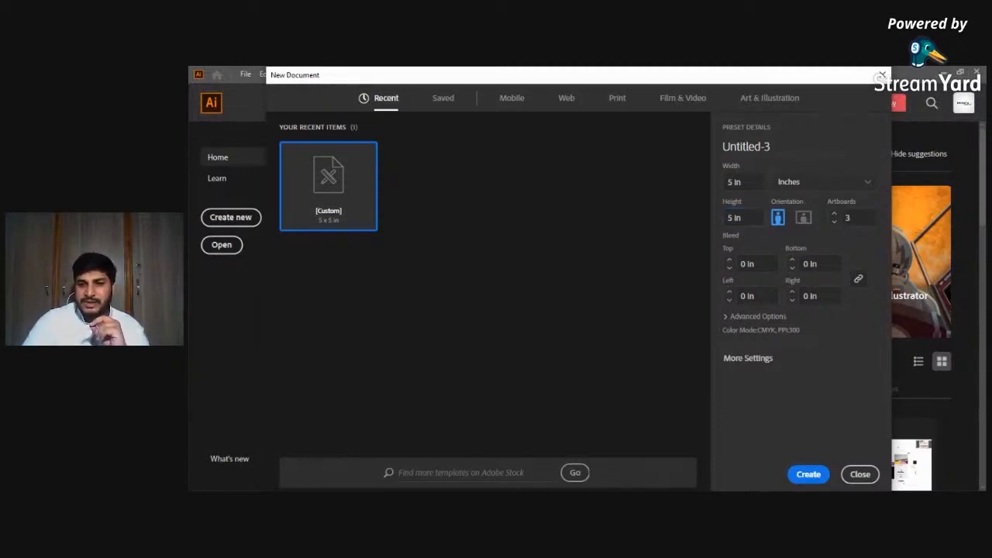
pyautogui.click(824, 182)
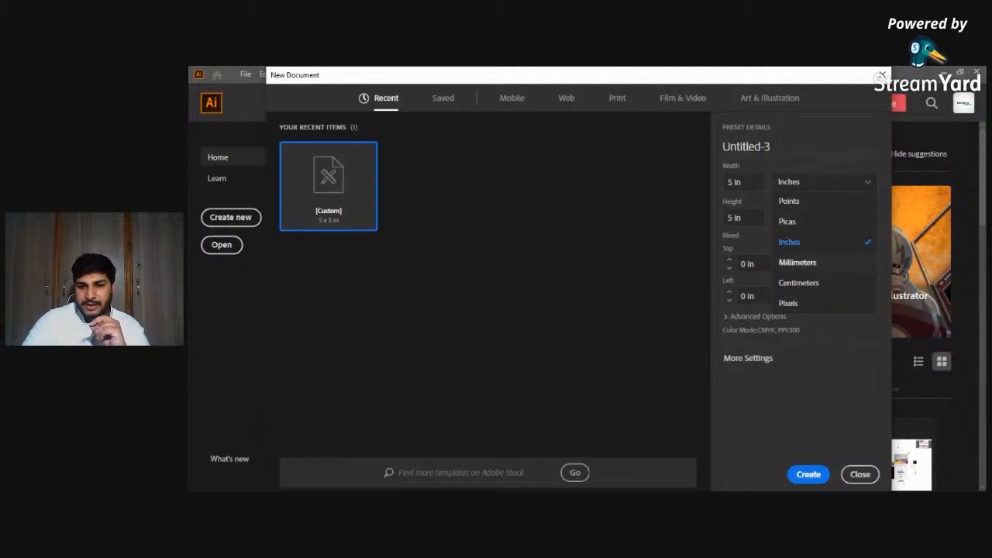
pyautogui.click(790, 242)
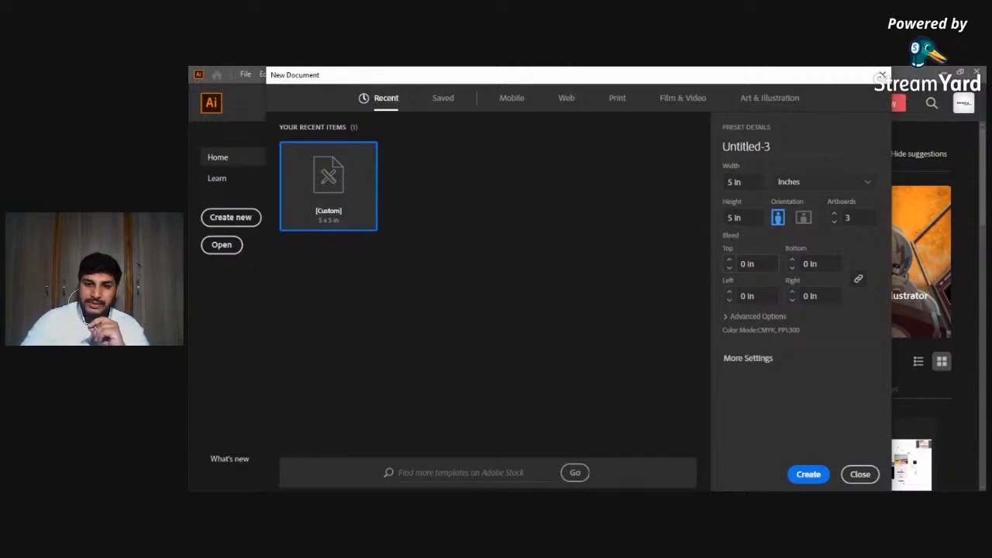
# Go through the top, bottom, left and right bleed settings of the new document.
pyautogui.moveTo(756, 265); pyautogui.dragTo(740, 265)
pyautogui.click(785, 403)
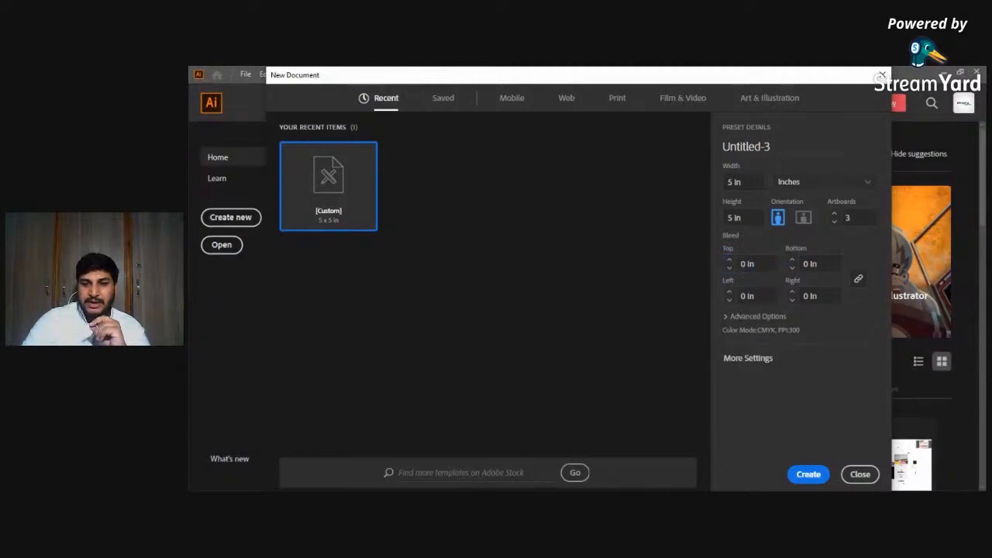
pyautogui.moveTo(818, 264); pyautogui.dragTo(803, 265)
pyautogui.moveTo(756, 297); pyautogui.dragTo(741, 296)
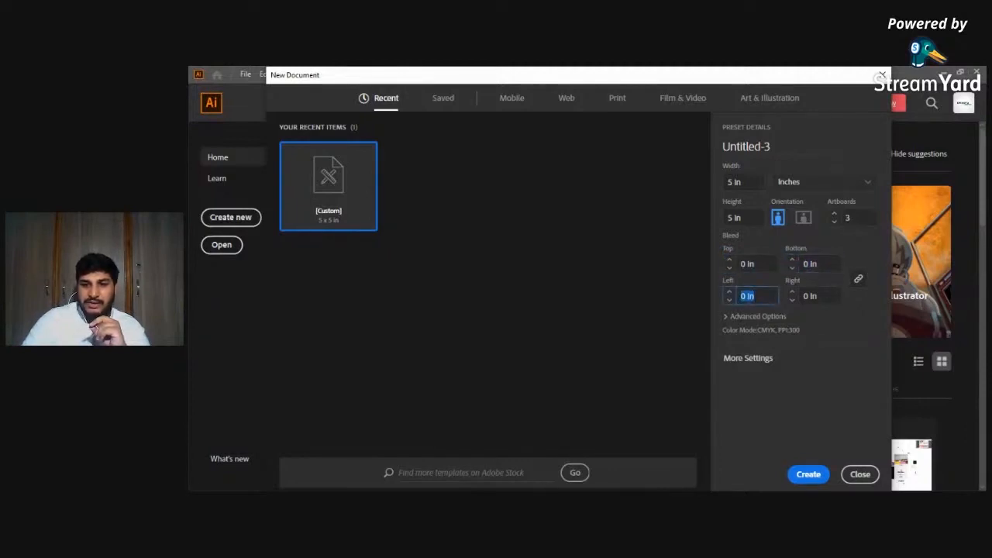
pyautogui.moveTo(819, 296); pyautogui.dragTo(804, 297)
pyautogui.click(824, 341)
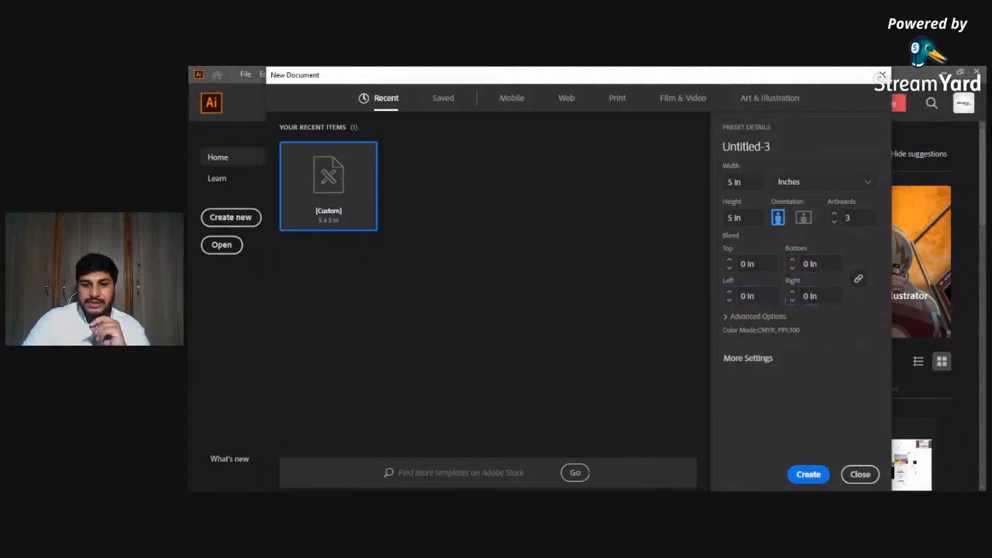
# Expand the new document's advanced options and choose CMYK Color as the color mode.
pyautogui.click(752, 317)
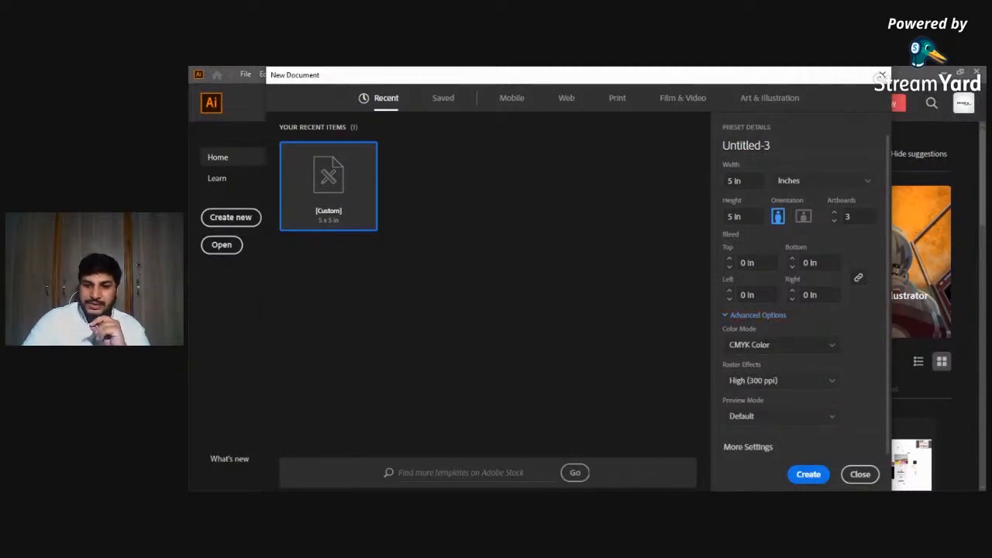
pyautogui.click(782, 345)
pyautogui.click(750, 385)
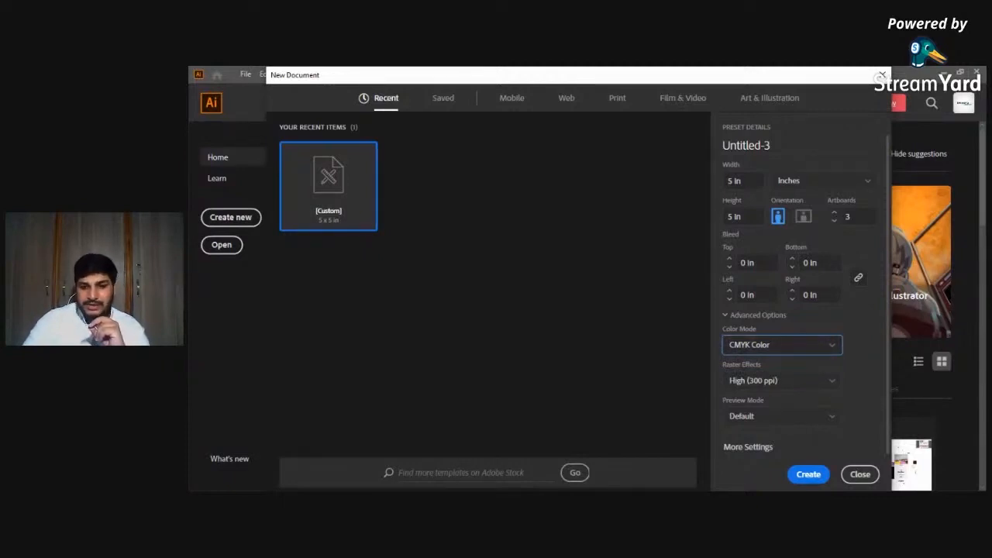
# Try RGB Color as the document's color mode and return it to CMYK Color.
pyautogui.click(781, 345)
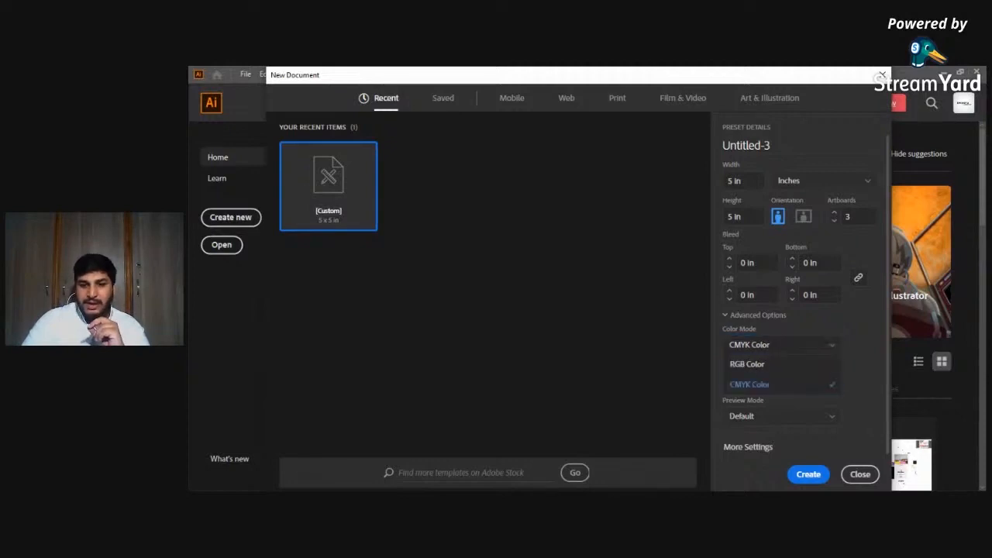
pyautogui.click(751, 364)
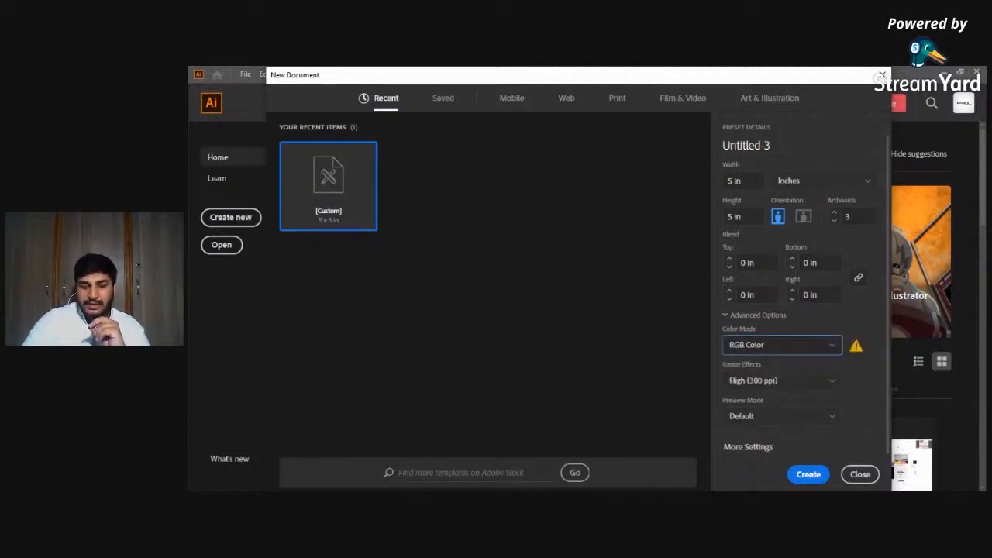
pyautogui.click(782, 345)
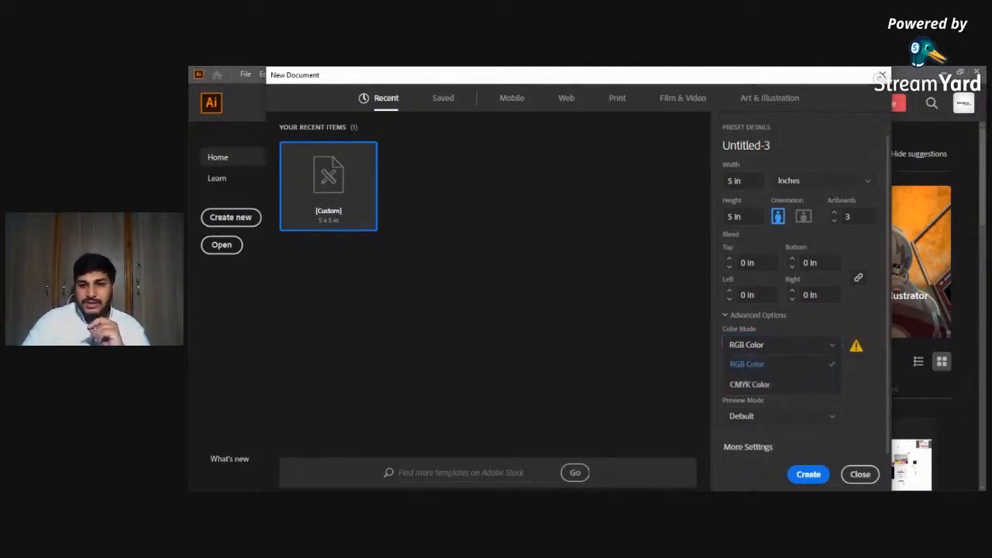
pyautogui.click(748, 364)
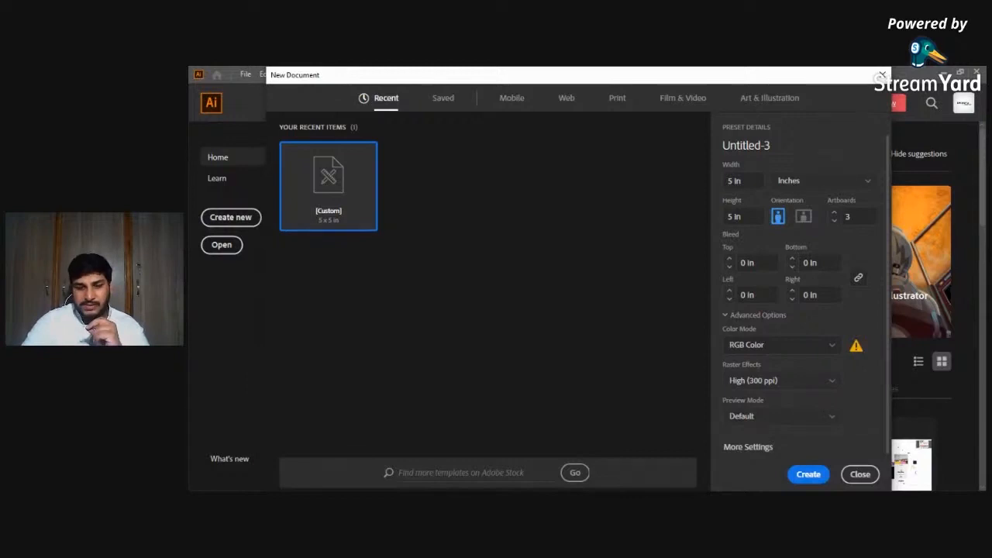
pyautogui.click(781, 345)
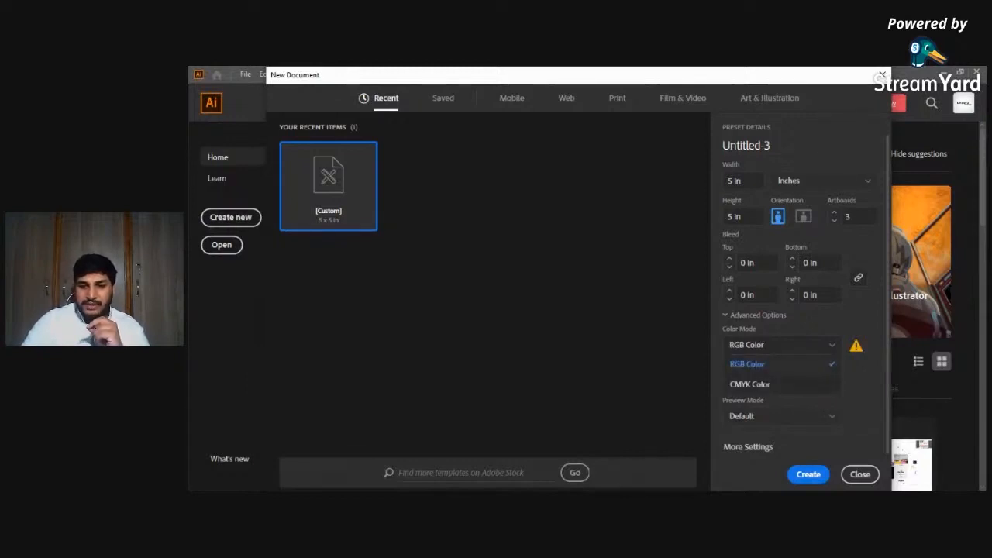
pyautogui.click(750, 385)
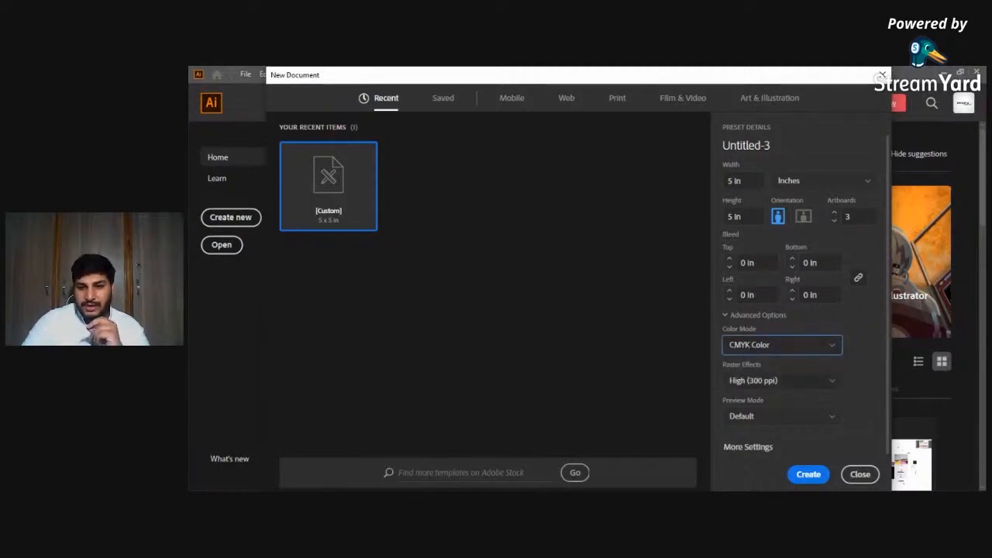
# Choose High (300 ppi) for raster effects and Default for the preview mode.
pyautogui.click(782, 381)
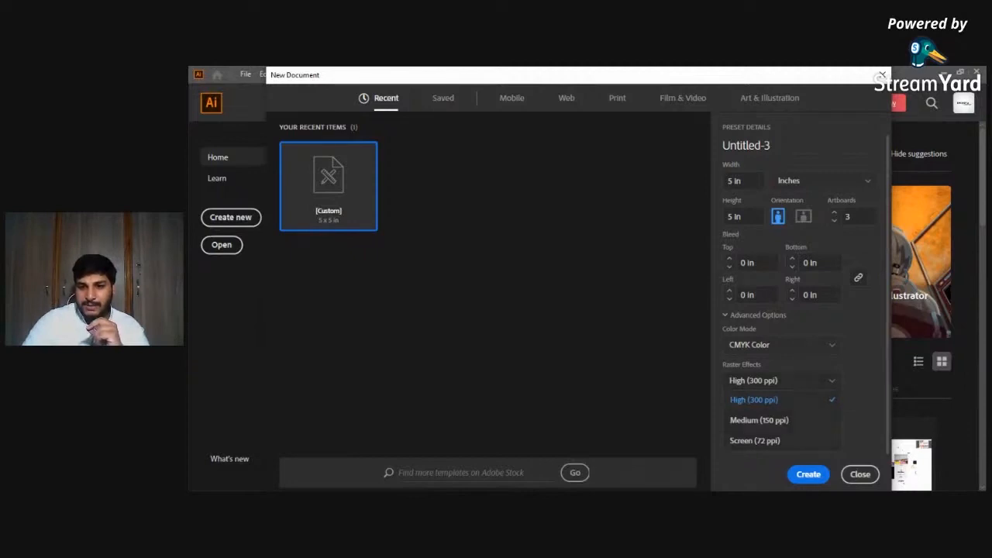
pyautogui.click(755, 400)
pyautogui.click(779, 416)
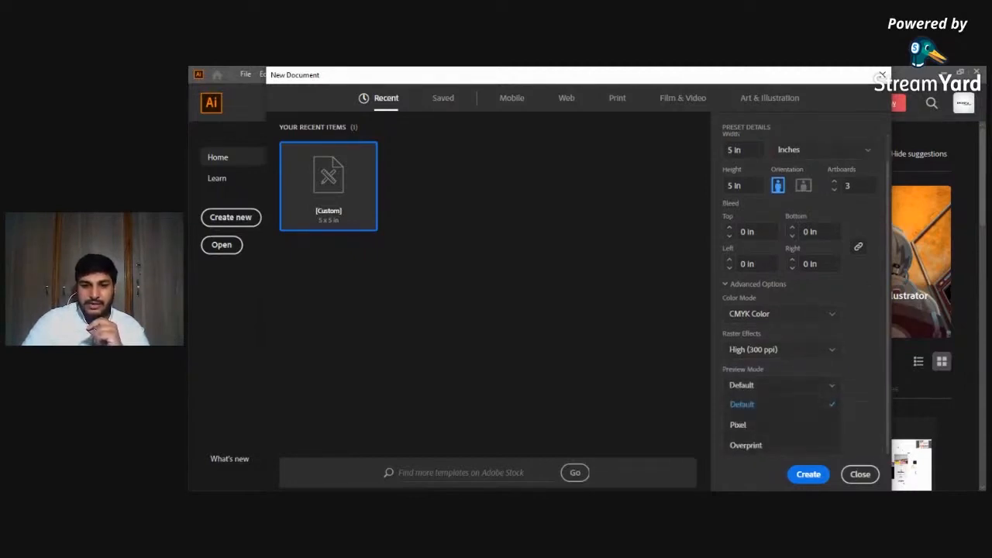
pyautogui.click(742, 405)
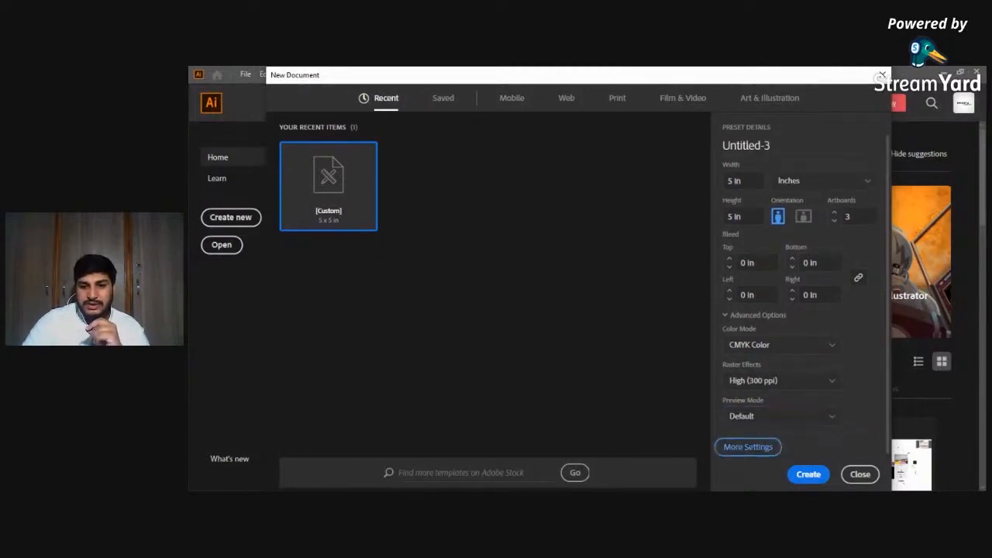
# Open the document's additional settings and arrange the three artboards by row instead of in a grid.
pyautogui.click(748, 446)
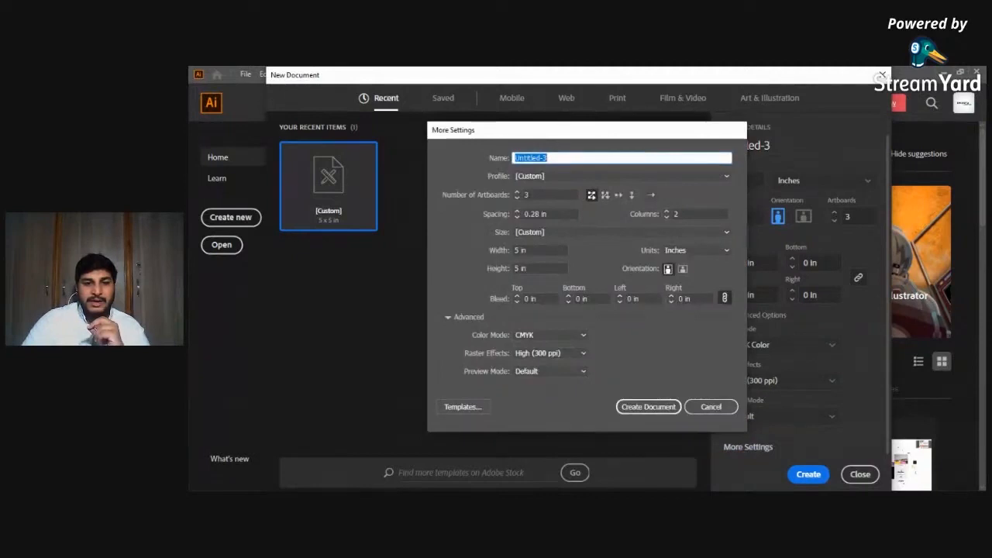
pyautogui.click(552, 195)
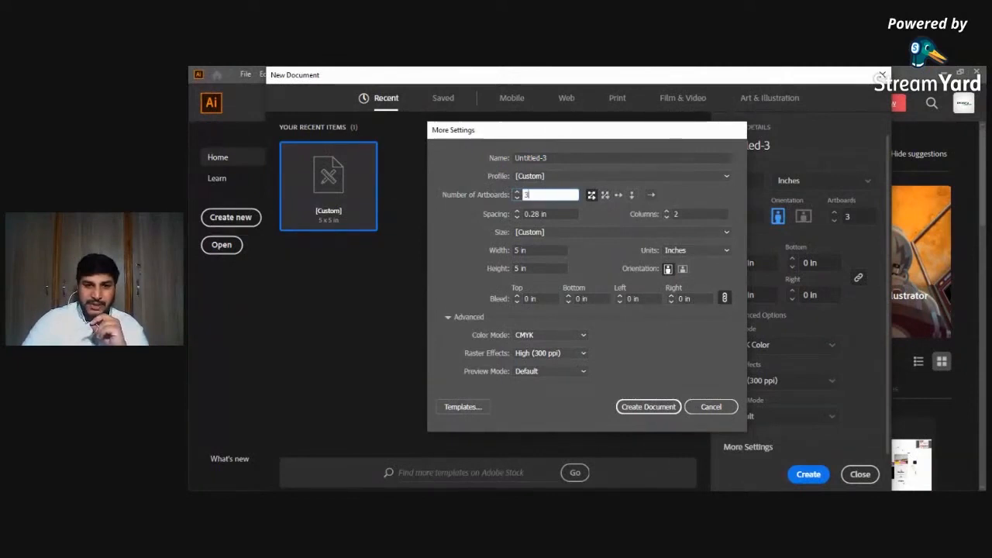
pyautogui.doubleClick(527, 195)
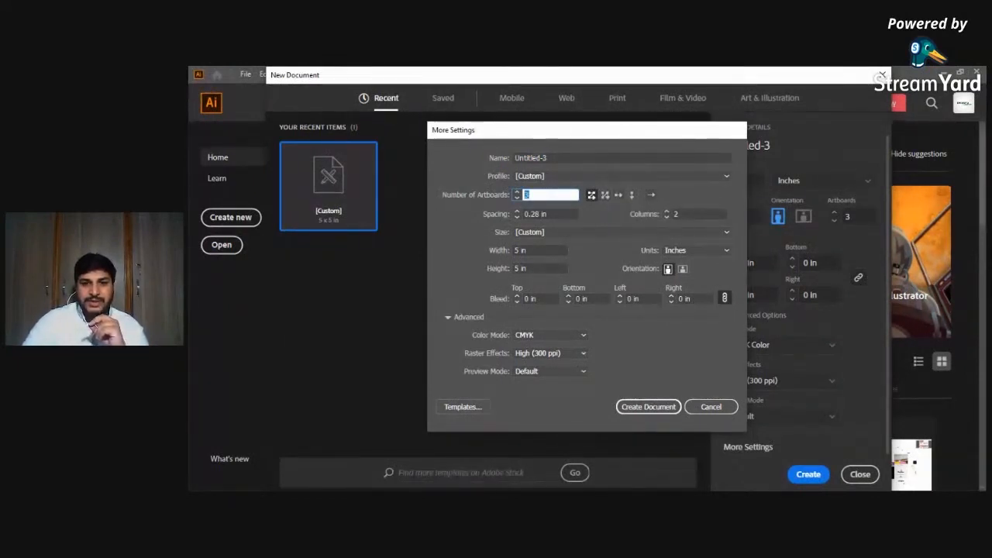
pyautogui.click(605, 194)
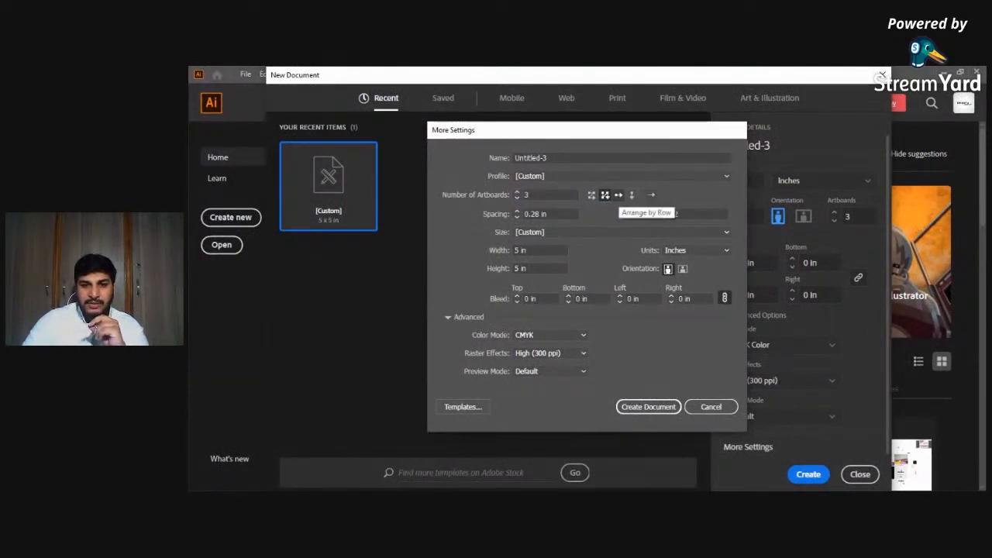
pyautogui.click(618, 195)
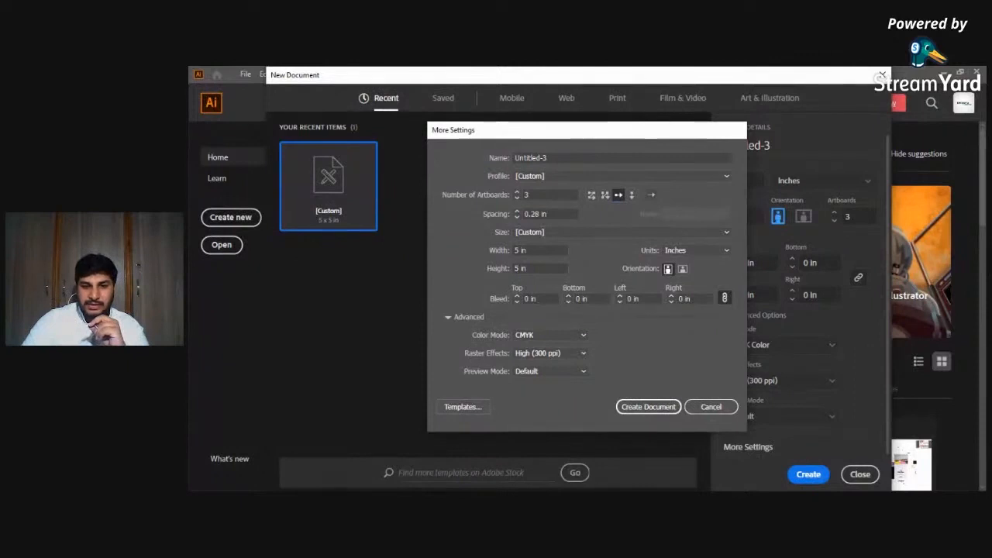
# Review the page size presets such as Letter, A4 and A3, and close the additional settings without choosing one.
pyautogui.click(623, 232)
pyautogui.click(623, 233)
pyautogui.click(622, 232)
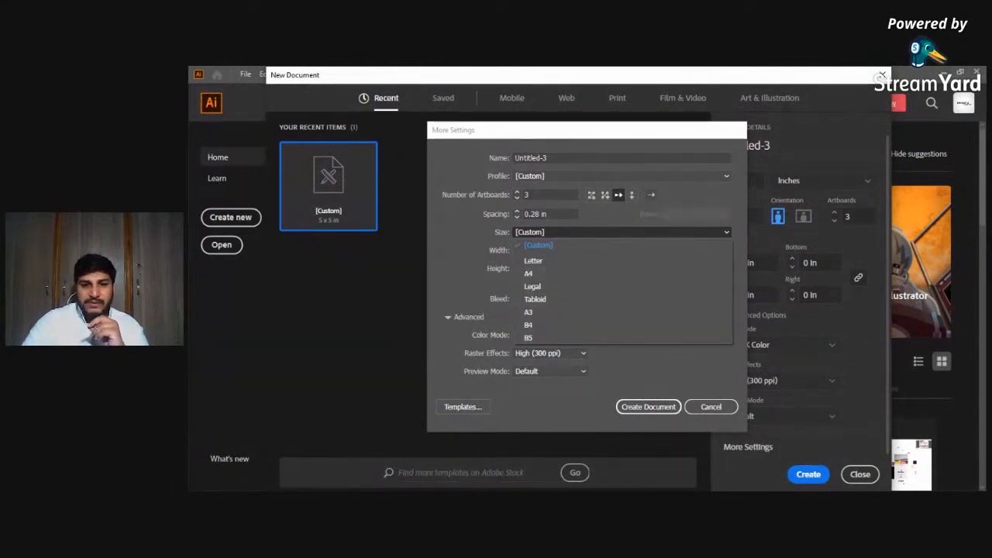
pyautogui.click(623, 233)
pyautogui.click(623, 233)
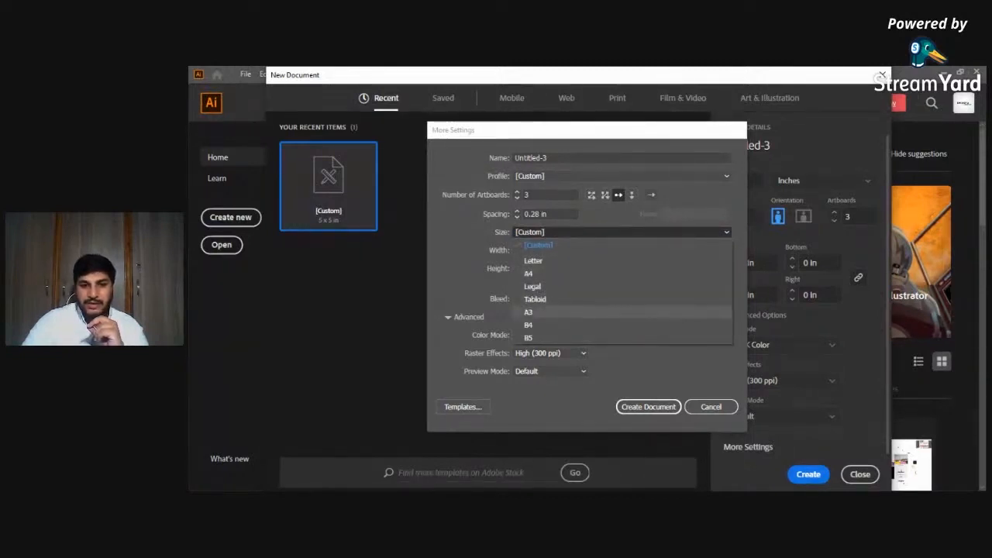
pyautogui.press('Escape')
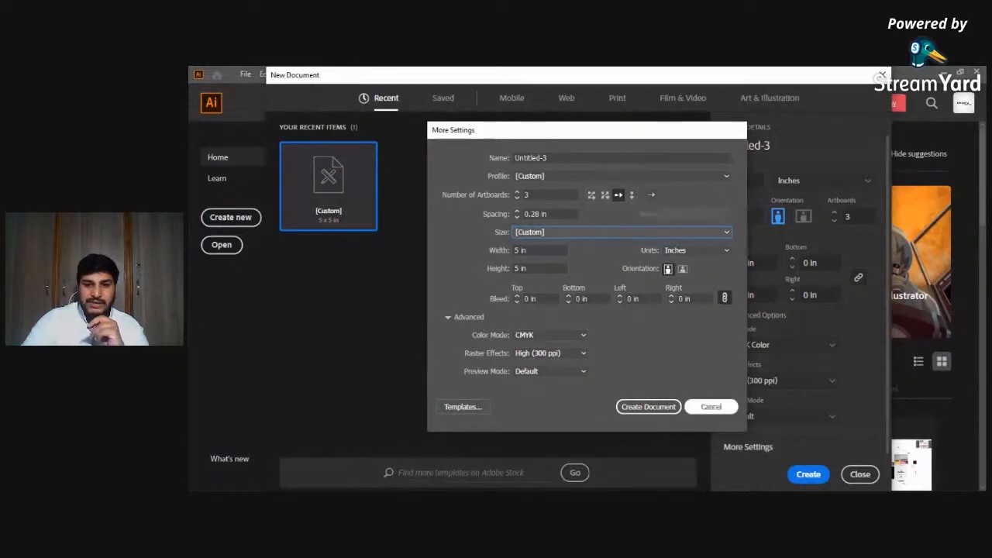
pyautogui.click(711, 406)
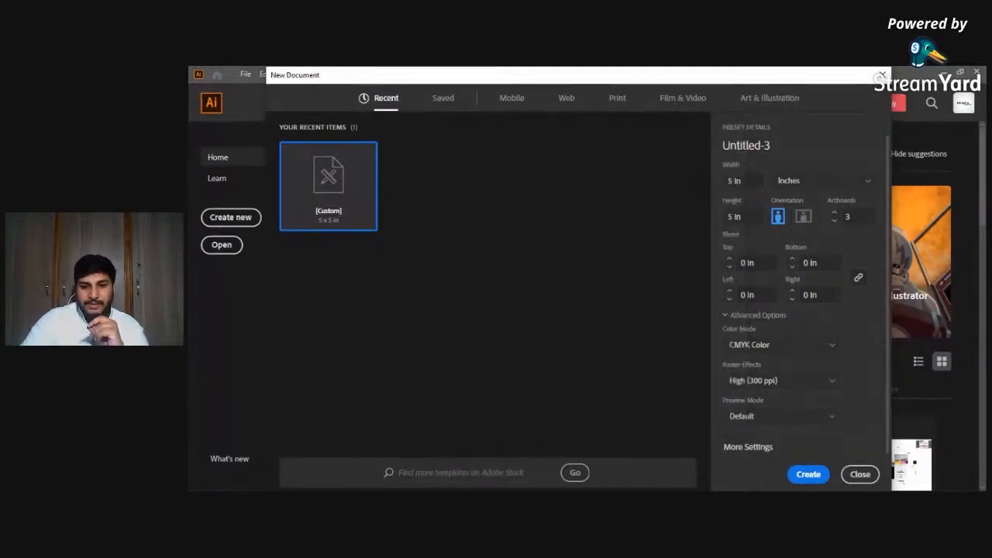
# Create the document with three 5 x 5 in artboards in CMYK color mode.
pyautogui.press('Return')
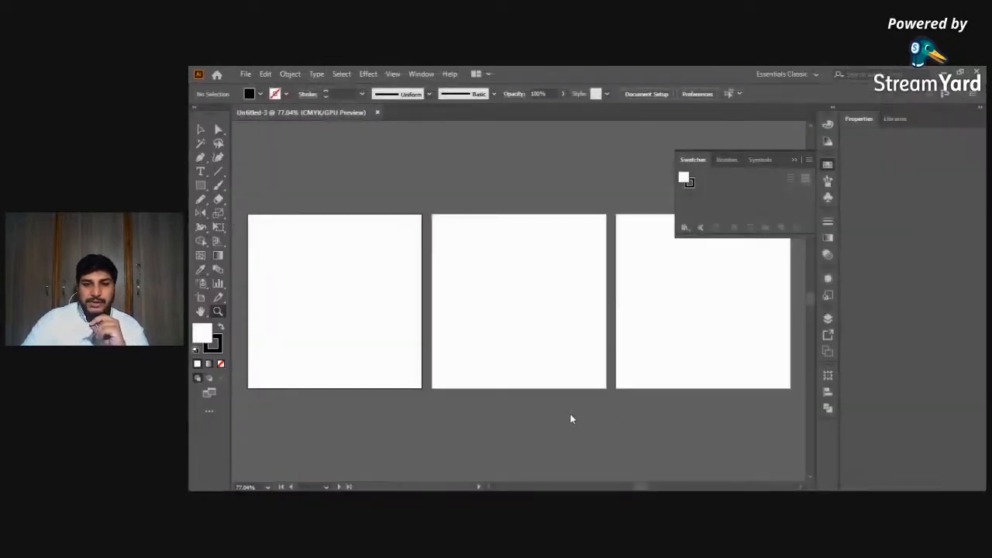
pyautogui.click(570, 420)
pyautogui.hotkey('ctrl', '-')
pyautogui.hotkey('ctrl', '-')
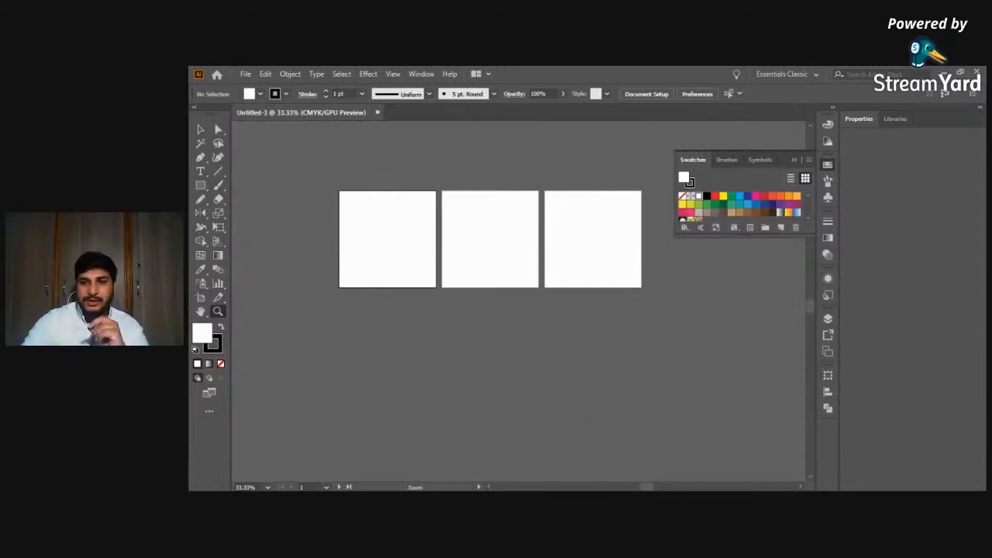
# Examine the first artboard up close and return to a view showing all three artboards.
pyautogui.scroll(2, 656, 166)
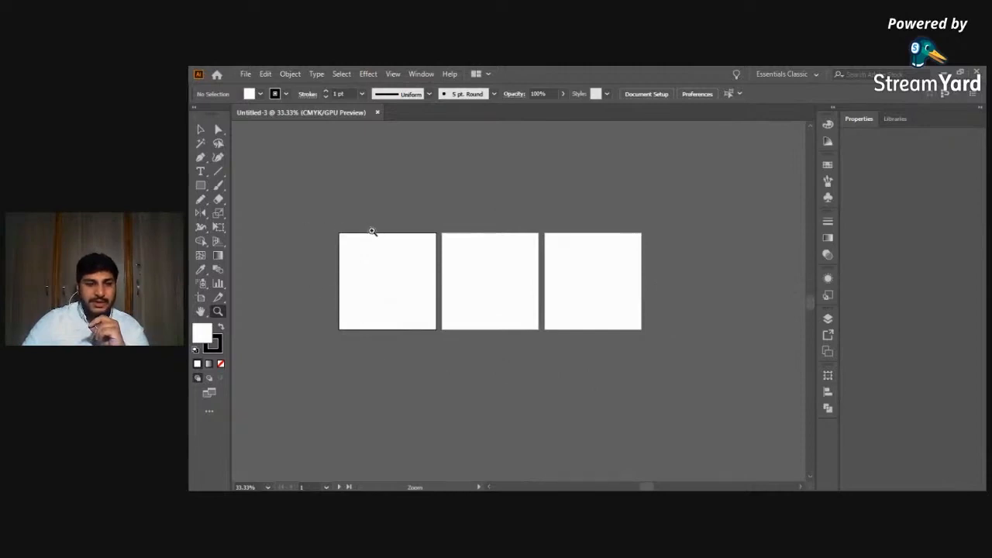
pyautogui.click(379, 262)
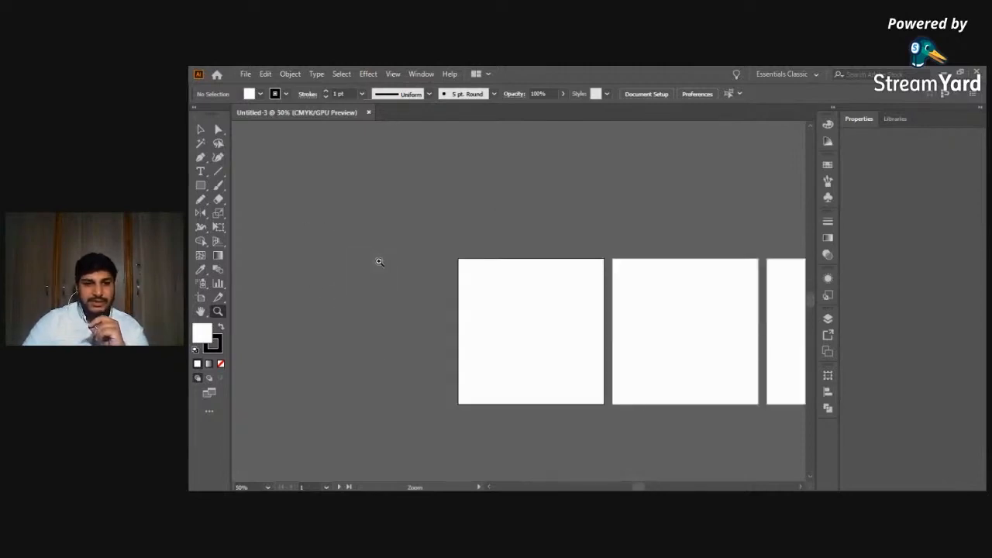
pyautogui.click(547, 324)
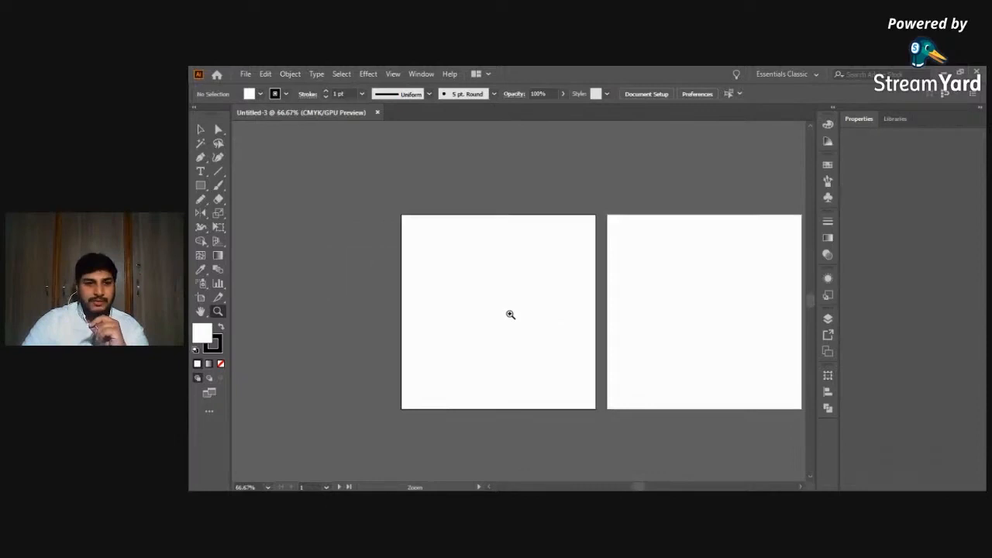
pyautogui.click(200, 130)
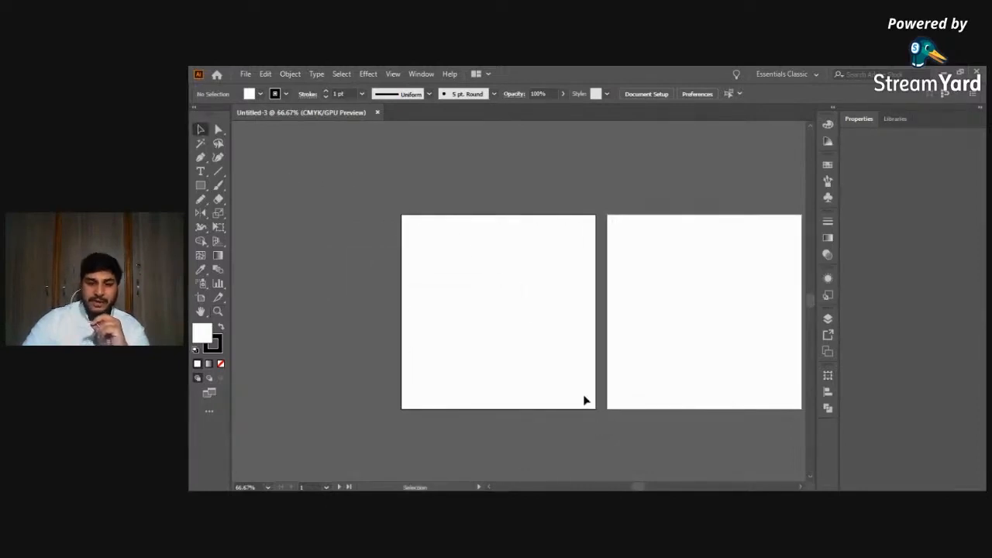
pyautogui.hotkey('ctrl', '-')
pyautogui.hotkey('ctrl', '-')
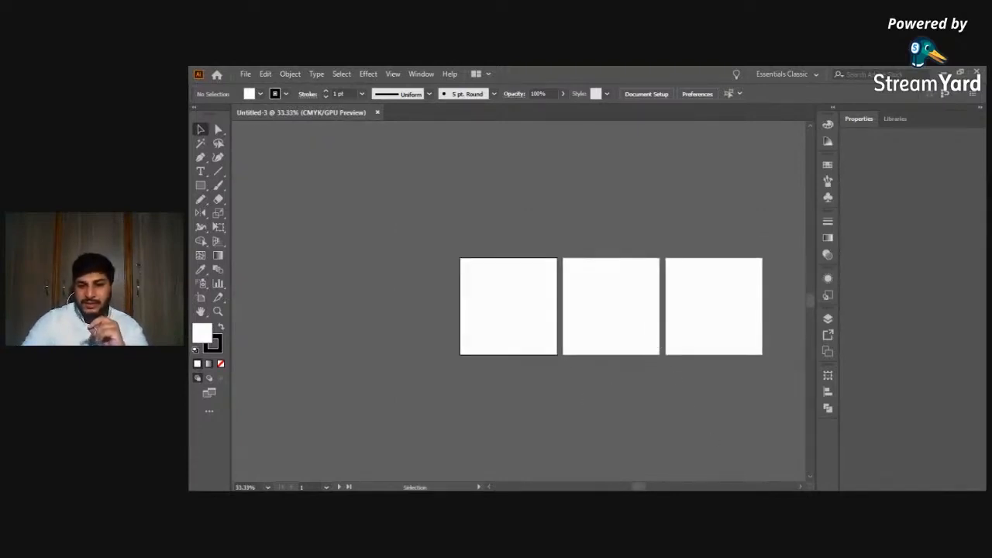
pyautogui.click(804, 487)
pyautogui.click(803, 487)
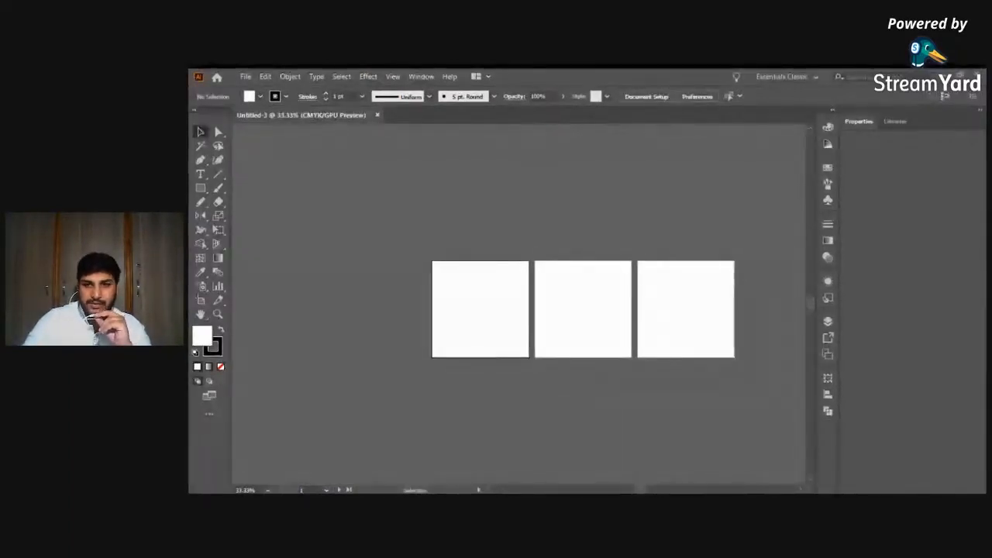
# Make the middle artboard active and review the list of available panels, closing it without opening one.
pyautogui.click(569, 279)
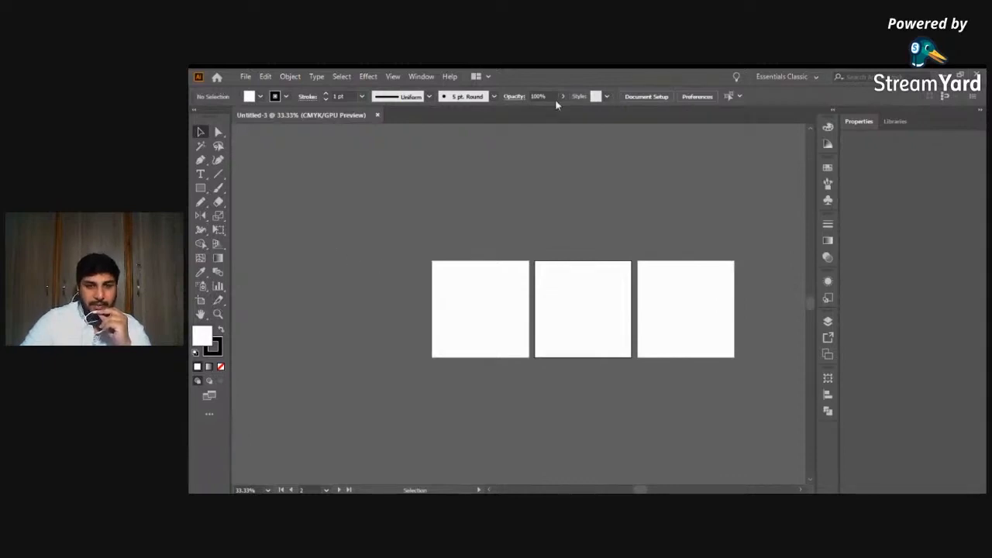
pyautogui.scroll(-1, 806, 272)
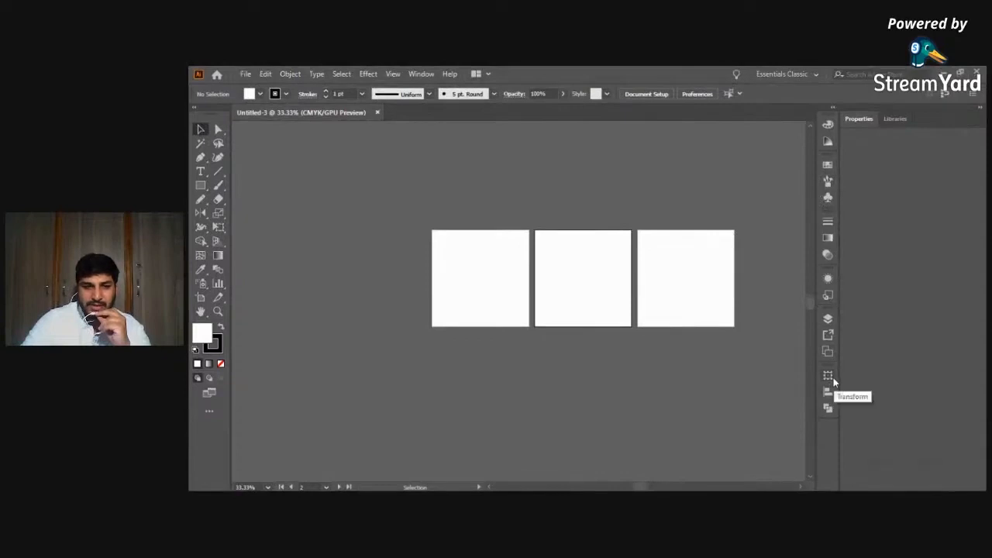
pyautogui.click(419, 74)
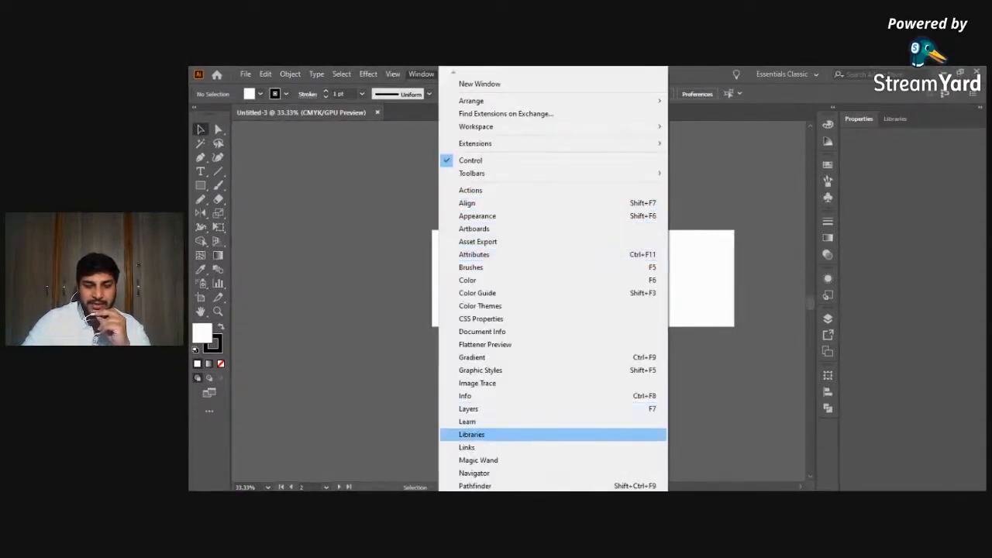
pyautogui.click(767, 373)
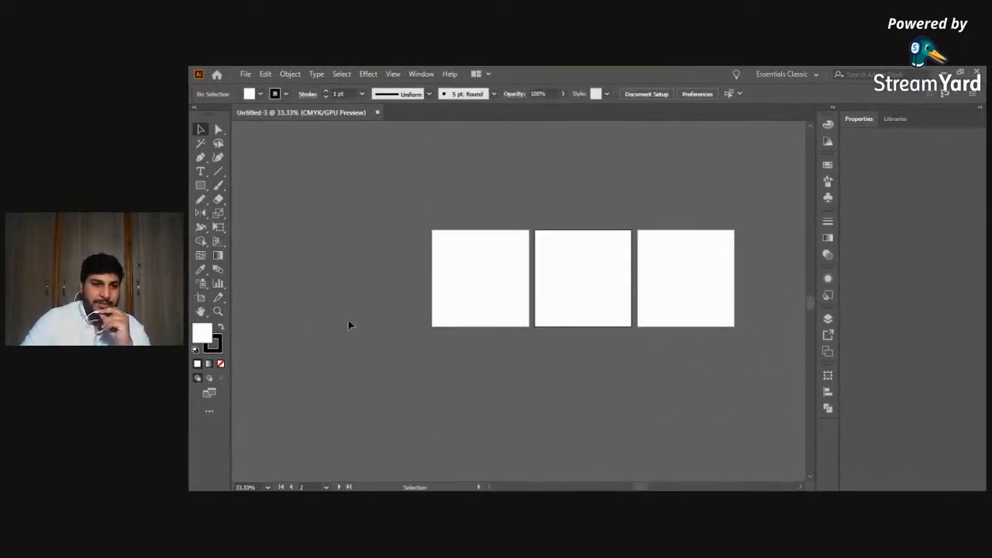
# Draw a rectangle on the first artboard and swap its fill and stroke colors so it is filled black.
pyautogui.scroll(1, 349, 321)
pyautogui.click(200, 143)
pyautogui.moveTo(202, 187); pyautogui.dragTo(232, 185)
pyautogui.moveTo(445, 292); pyautogui.dragTo(502, 334)
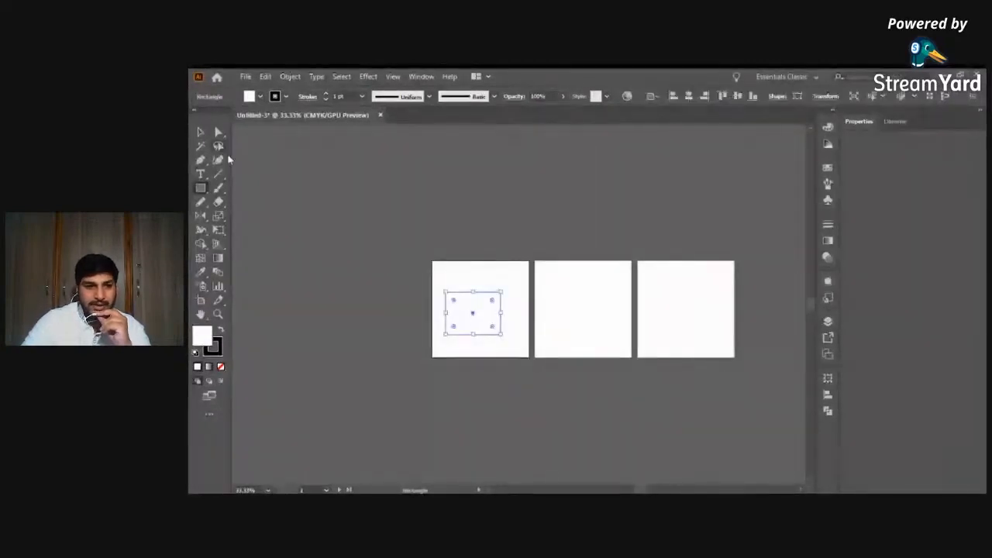
pyautogui.click(221, 330)
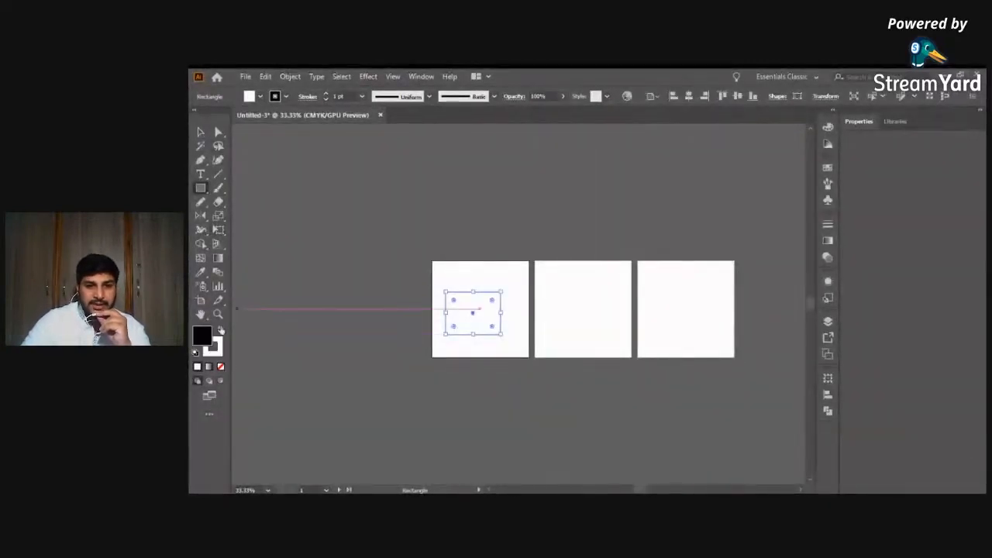
pyautogui.click(202, 134)
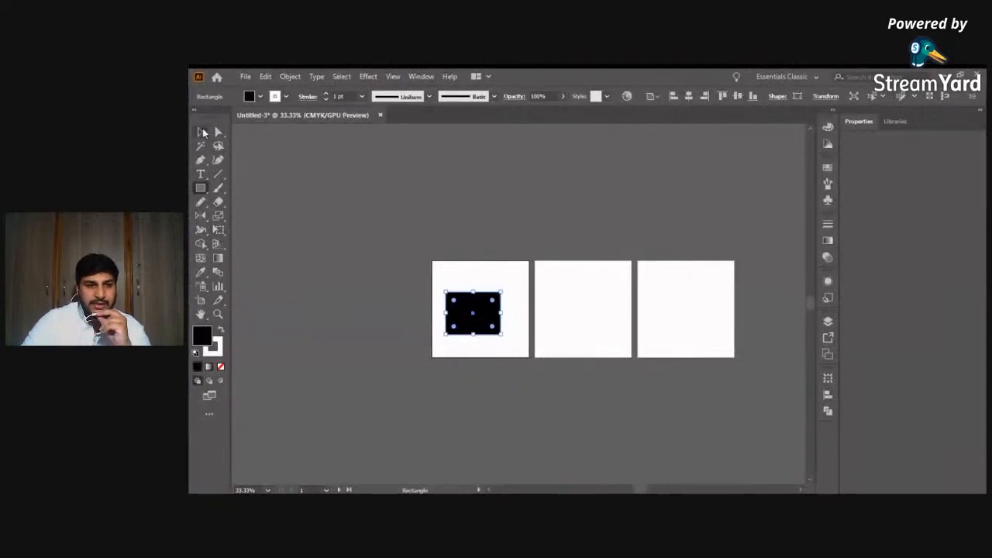
pyautogui.click(496, 276)
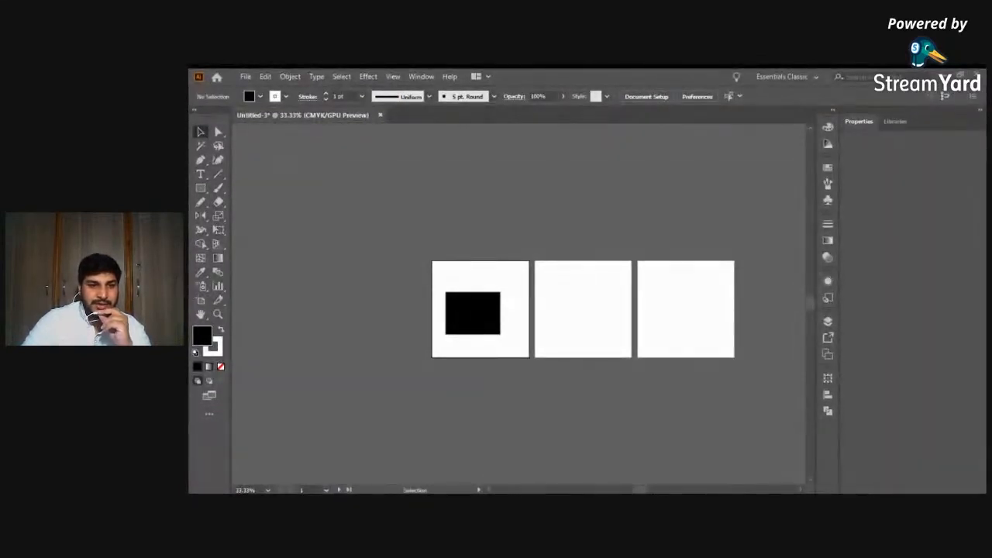
# Reposition the black rectangle within the first artboard using the Selection tool.
pyautogui.moveTo(487, 304); pyautogui.dragTo(500, 304)
pyautogui.moveTo(497, 324); pyautogui.dragTo(489, 316)
pyautogui.click(571, 335)
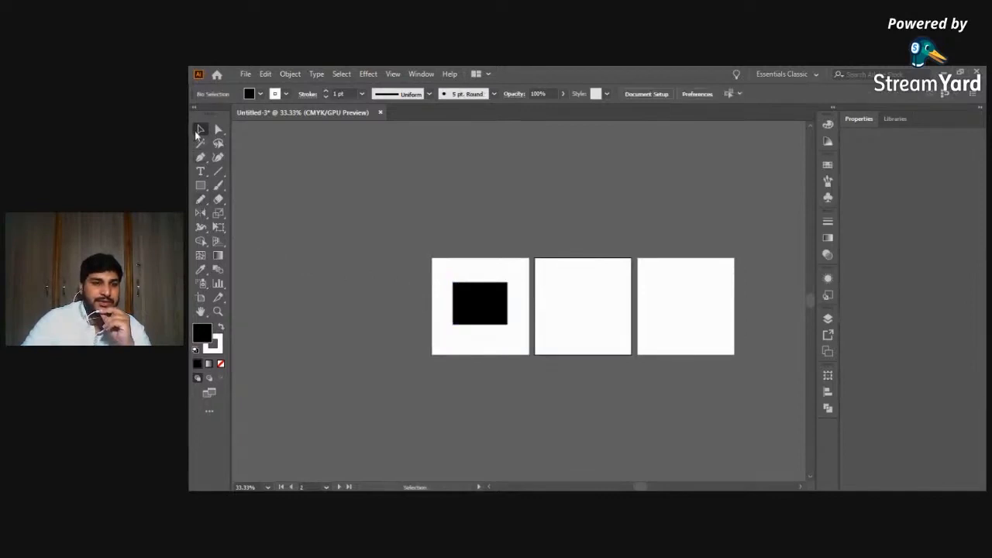
pyautogui.moveTo(477, 297); pyautogui.dragTo(488, 317)
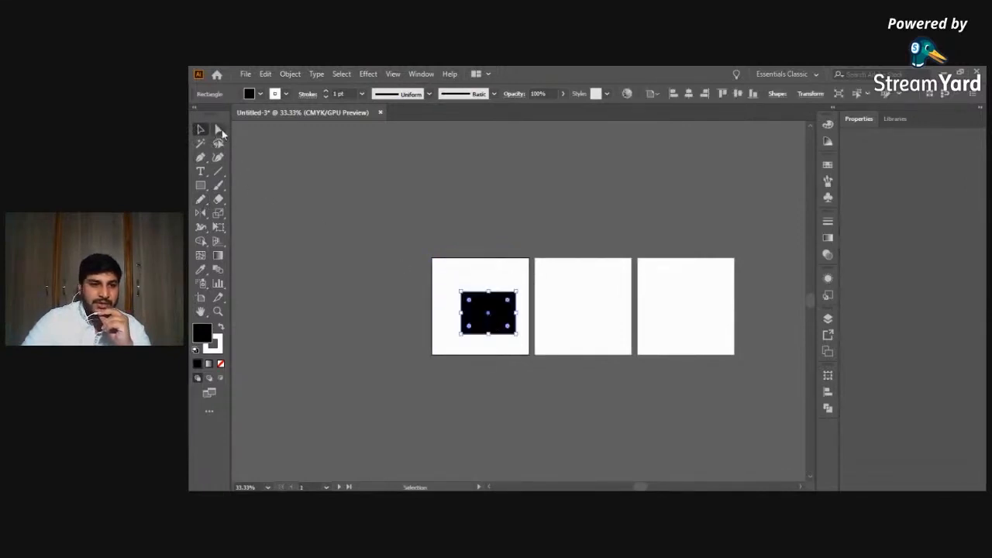
# Shift the rectangle's upper-left anchor point slightly inward with the Direct Selection tool.
pyautogui.click(217, 129)
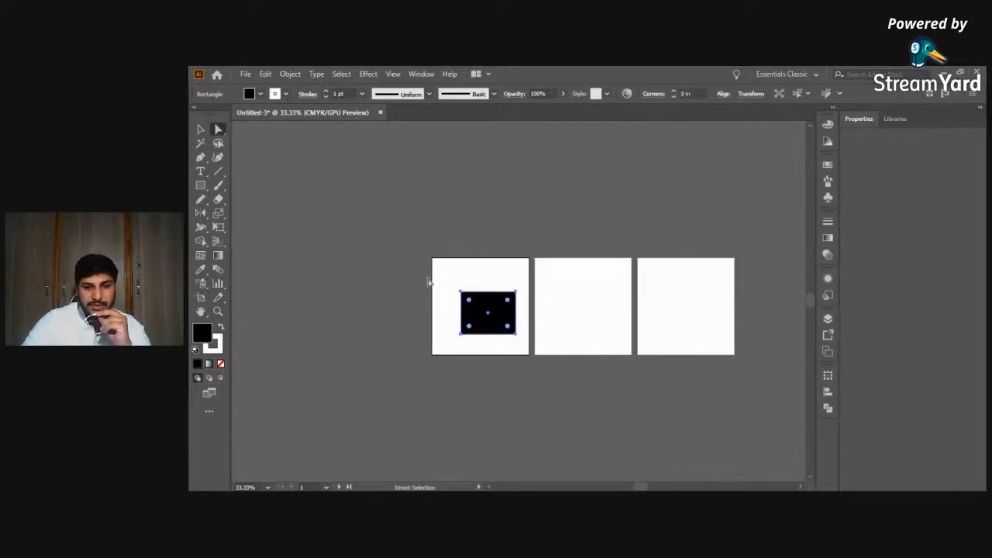
pyautogui.click(462, 292)
pyautogui.moveTo(462, 292)
pyautogui.mouseDown()
pyautogui.moveTo(472, 272)
pyautogui.moveTo(454, 300)
pyautogui.moveTo(464, 293)
pyautogui.mouseUp()
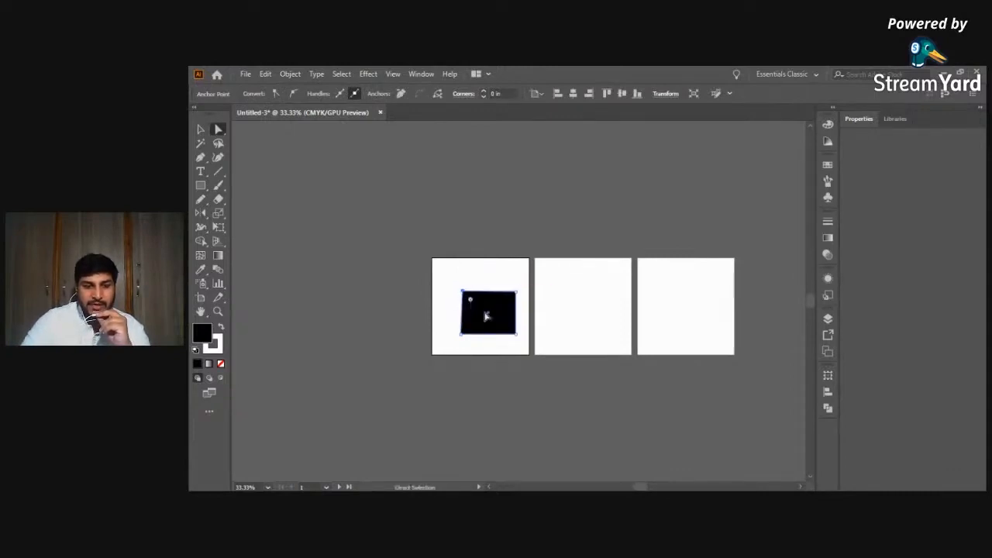
pyautogui.click(487, 317)
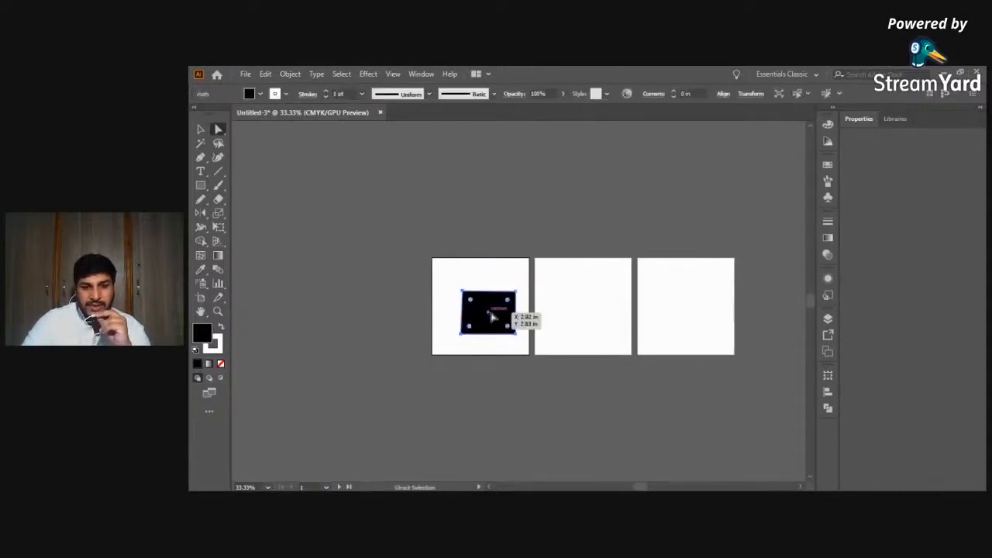
# Try rounding all four corners of the black shape together, and undo the rounding.
pyautogui.click(216, 312)
pyautogui.click(485, 313)
pyautogui.click(527, 310)
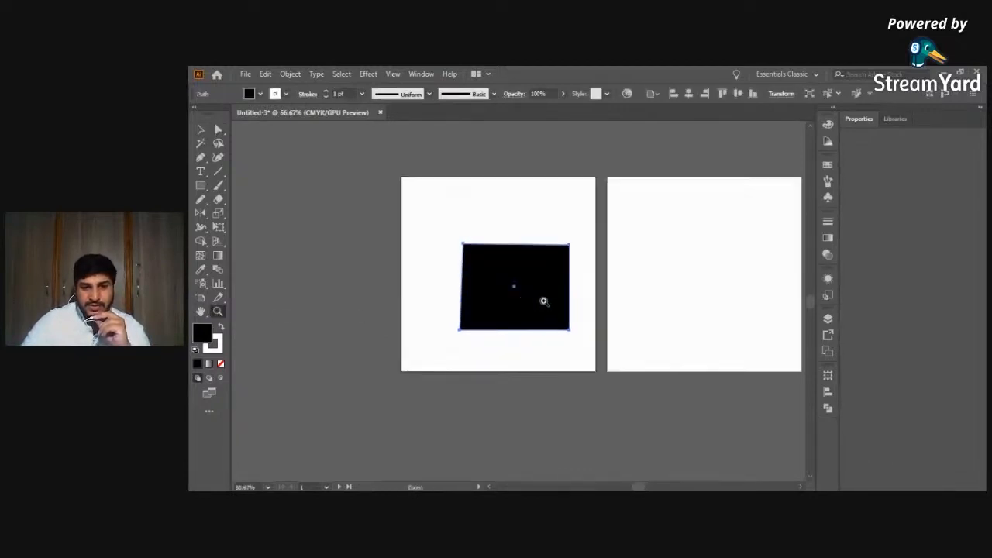
pyautogui.click(199, 132)
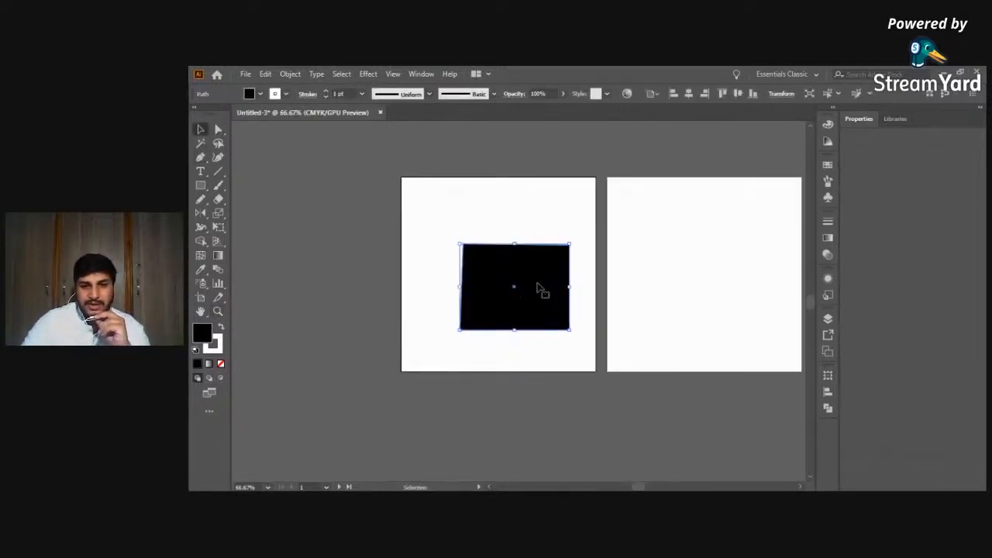
pyautogui.click(633, 293)
pyautogui.click(217, 130)
pyautogui.click(521, 288)
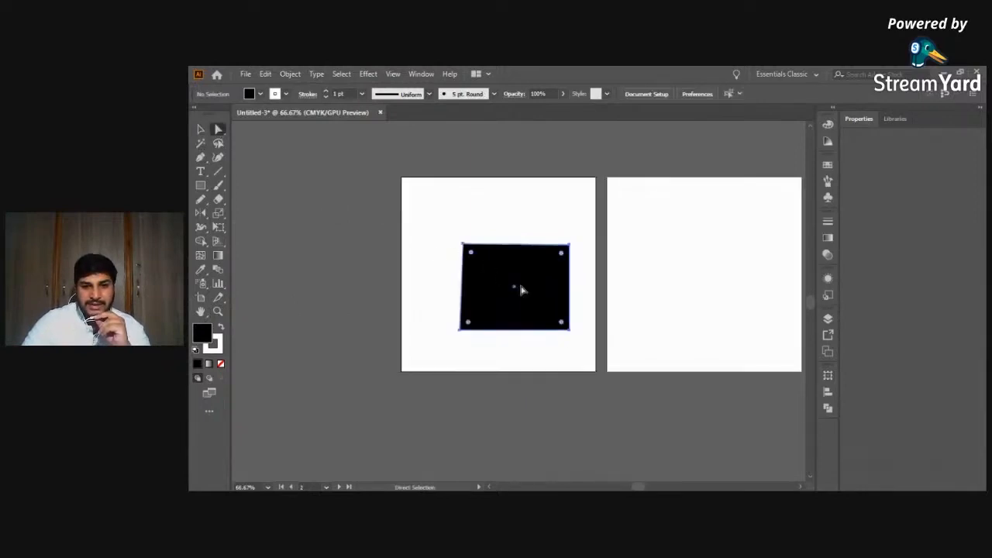
pyautogui.moveTo(475, 258); pyautogui.dragTo(490, 275)
pyautogui.click(681, 306)
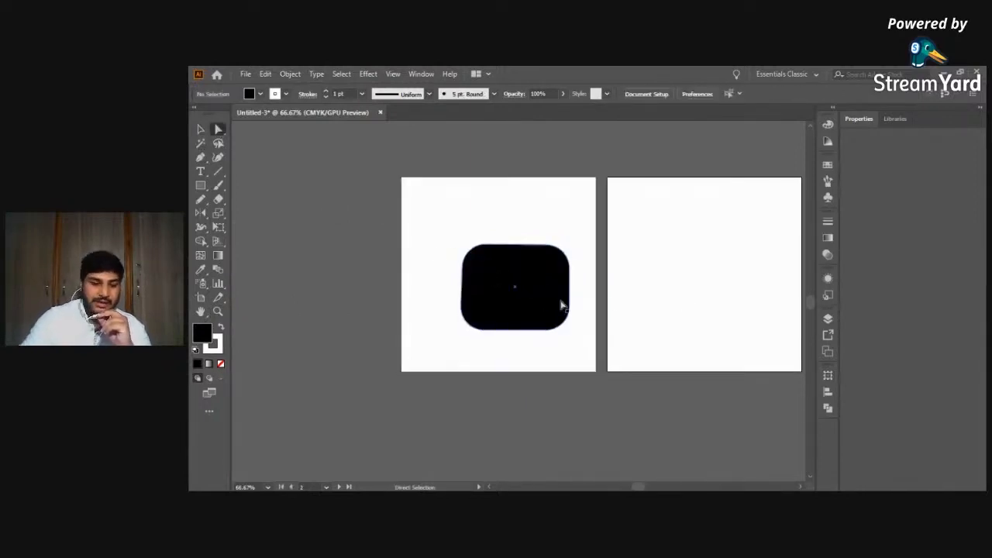
pyautogui.hotkey('ctrl', 'z')
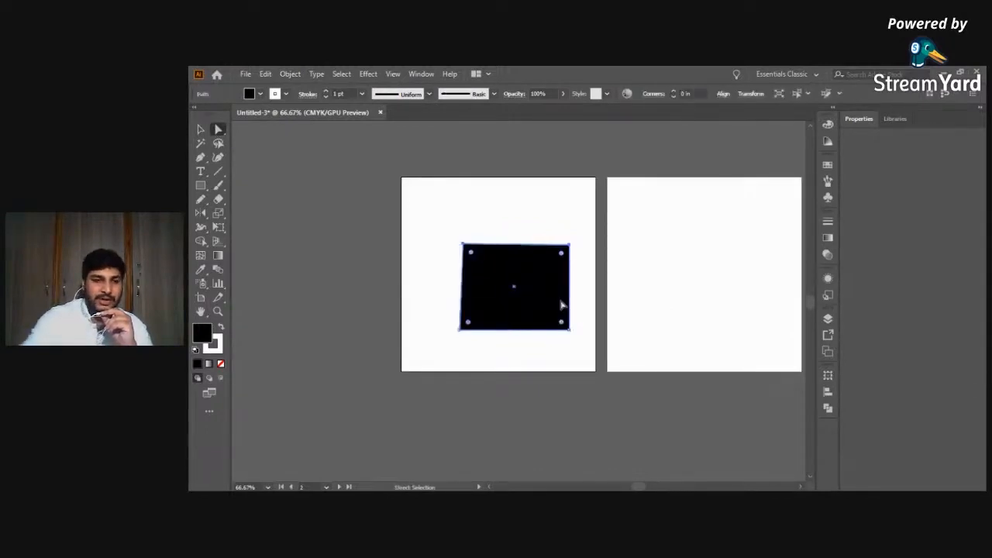
# Select the black shape, review its stroke settings and close them.
pyautogui.click(643, 306)
pyautogui.click(506, 263)
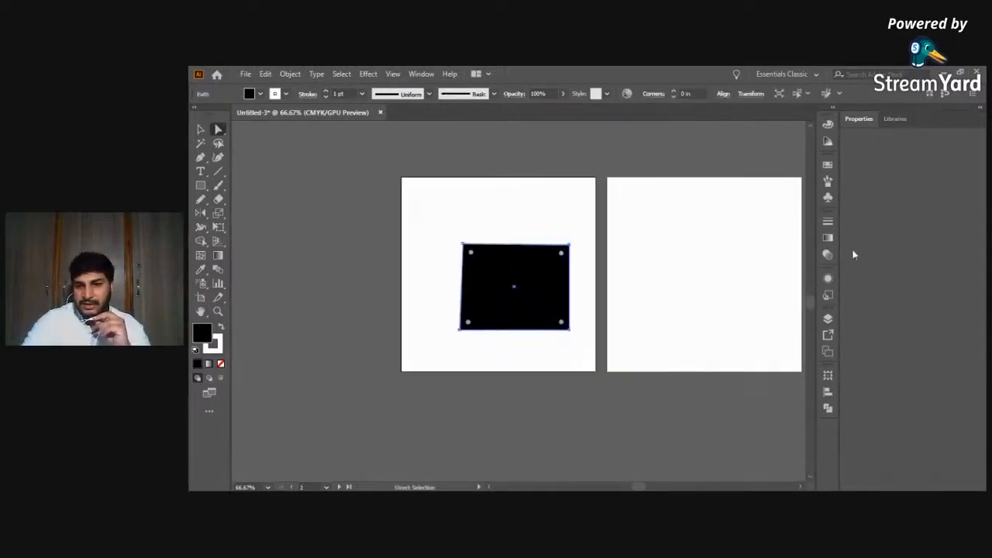
pyautogui.click(828, 223)
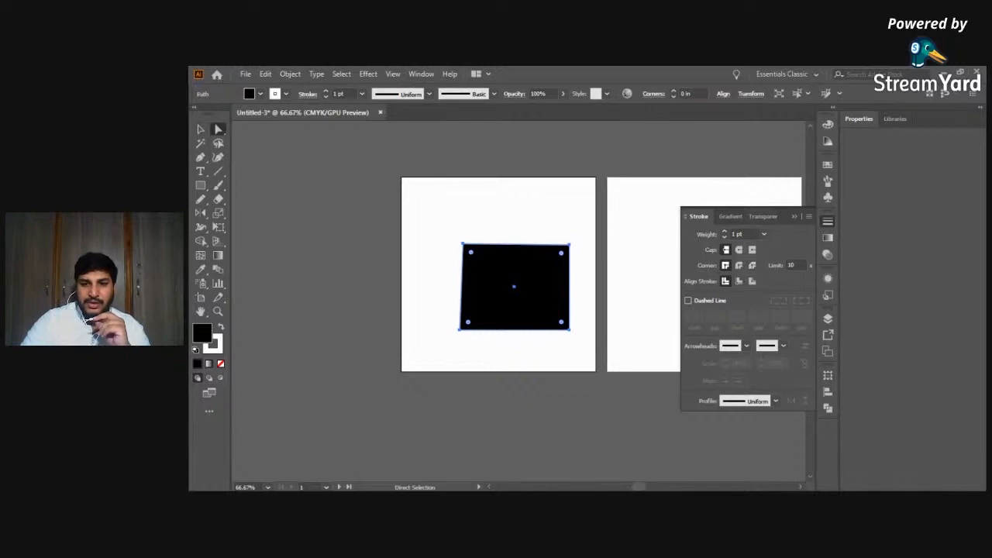
pyautogui.click(794, 217)
# Try rounding only the black shape's upper-right corner with a large radius, and undo it.
pyautogui.click(613, 287)
pyautogui.click(537, 271)
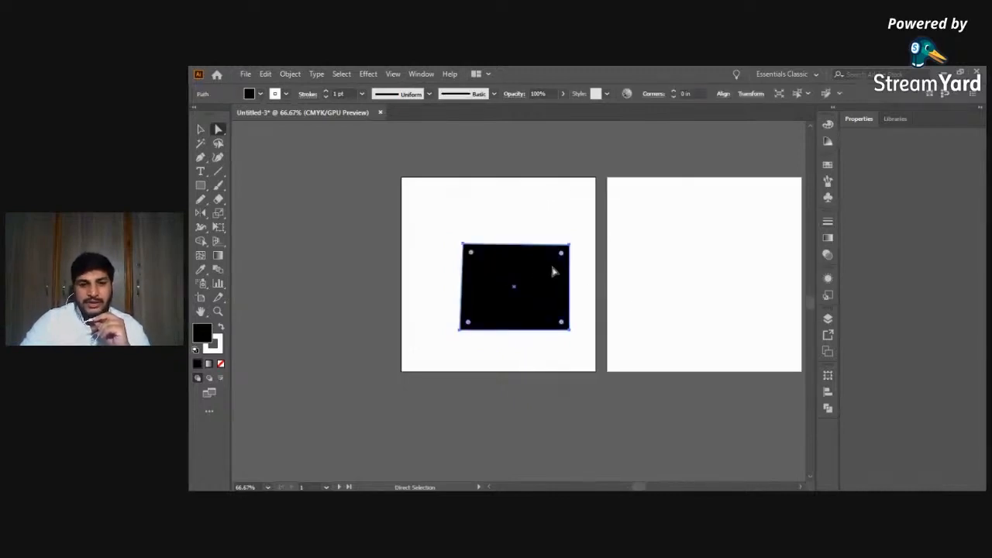
pyautogui.moveTo(562, 258); pyautogui.dragTo(509, 292)
pyautogui.click(625, 304)
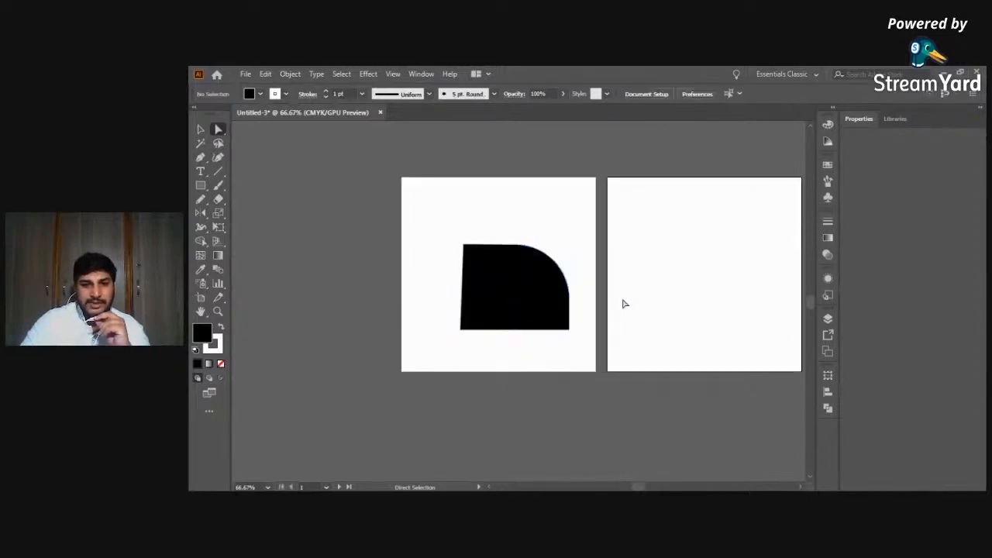
pyautogui.hotkey('ctrl', 'z')
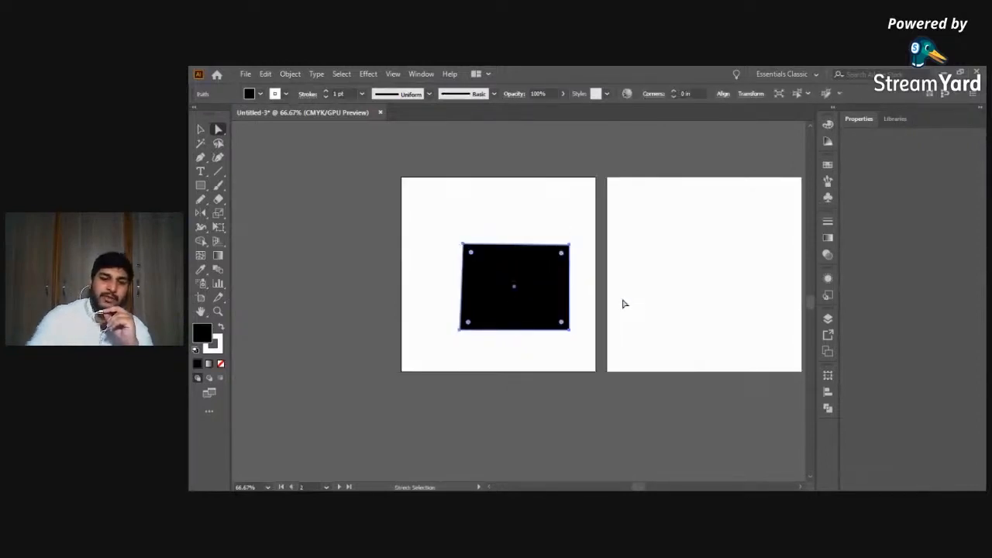
# Round all four corners of the black shape slightly and move it toward the first artboard's upper-left area.
pyautogui.moveTo(561, 257)
pyautogui.mouseDown()
pyautogui.moveTo(548, 269)
pyautogui.moveTo(555, 259)
pyautogui.mouseUp()
pyautogui.click(590, 269)
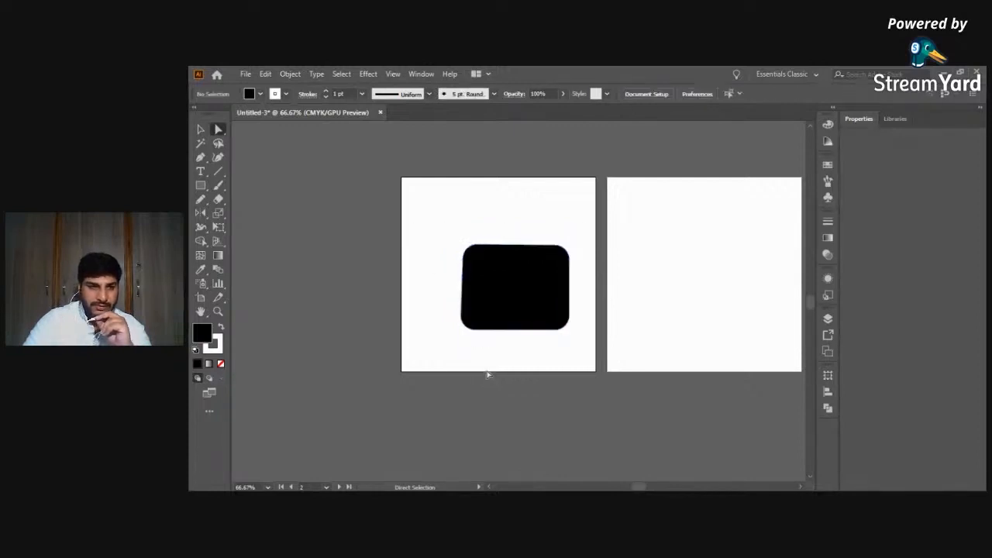
pyautogui.moveTo(518, 308); pyautogui.dragTo(501, 274)
pyautogui.click(536, 348)
pyautogui.click(538, 324)
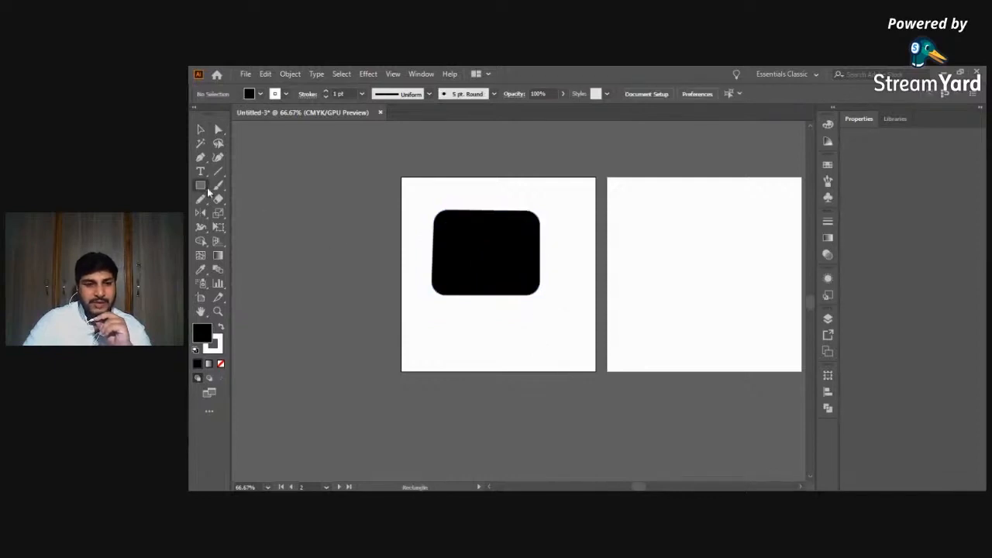
# Draw a wide, flat black ellipse below the rounded shape on the first artboard.
pyautogui.click(203, 188)
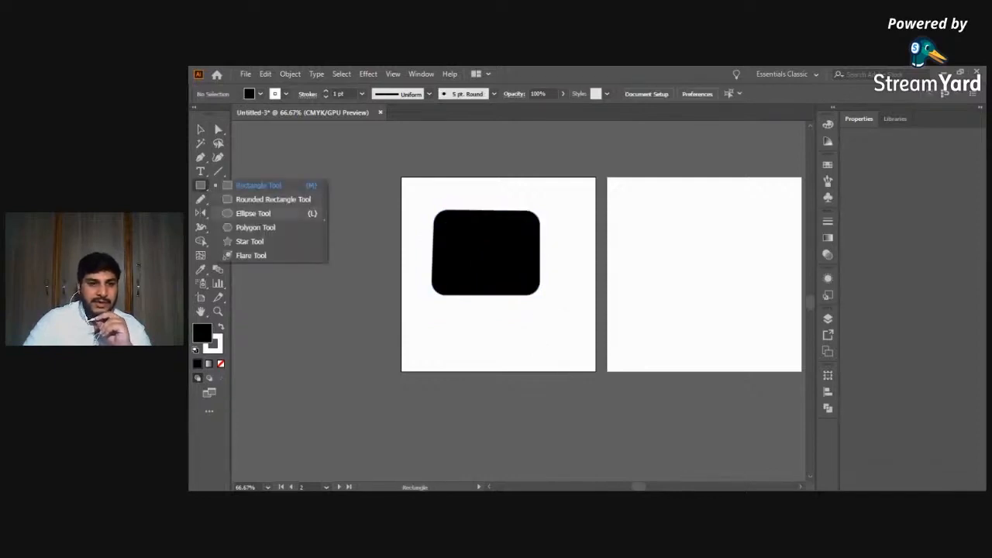
pyautogui.click(255, 213)
pyautogui.moveTo(456, 332); pyautogui.dragTo(564, 364)
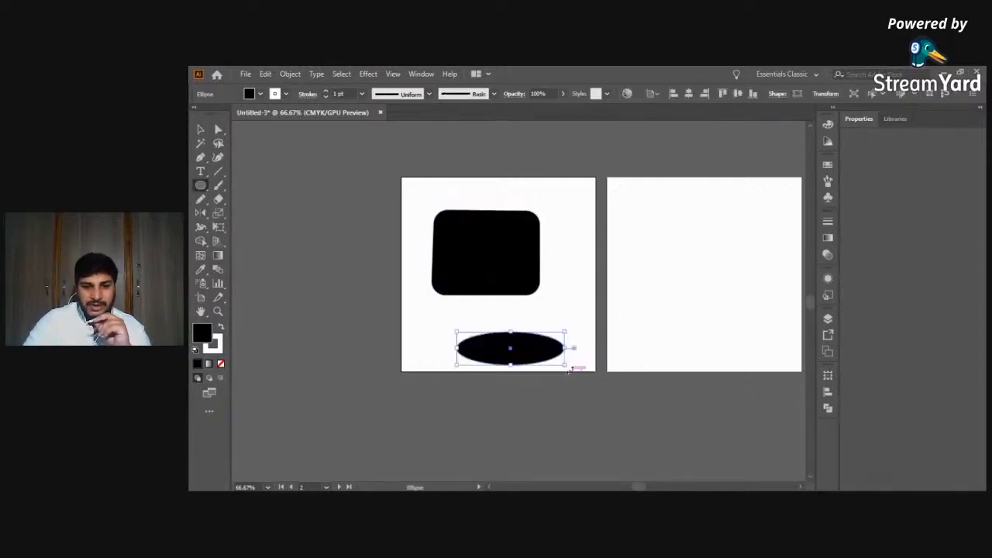
# Draw overlapping black hexagons across the first and second artboards with the Polygon tool.
pyautogui.click(198, 189)
pyautogui.click(243, 231)
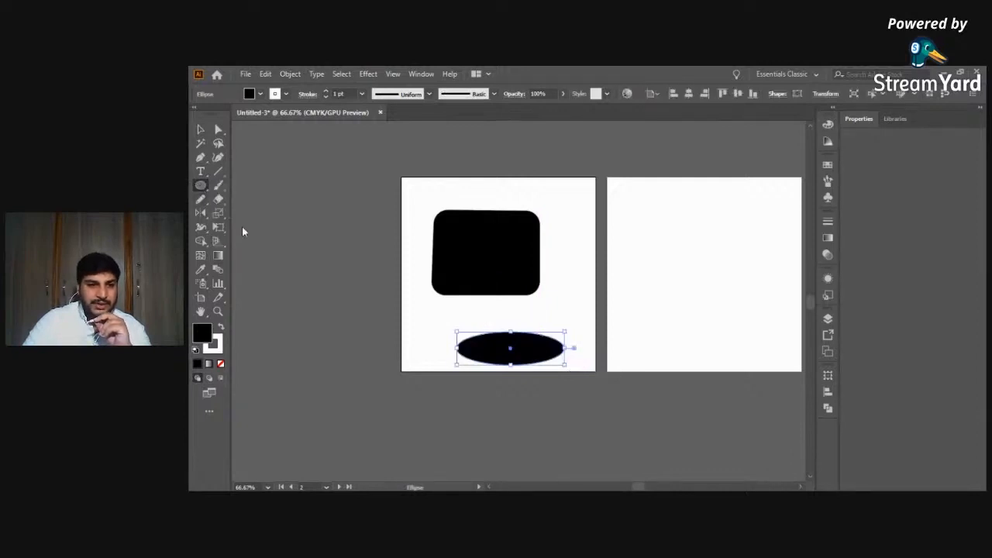
pyautogui.moveTo(607, 236); pyautogui.dragTo(624, 264)
# Draw a black five-pointed star below the hexagons, overlapping the gap between the first and second artboards.
pyautogui.click(201, 188)
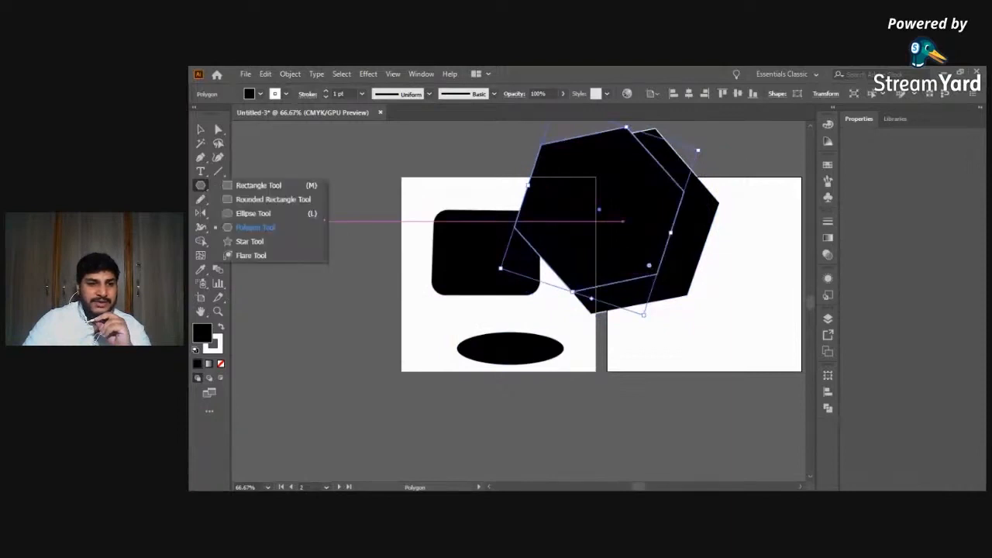
pyautogui.click(248, 242)
pyautogui.moveTo(634, 332); pyautogui.dragTo(680, 378)
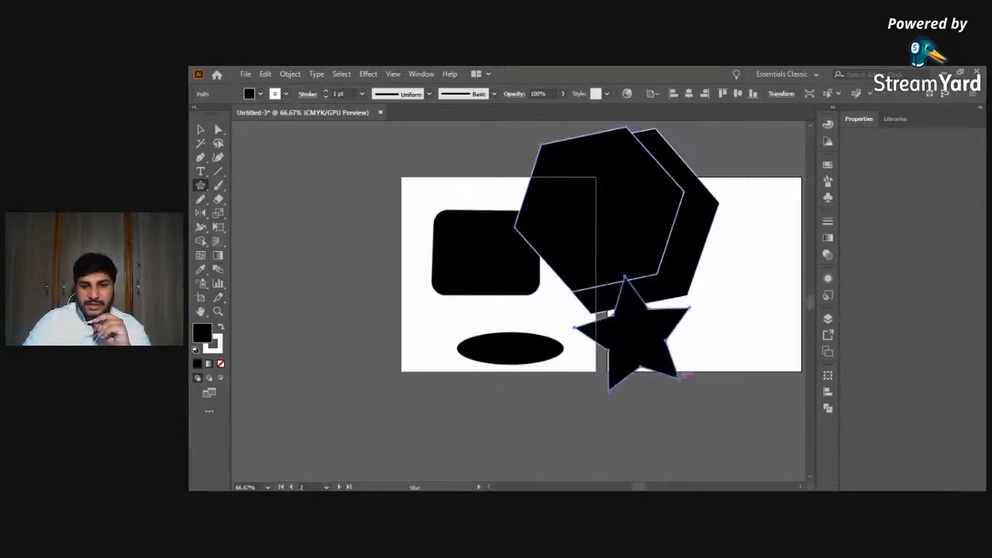
# Move the star off the first artboard onto the pasteboard beside it and remove its stroke.
pyautogui.press('v')
pyautogui.moveTo(639, 336)
pyautogui.mouseDown()
pyautogui.moveTo(543, 373)
pyautogui.moveTo(369, 318)
pyautogui.moveTo(347, 291)
pyautogui.moveTo(355, 258)
pyautogui.mouseUp()
pyautogui.click(420, 402)
pyautogui.click(219, 347)
pyautogui.click(221, 364)
pyautogui.click(377, 361)
# Move the rounded shape and the front hexagon beside the star, removing the hexagon's stroke and shrinking it.
pyautogui.moveTo(499, 271); pyautogui.dragTo(405, 188)
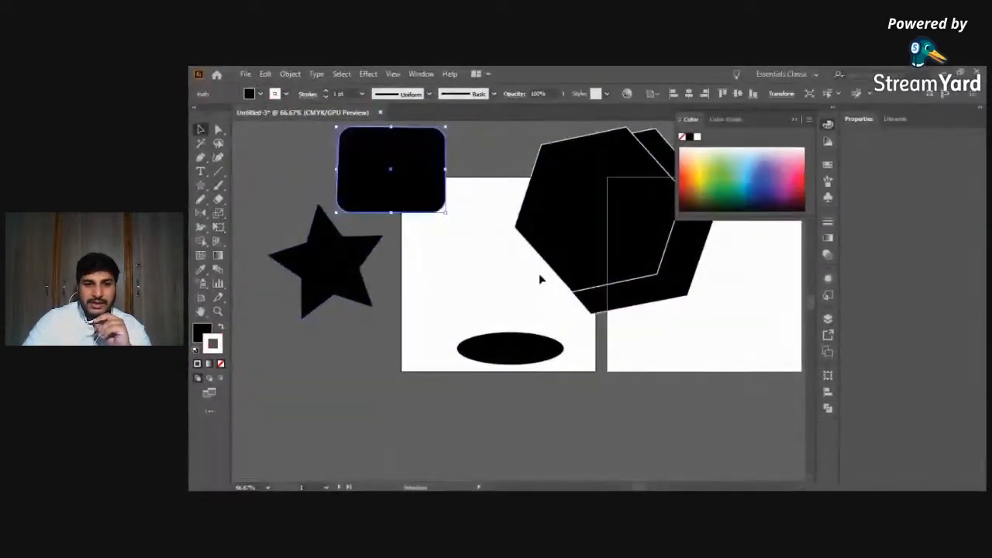
pyautogui.moveTo(569, 232)
pyautogui.mouseDown()
pyautogui.moveTo(371, 362)
pyautogui.moveTo(283, 399)
pyautogui.moveTo(342, 396)
pyautogui.moveTo(355, 405)
pyautogui.mouseUp()
pyautogui.click(221, 364)
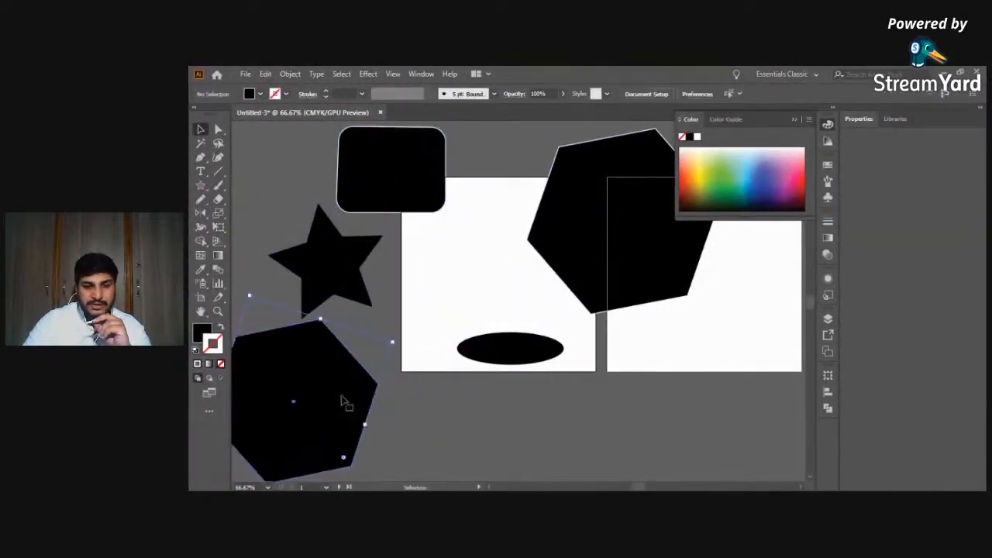
pyautogui.moveTo(394, 342); pyautogui.dragTo(334, 378)
pyautogui.moveTo(300, 400); pyautogui.dragTo(396, 345)
# Delete the large remaining hexagon and the rounded black shape.
pyautogui.click(587, 259)
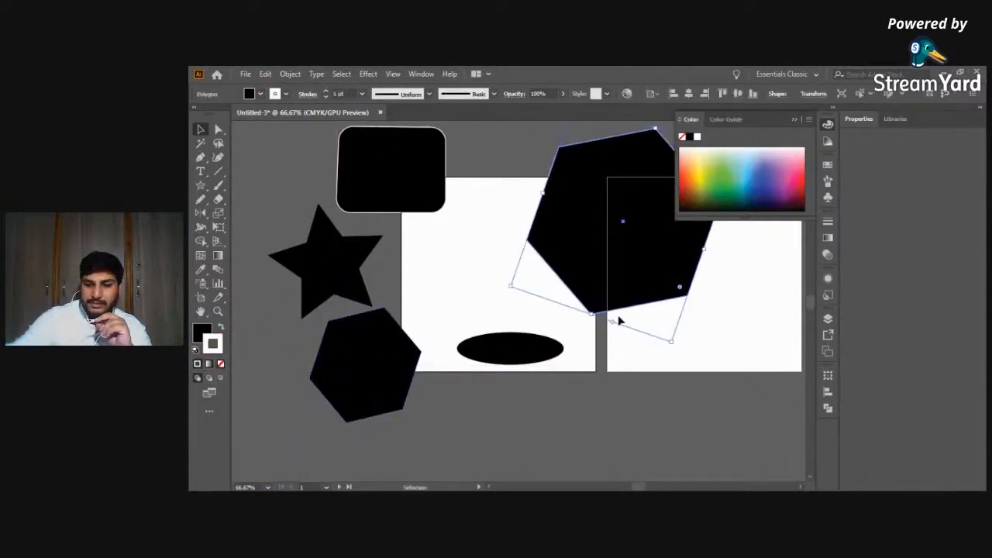
pyautogui.press('Delete')
pyautogui.click(399, 193)
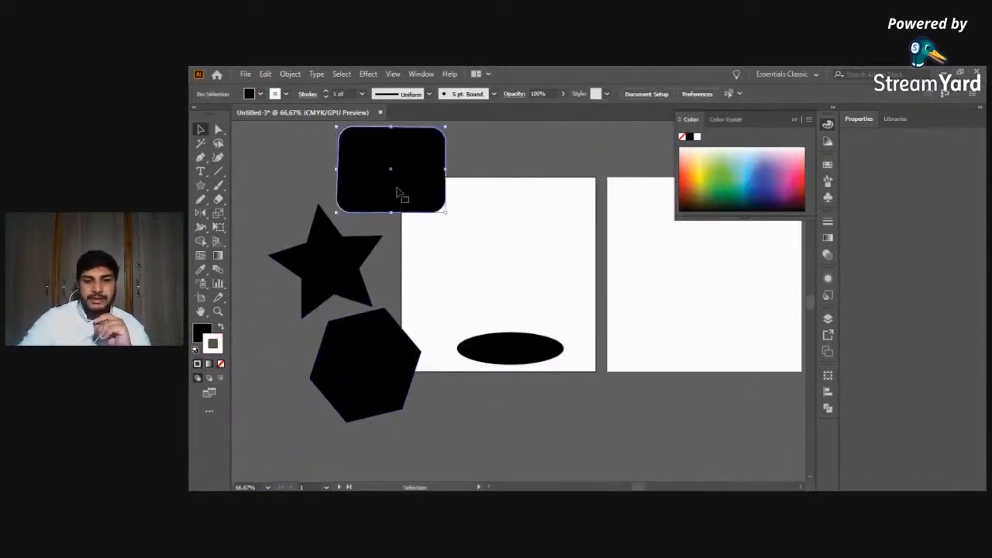
pyautogui.press('Delete')
# Move the small hexagon onto the first artboard above the ellipse and collapse the Color panel.
pyautogui.moveTo(357, 348); pyautogui.dragTo(489, 233)
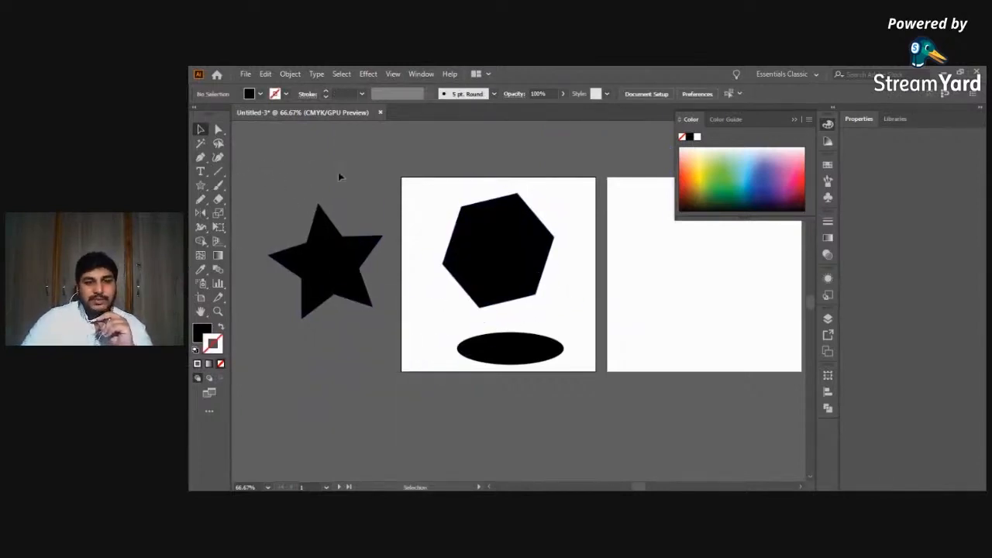
pyautogui.scroll(1, 409, 189)
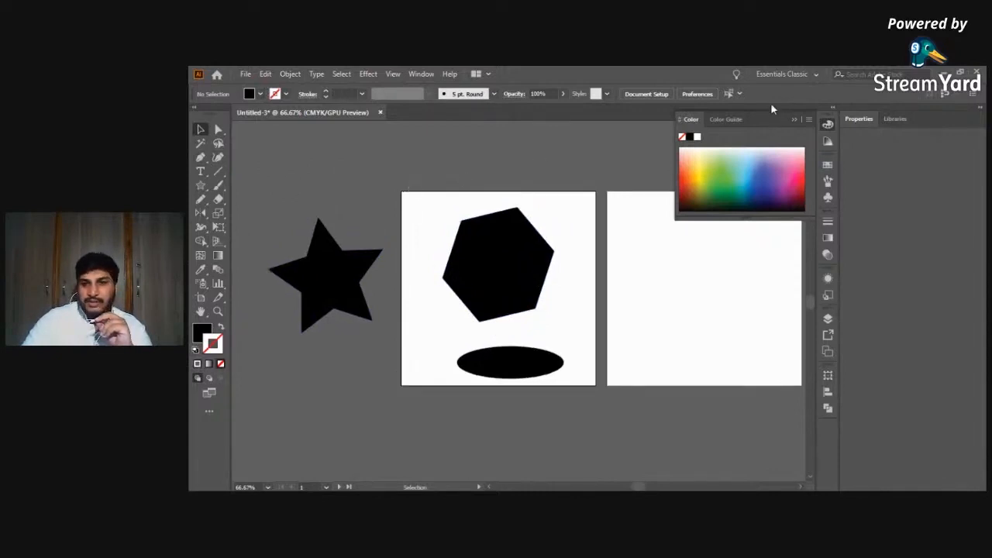
pyautogui.click(791, 120)
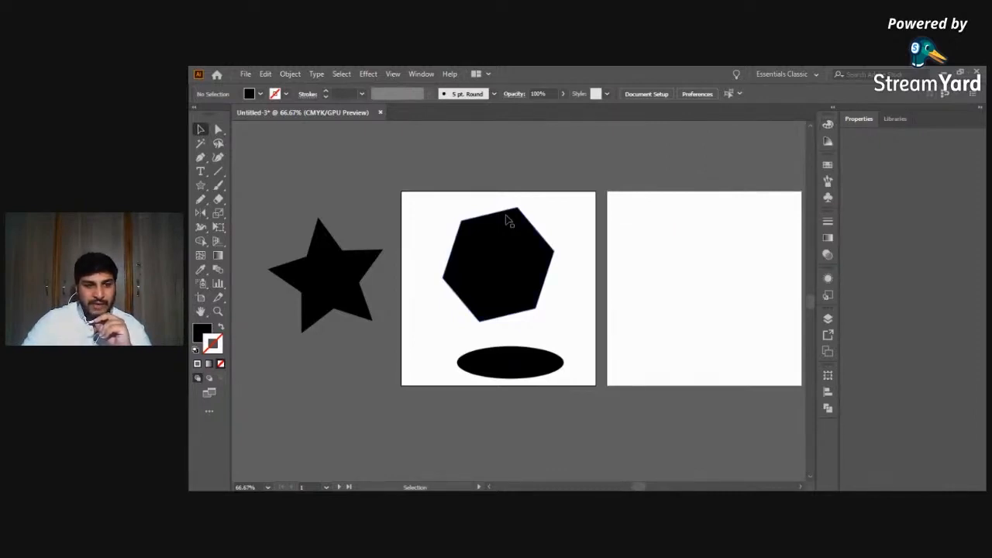
pyautogui.click(527, 245)
pyautogui.click(580, 247)
pyautogui.click(518, 254)
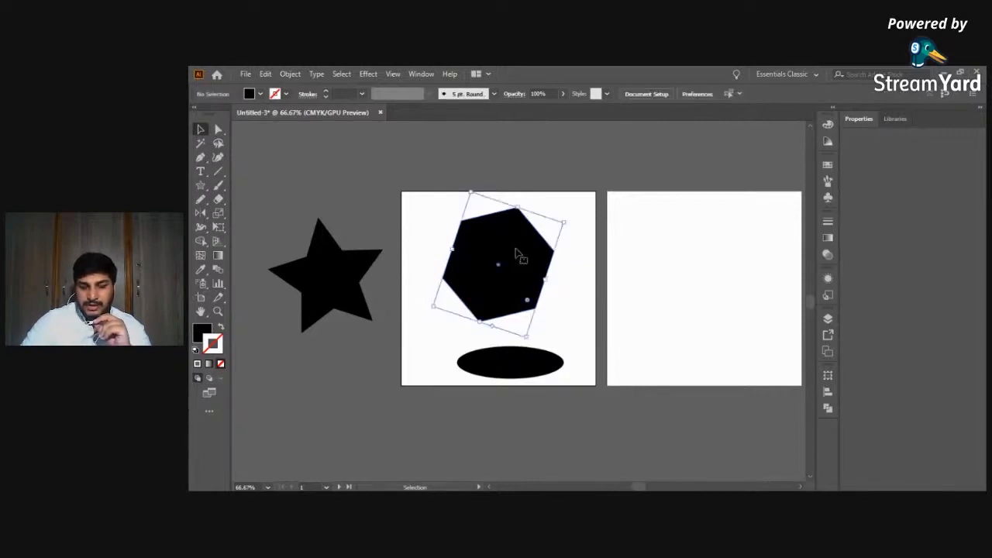
pyautogui.click(321, 189)
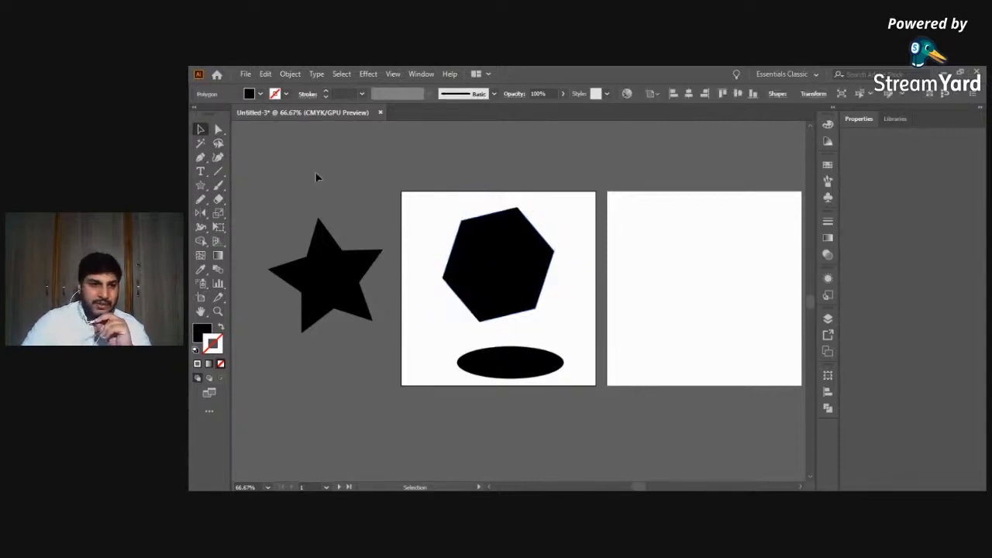
# Draw a closed black freeform shape with curved and straight segments on the second artboard with the Pen tool.
pyautogui.click(200, 158)
pyautogui.click(660, 305)
pyautogui.click(680, 271)
pyautogui.moveTo(725, 281)
pyautogui.mouseDown()
pyautogui.moveTo(729, 306)
pyautogui.moveTo(764, 316)
pyautogui.moveTo(768, 296)
pyautogui.mouseUp()
pyautogui.click(766, 293)
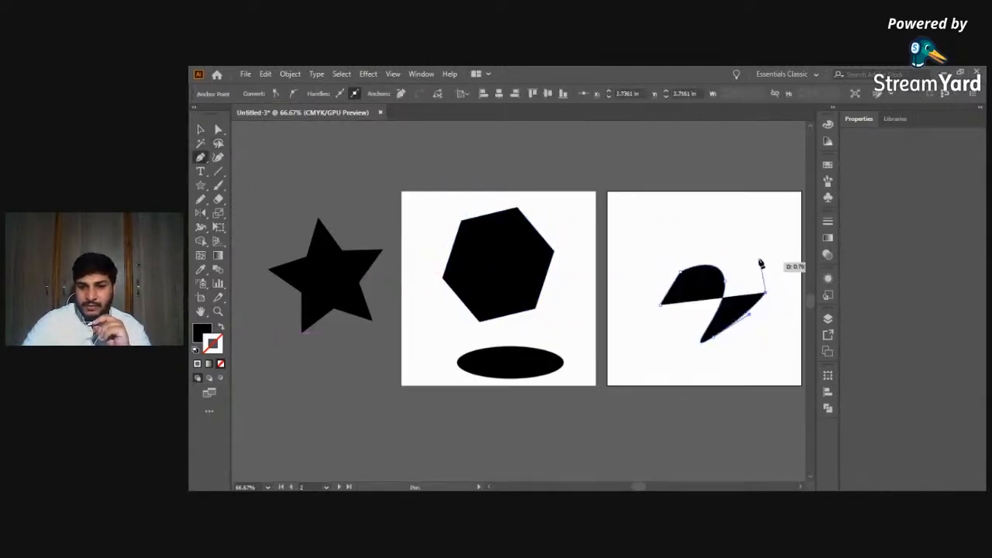
pyautogui.click(742, 246)
pyautogui.click(671, 237)
pyautogui.click(660, 305)
pyautogui.click(202, 129)
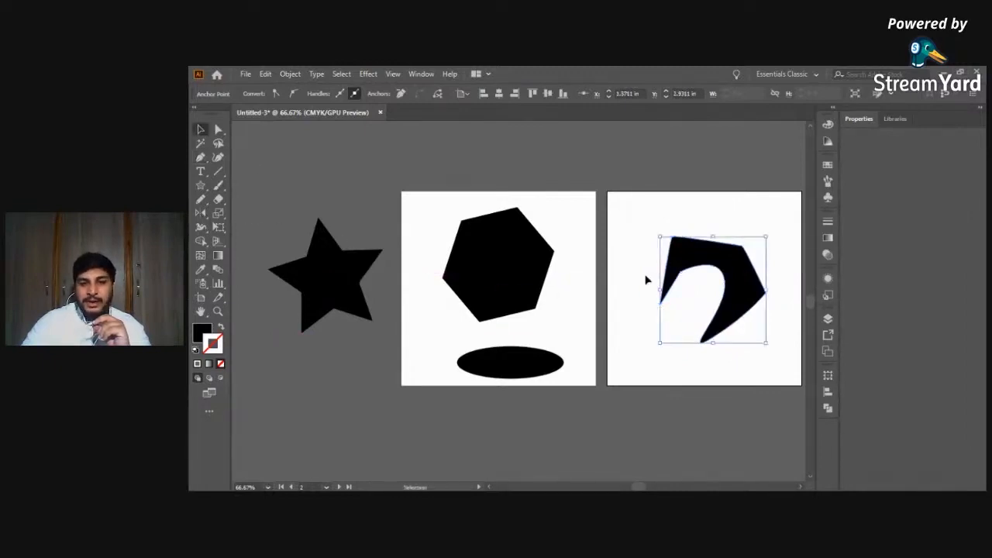
# Shift the pen-drawn shape slightly up and to the left on the second artboard and delete it.
pyautogui.moveTo(732, 290); pyautogui.dragTo(697, 276)
pyautogui.click(708, 340)
pyautogui.click(704, 289)
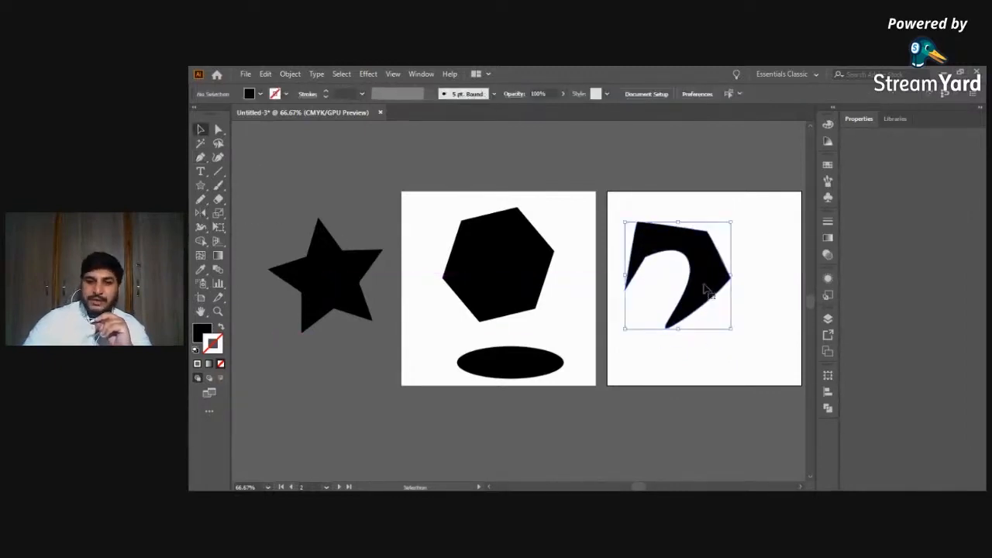
pyautogui.press('Delete')
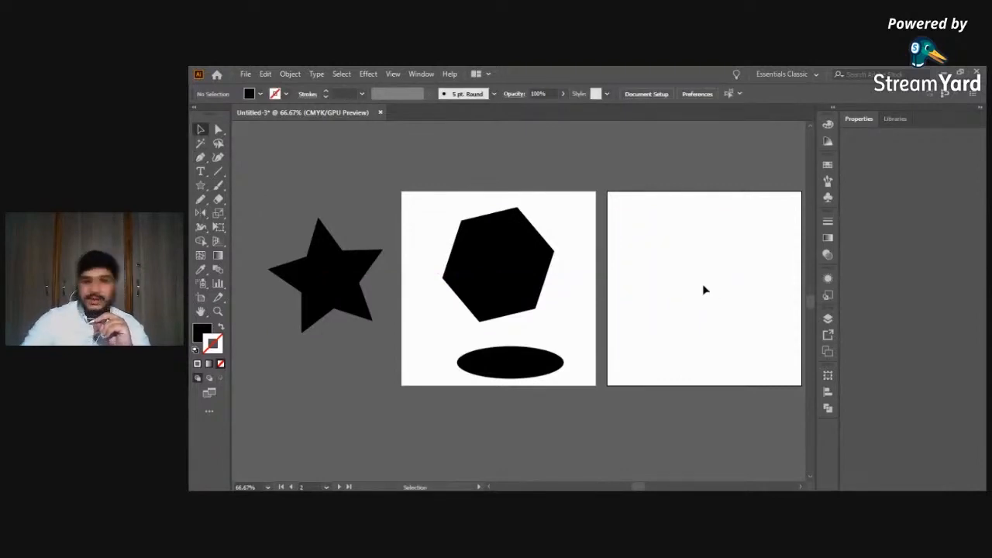
# View the anchor point tools grouped with the Pen tool.
pyautogui.click(201, 159)
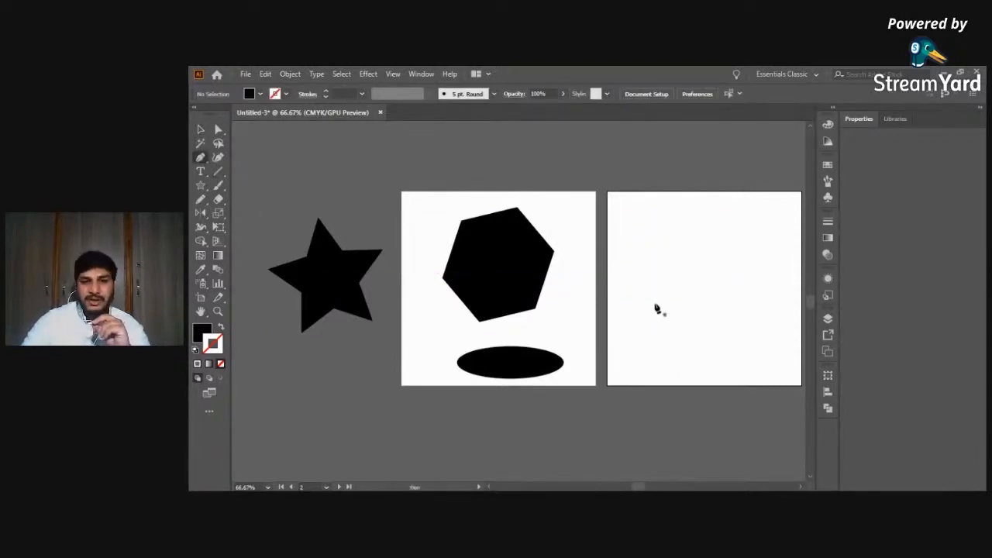
pyautogui.click(202, 158)
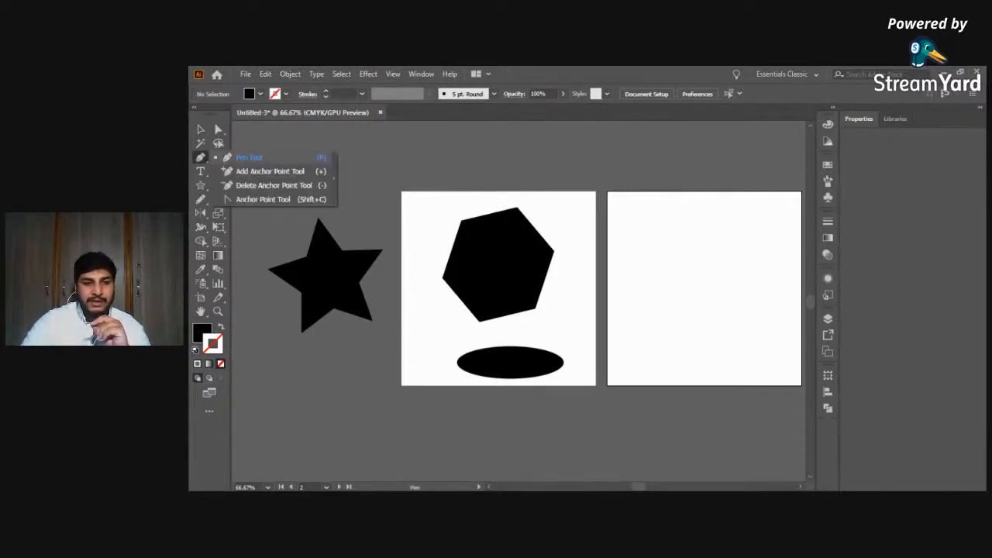
pyautogui.press('v')
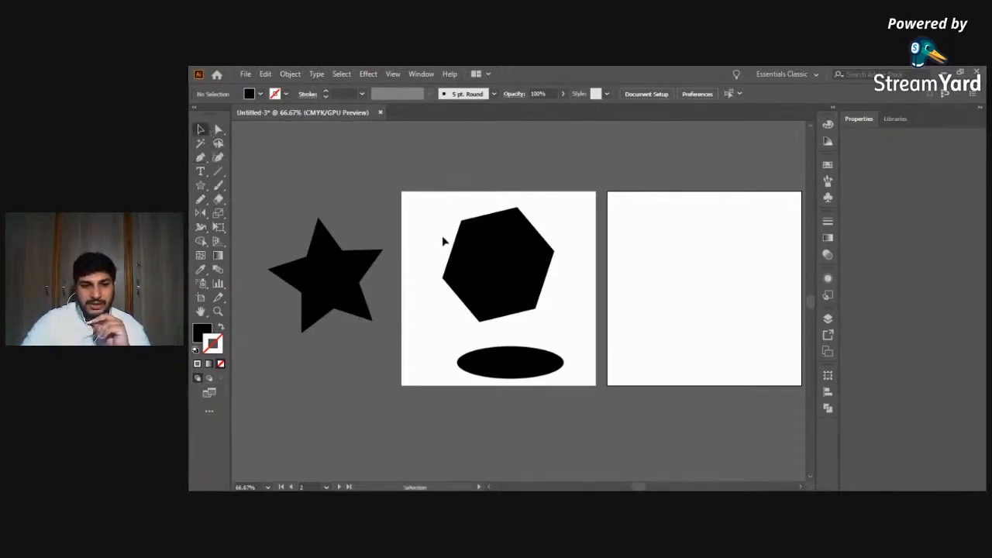
# Draw a curved open path on the second artboard with the Pen tool and undo all of it.
pyautogui.click(200, 158)
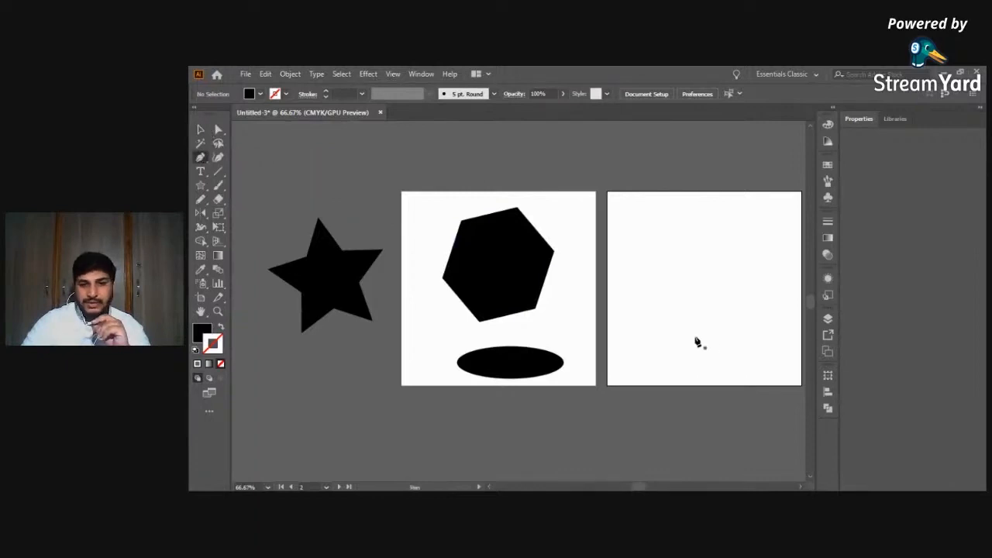
pyautogui.click(682, 324)
pyautogui.moveTo(668, 279); pyautogui.dragTo(712, 271)
pyautogui.moveTo(730, 311); pyautogui.dragTo(750, 302)
pyautogui.moveTo(753, 268); pyautogui.dragTo(769, 284)
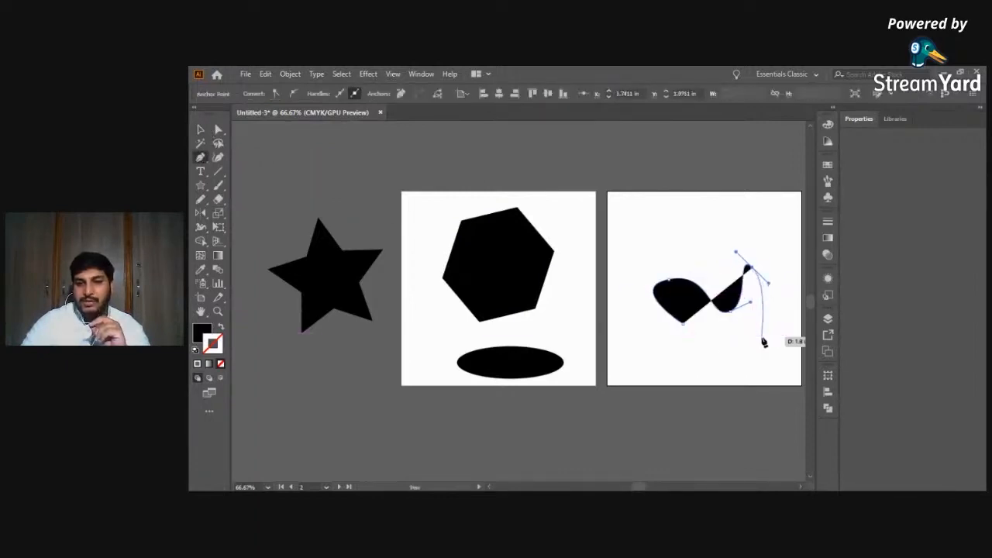
pyautogui.hotkey('ctrl', 'z')
pyautogui.hotkey('ctrl', 'z')
pyautogui.hotkey('ctrl', 'z')
pyautogui.hotkey('ctrl', 'z')
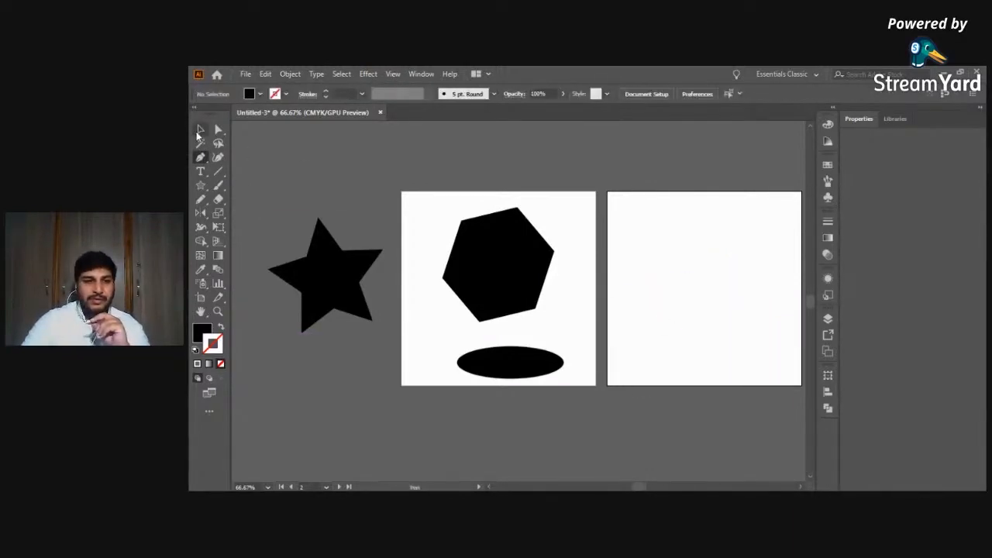
# Place the placeholder text "Lorem ipsum" on the second artboard and enlarge it to about 56 pt.
pyautogui.scroll(1, 647, 318)
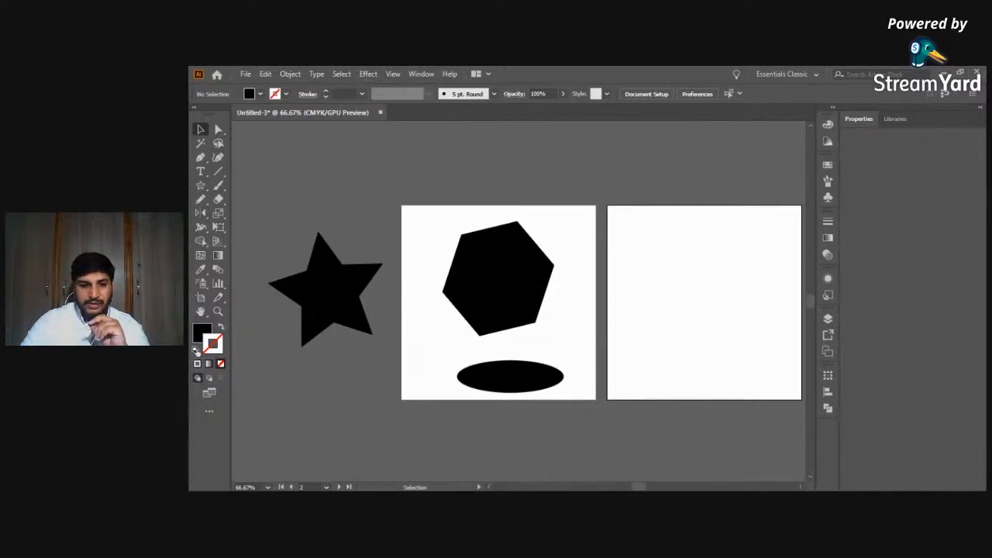
pyautogui.click(201, 311)
pyautogui.moveTo(597, 329); pyautogui.dragTo(574, 331)
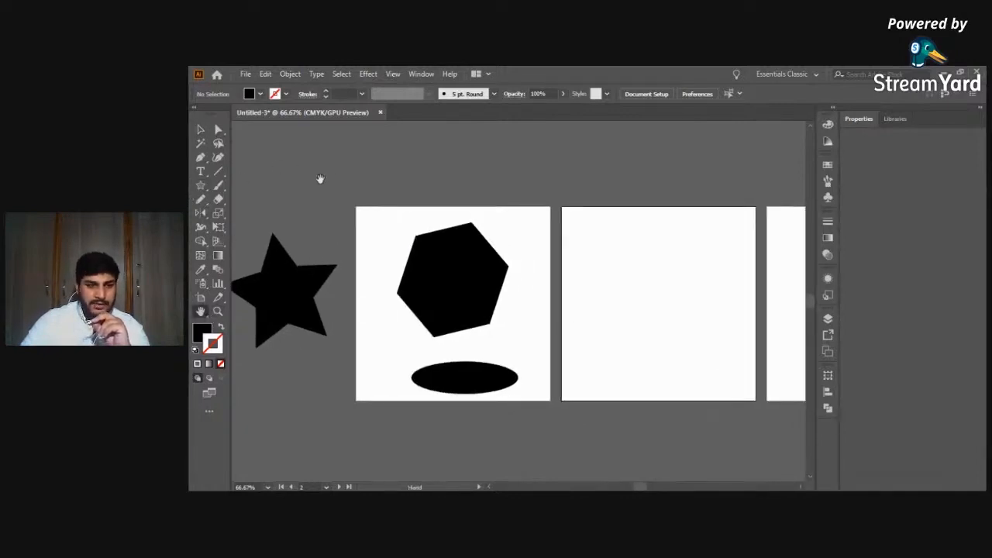
pyautogui.click(203, 175)
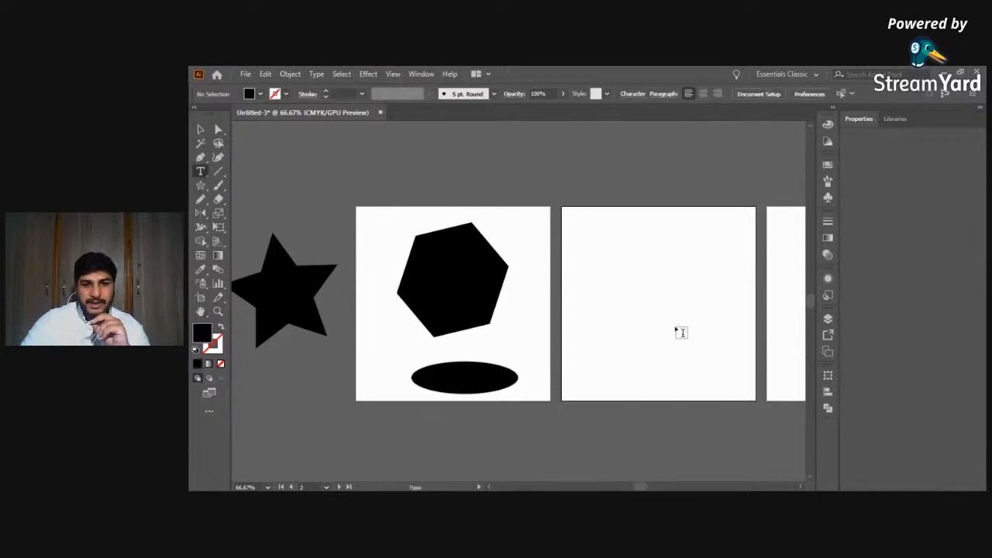
pyautogui.click(592, 279)
pyautogui.click(201, 130)
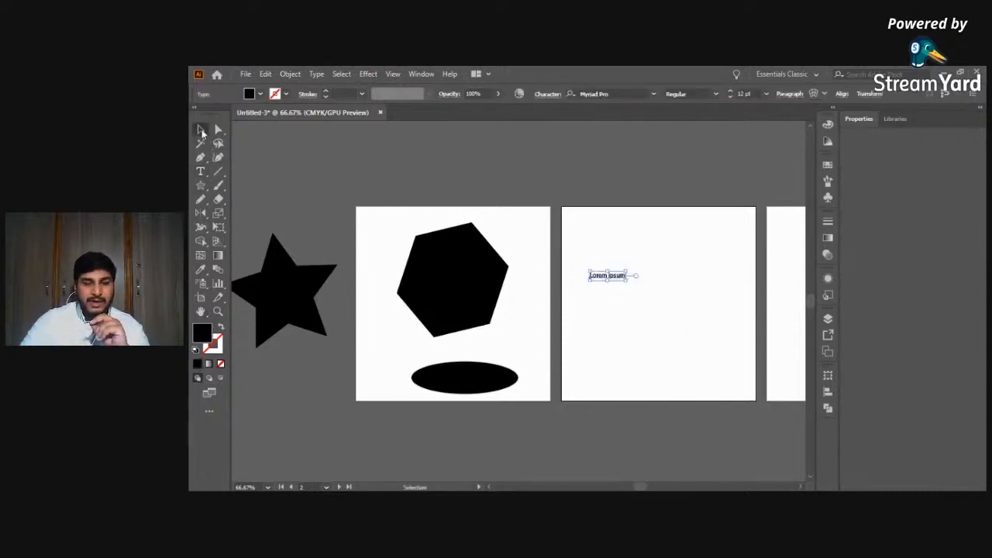
pyautogui.moveTo(629, 280); pyautogui.dragTo(706, 306)
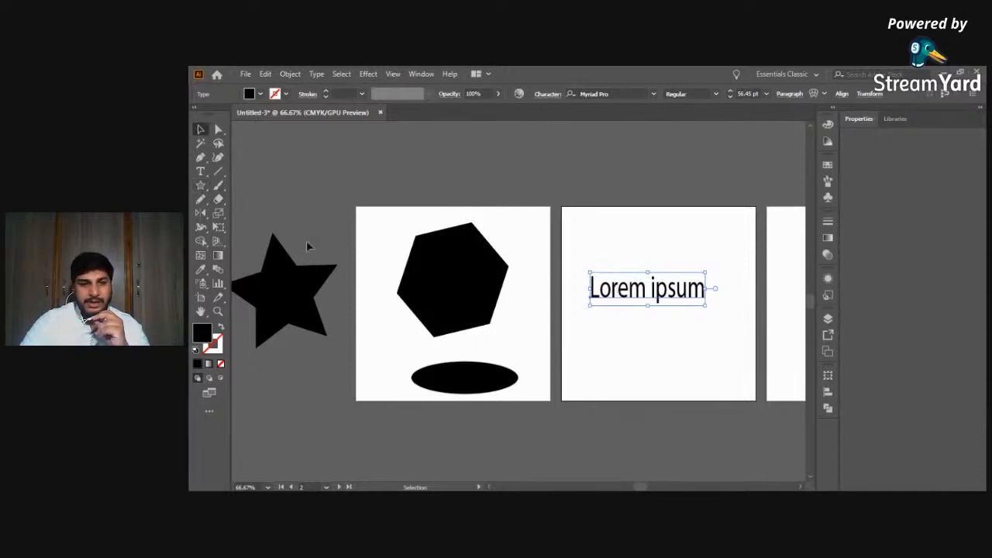
# Replace the placeholder text on the second artboard with a person's first name and finish text editing.
pyautogui.click(200, 171)
pyautogui.click(630, 287)
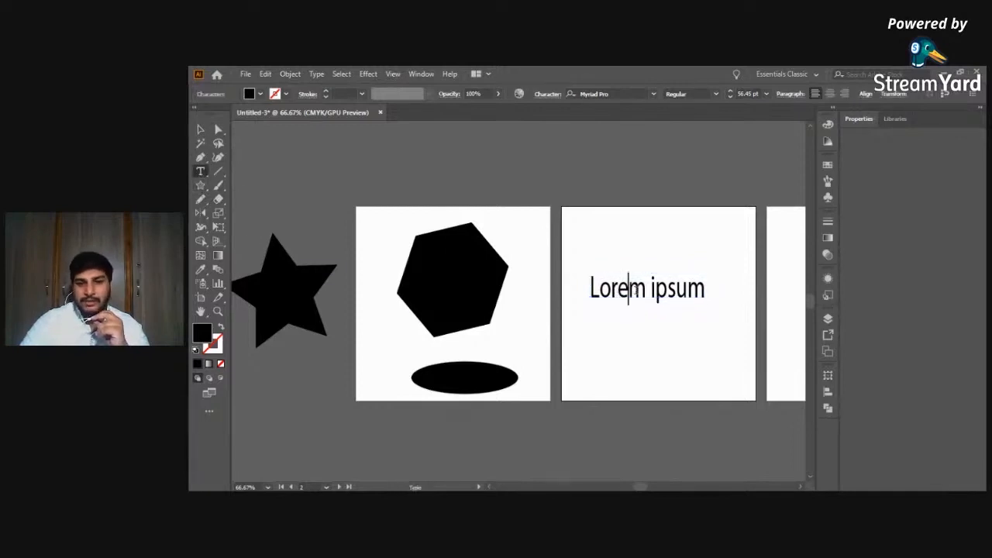
pyautogui.tripleClick(634, 288)
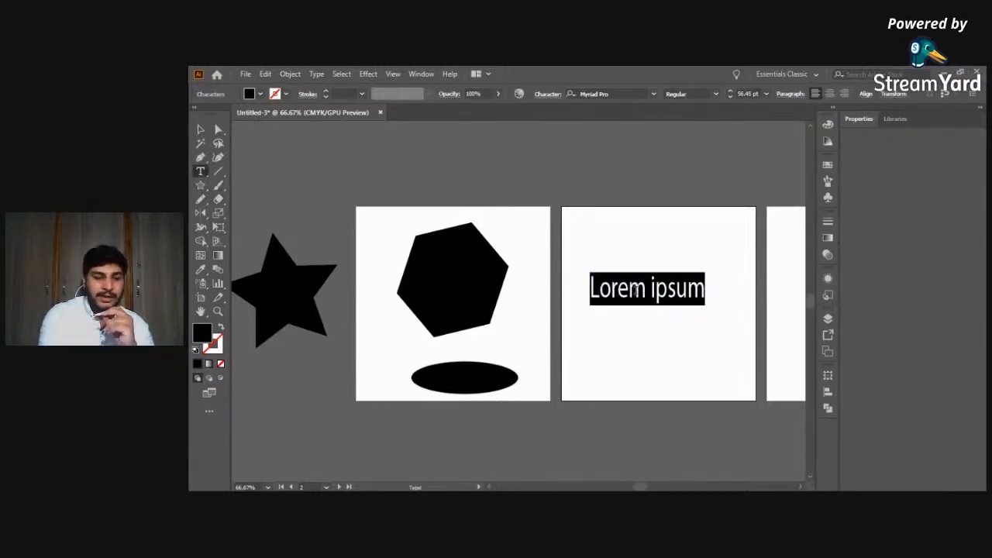
pyautogui.write('ADil')
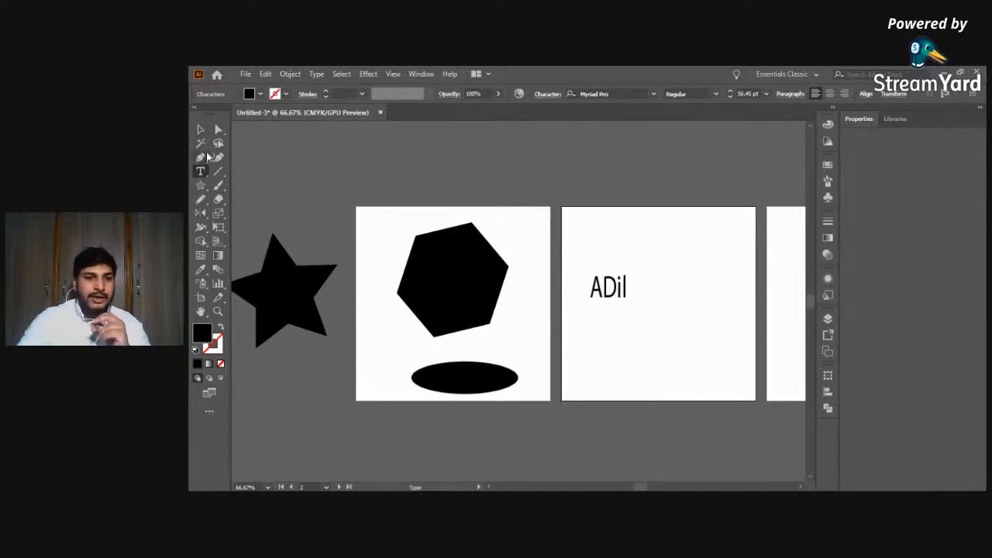
pyautogui.press('Escape')
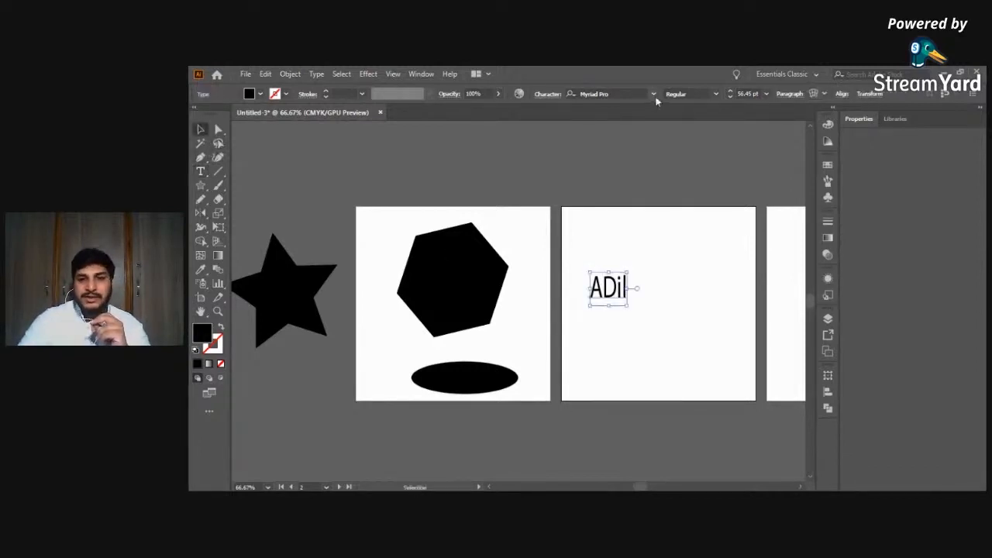
# Set the name text's font to Mohave Bold Italic and move it toward the second artboard's lower edge.
pyautogui.click(654, 94)
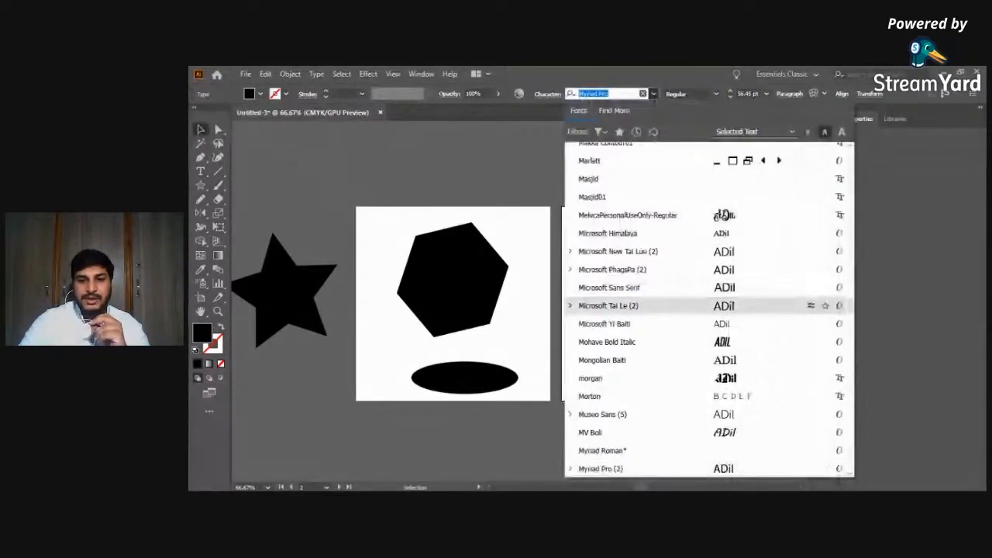
pyautogui.click(606, 342)
pyautogui.moveTo(607, 289); pyautogui.dragTo(638, 361)
# Change the name text to a heavy upright sans-serif font and move it near the second artboard's centre.
pyautogui.click(608, 93)
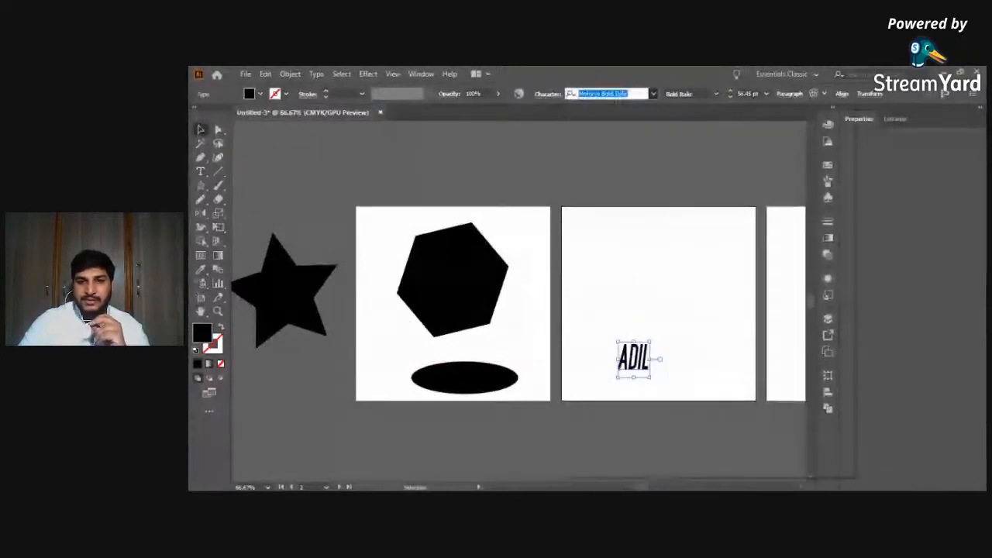
pyautogui.click(653, 94)
pyautogui.click(678, 337)
pyautogui.click(684, 354)
pyautogui.moveTo(648, 354); pyautogui.dragTo(673, 308)
pyautogui.click(629, 306)
pyautogui.click(644, 310)
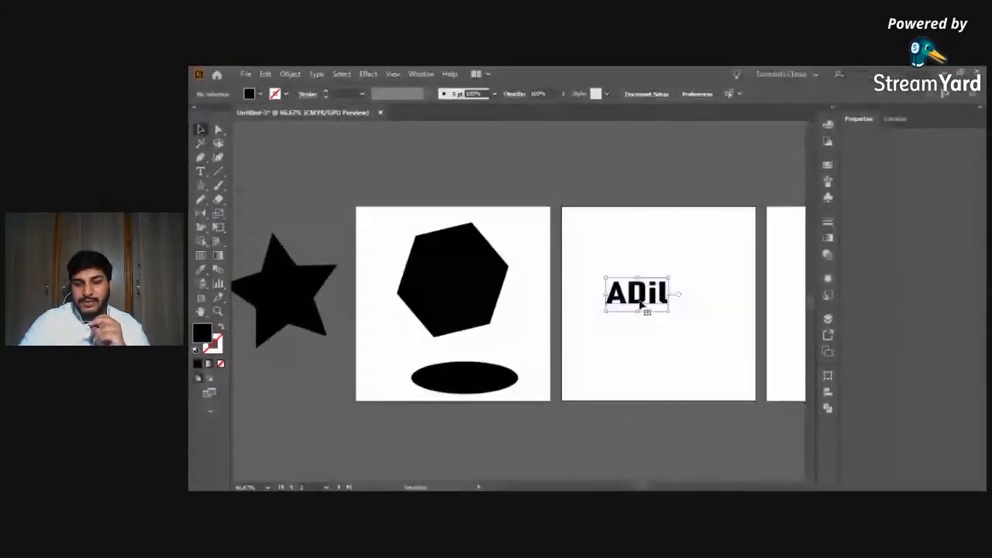
# Move the name text to the second artboard's lower-left corner and deselect it.
pyautogui.moveTo(645, 307); pyautogui.dragTo(626, 386)
pyautogui.click(675, 359)
pyautogui.click(606, 364)
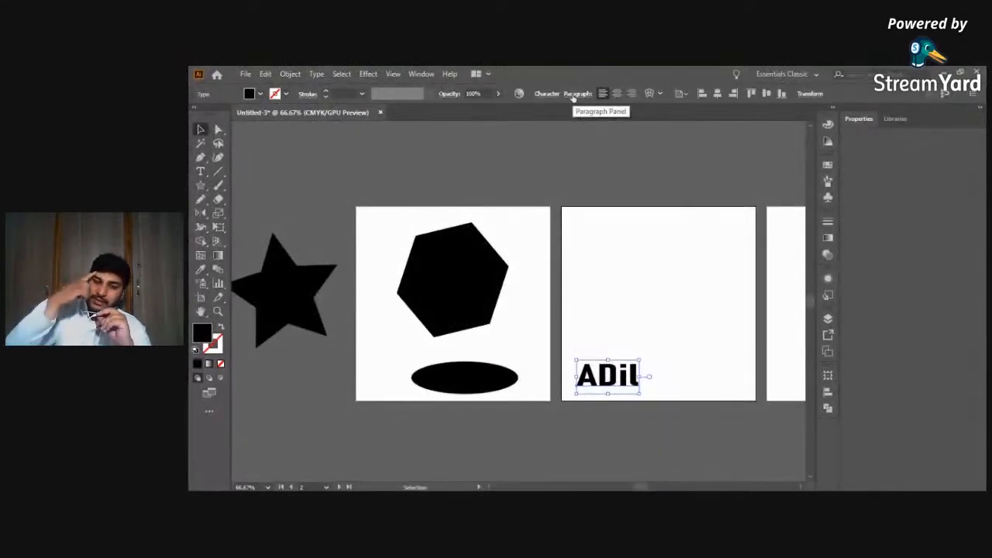
pyautogui.click(615, 411)
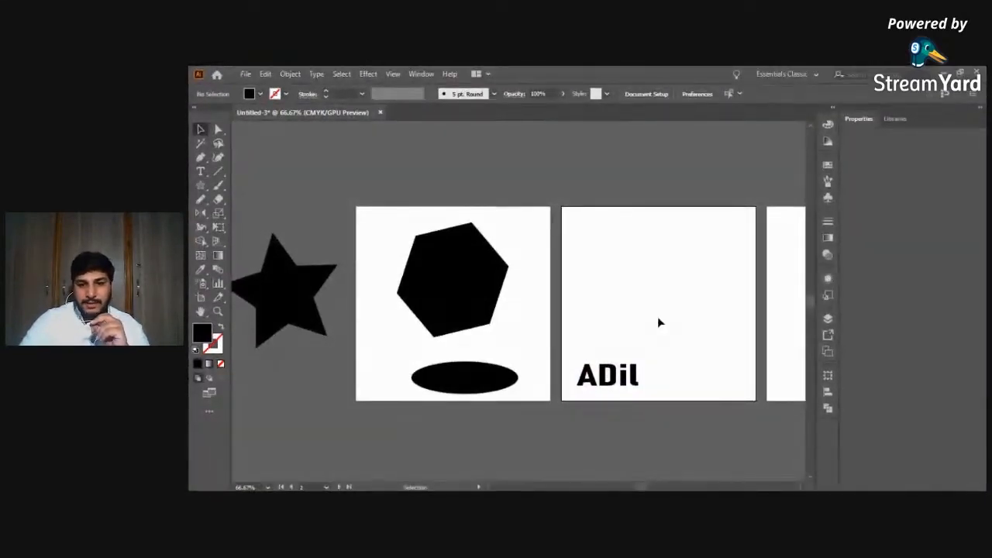
# Move the name text up from the second artboard's lower-left corner to just left of its centre and deselect it.
pyautogui.moveTo(615, 382); pyautogui.dragTo(638, 308)
pyautogui.click(678, 340)
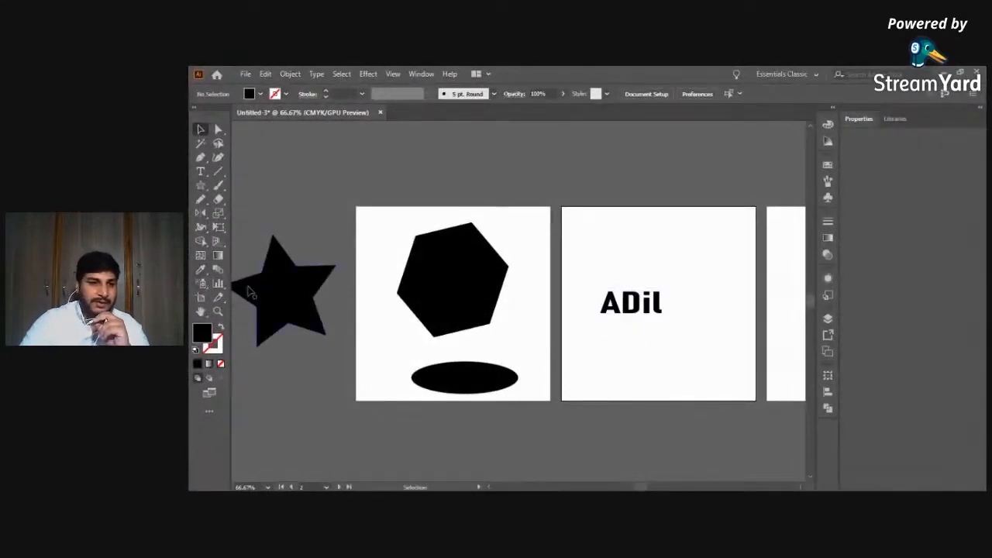
pyautogui.scroll(2, 360, 339)
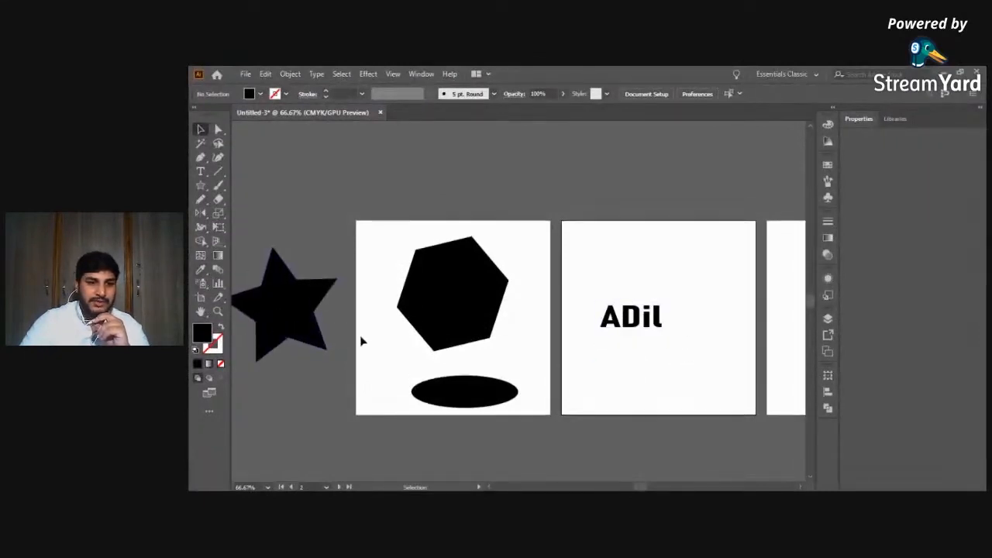
# Paint freehand strokes above and below the name text on the second artboard with the Paintbrush tool.
pyautogui.click(218, 185)
pyautogui.moveTo(633, 265)
pyautogui.mouseDown()
pyautogui.moveTo(690, 288)
pyautogui.moveTo(652, 289)
pyautogui.moveTo(679, 300)
pyautogui.moveTo(700, 286)
pyautogui.moveTo(660, 308)
pyautogui.moveTo(689, 282)
pyautogui.moveTo(704, 286)
pyautogui.moveTo(702, 314)
pyautogui.mouseUp()
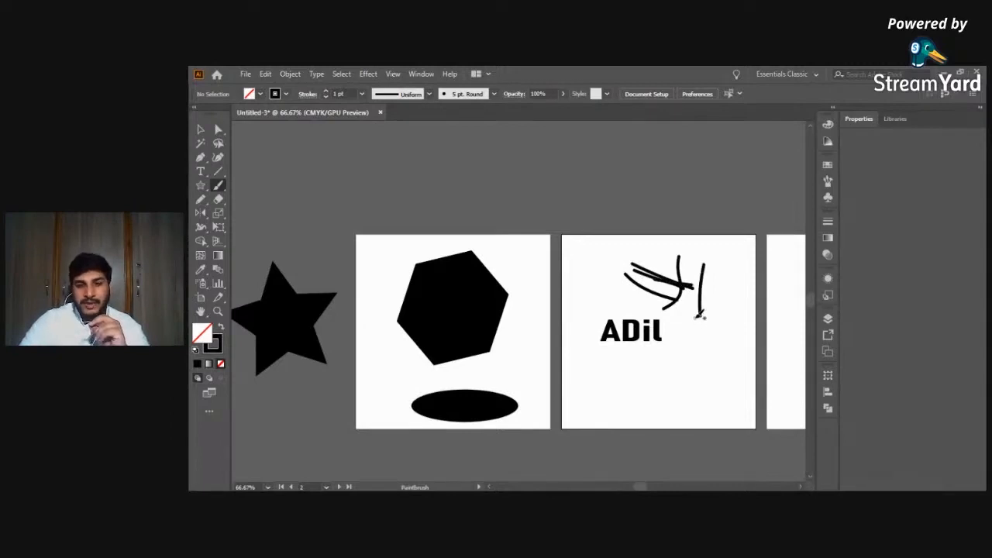
pyautogui.moveTo(623, 406)
pyautogui.mouseDown()
pyautogui.moveTo(656, 365)
pyautogui.moveTo(667, 419)
pyautogui.moveTo(729, 411)
pyautogui.mouseUp()
pyautogui.moveTo(645, 386); pyautogui.dragTo(692, 380)
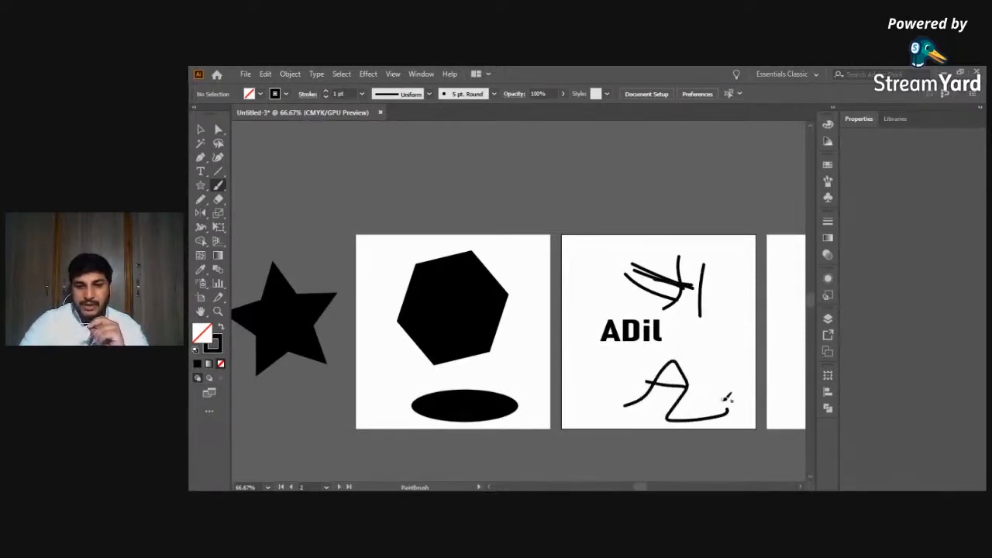
# Paint large freehand letters AD on the lower part of the third artboard with the Paintbrush tool.
pyautogui.hscroll(6, 801, 488)
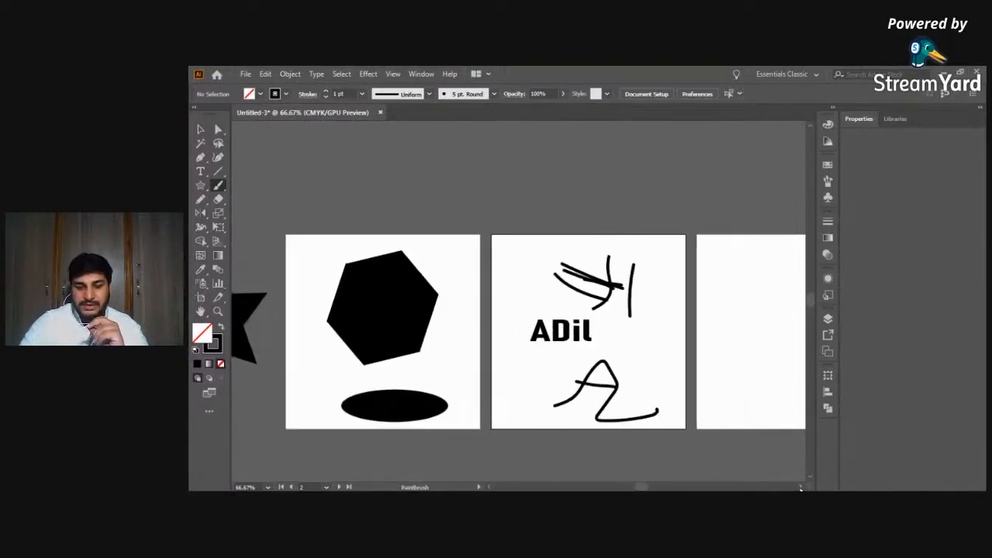
pyautogui.hscroll(2, 801, 488)
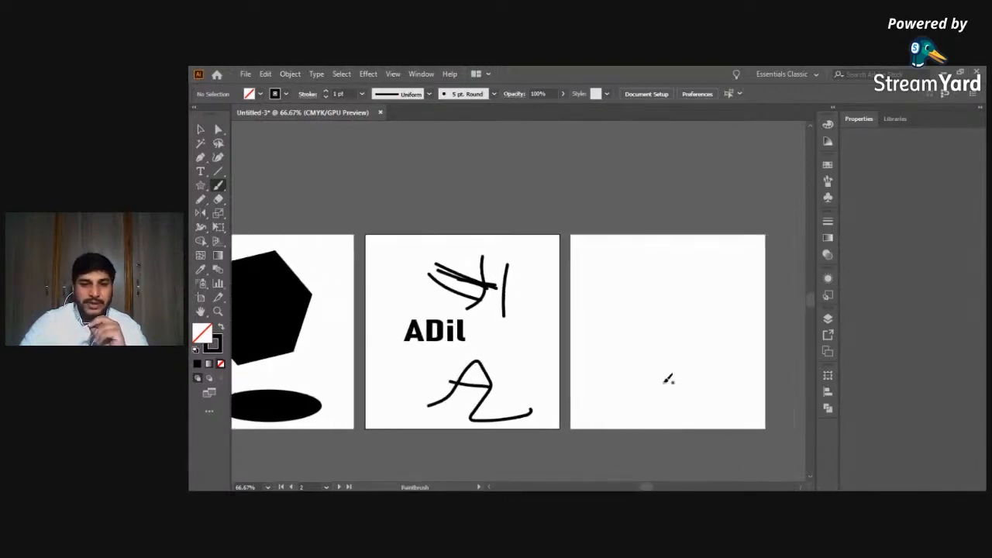
pyautogui.moveTo(601, 403)
pyautogui.mouseDown()
pyautogui.moveTo(654, 362)
pyautogui.moveTo(690, 301)
pyautogui.moveTo(637, 404)
pyautogui.moveTo(643, 427)
pyautogui.mouseUp()
pyautogui.moveTo(609, 357); pyautogui.dragTo(724, 372)
pyautogui.moveTo(701, 331); pyautogui.dragTo(666, 429)
pyautogui.moveTo(703, 332)
pyautogui.mouseDown()
pyautogui.moveTo(756, 409)
pyautogui.moveTo(659, 436)
pyautogui.mouseUp()
pyautogui.click(200, 130)
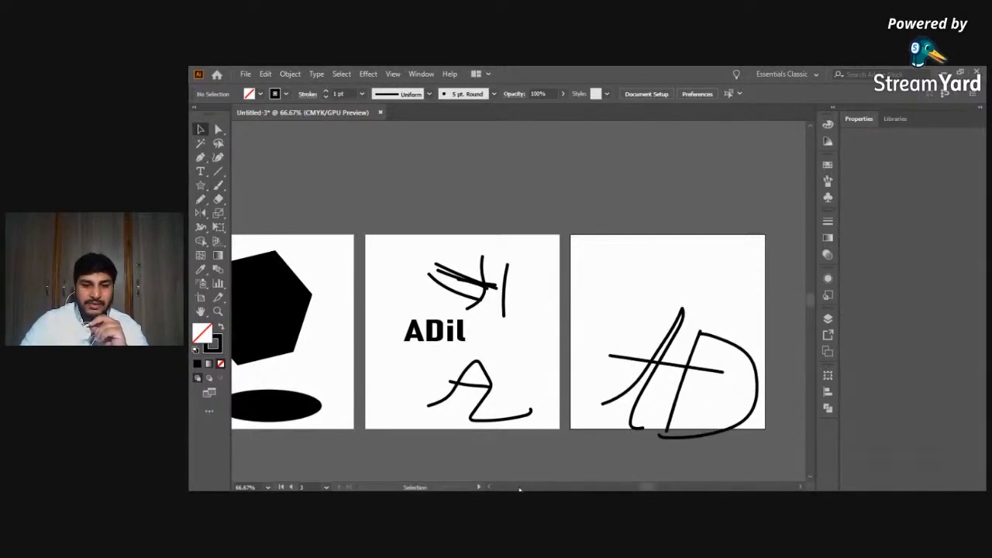
pyautogui.hscroll(-3, 491, 487)
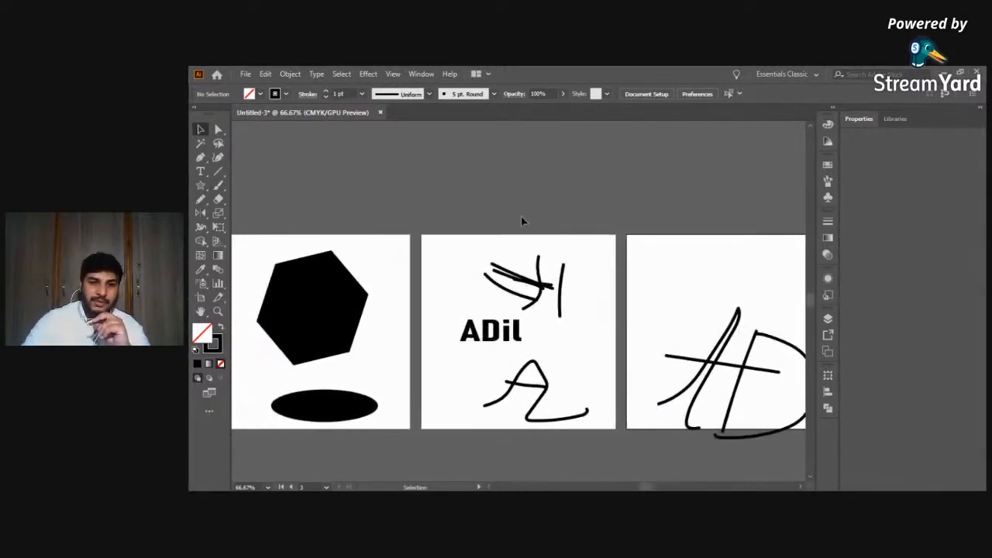
pyautogui.click(218, 172)
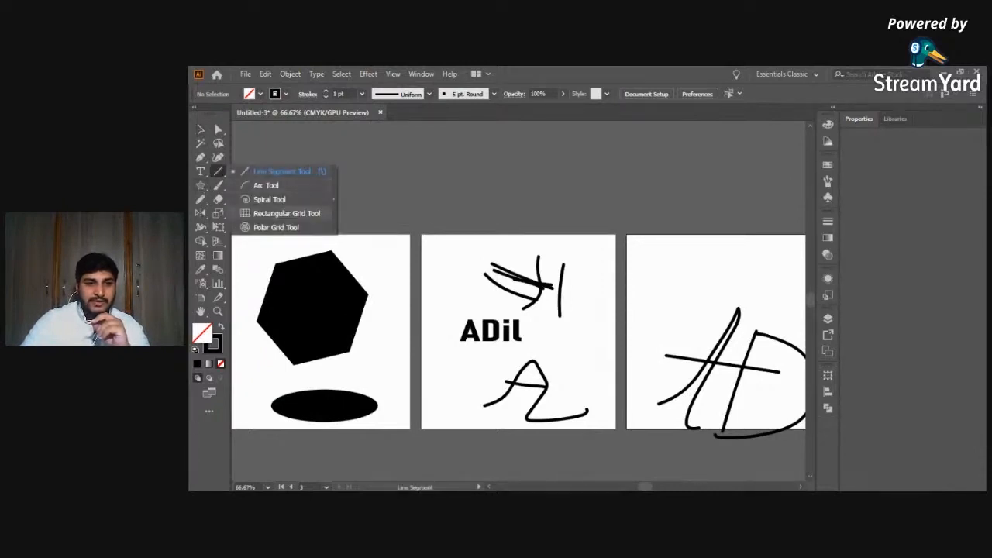
pyautogui.press('v')
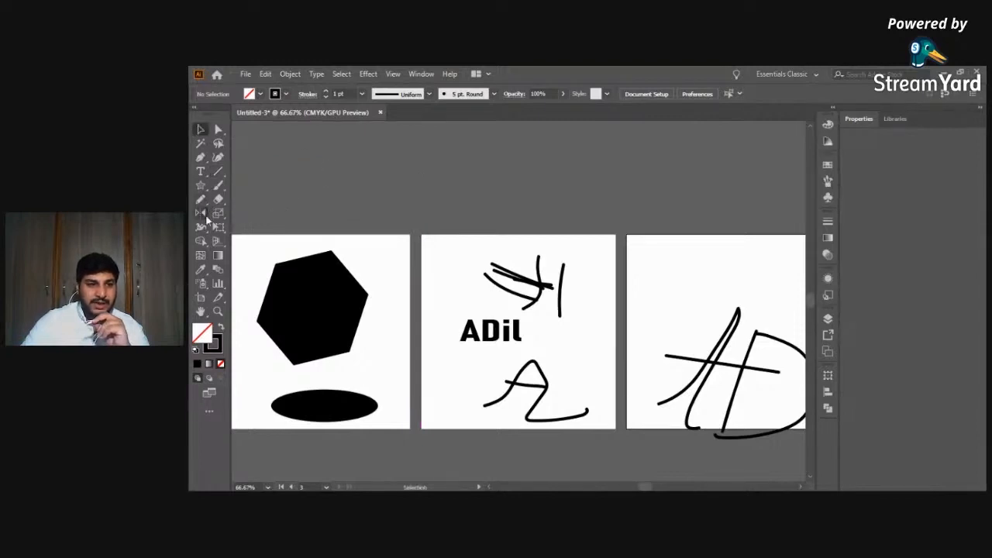
pyautogui.moveTo(200, 212); pyautogui.dragTo(249, 226)
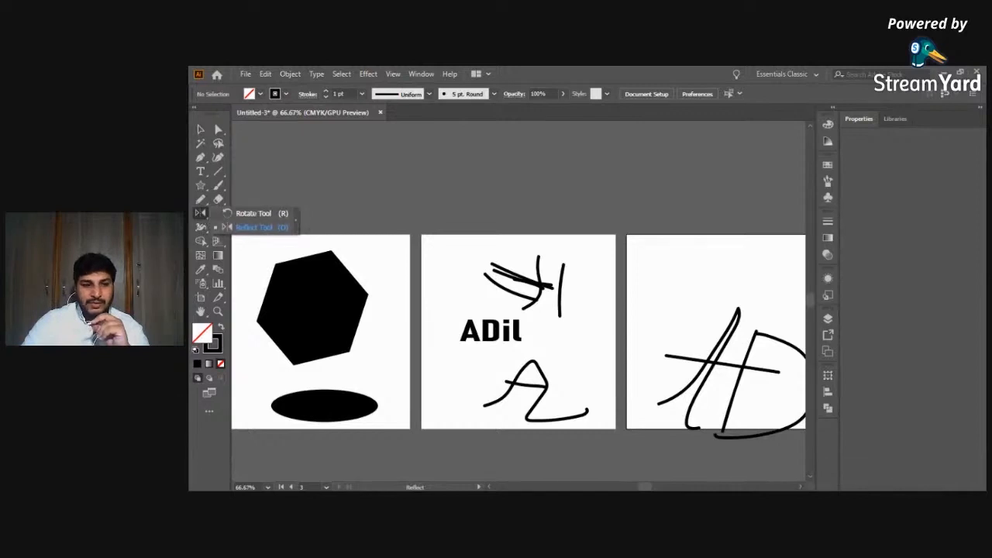
pyautogui.click(200, 130)
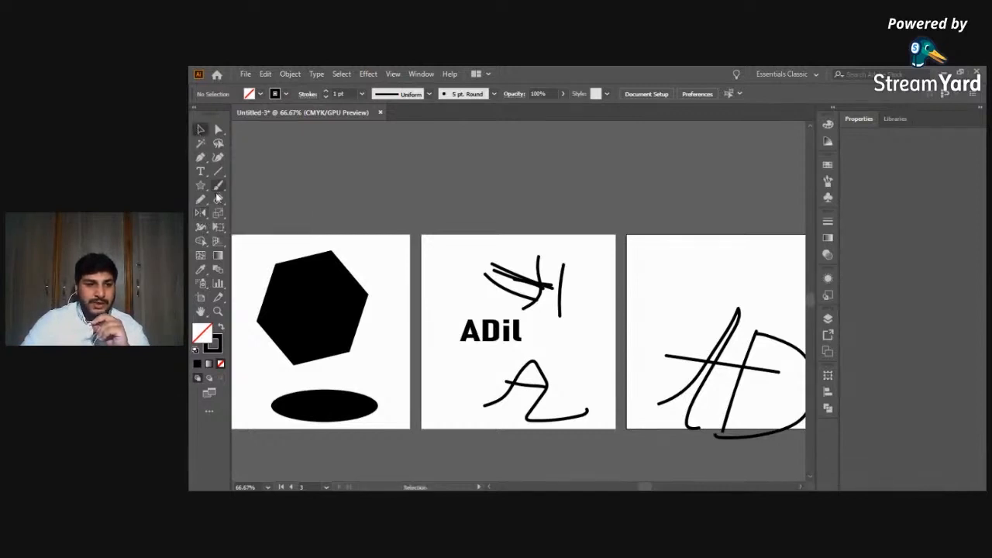
# Cut the hexagon on the first artboard with one crosswise and two downward Eraser strokes.
pyautogui.moveTo(219, 200); pyautogui.dragTo(277, 197)
pyautogui.moveTo(261, 301); pyautogui.dragTo(381, 328)
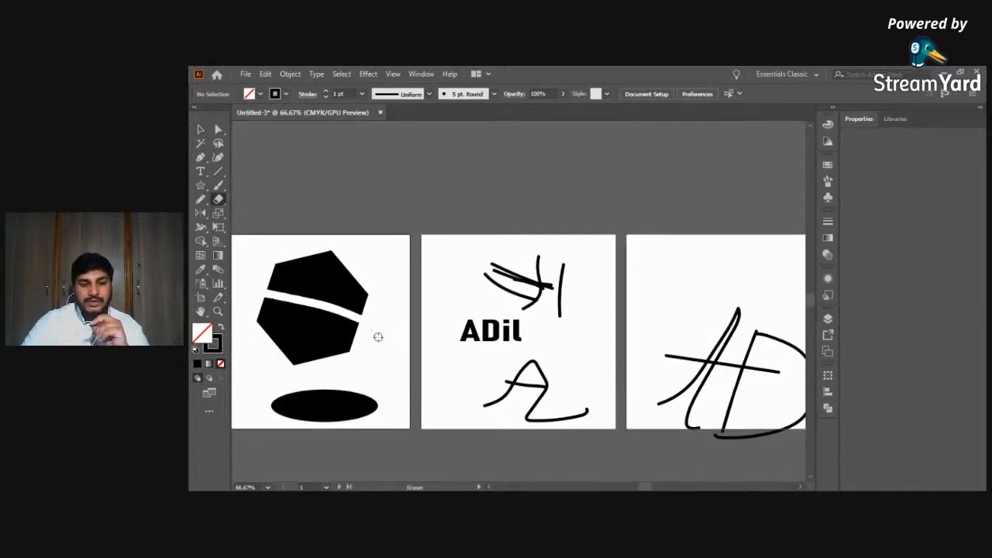
pyautogui.moveTo(281, 303); pyautogui.dragTo(291, 364)
pyautogui.moveTo(330, 313); pyautogui.dragTo(331, 360)
pyautogui.click(200, 130)
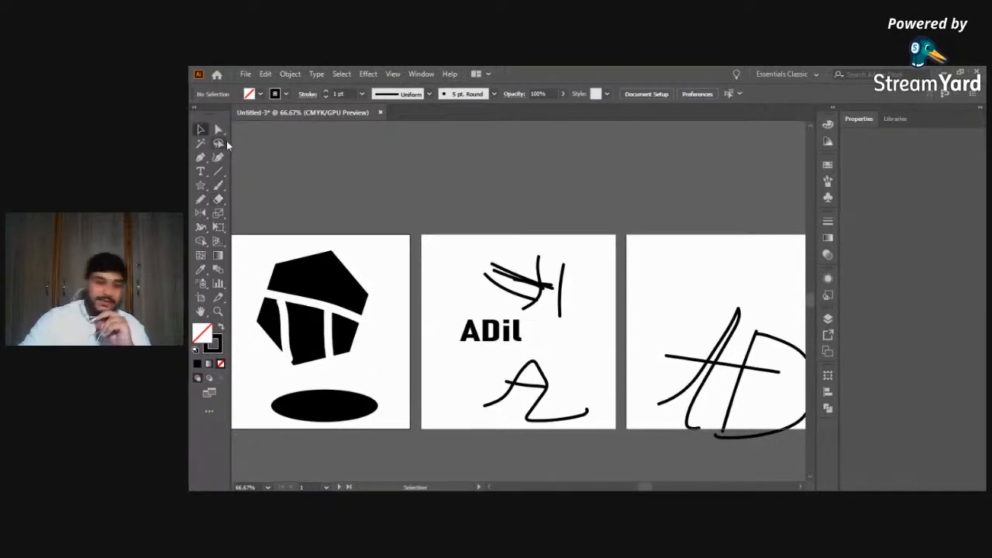
# Undo the three Eraser strokes on the hexagon.
pyautogui.hotkey('ctrl', 'z')
pyautogui.hotkey('ctrl', 'z')
pyautogui.hotkey('ctrl', 'z')
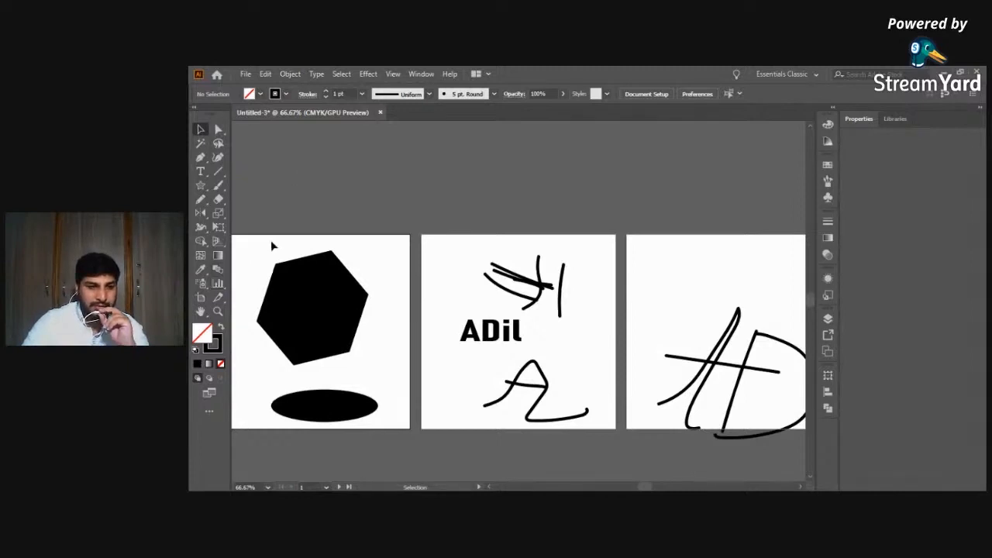
# Move the hexagon toward the first artboard's upper-left area and deselect it.
pyautogui.click(200, 243)
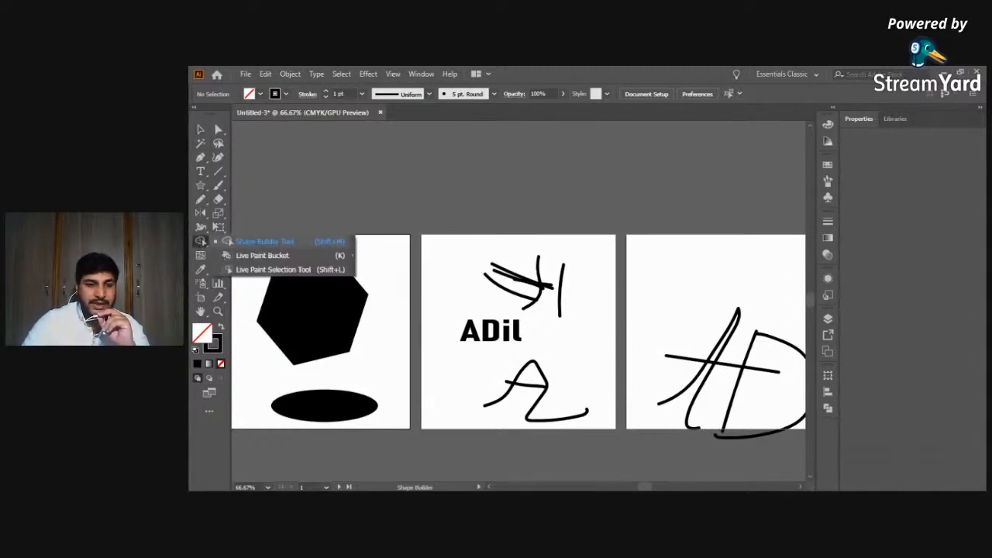
pyautogui.click(256, 242)
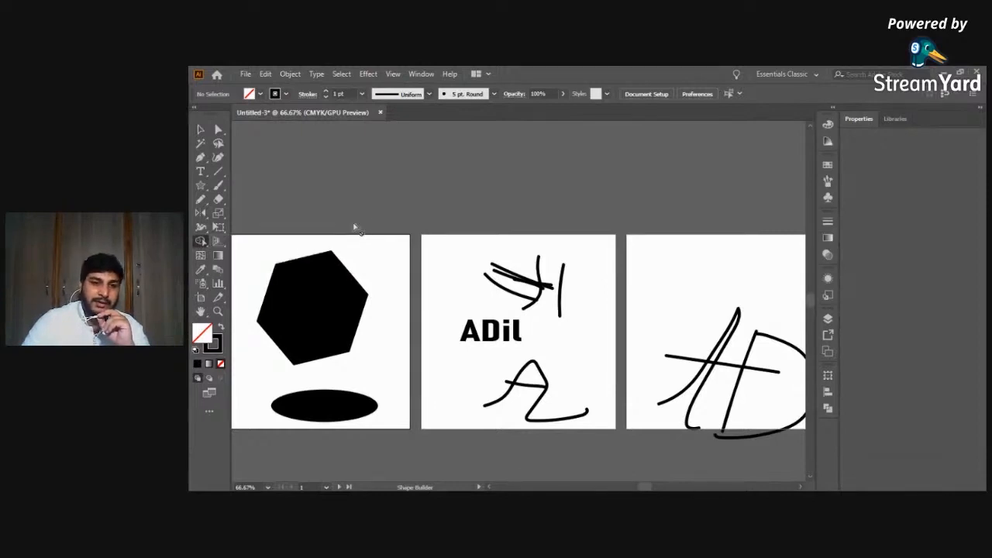
pyautogui.click(200, 130)
pyautogui.click(328, 337)
pyautogui.moveTo(328, 336); pyautogui.dragTo(376, 326)
pyautogui.click(376, 322)
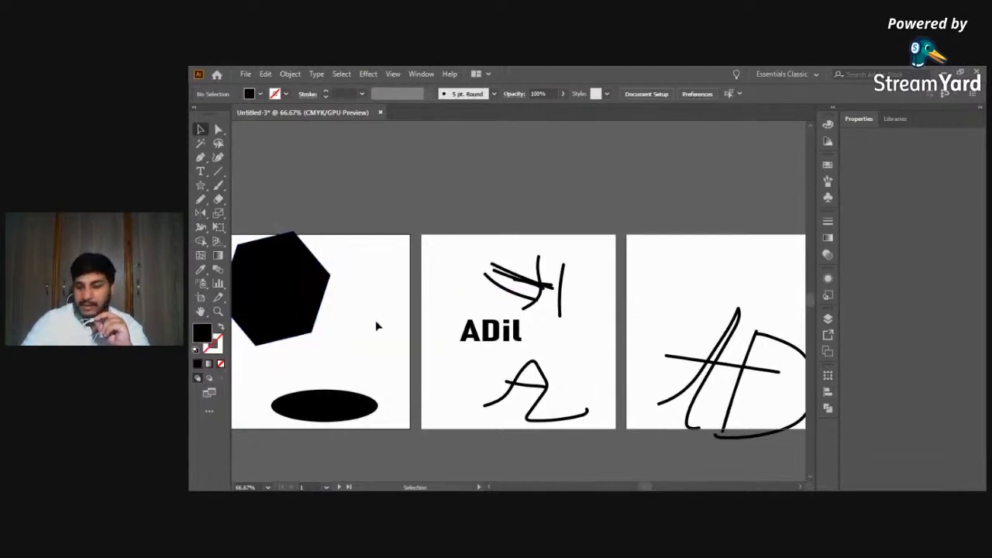
# Move the hexagon down and right on the first artboard and place a partly overlapping duplicate at its upper right.
pyautogui.moveTo(284, 290); pyautogui.dragTo(314, 318)
pyautogui.click(358, 328)
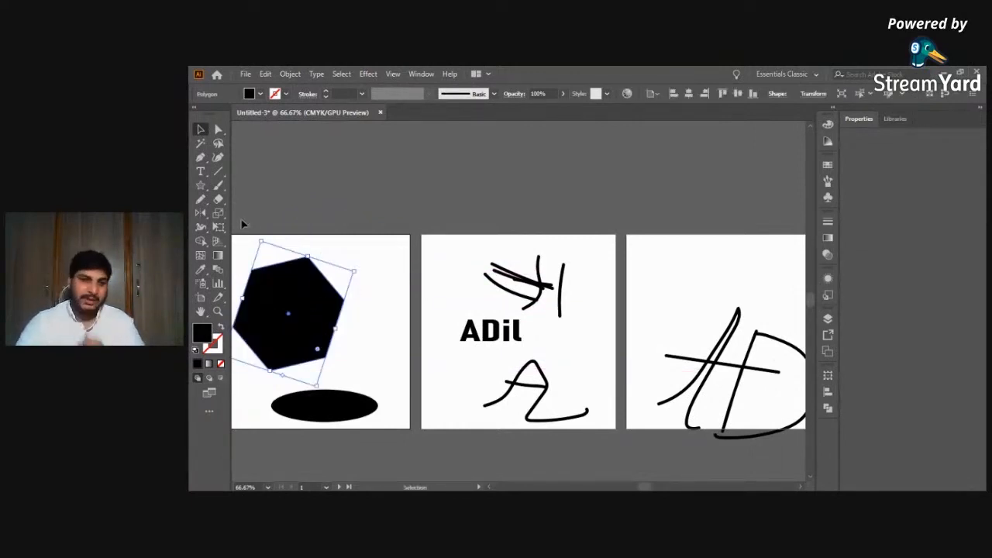
pyautogui.moveTo(294, 315); pyautogui.dragTo(358, 283)
pyautogui.click(366, 364)
# Select both overlapping hexagons and merge all their regions into one shape with the Shape Builder tool.
pyautogui.moveTo(366, 354); pyautogui.dragTo(270, 291)
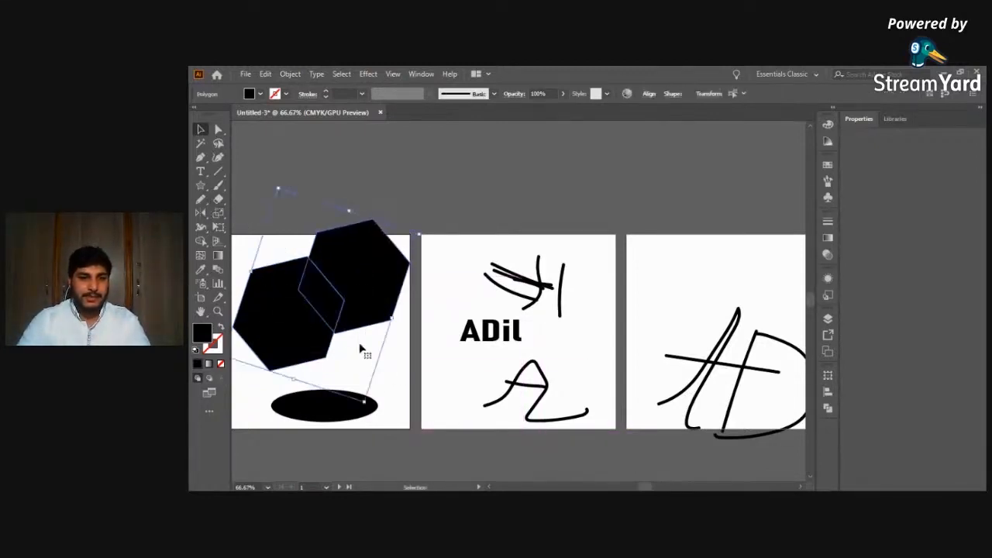
pyautogui.click(201, 242)
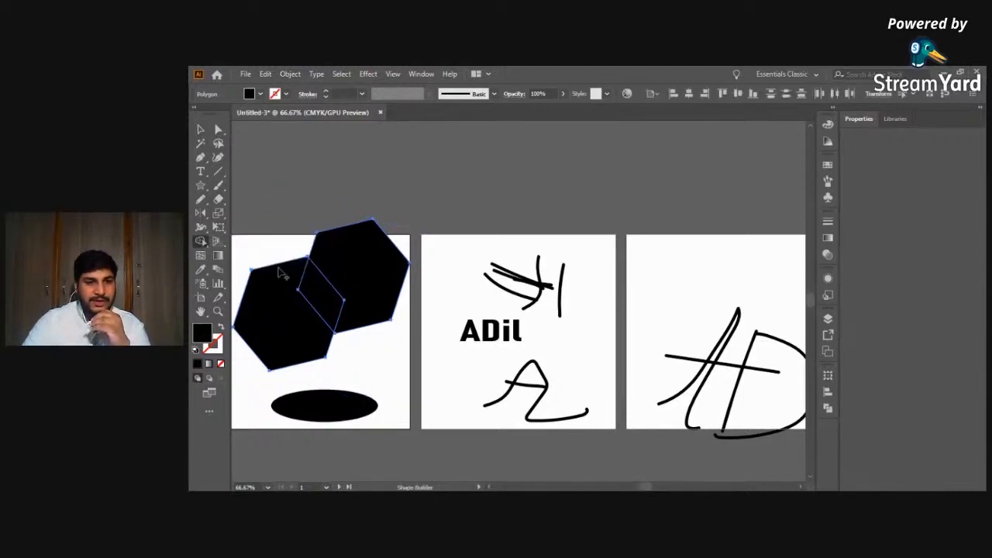
pyautogui.click(317, 296)
pyautogui.moveTo(323, 304); pyautogui.dragTo(345, 334)
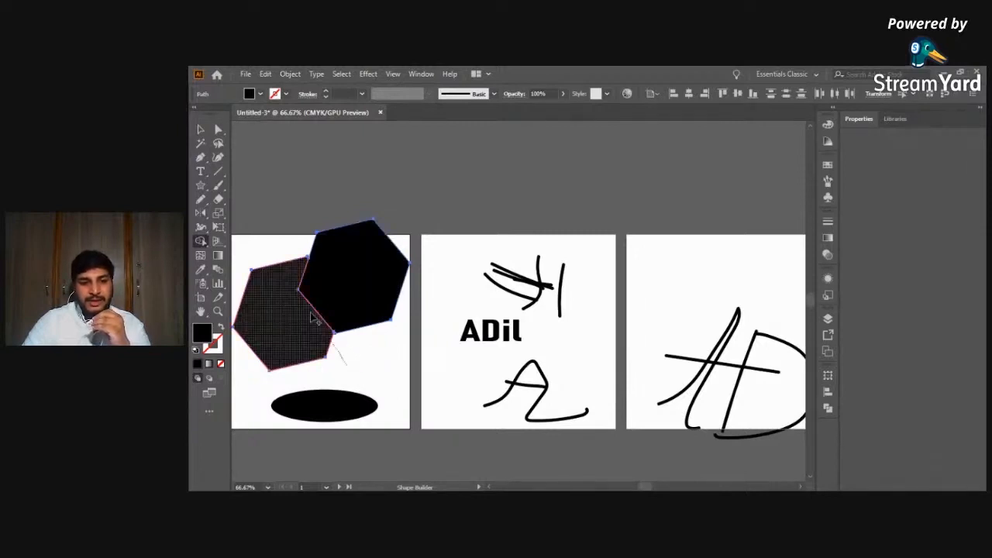
pyautogui.moveTo(288, 310); pyautogui.dragTo(359, 295)
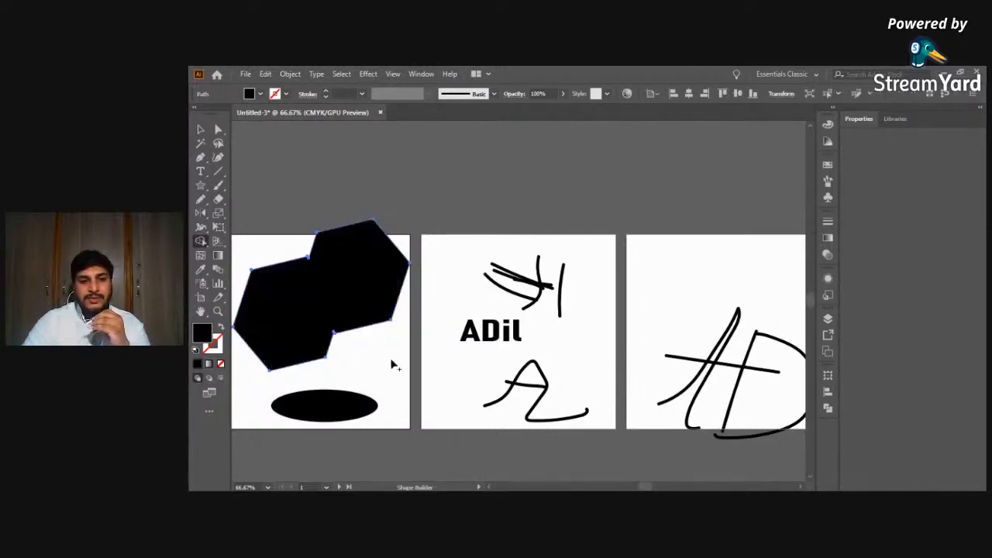
# Scale down the merged hexagon shape and position it on the first artboard above the ellipse.
pyautogui.press('v')
pyautogui.moveTo(331, 311); pyautogui.dragTo(370, 175)
pyautogui.click(534, 224)
pyautogui.scroll(1, 376, 199)
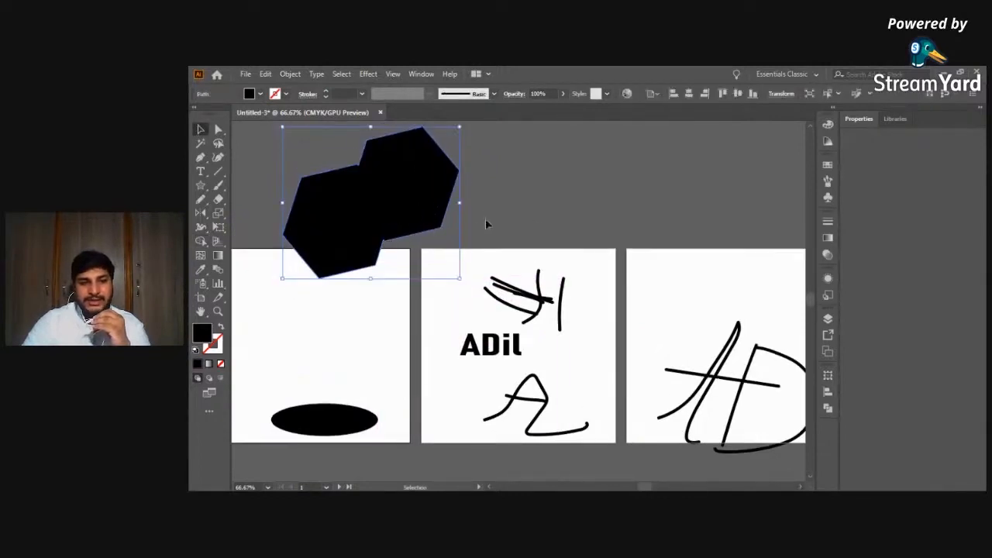
pyautogui.scroll(3, 496, 206)
pyautogui.moveTo(407, 270); pyautogui.dragTo(335, 391)
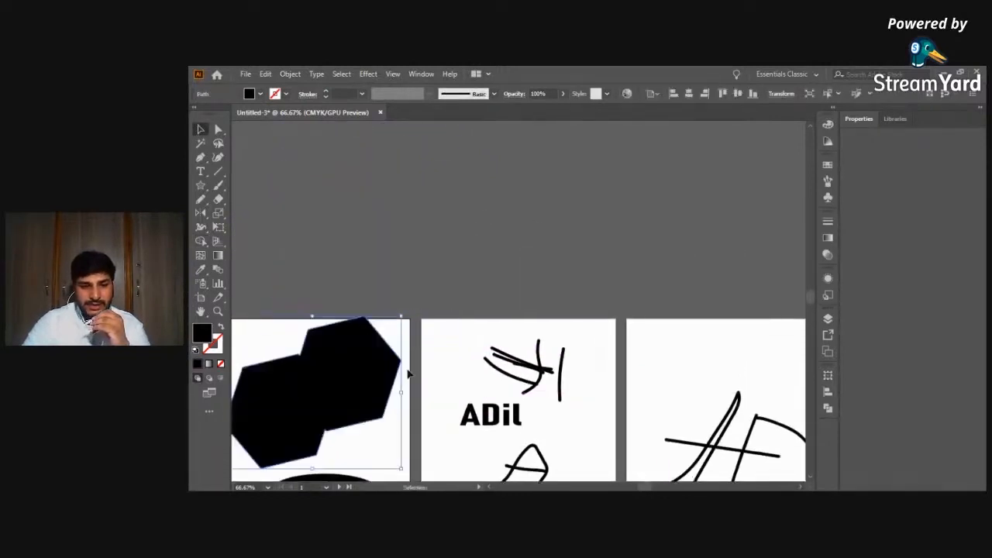
pyautogui.moveTo(403, 317); pyautogui.dragTo(360, 355)
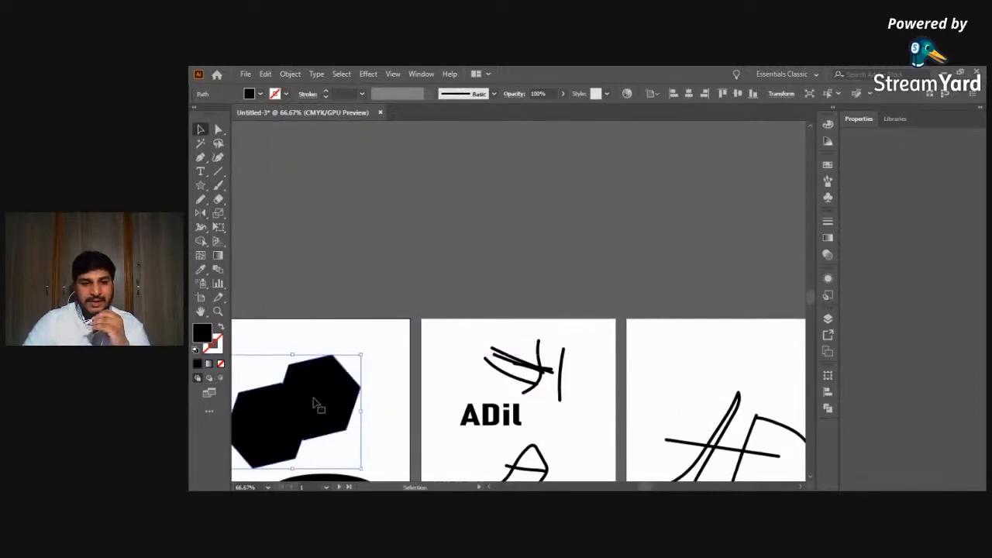
pyautogui.moveTo(314, 400); pyautogui.dragTo(329, 389)
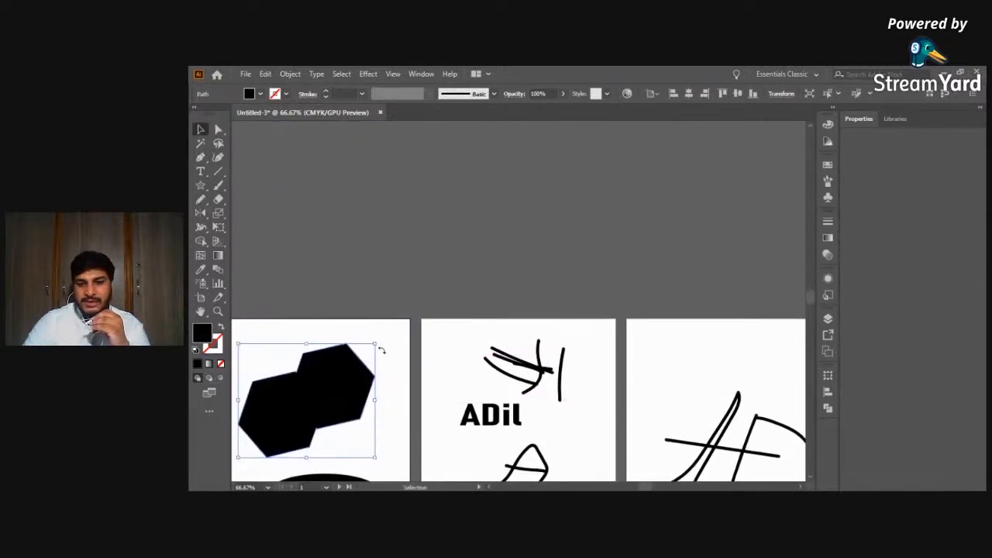
pyautogui.click(828, 408)
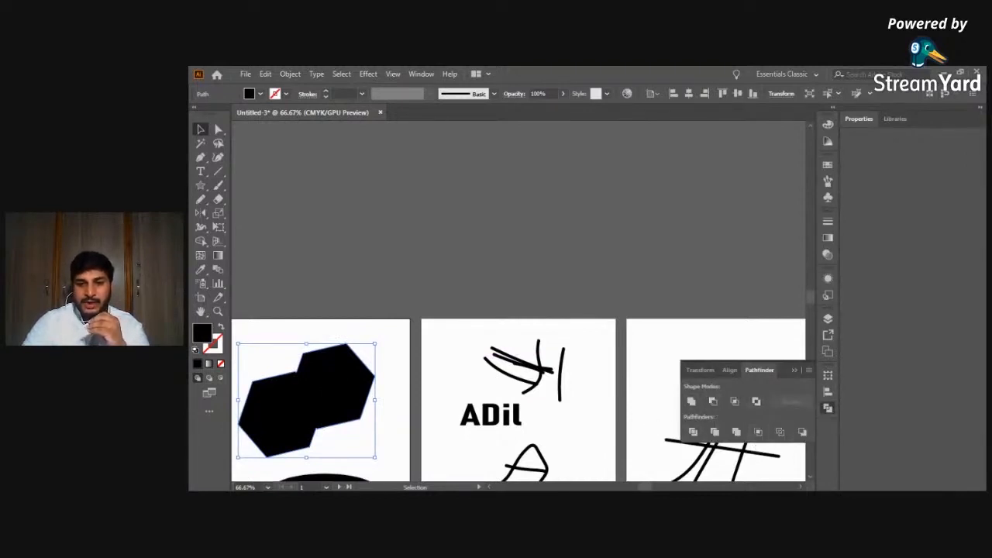
pyautogui.click(202, 243)
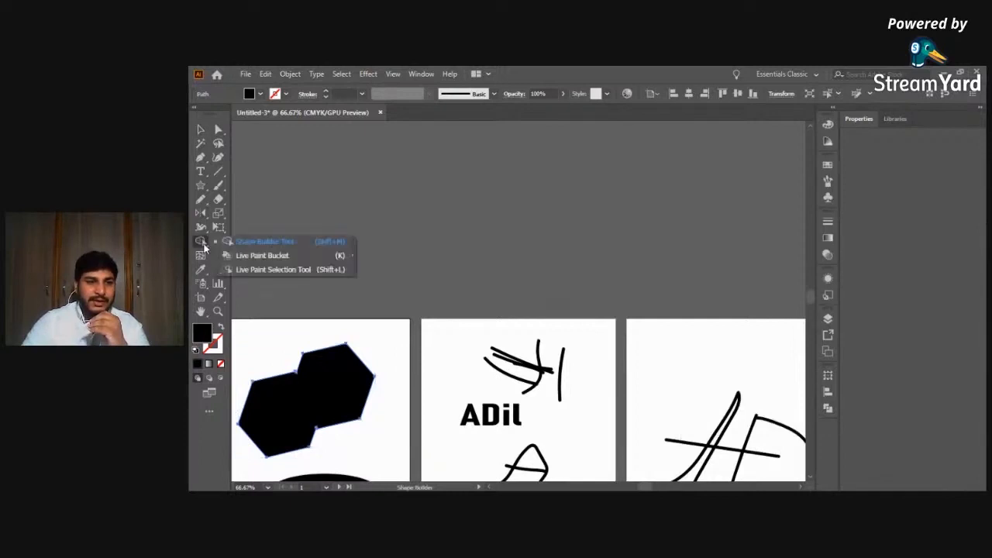
pyautogui.click(487, 227)
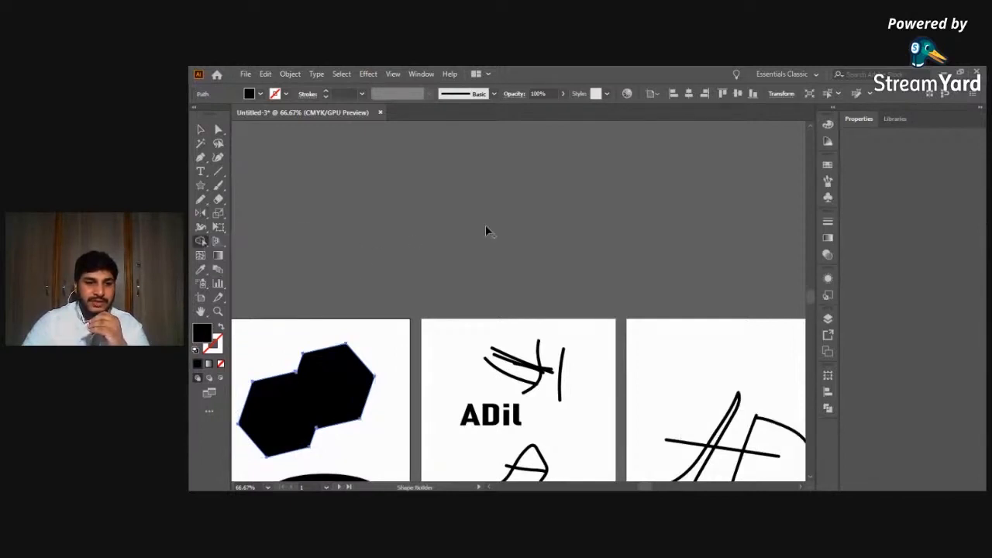
# Turn the merged shape into a Live Paint object and fill it with crimson #d1194e using the Live Paint Bucket.
pyautogui.click(203, 243)
pyautogui.click(256, 257)
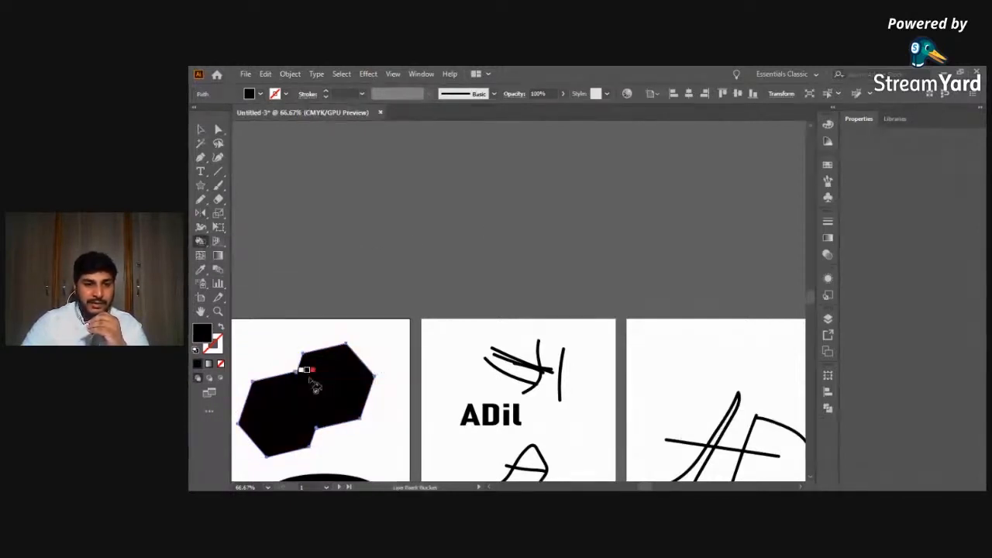
pyautogui.click(329, 391)
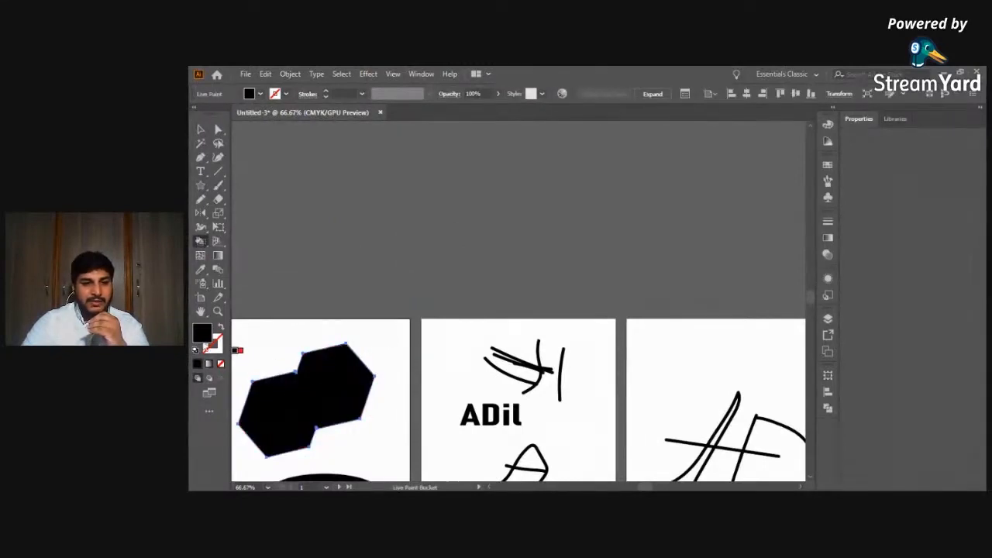
pyautogui.doubleClick(203, 338)
pyautogui.click(648, 245)
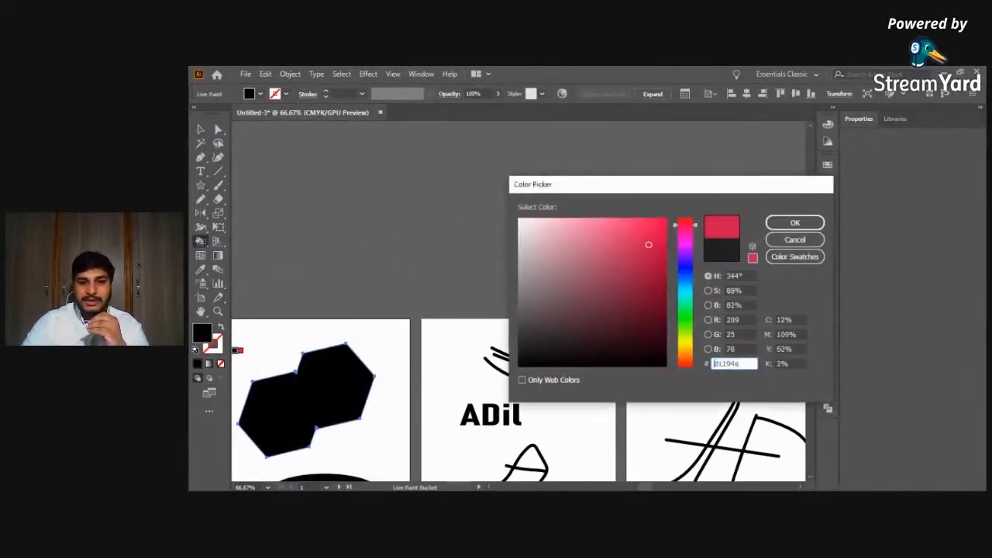
pyautogui.press('Return')
pyautogui.click(326, 405)
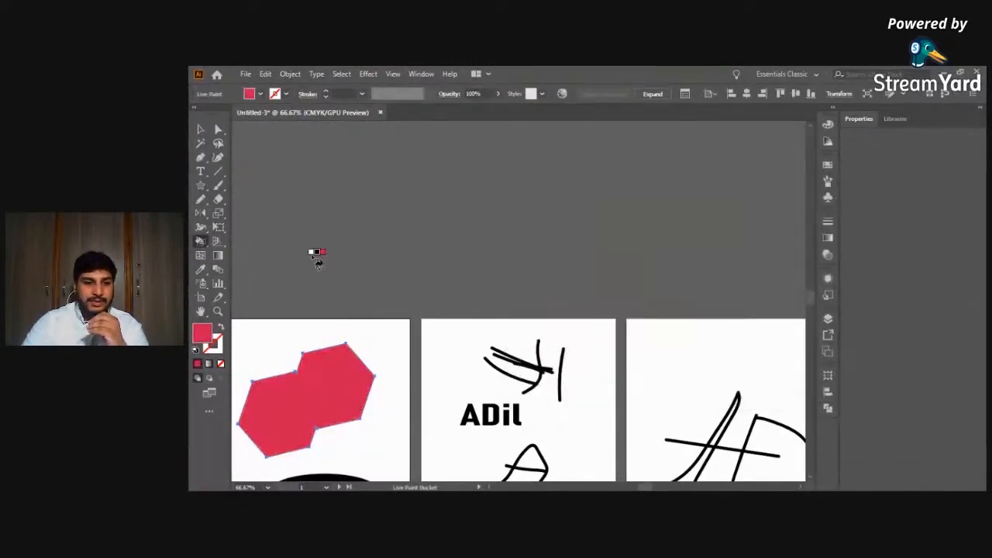
pyautogui.click(200, 130)
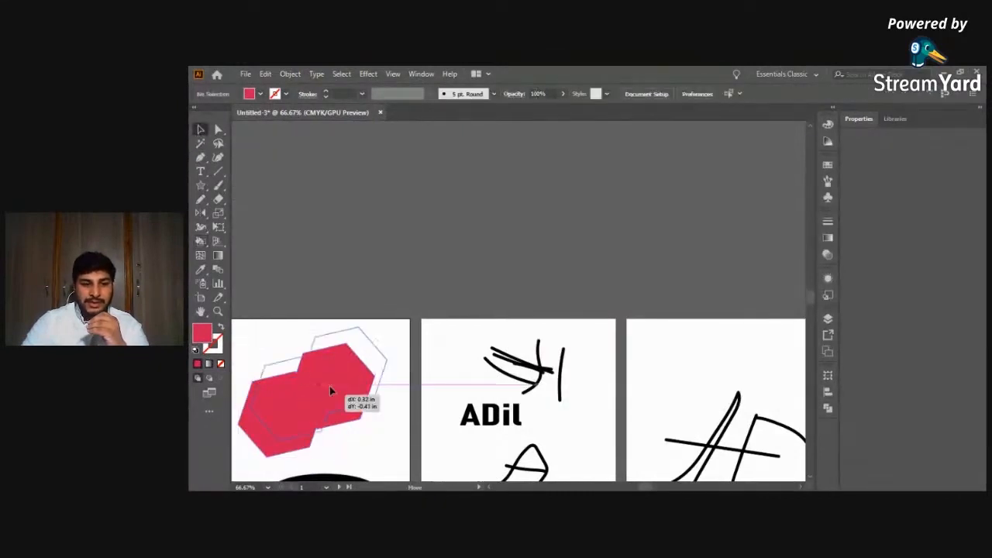
# Move the merged hexagon shape onto the canvas above the artboards and change its fill to dark maroon #4c0a20.
pyautogui.moveTo(323, 442); pyautogui.dragTo(424, 283)
pyautogui.click(483, 308)
pyautogui.click(434, 243)
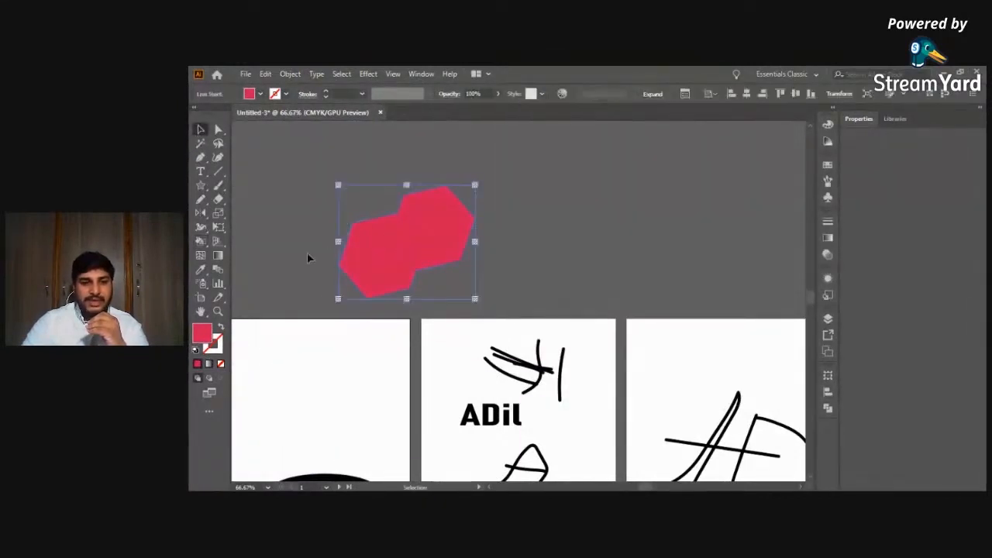
pyautogui.doubleClick(203, 342)
pyautogui.click(647, 321)
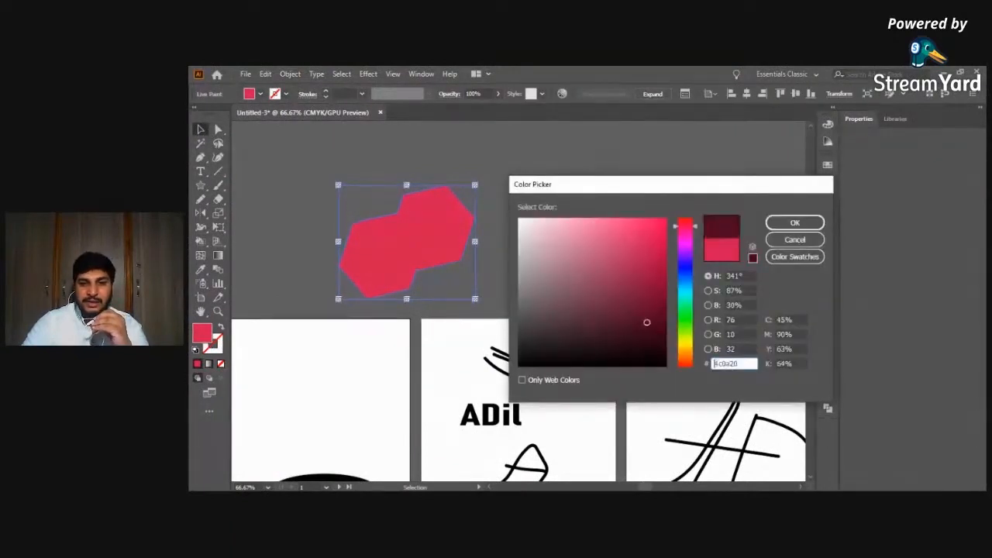
pyautogui.click(795, 223)
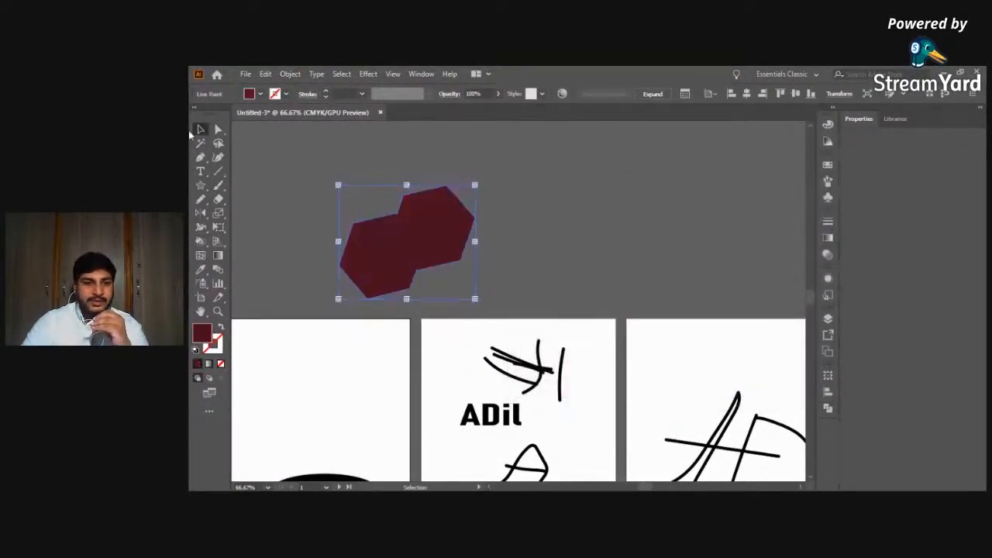
# Place the maroon merged shape back on the first artboard, just above the black ellipse.
pyautogui.moveTo(421, 258); pyautogui.dragTo(342, 382)
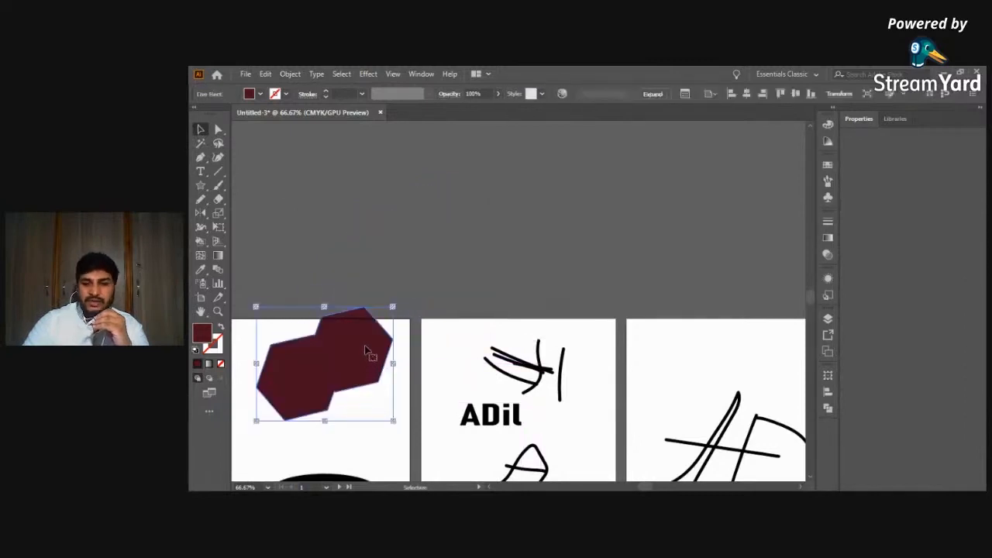
pyautogui.click(447, 265)
pyautogui.moveTo(343, 373); pyautogui.dragTo(340, 403)
pyautogui.click(453, 321)
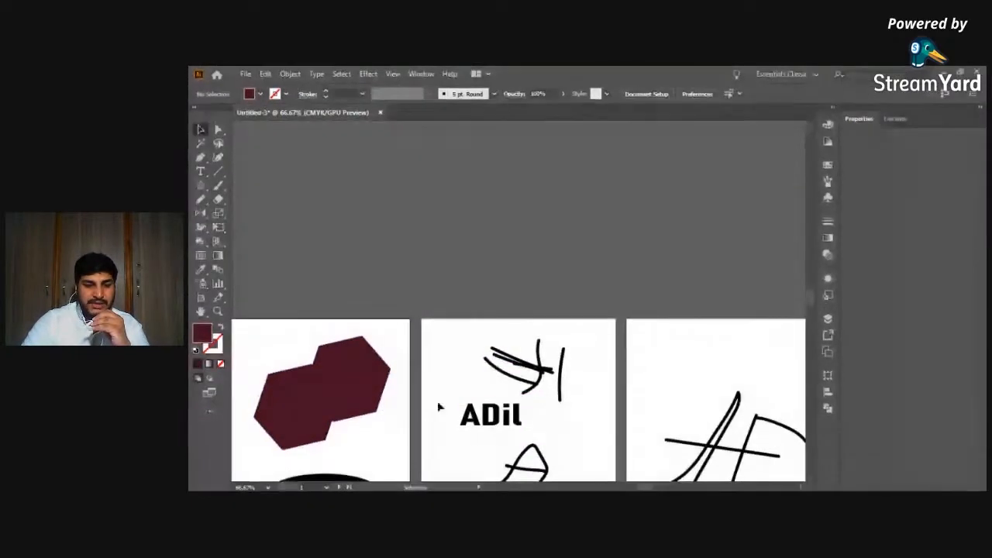
# Move all the lettering and brush strokes from the second and third artboards up onto the empty canvas above them.
pyautogui.hscroll(-4, 494, 481)
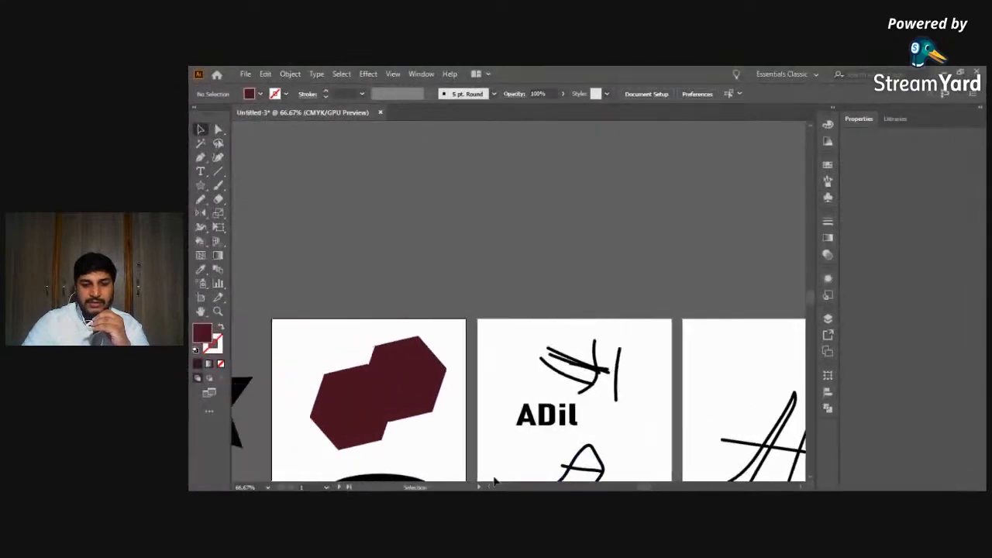
pyautogui.scroll(-5, 617, 350)
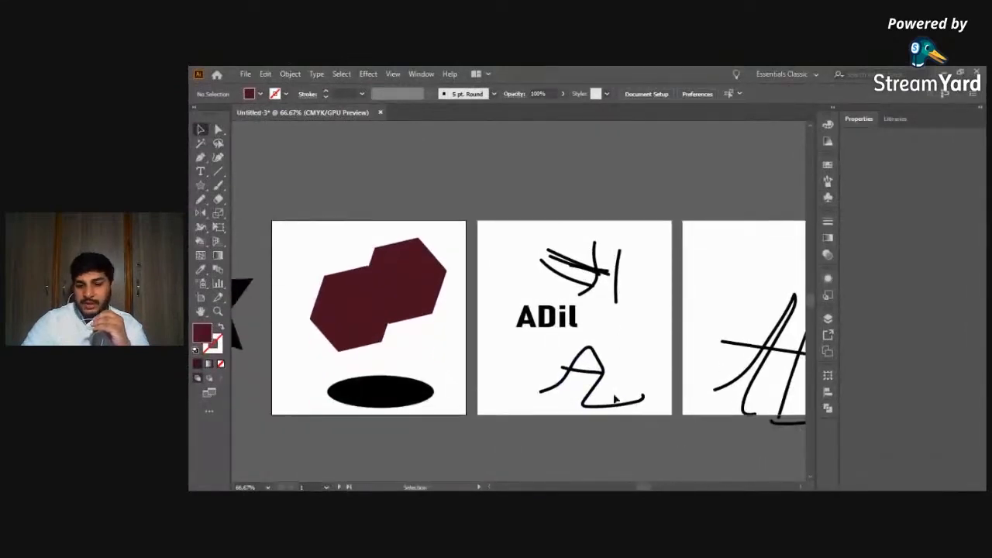
pyautogui.hotkey('ctrl', '-')
pyautogui.hotkey('ctrl', '-')
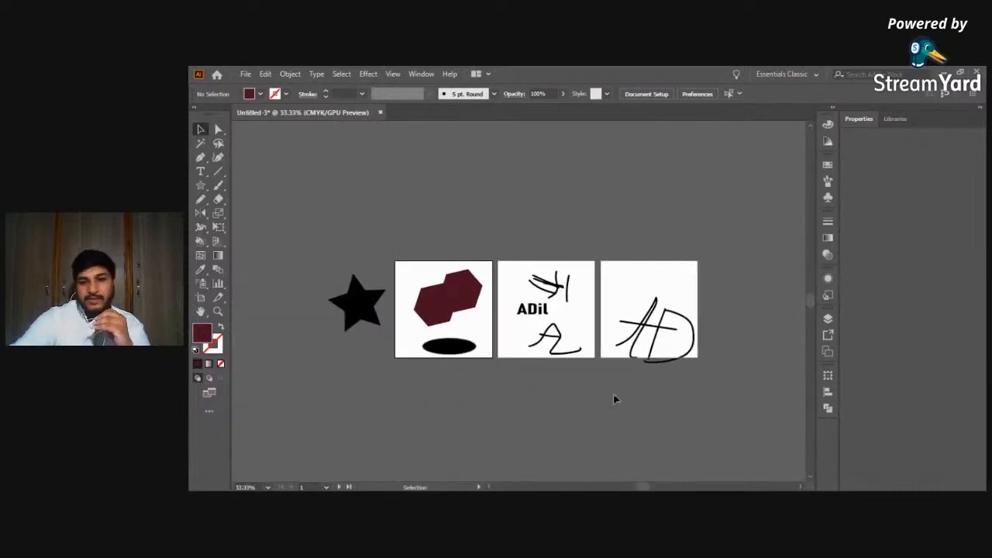
pyautogui.scroll(2, 635, 333)
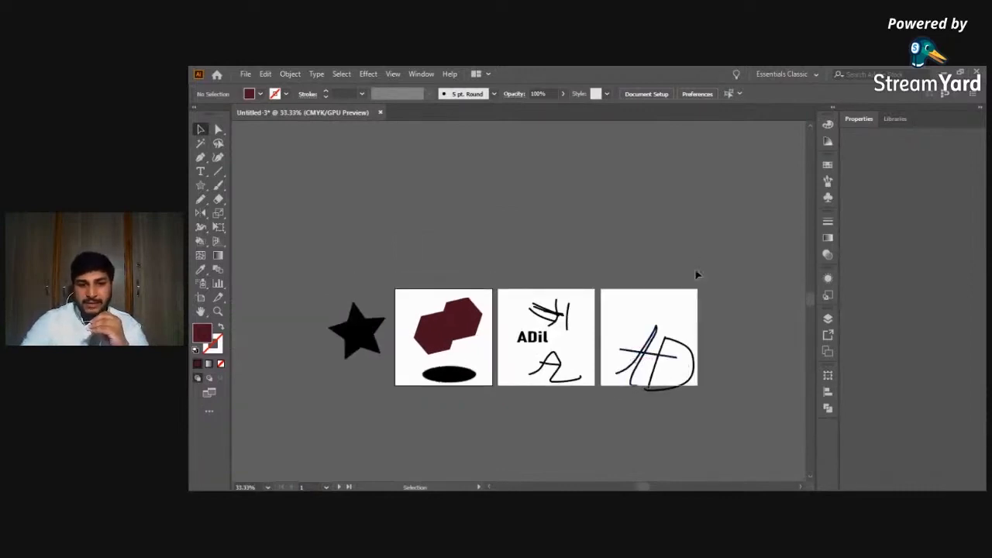
pyautogui.moveTo(542, 424); pyautogui.dragTo(523, 414)
pyautogui.moveTo(536, 341); pyautogui.dragTo(525, 190)
pyautogui.click(706, 289)
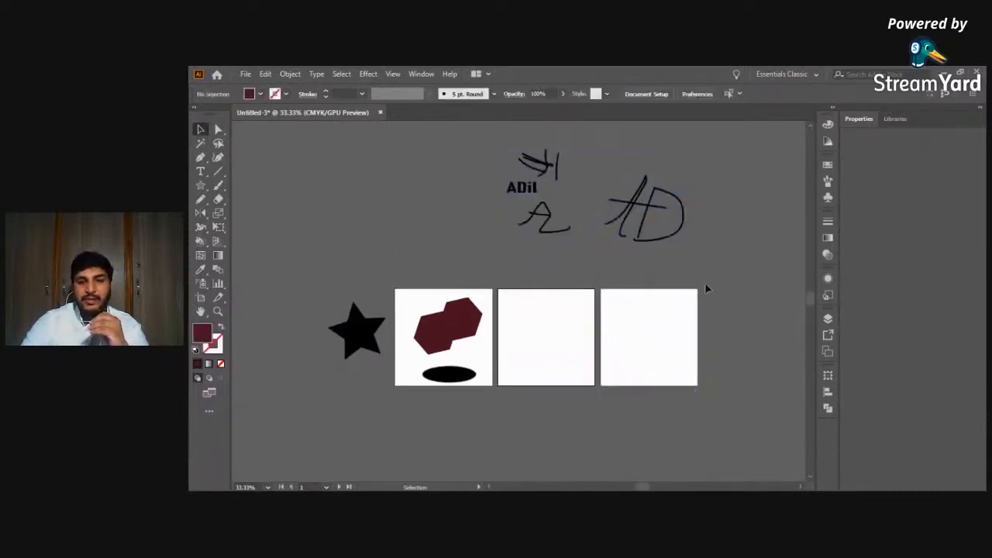
# Delete the hand-drawn letter strokes above the artboards, keeping only the two crossbar strokes and the typed text.
pyautogui.click(519, 224)
pyautogui.press('Delete')
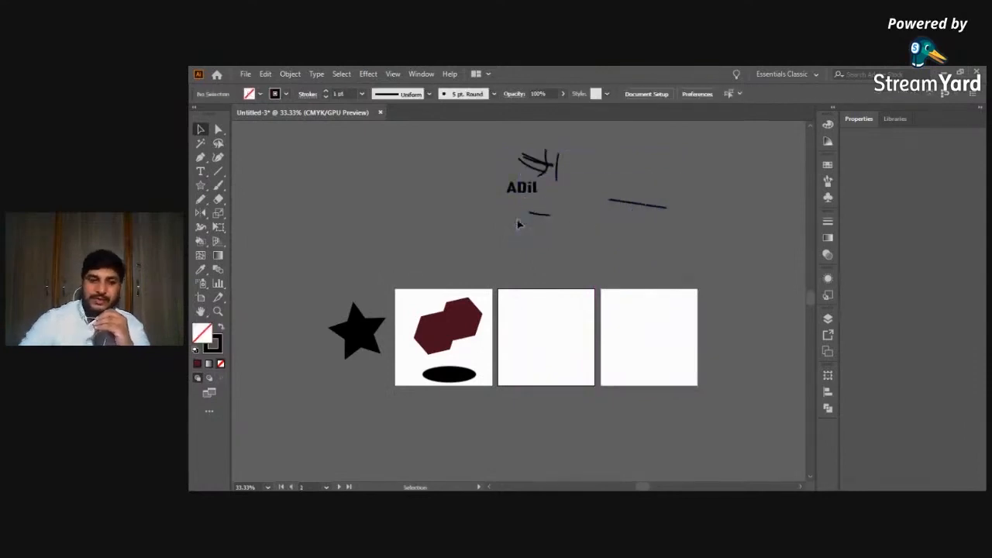
pyautogui.moveTo(481, 162); pyautogui.dragTo(486, 167)
pyautogui.press('Delete')
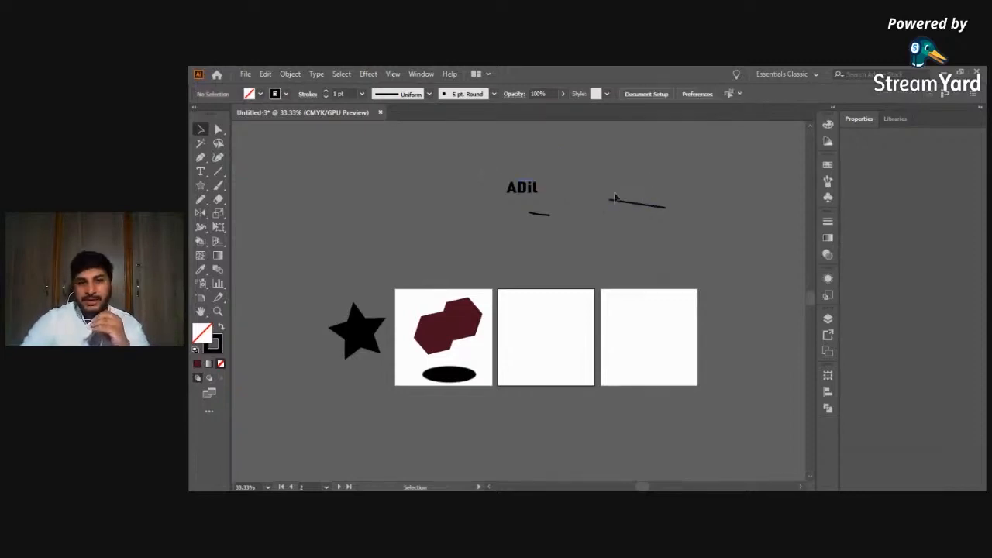
# Move the two leftover crossbar strokes farther up and right, and place the typed text centrally above the second artboard.
pyautogui.moveTo(543, 214); pyautogui.dragTo(574, 176)
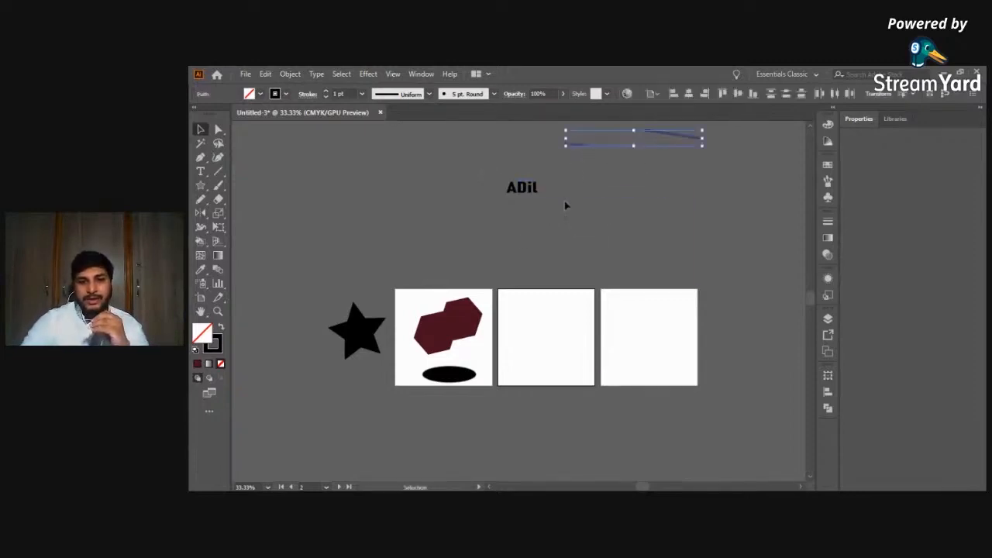
pyautogui.click(517, 322)
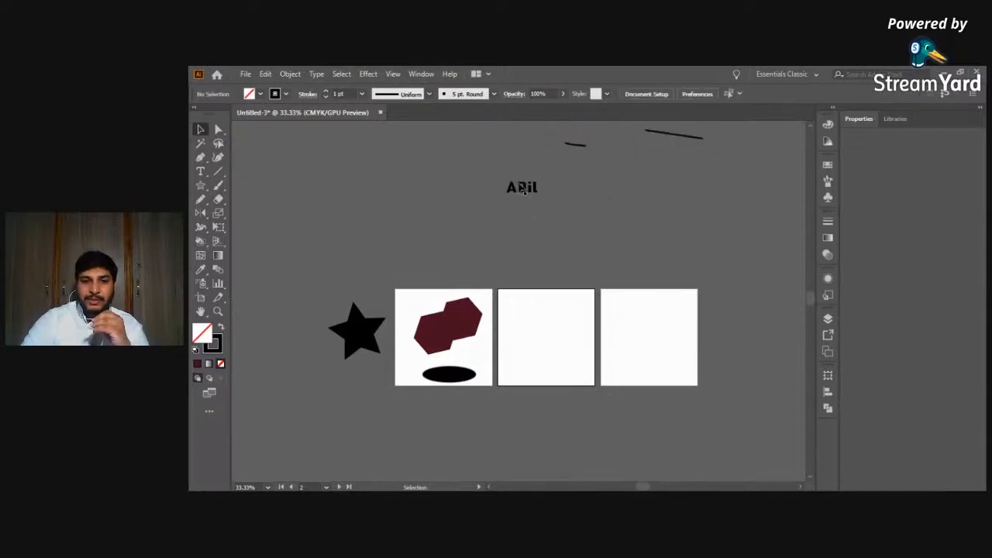
pyautogui.moveTo(520, 187); pyautogui.dragTo(564, 228)
pyautogui.click(547, 357)
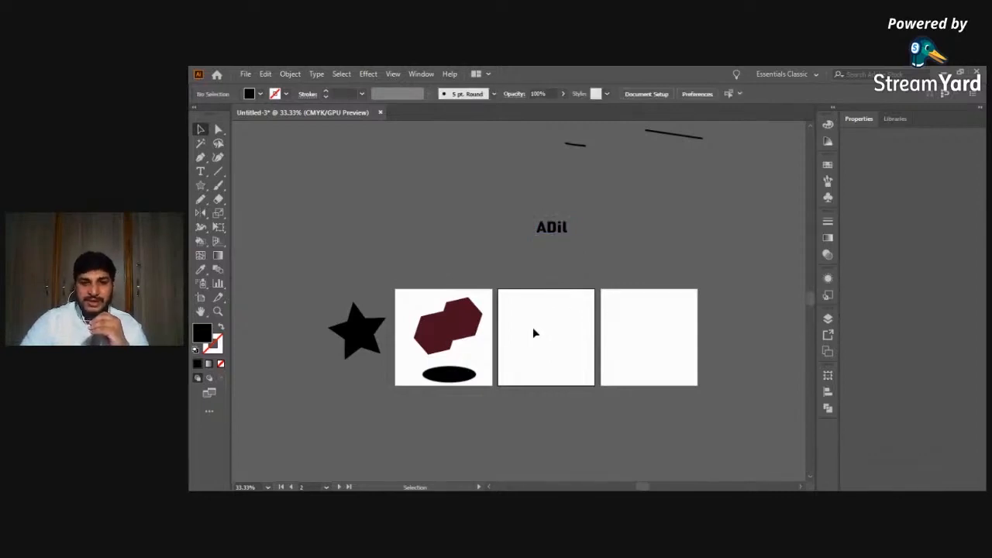
# View the whole three-artboard layout from far out and return to a 66.67% view of the second artboard.
pyautogui.scroll(-1, 533, 332)
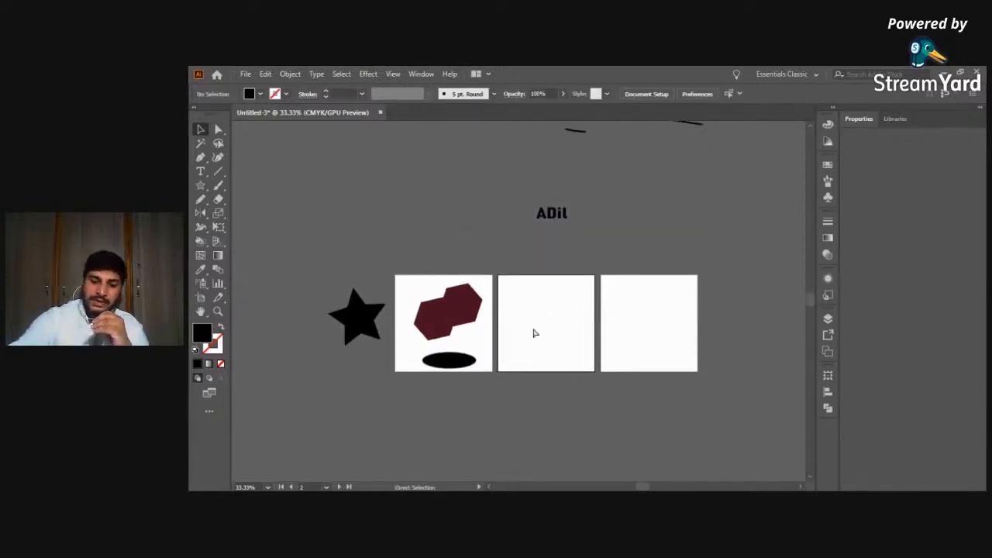
pyautogui.hotkey('ctrl', '-')
pyautogui.hotkey('ctrl', '-')
pyautogui.hotkey('ctrl', '-')
pyautogui.hotkey('ctrl', '-')
pyautogui.hotkey('ctrl', '-')
pyautogui.hotkey('ctrl', '-')
pyautogui.hotkey('ctrl', '+')
pyautogui.hotkey('ctrl', '+')
pyautogui.hotkey('ctrl', '+')
pyautogui.hotkey('ctrl', '+')
pyautogui.hotkey('ctrl', '+')
pyautogui.hotkey('ctrl', '+')
pyautogui.hotkey('ctrl', '+')
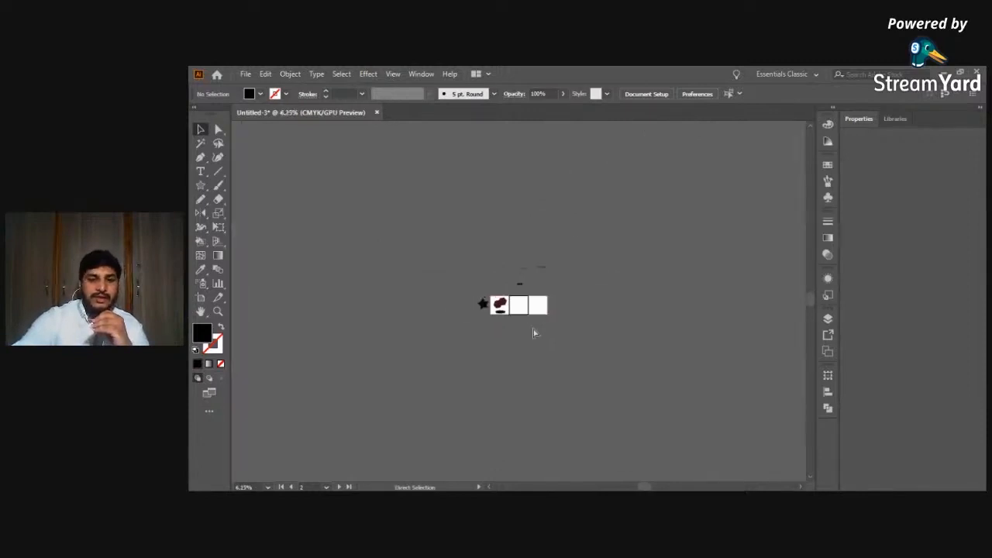
pyautogui.hotkey('ctrl', '+')
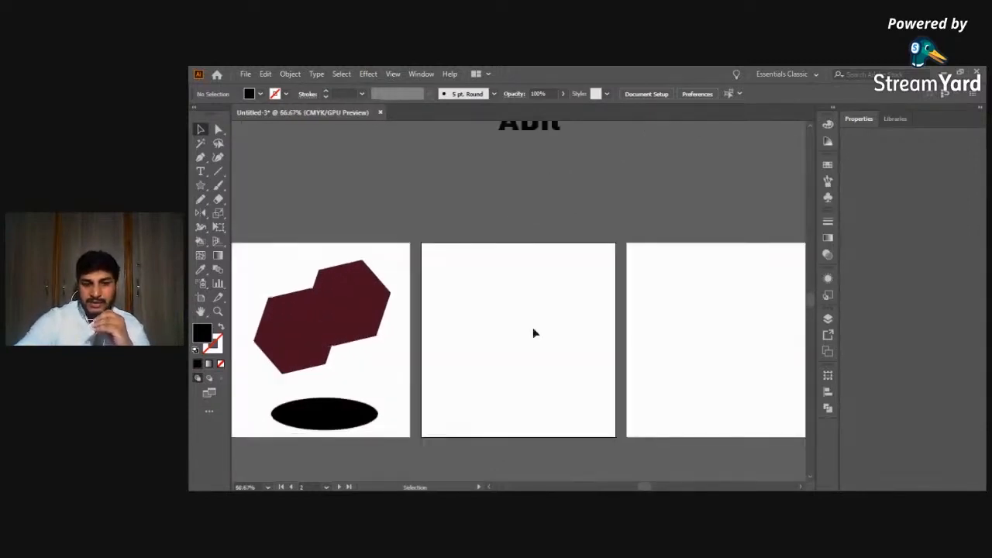
# Examine the merged hexagon shape at up to 64000% magnification and return to a 100% view.
pyautogui.hscroll(-5, 442, 376)
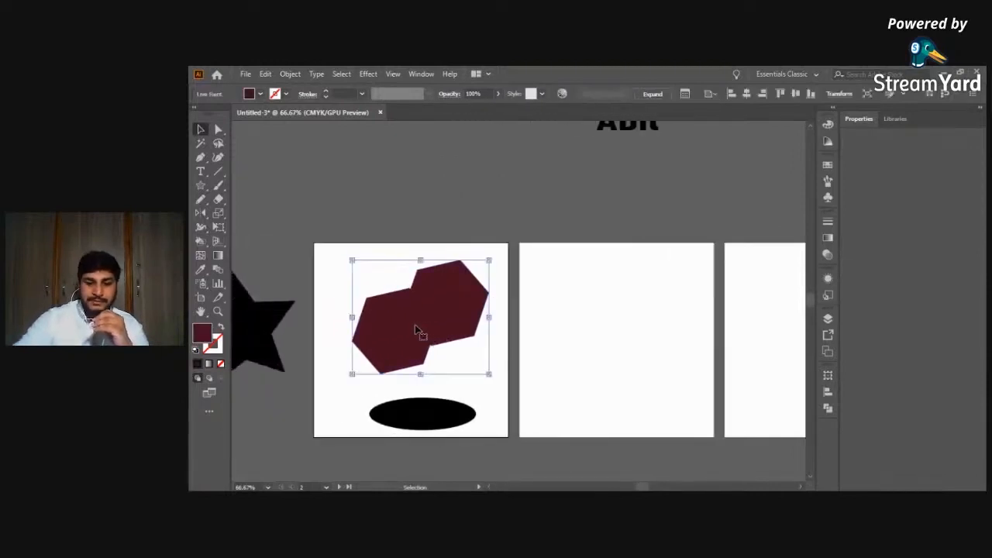
pyautogui.press('a')
pyautogui.scroll(10, 417, 331)
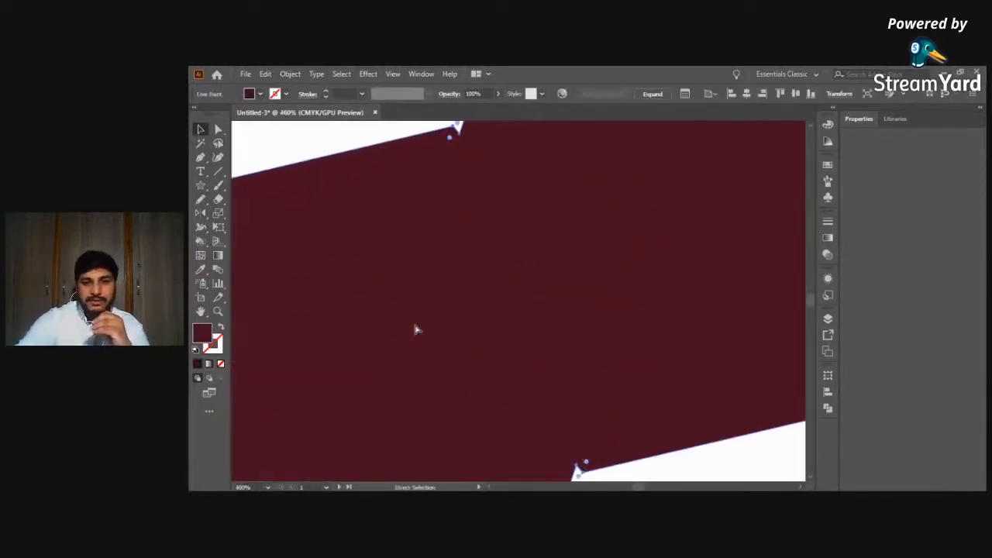
pyautogui.scroll(4, 416, 330)
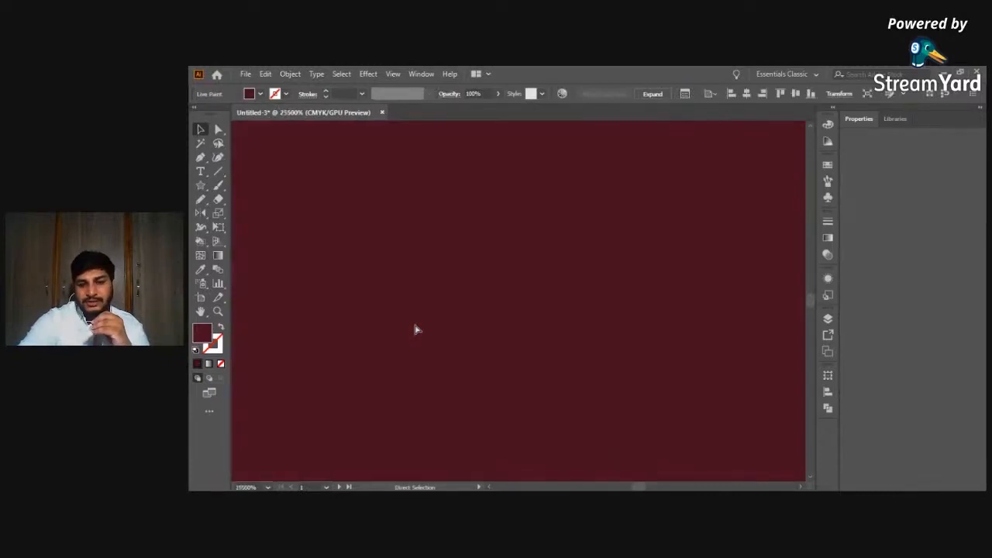
pyautogui.press('v')
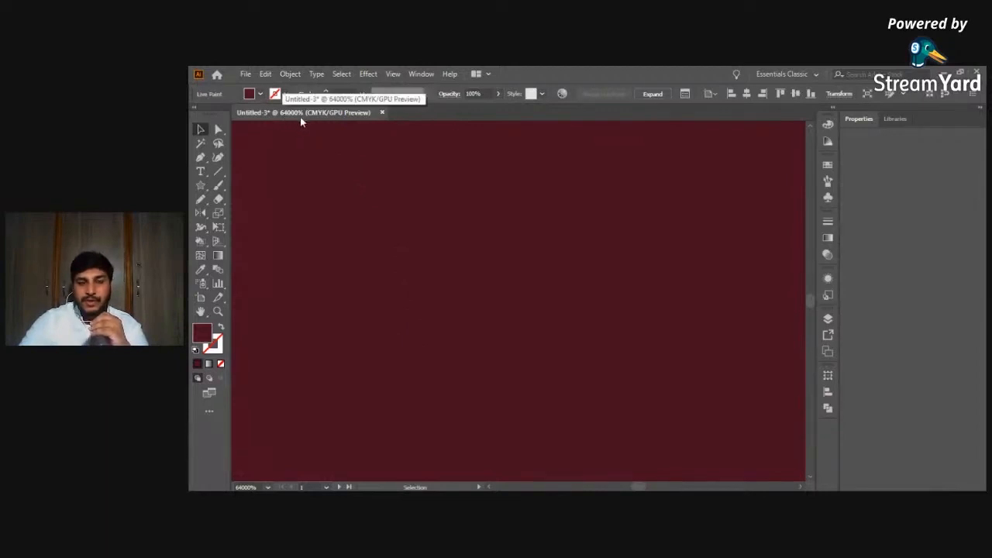
pyautogui.press('a')
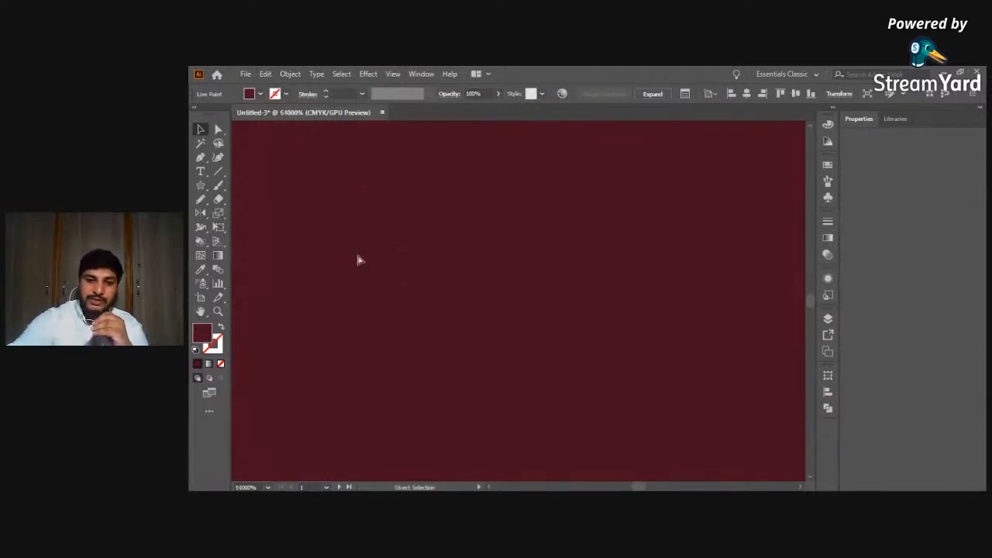
pyautogui.hotkey('ctrl', '1')
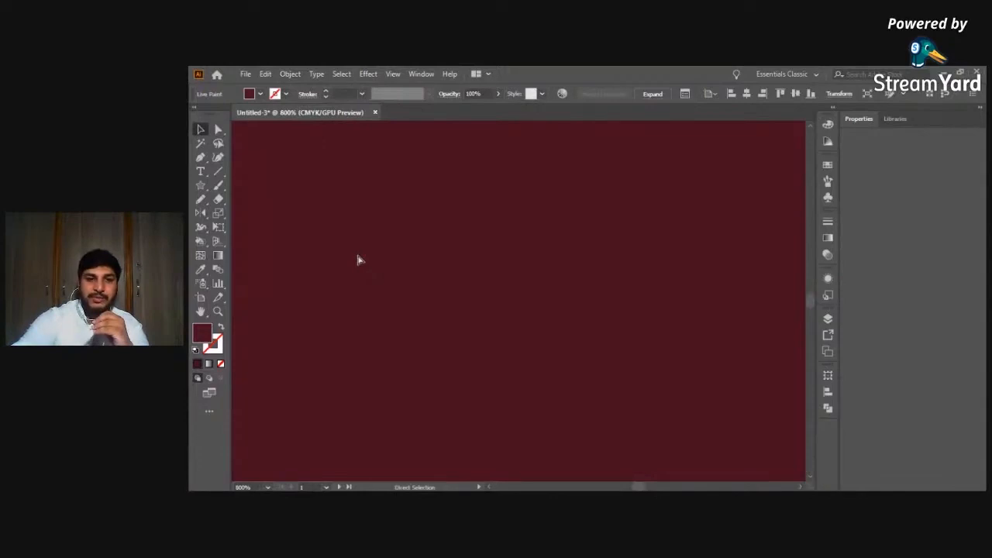
pyautogui.hotkey('ctrl', '-')
pyautogui.hotkey('ctrl', '-')
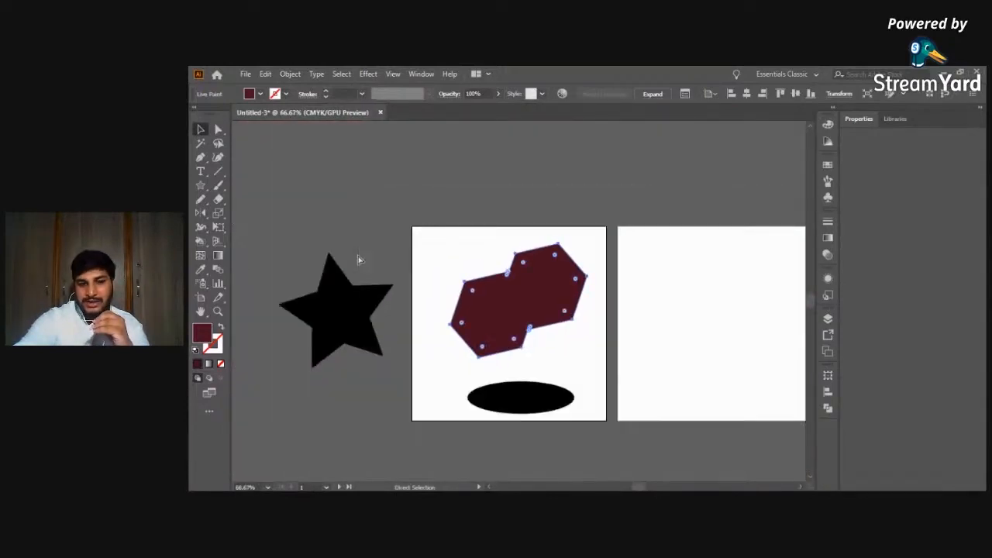
pyautogui.hotkey('ctrl', '1')
pyautogui.press('v')
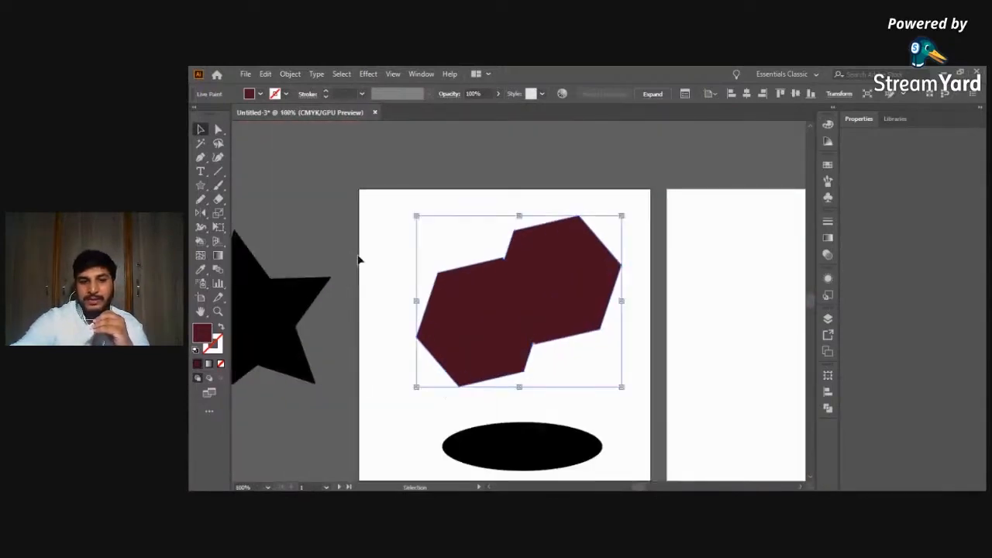
# Delete the third artboard and place a duplicate of the second artboard to its right at X 14.22 in.
pyautogui.click(698, 328)
pyautogui.click(802, 488)
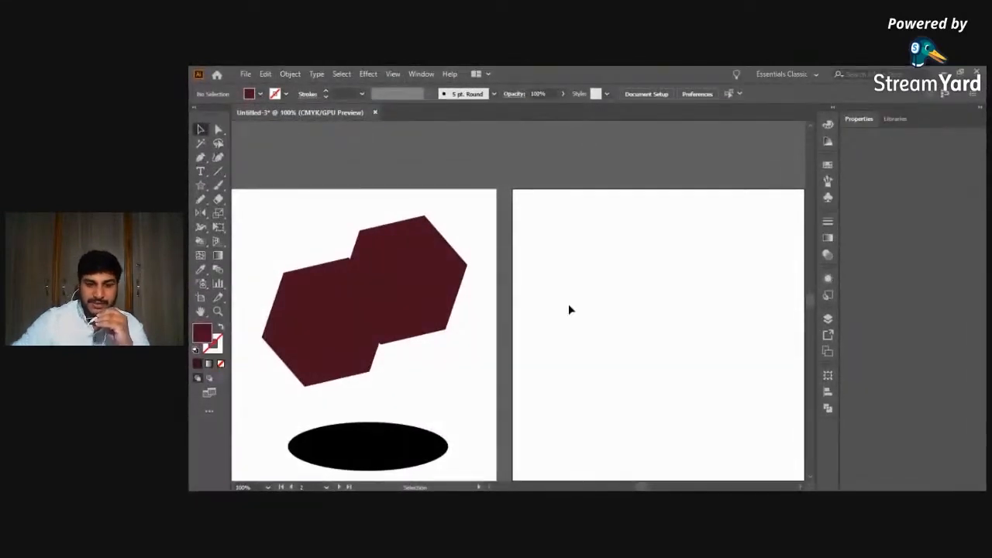
pyautogui.hotkey('ctrl', '-')
pyautogui.hotkey('ctrl', '-')
pyautogui.hotkey('ctrl', '-')
pyautogui.hotkey('ctrl', '+')
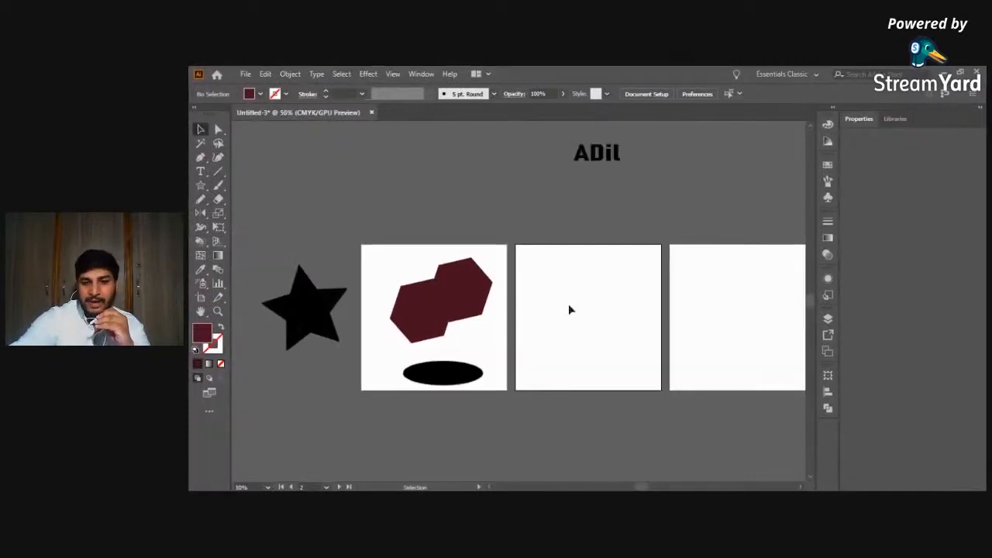
pyautogui.click(802, 488)
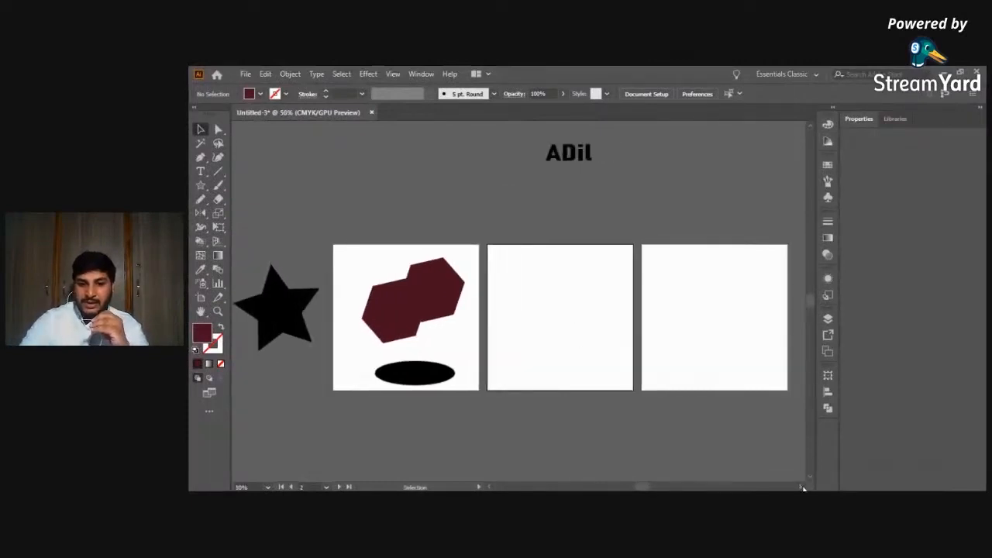
pyautogui.click(200, 298)
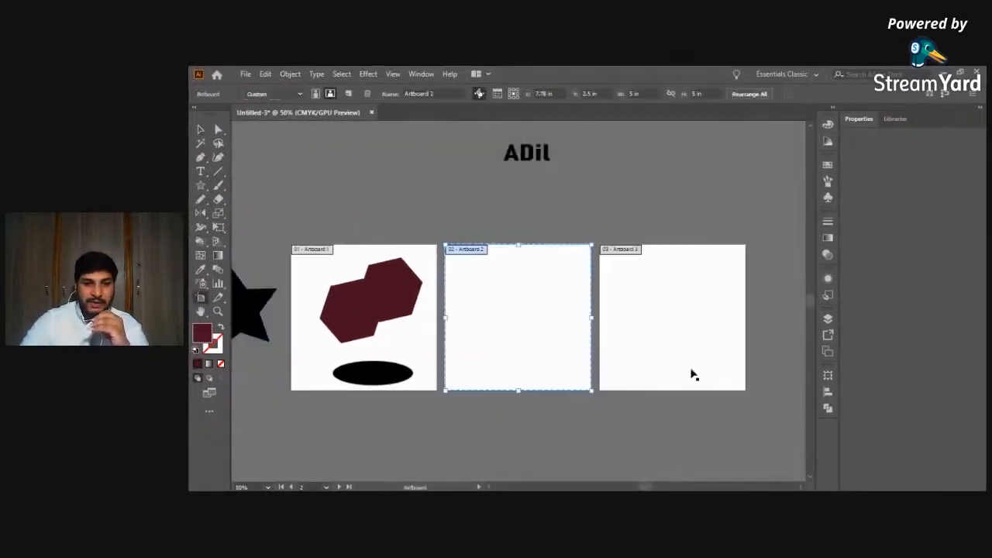
pyautogui.click(691, 299)
pyautogui.press('Delete')
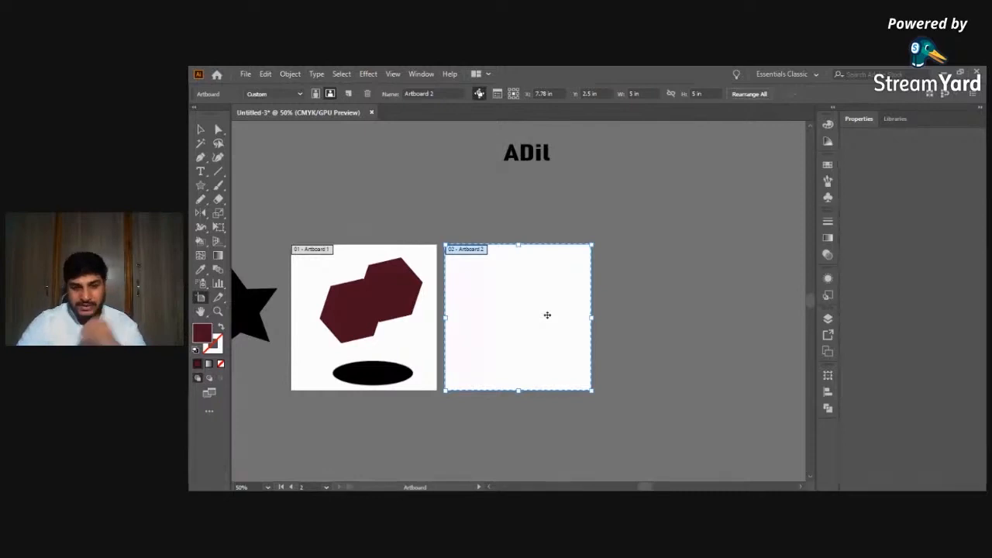
pyautogui.moveTo(545, 327); pyautogui.dragTo(735, 326)
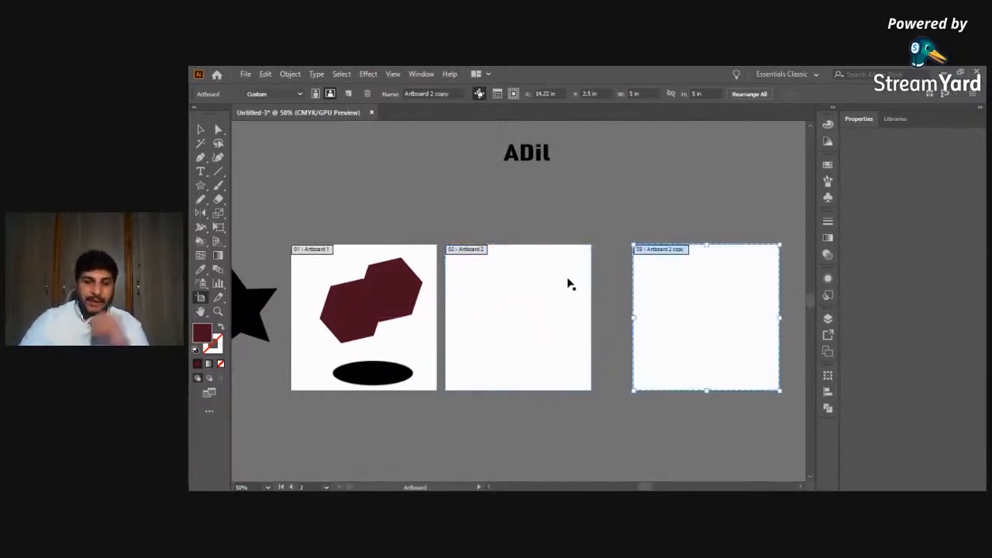
pyautogui.click(198, 129)
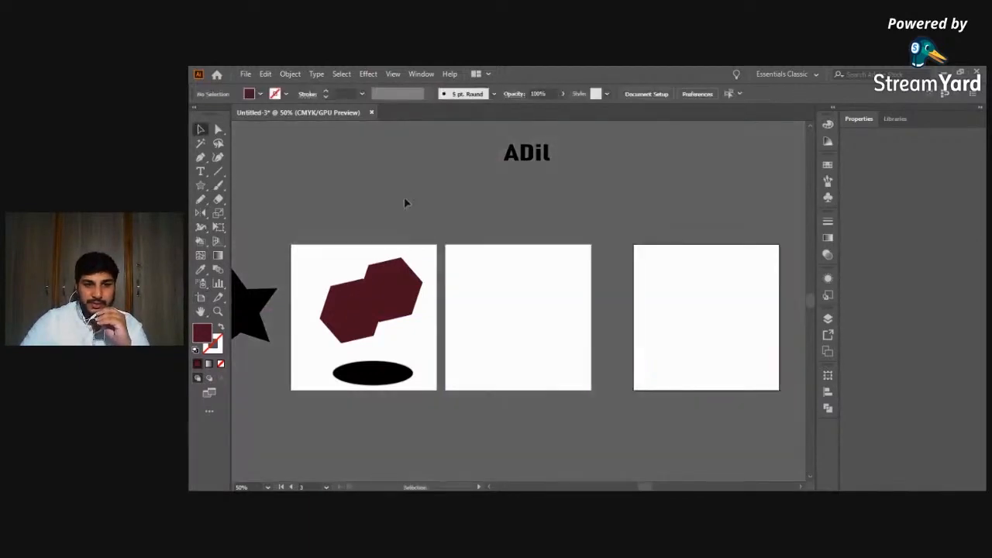
# Move the typed text onto the second artboard and give it a horizontal Arc warp with a 33% bend.
pyautogui.moveTo(541, 167); pyautogui.dragTo(547, 345)
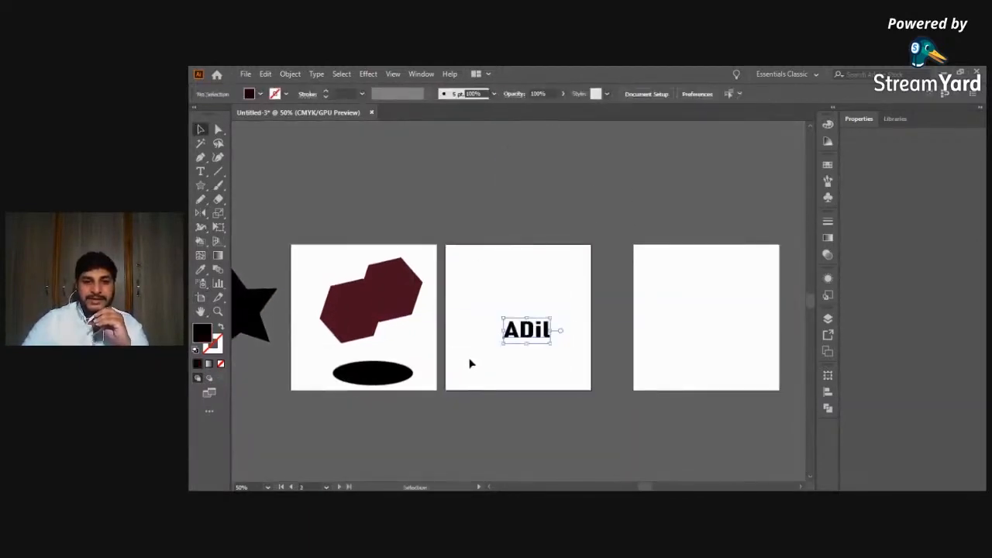
pyautogui.click(364, 74)
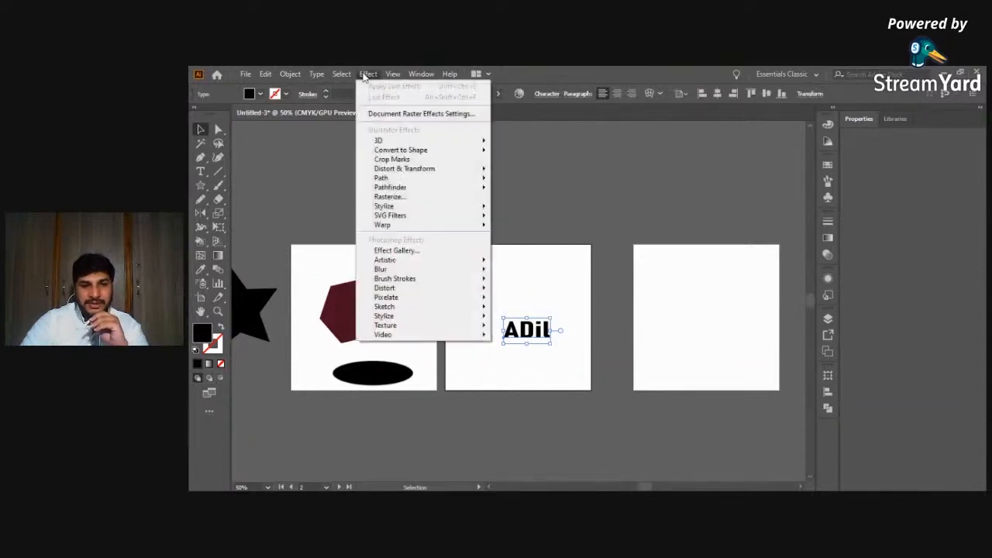
pyautogui.moveTo(419, 225)
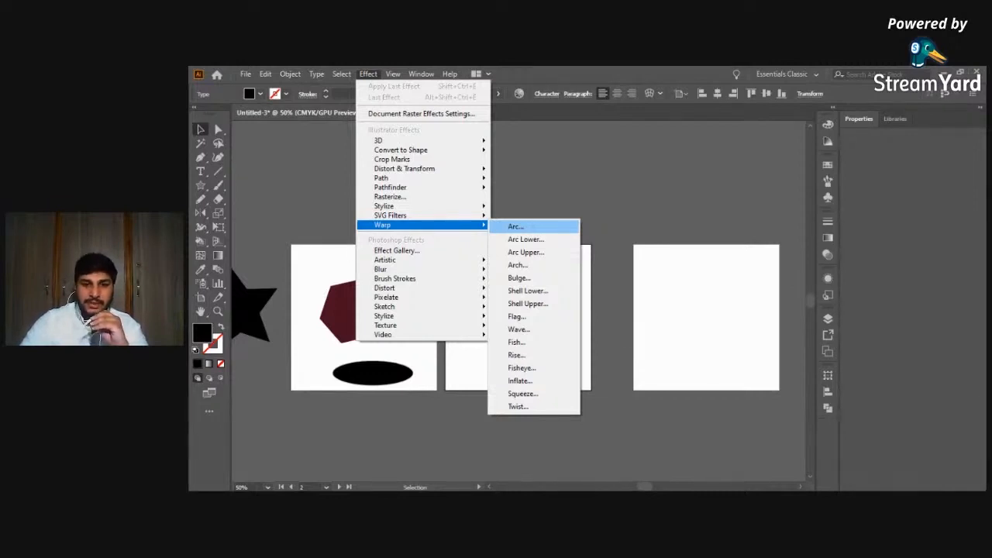
pyautogui.click(517, 226)
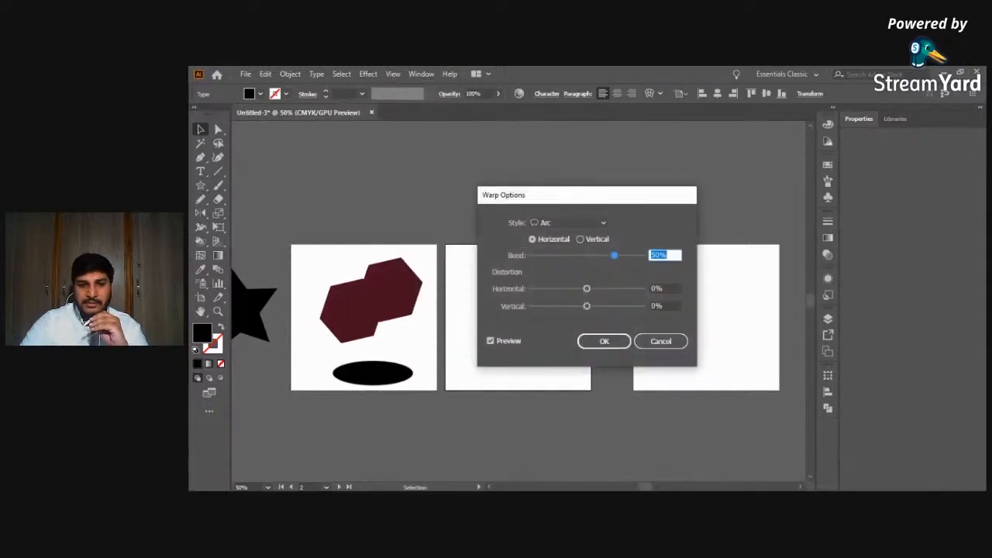
pyautogui.moveTo(560, 195); pyautogui.dragTo(681, 186)
pyautogui.moveTo(734, 235); pyautogui.dragTo(725, 235)
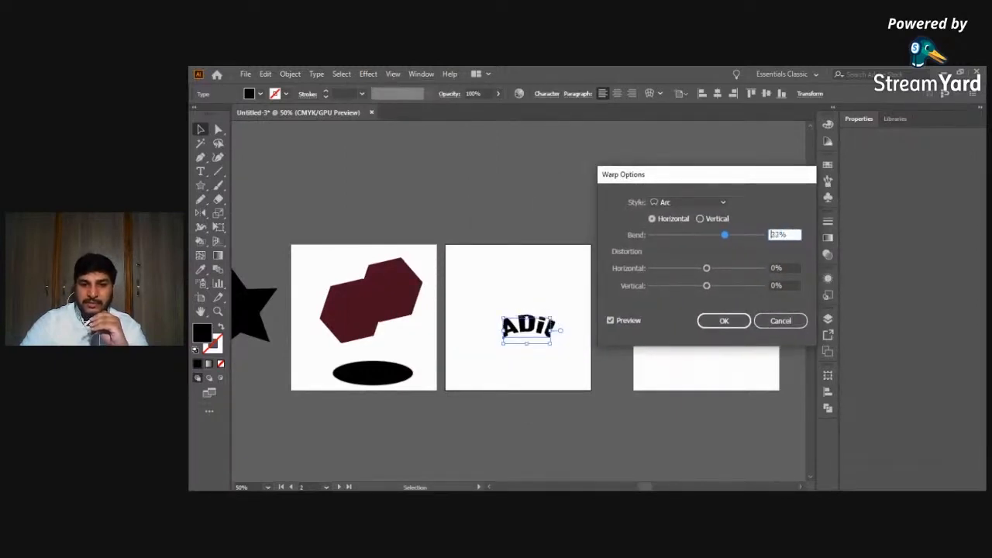
# Try the Arc Upper and Arc Lower warp styles on the text, bending Arc Lower to 74%, and discard the warp.
pyautogui.click(689, 203)
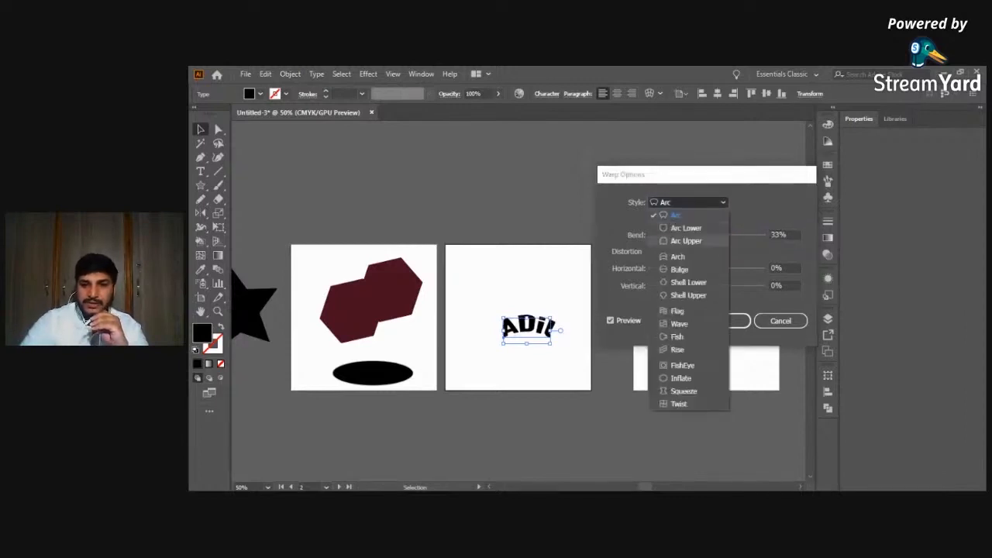
pyautogui.click(686, 240)
pyautogui.moveTo(725, 235); pyautogui.dragTo(685, 235)
pyautogui.click(689, 202)
pyautogui.click(674, 192)
pyautogui.moveTo(685, 235); pyautogui.dragTo(747, 235)
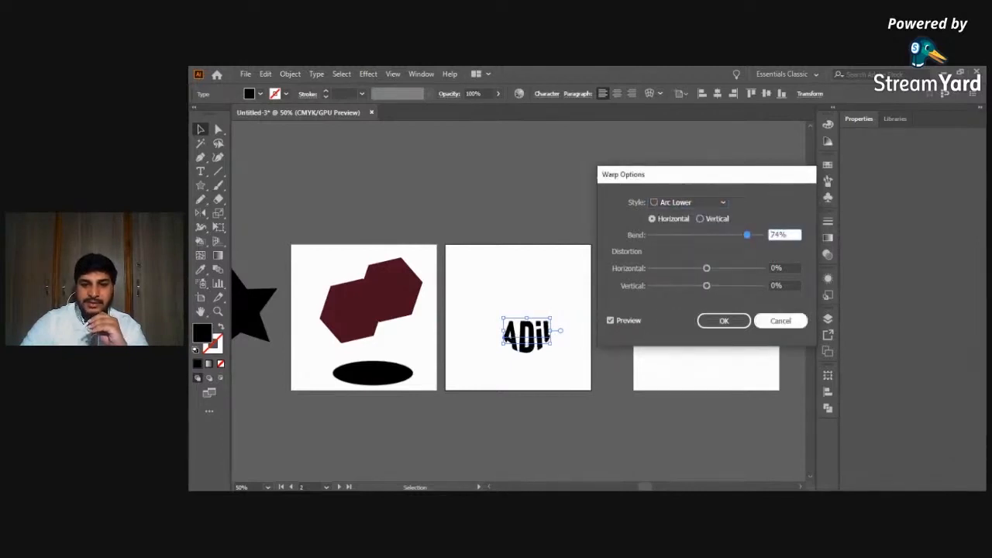
pyautogui.press('Escape')
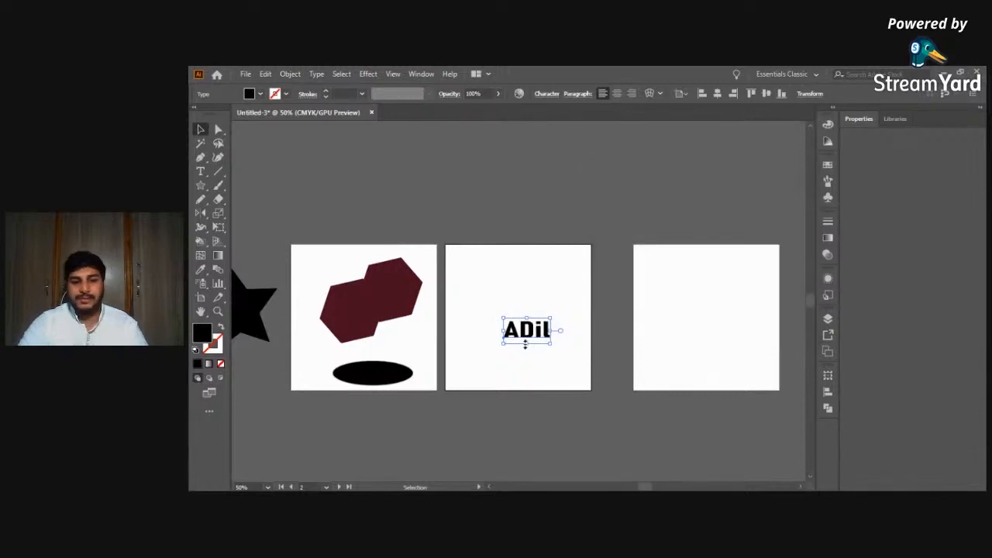
# Enlarge the text on the second artboard proportionally about its centre to about twice its size.
pyautogui.moveTo(526, 343); pyautogui.dragTo(528, 357)
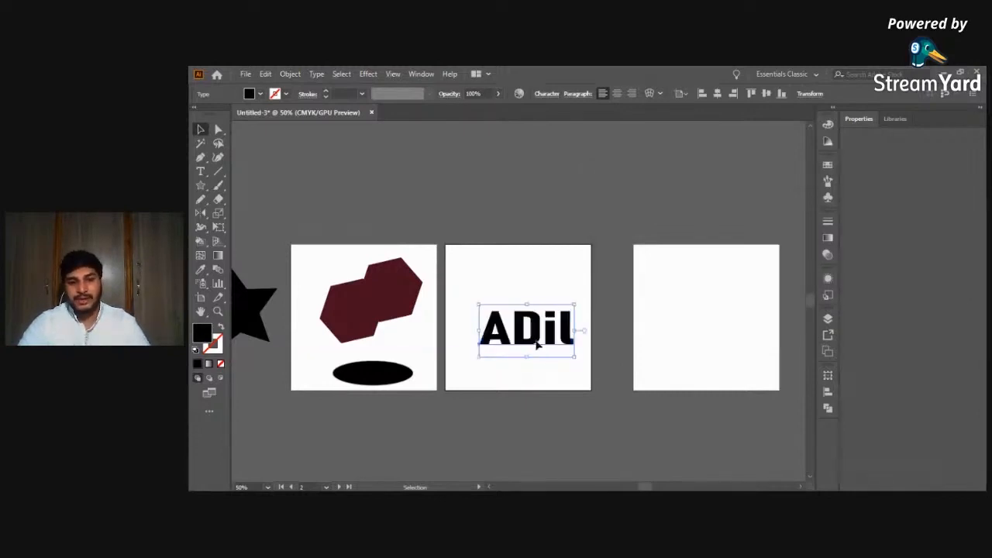
# Start a Warp effect on the enlarged text and preview the Fish, Flag, Wave and Inflate styles at 50% bend.
pyautogui.click(368, 74)
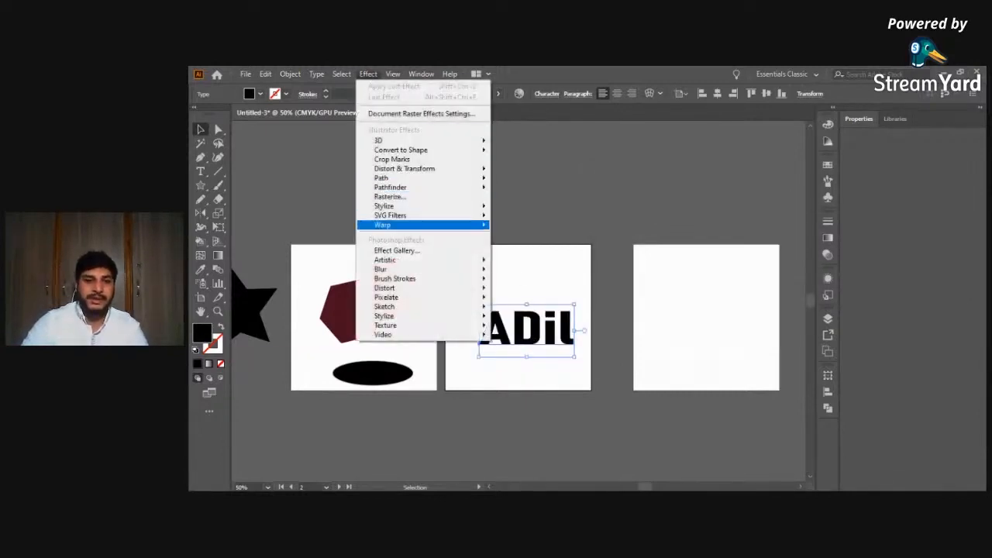
pyautogui.moveTo(382, 225)
pyautogui.click(515, 226)
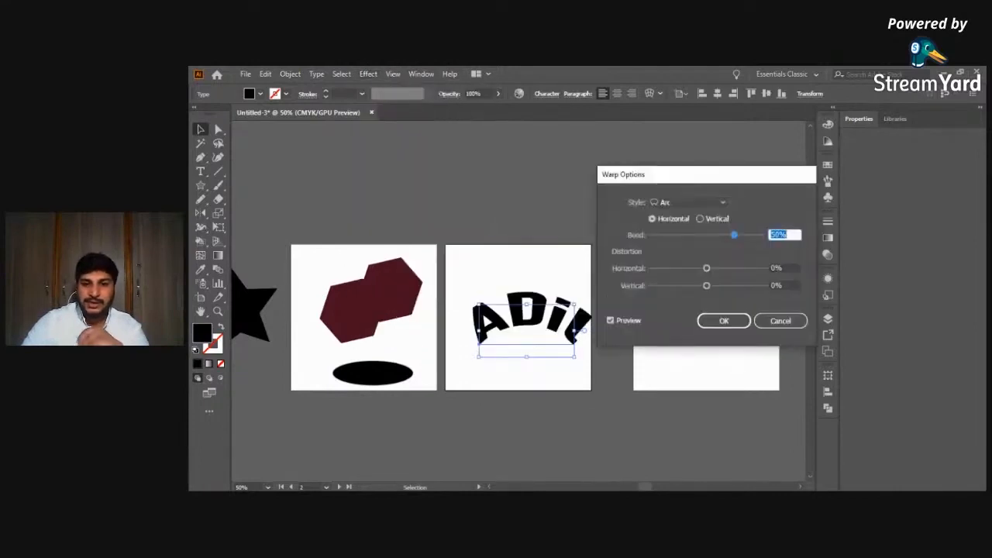
pyautogui.click(688, 202)
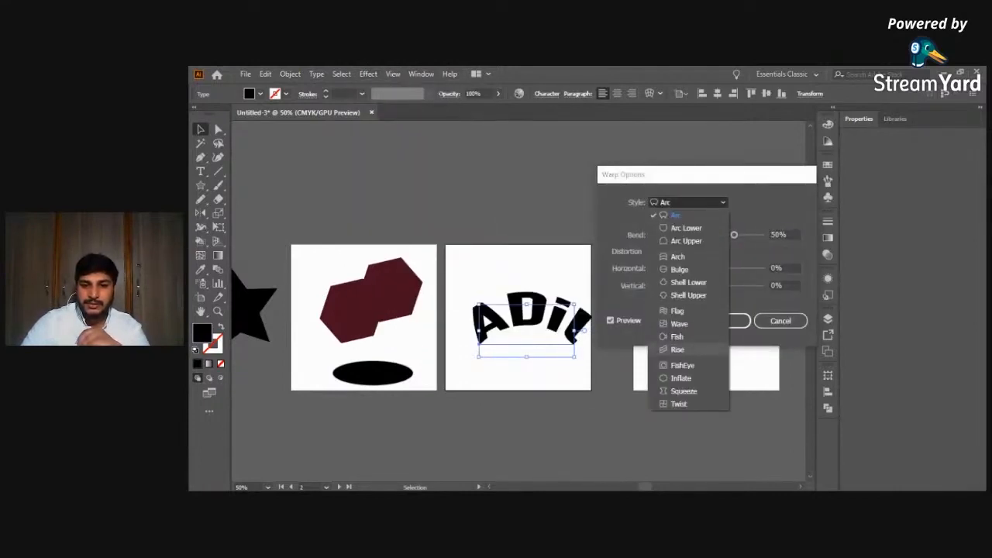
pyautogui.click(677, 336)
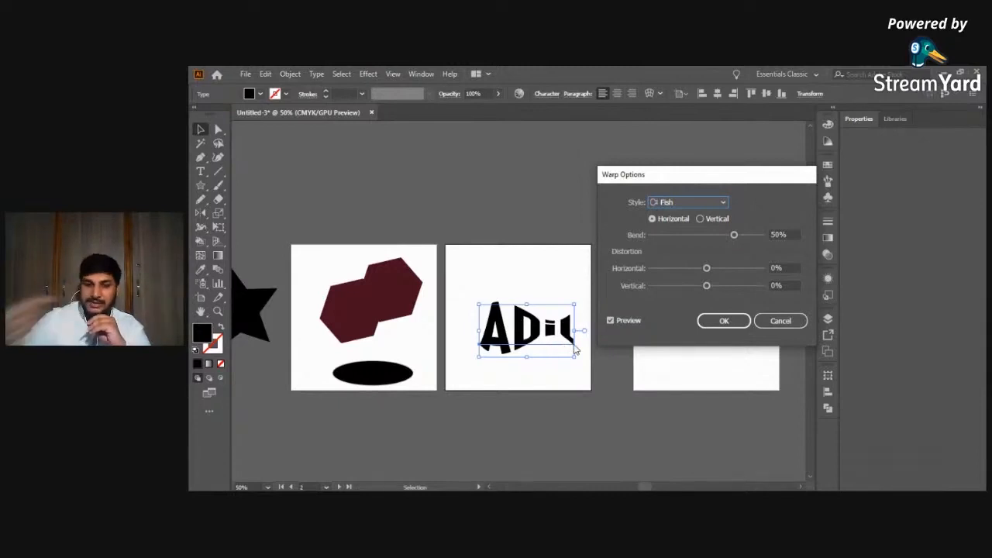
pyautogui.click(690, 202)
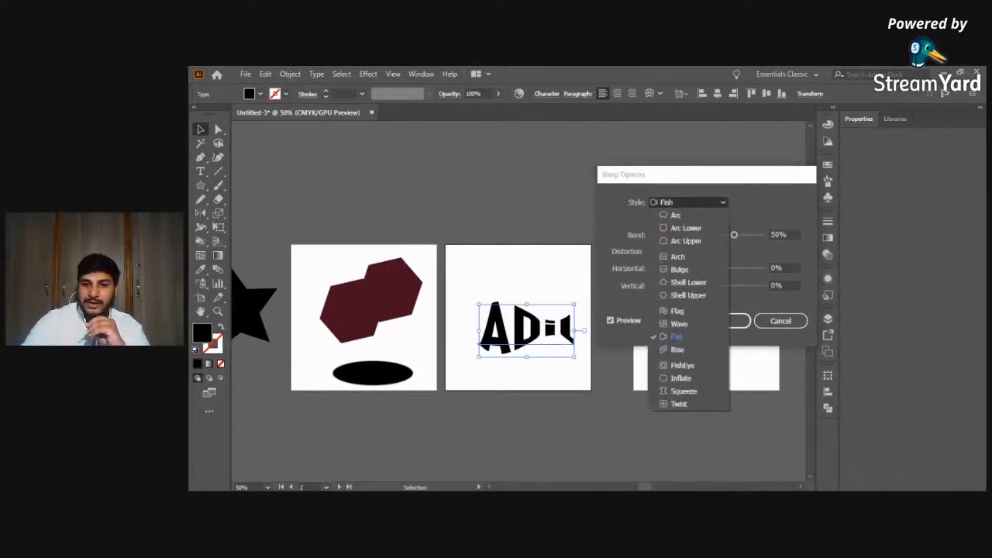
pyautogui.click(688, 310)
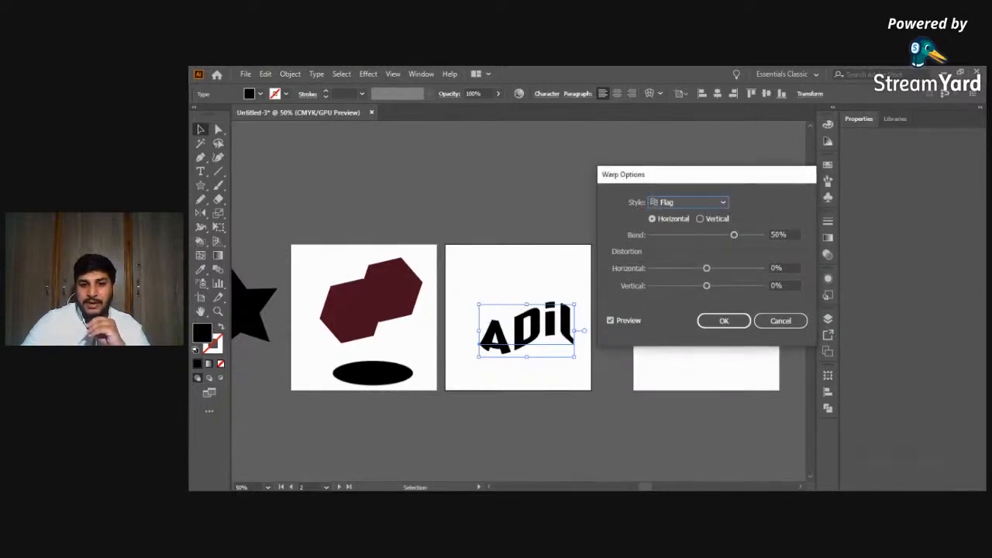
pyautogui.click(690, 203)
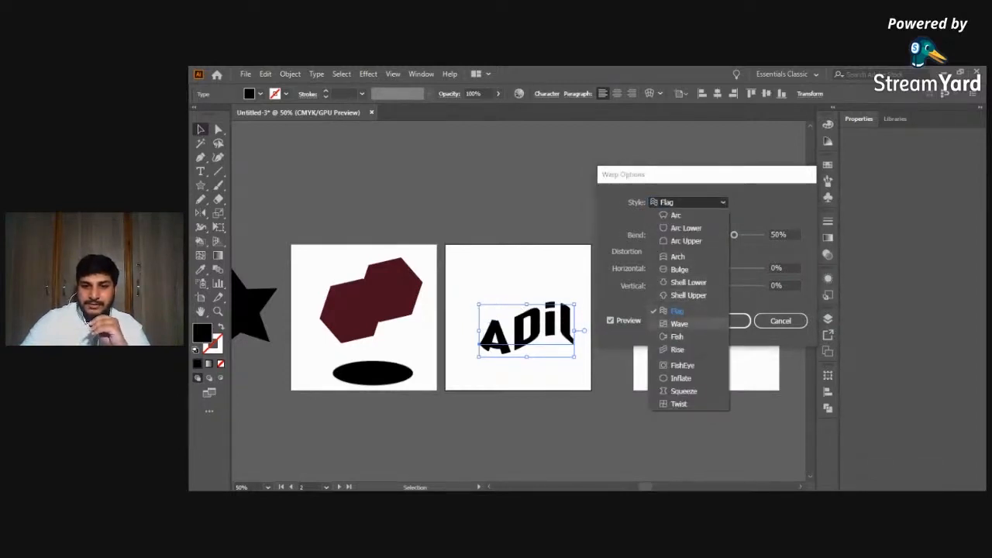
pyautogui.click(679, 324)
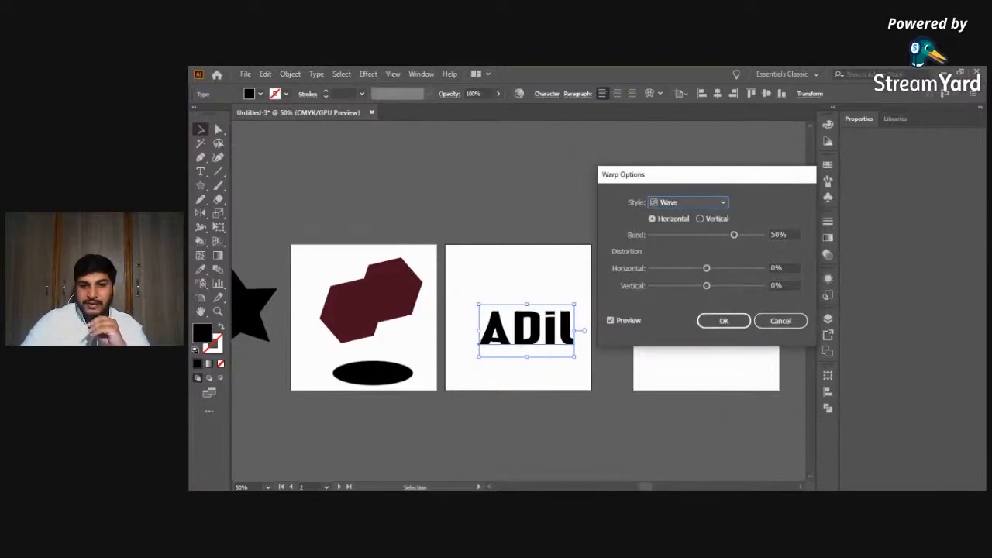
pyautogui.click(690, 202)
pyautogui.click(679, 378)
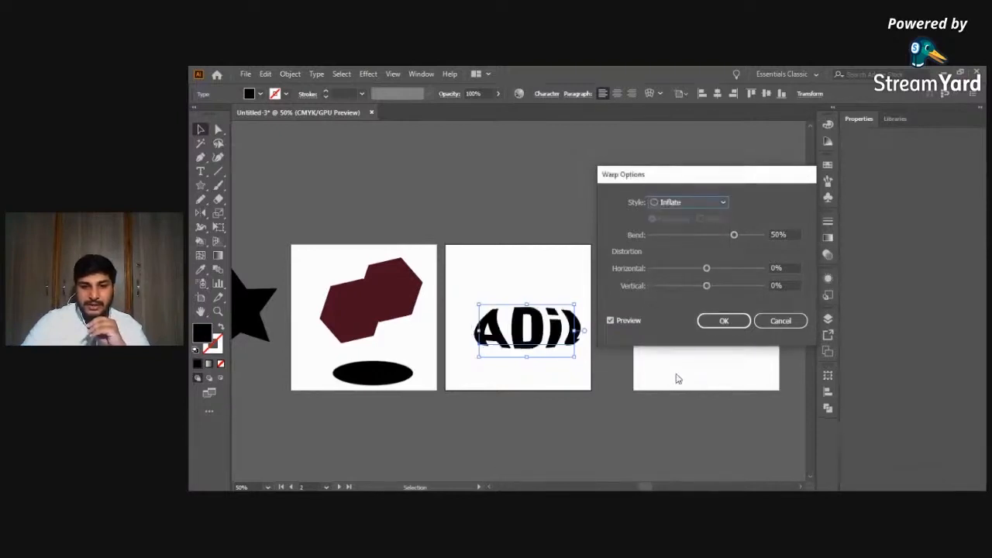
# Preview the Squeeze, Twist and Arch warp styles on the text and cancel the effect.
pyautogui.click(688, 203)
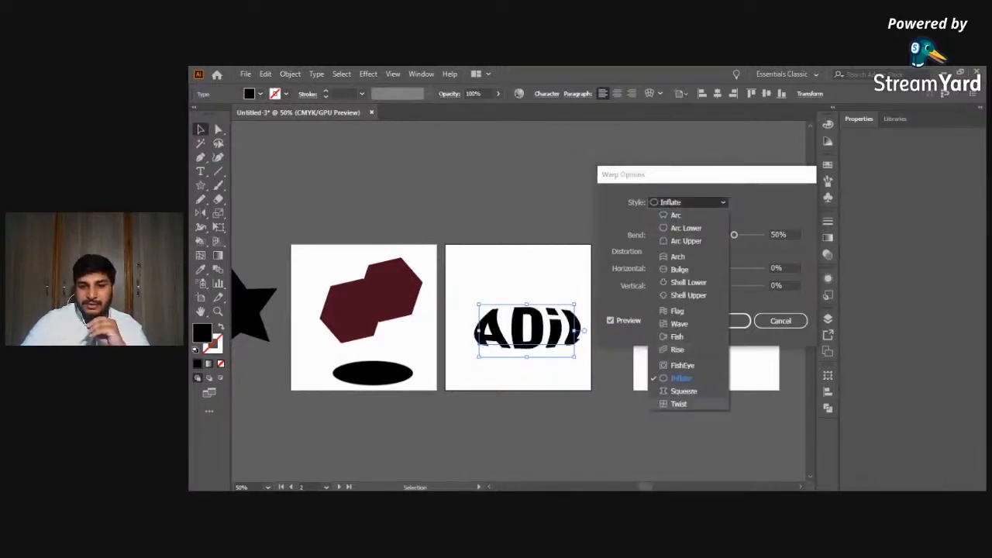
pyautogui.click(682, 391)
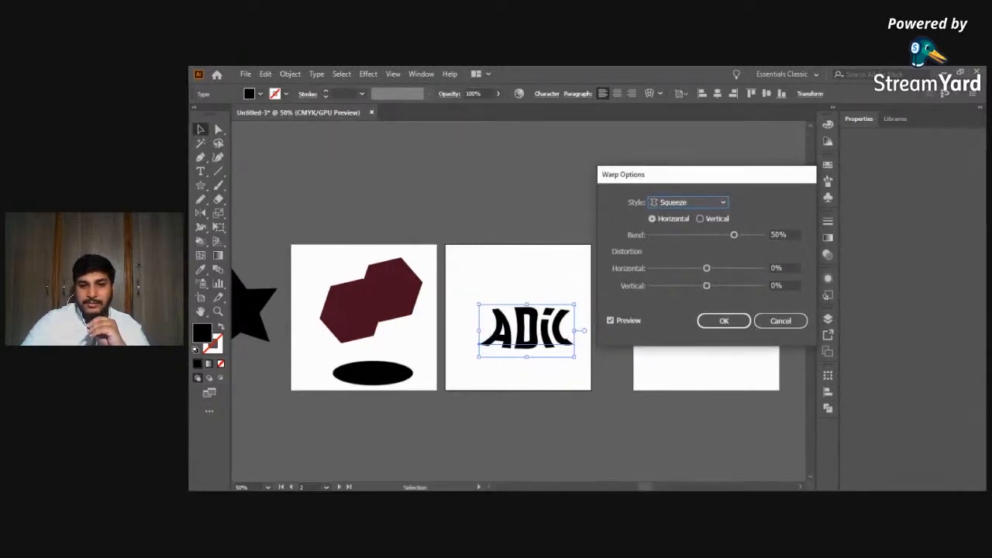
pyautogui.click(688, 203)
pyautogui.click(678, 404)
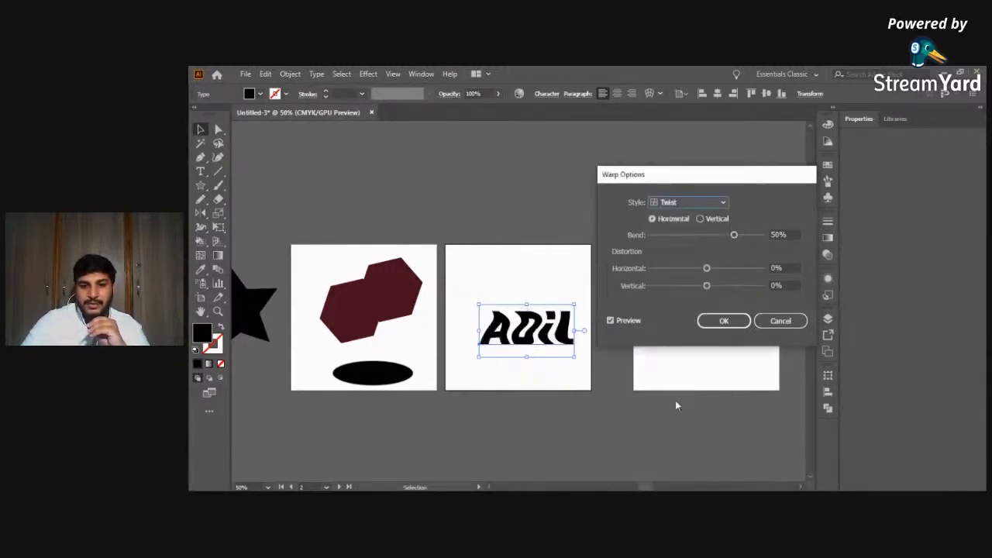
pyautogui.click(688, 202)
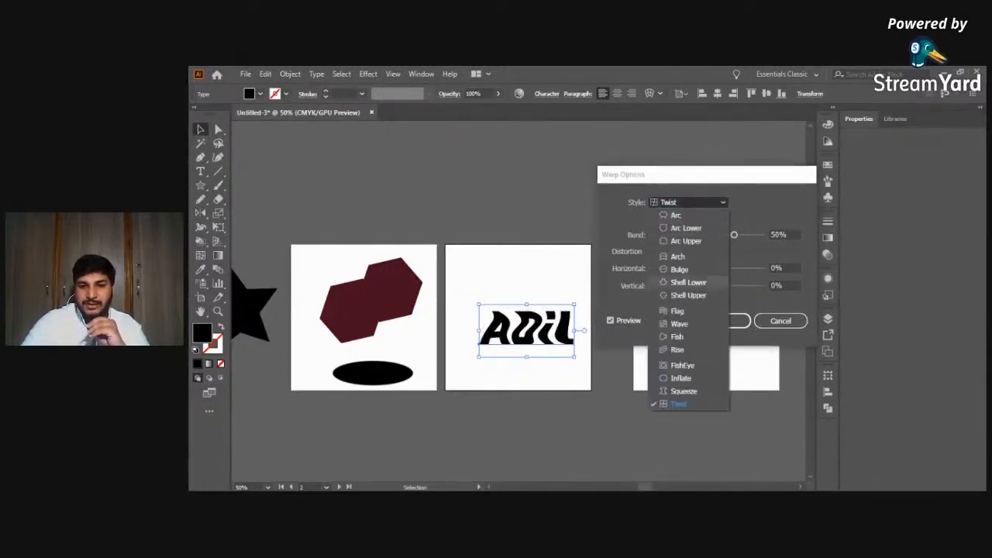
pyautogui.click(677, 256)
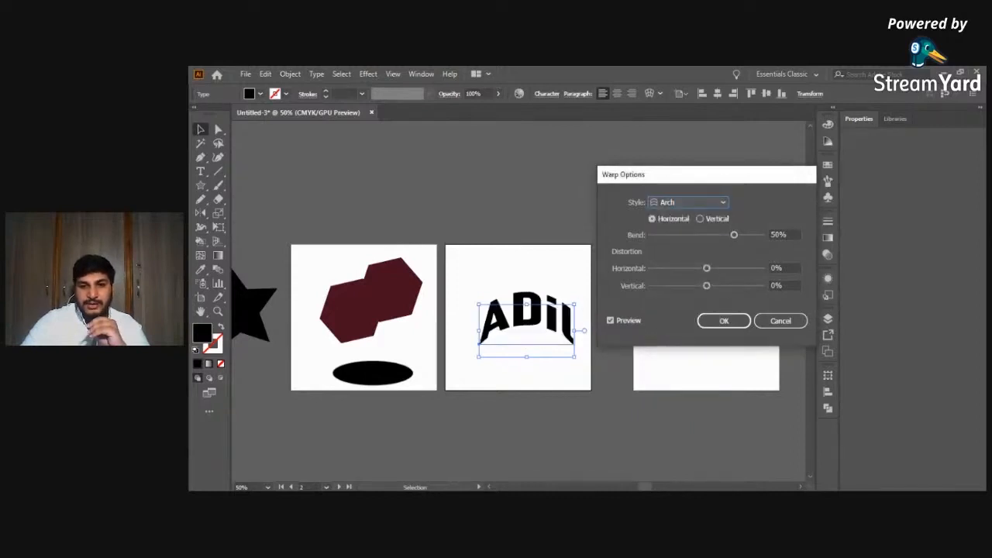
pyautogui.click(689, 203)
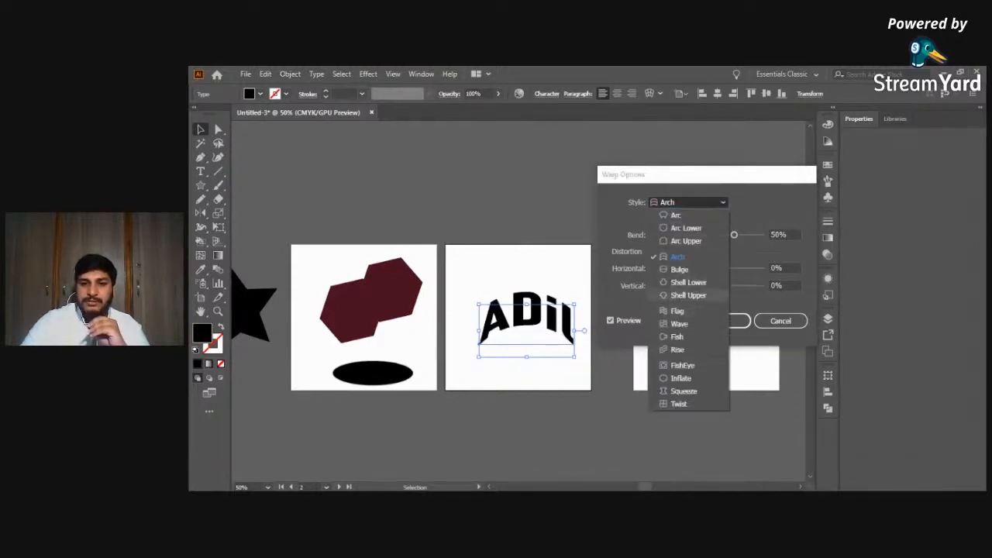
pyautogui.click(781, 321)
pyautogui.click(781, 321)
# Try recolouring the text with the hexagon shape's dark red using the Eyedropper, and undo it.
pyautogui.click(704, 349)
pyautogui.click(525, 348)
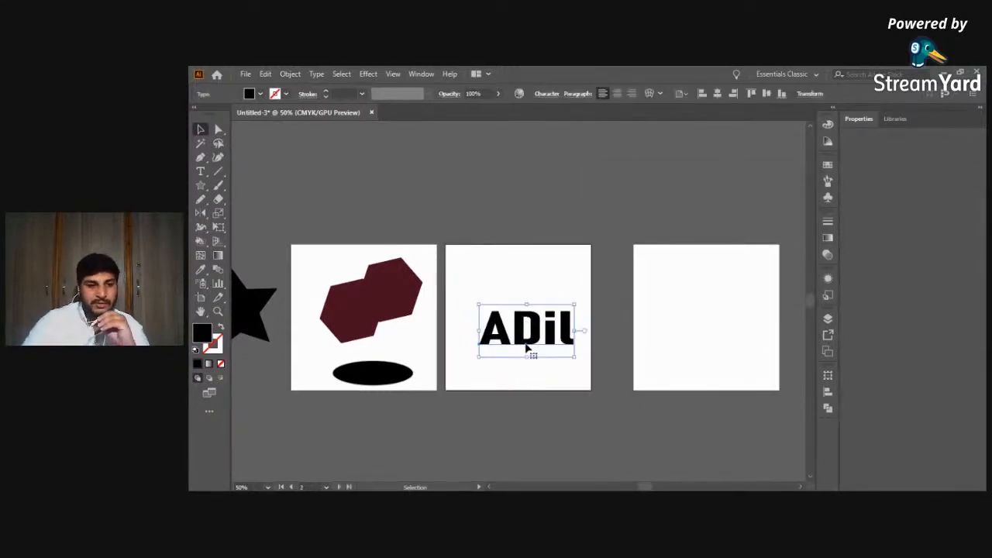
pyautogui.click(200, 271)
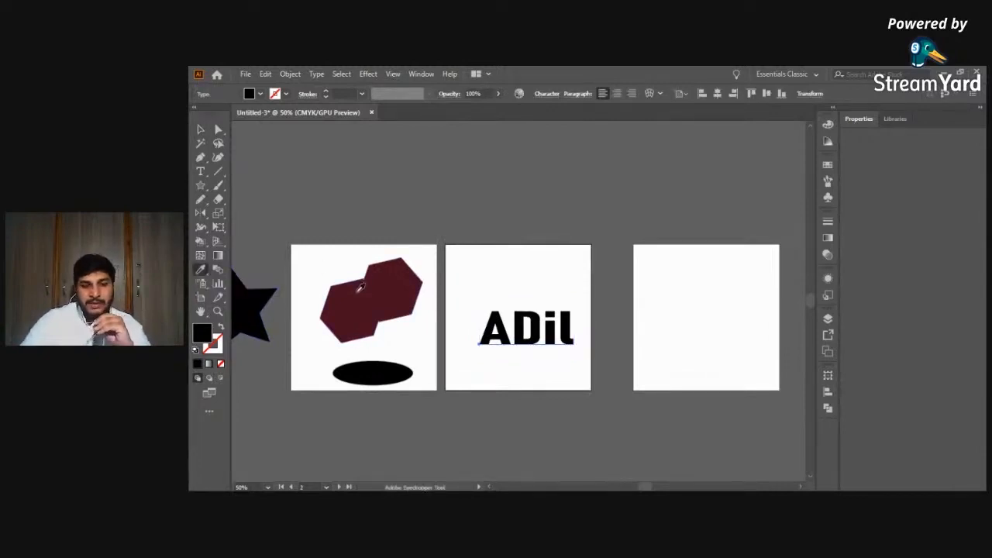
pyautogui.click(407, 281)
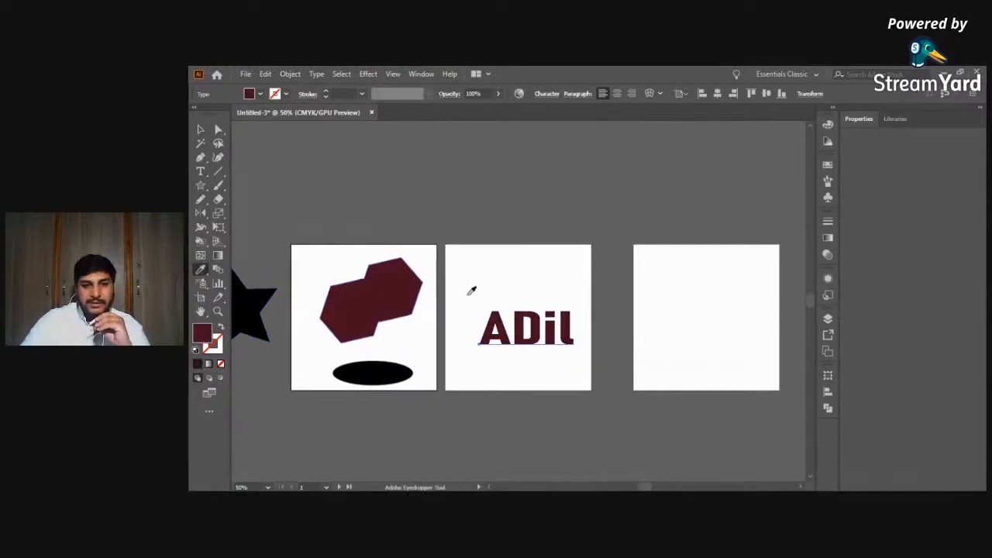
pyautogui.click(201, 130)
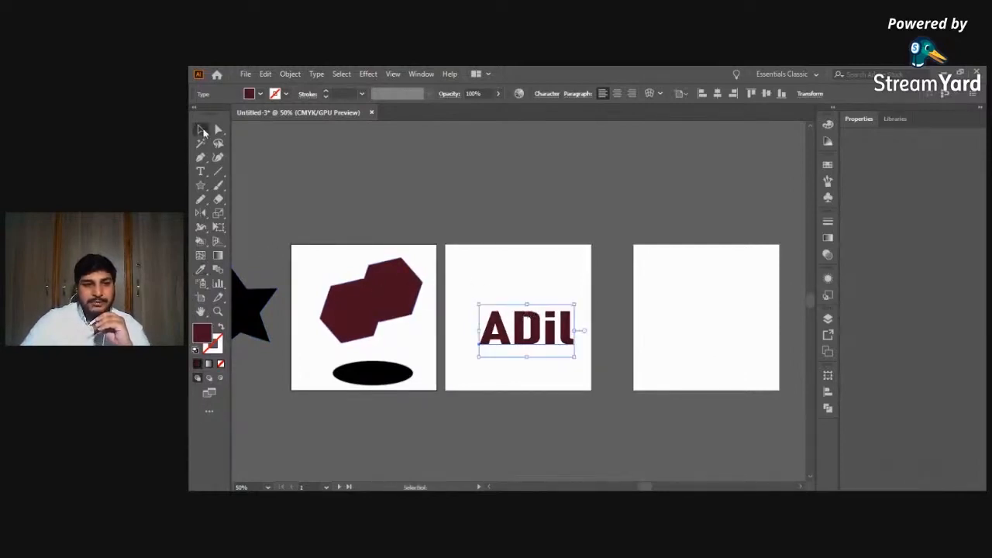
pyautogui.hotkey('ctrl', 'z')
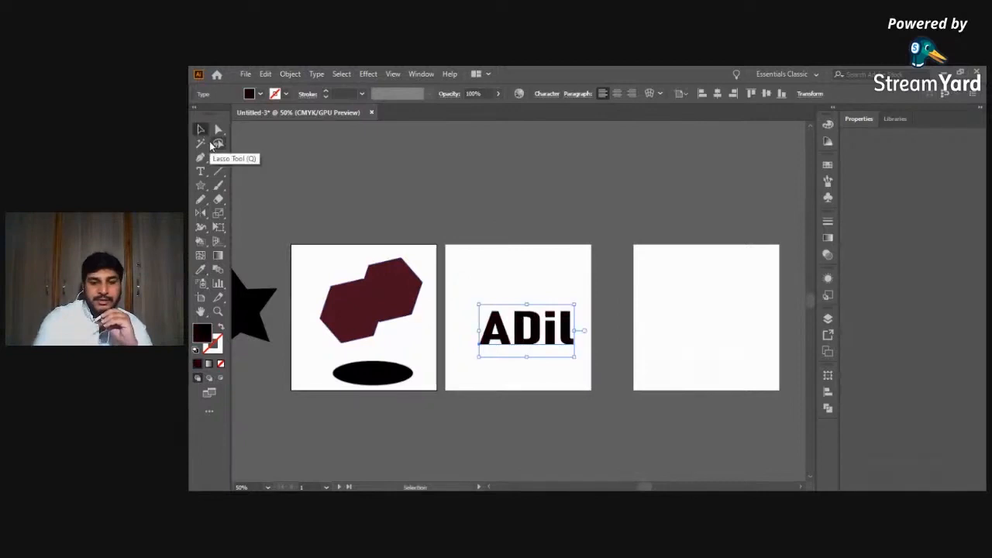
# Repeat the Eyedropper colour transfer from the hexagon shape to the text and undo it again.
pyautogui.click(199, 273)
pyautogui.click(380, 297)
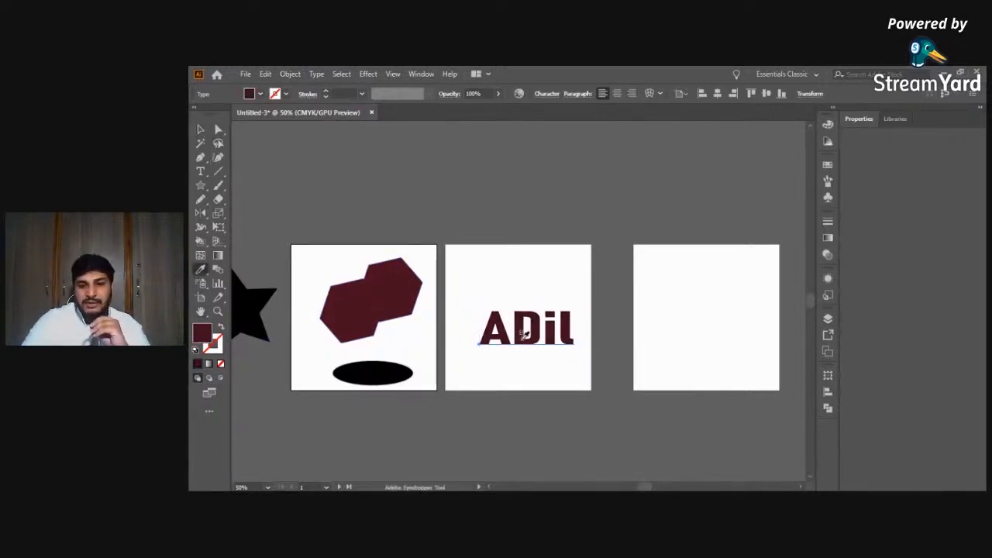
pyautogui.click(202, 132)
pyautogui.hotkey('ctrl', 'z')
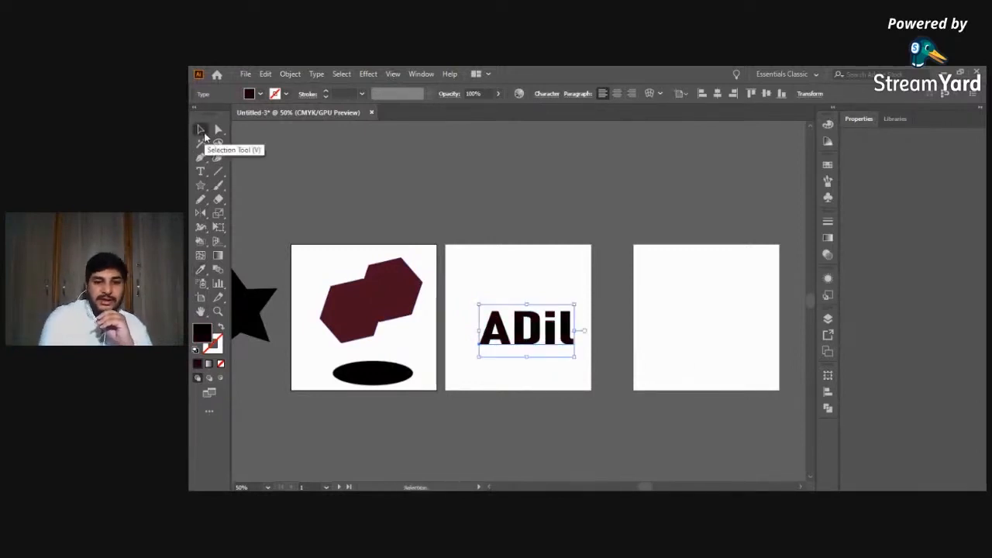
# Deselect the text and sample the hexagon shape's dark red as the current fill with the Eyedropper.
pyautogui.click(514, 192)
pyautogui.click(200, 270)
pyautogui.click(372, 291)
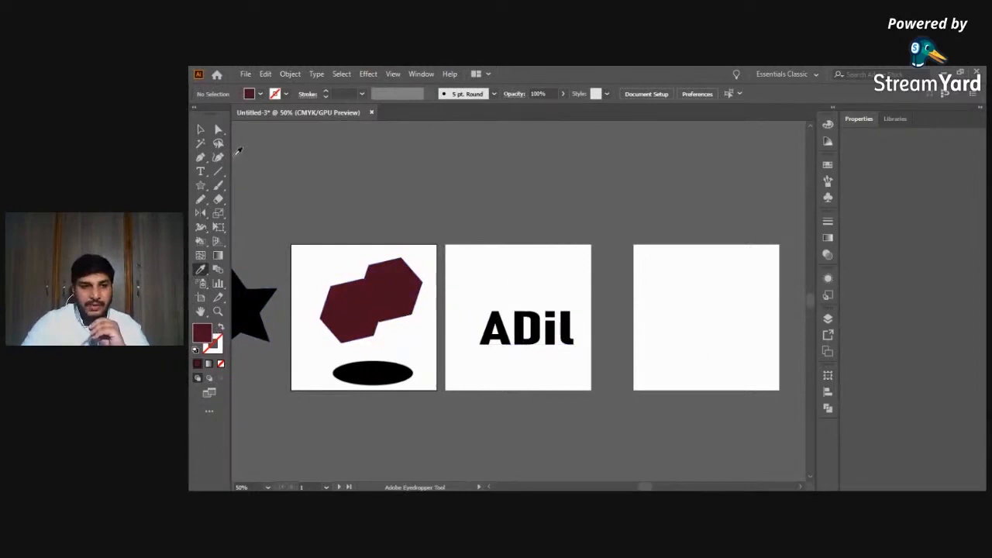
pyautogui.click(200, 130)
# Use the Magic Wand to select the matching black shapes, and switch the selection to the dark red hexagon shape.
pyautogui.click(200, 143)
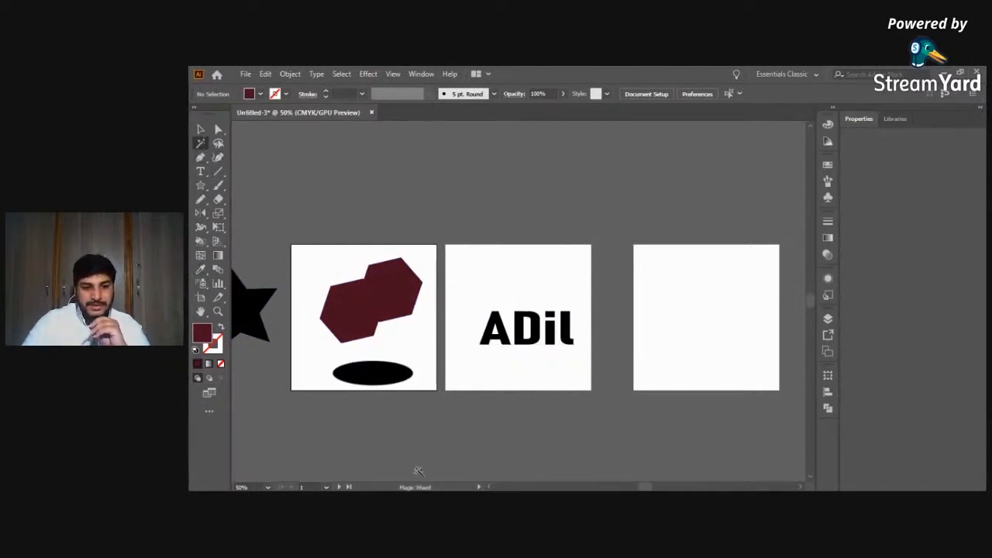
pyautogui.hotkey('ctrl', '-')
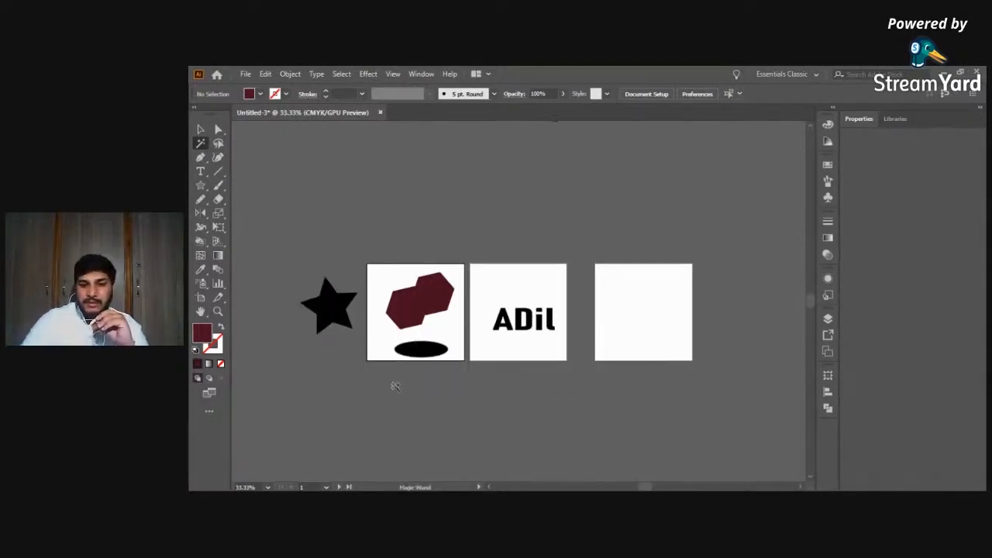
pyautogui.click(428, 351)
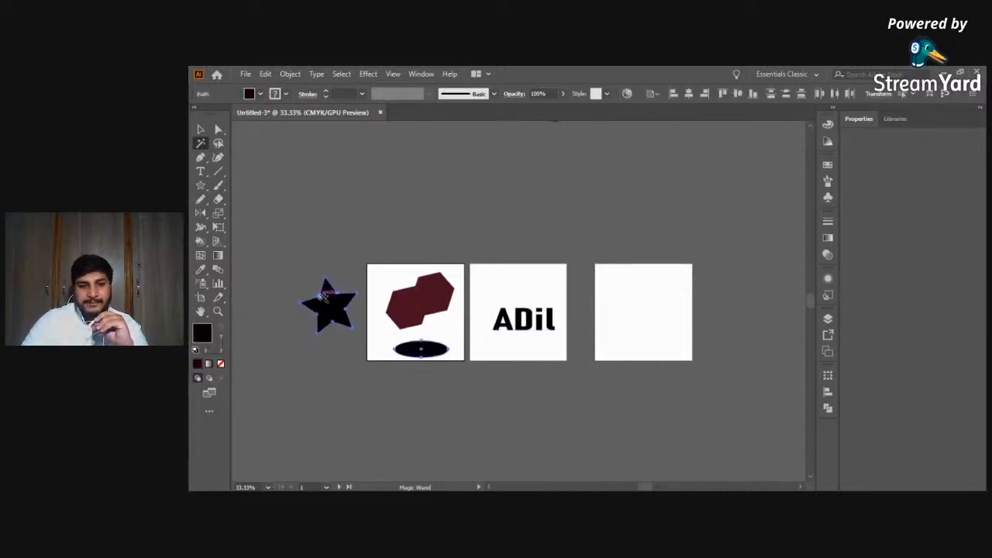
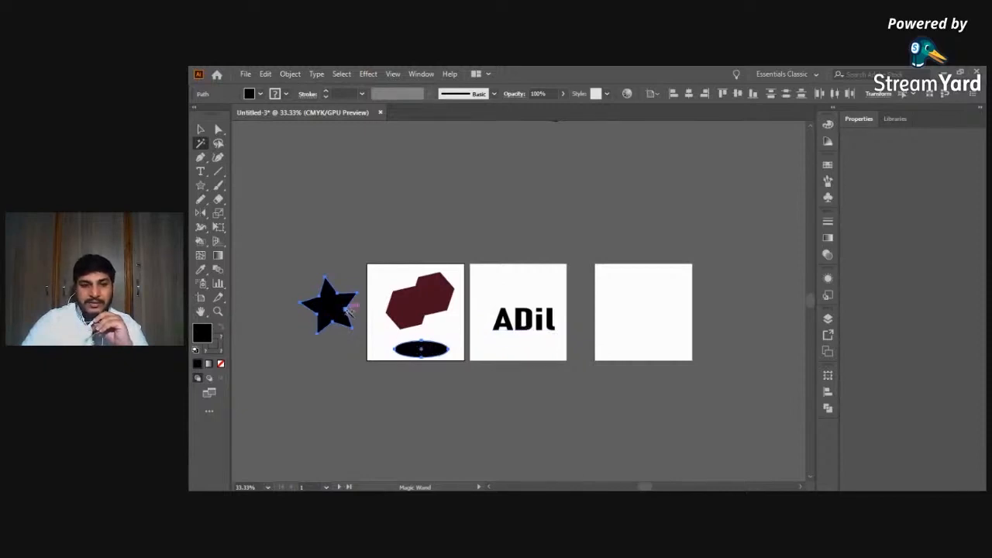
pyautogui.click(439, 292)
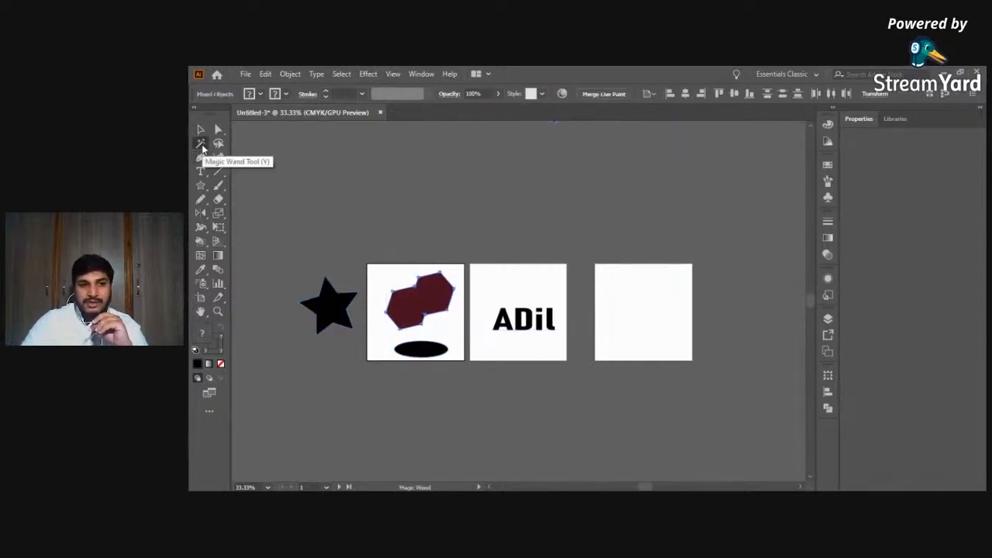
# Select the black ellipse and star together with the Magic Wand, set their fill to #ea114f, and deselect them.
pyautogui.click(419, 350)
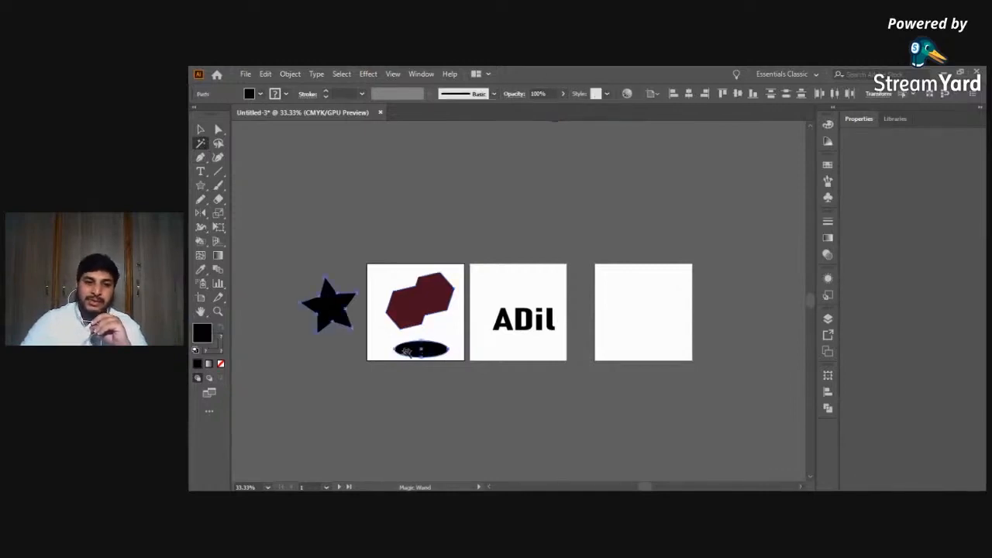
pyautogui.doubleClick(200, 333)
pyautogui.write('ea114f')
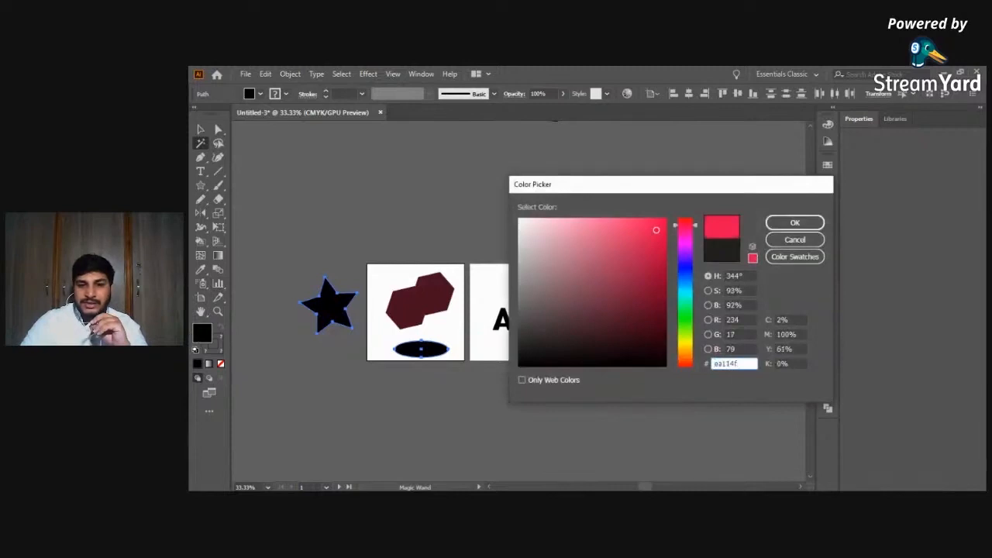
pyautogui.click(795, 222)
pyautogui.click(201, 129)
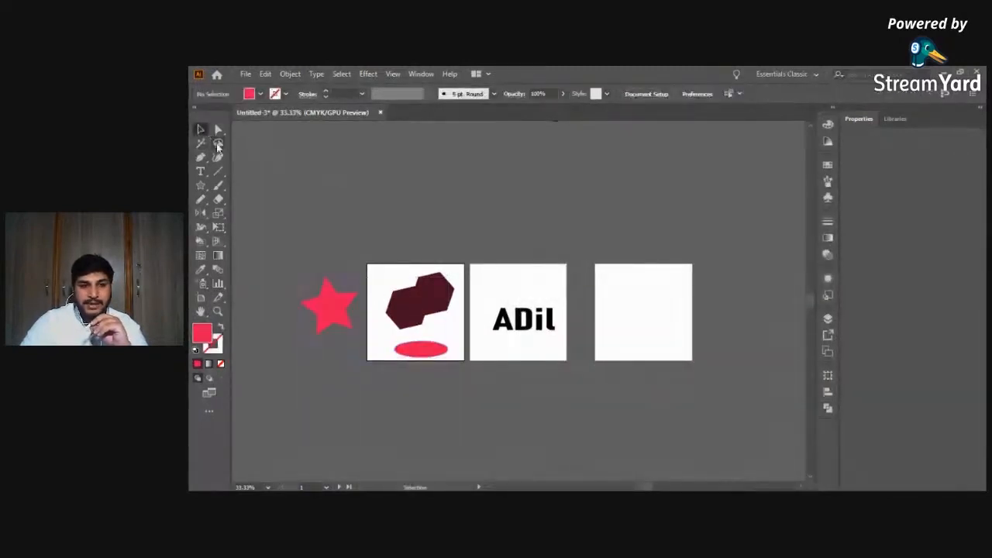
# Draw a closed arched blob above the artboards with the Curvature tool, and shift its inner middle anchor to make the arch shallower.
pyautogui.click(218, 144)
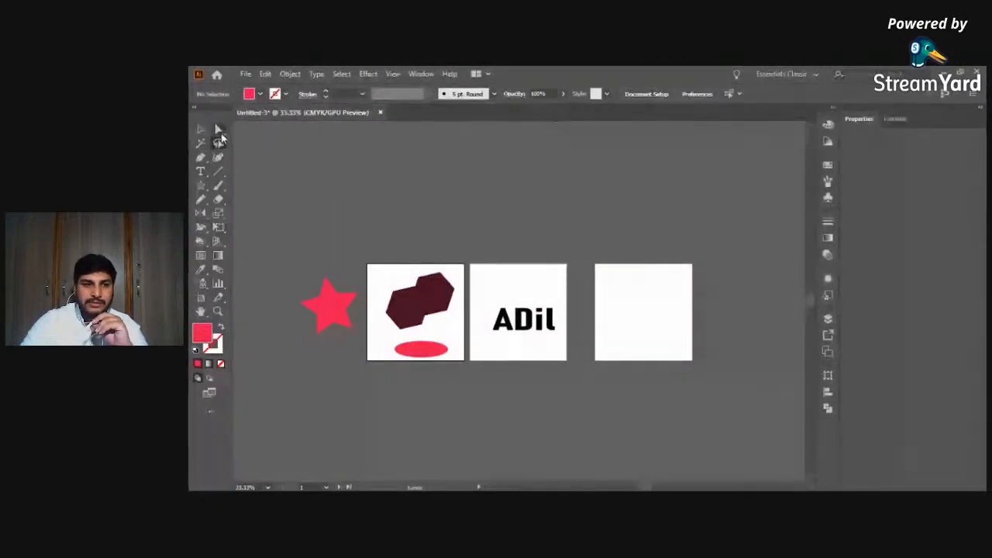
pyautogui.click(219, 158)
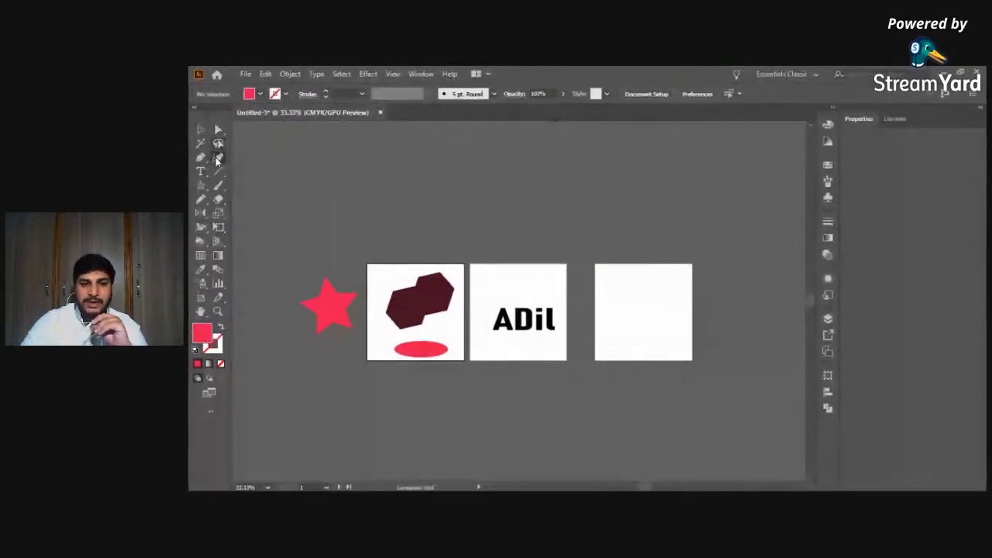
pyautogui.click(402, 230)
pyautogui.click(479, 245)
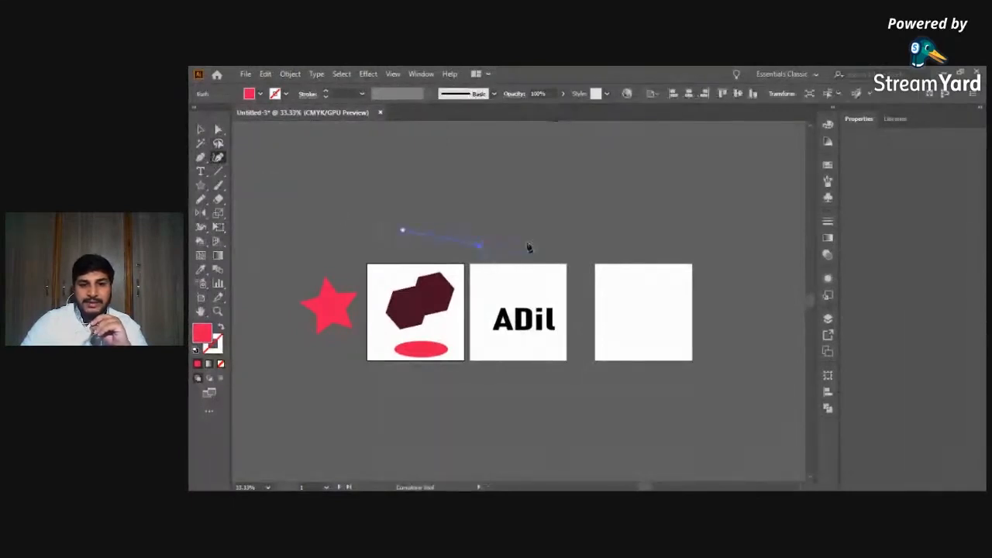
pyautogui.click(529, 213)
pyautogui.click(610, 261)
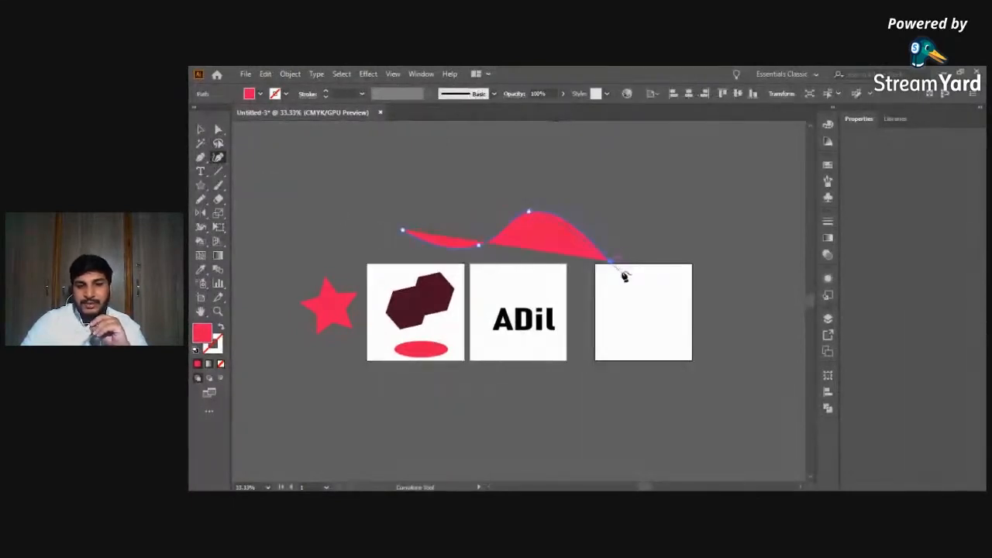
pyautogui.click(549, 167)
pyautogui.click(424, 190)
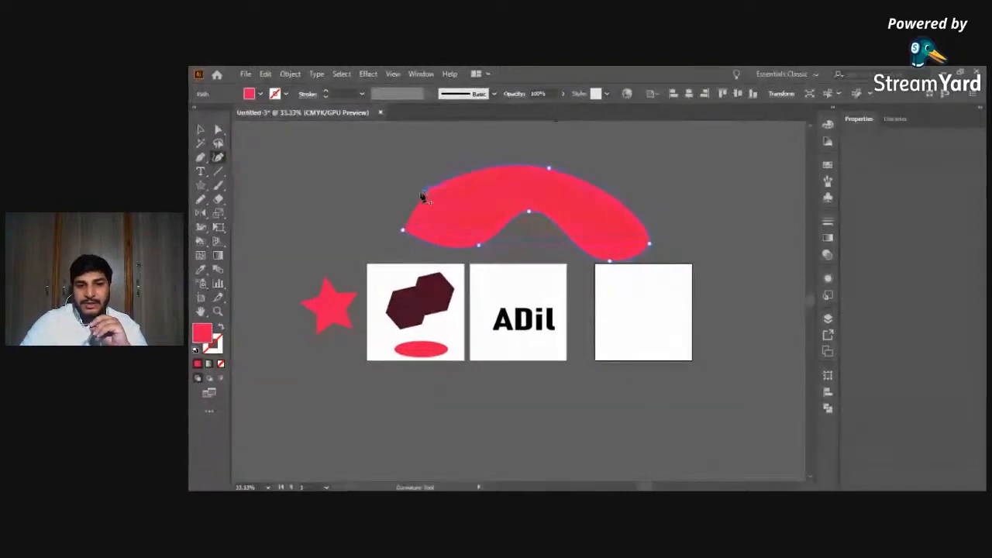
pyautogui.click(402, 231)
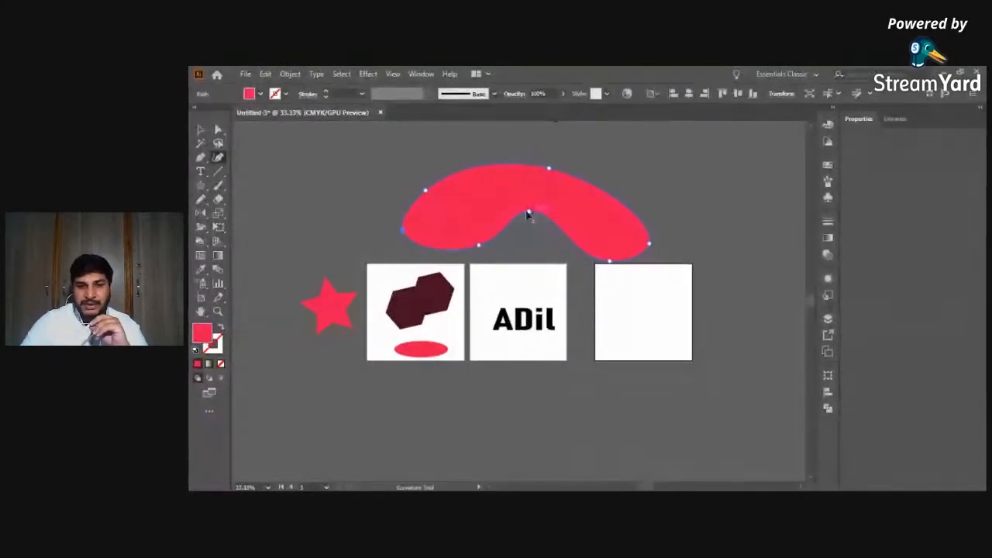
pyautogui.moveTo(530, 217); pyautogui.dragTo(550, 228)
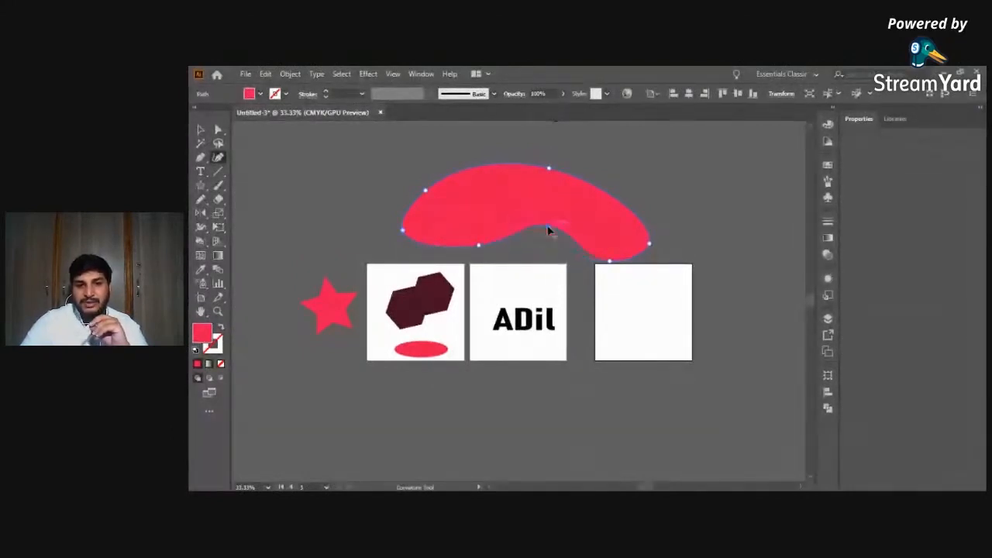
# Draw a closed, roughly round shape overlapping the third artboard and the arched blob with the Curvature tool.
pyautogui.click(717, 193)
pyautogui.click(727, 278)
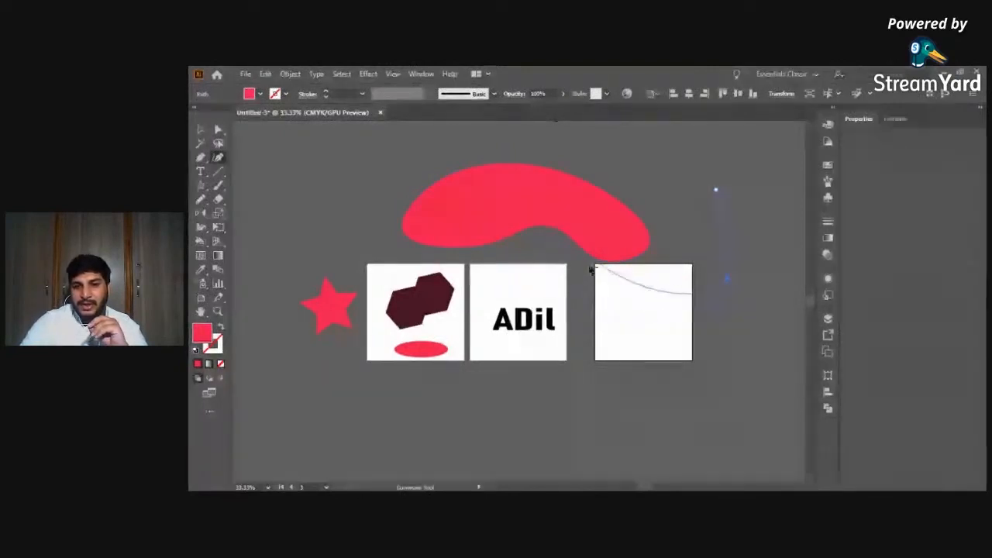
pyautogui.click(635, 320)
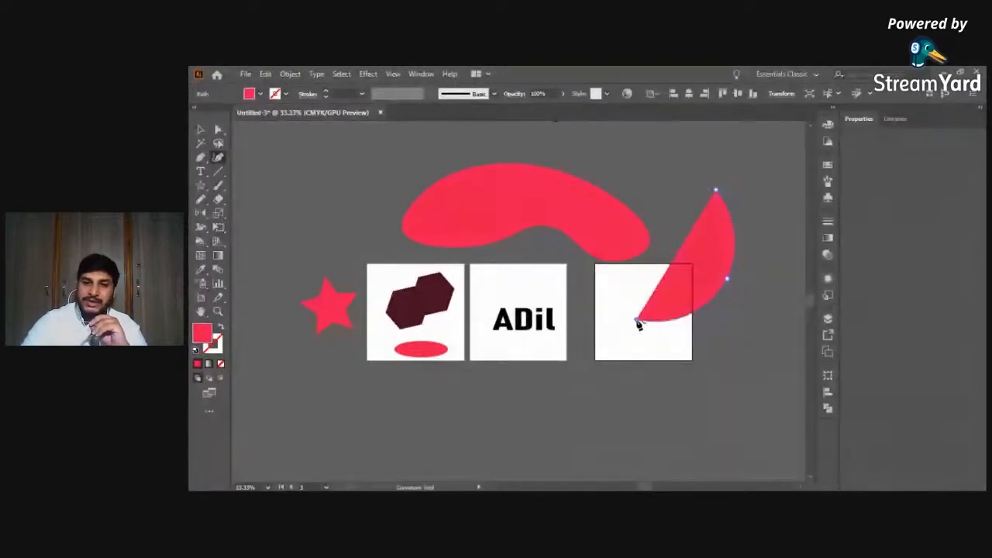
pyautogui.click(632, 192)
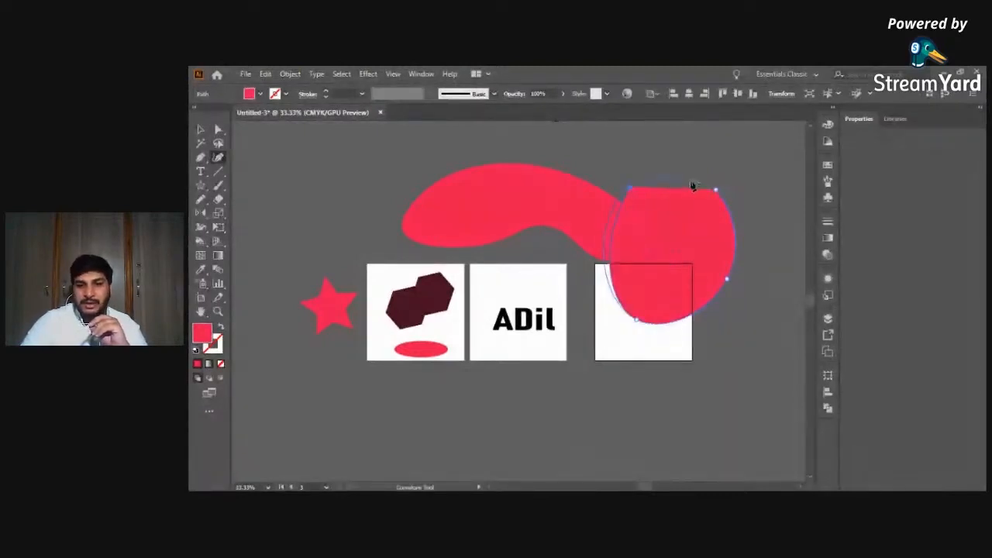
pyautogui.click(716, 193)
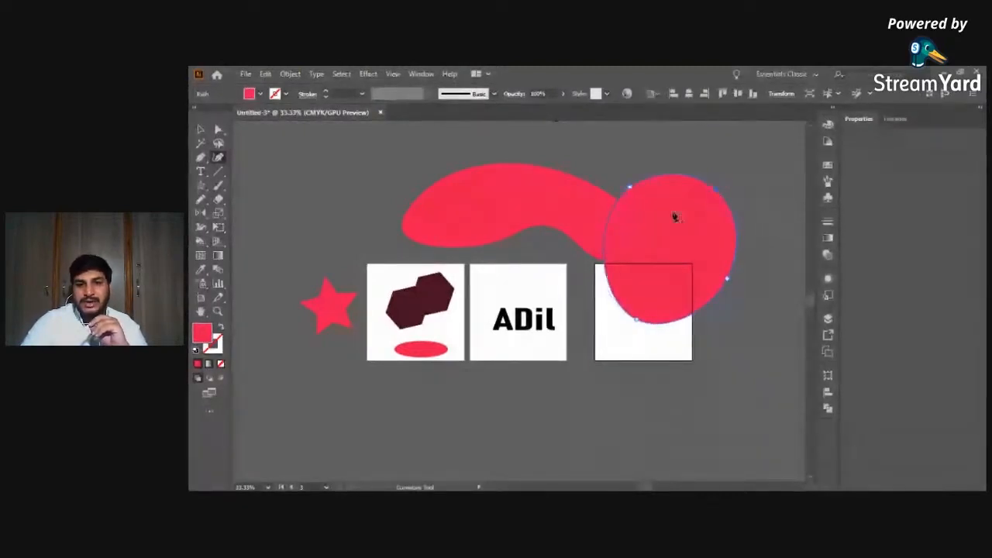
pyautogui.click(201, 130)
# Draw a small angular shape above the star with the Pen tool and delete it.
pyautogui.click(201, 157)
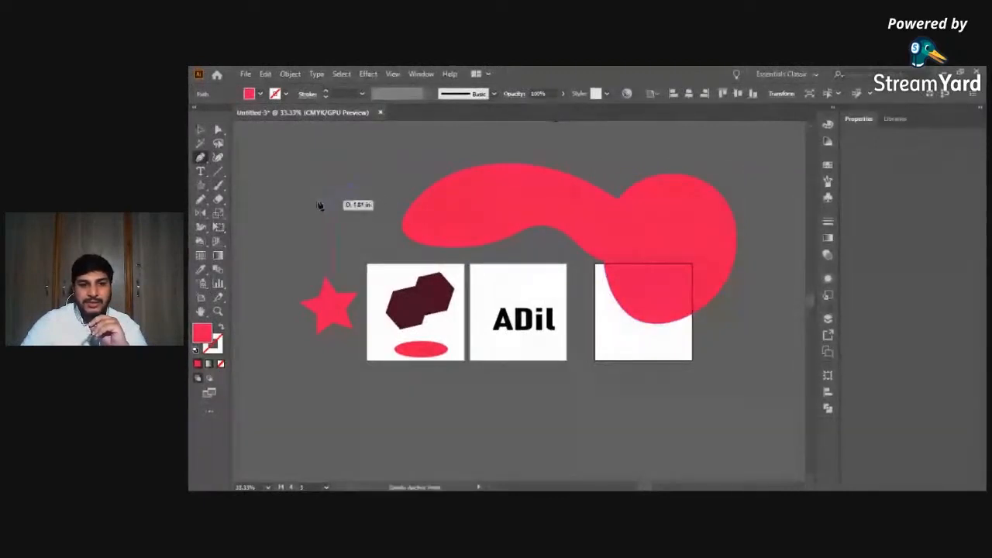
pyautogui.click(303, 209)
pyautogui.click(352, 187)
pyautogui.moveTo(366, 206); pyautogui.dragTo(328, 235)
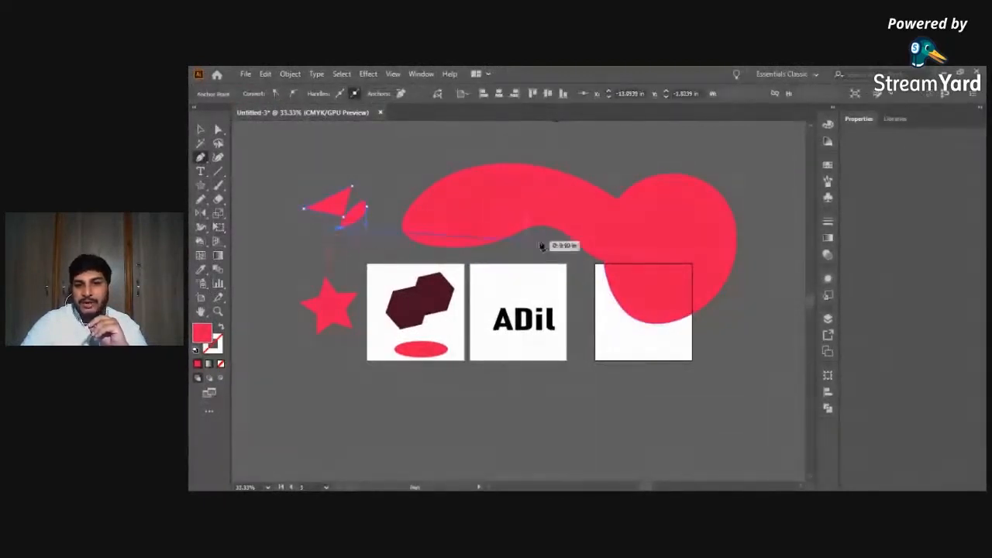
pyautogui.click(202, 130)
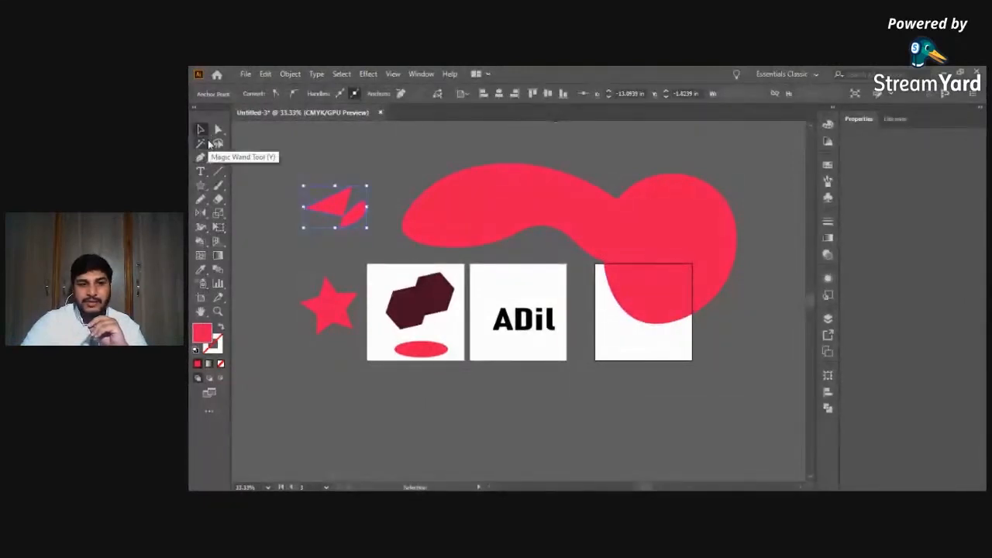
pyautogui.press('Delete')
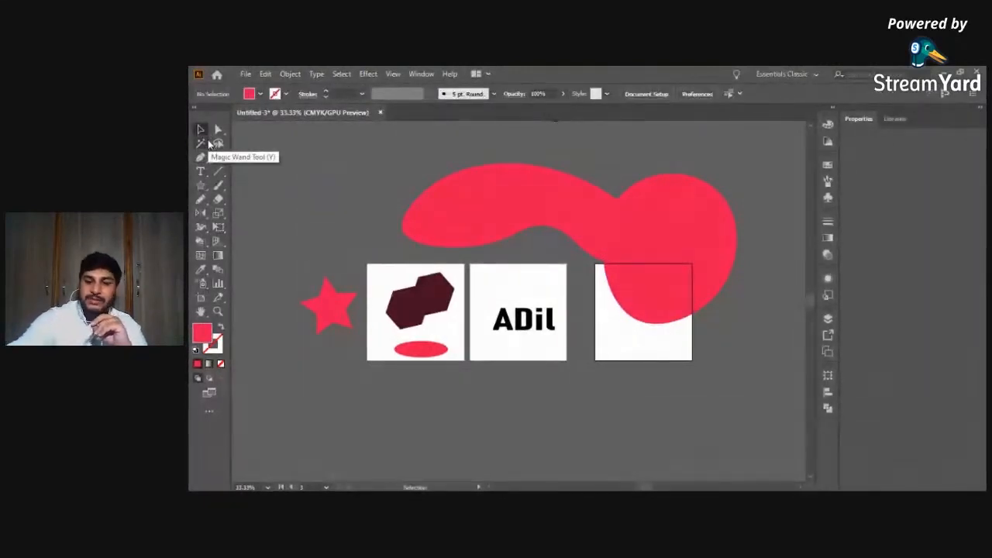
# Move the round shape down and to the right, clear of the arched blob.
pyautogui.moveTo(641, 231); pyautogui.dragTo(689, 271)
# Try a wavy four-point path above the arched blob with the Curvature tool, undo its points and deselect it.
pyautogui.click(218, 157)
pyautogui.click(335, 176)
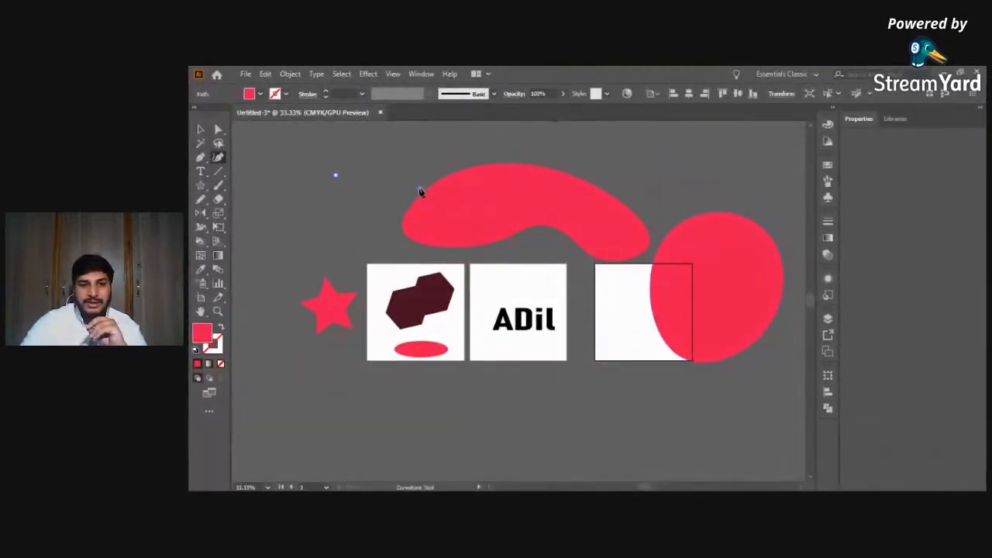
pyautogui.click(470, 160)
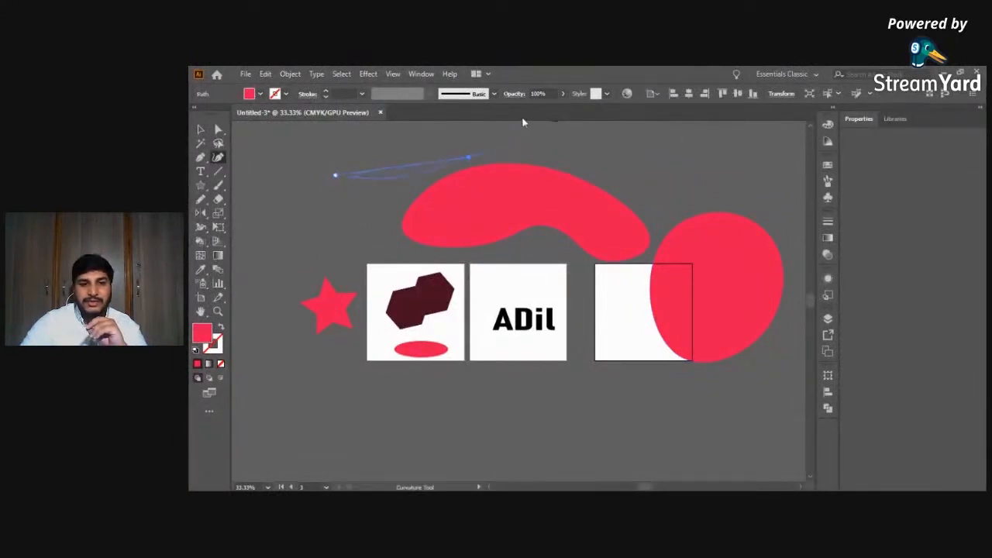
pyautogui.scroll(1, 565, 160)
pyautogui.scroll(2, 560, 163)
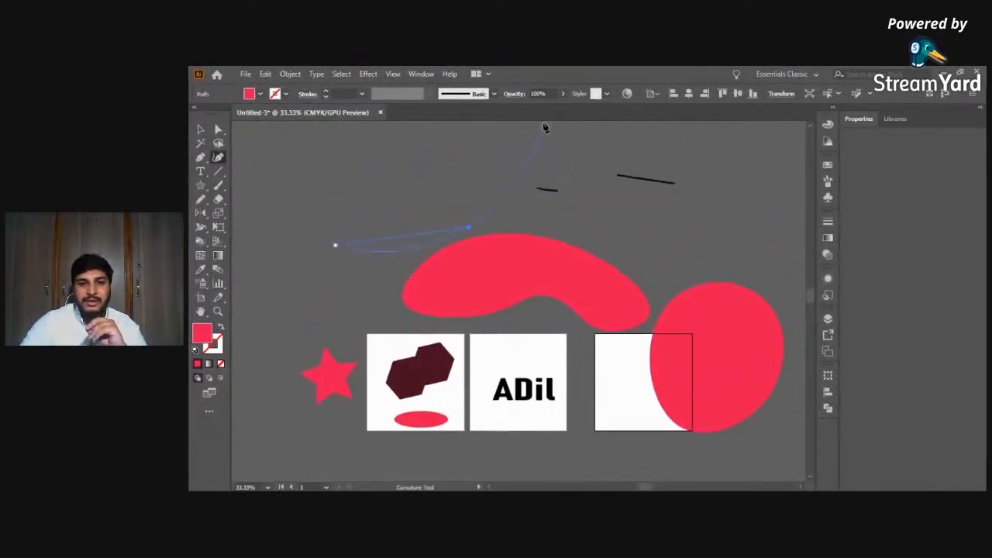
pyautogui.scroll(1, 556, 165)
pyautogui.scroll(1, 557, 164)
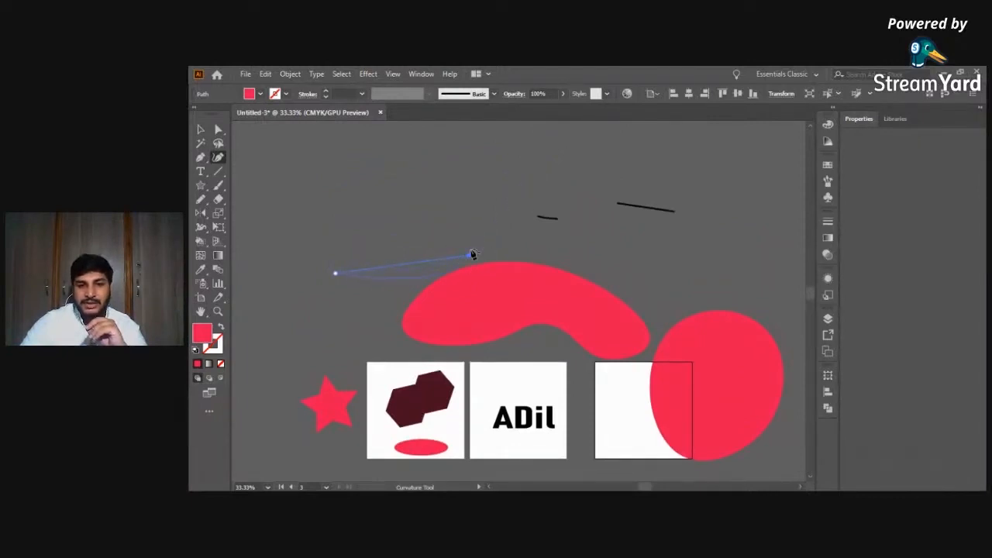
pyautogui.click(638, 183)
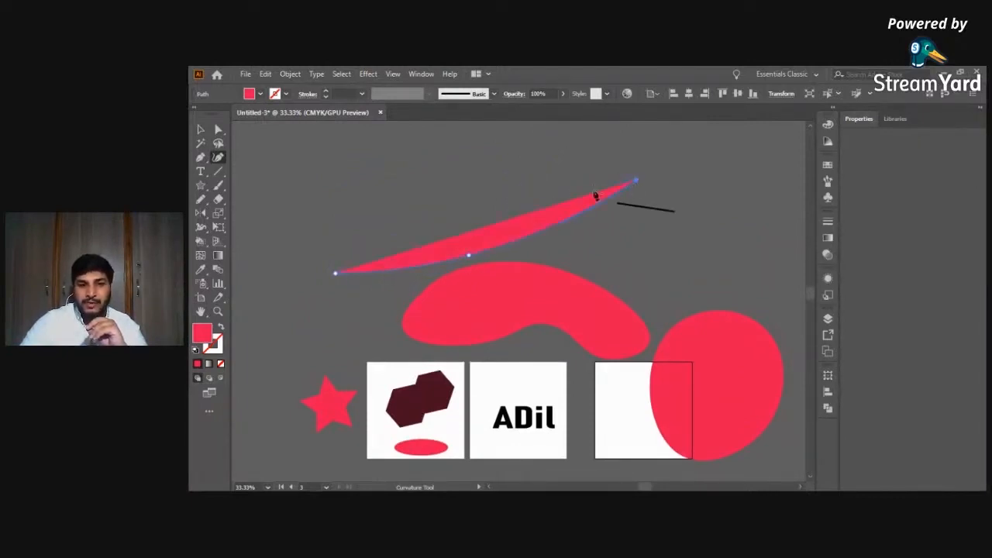
pyautogui.click(697, 180)
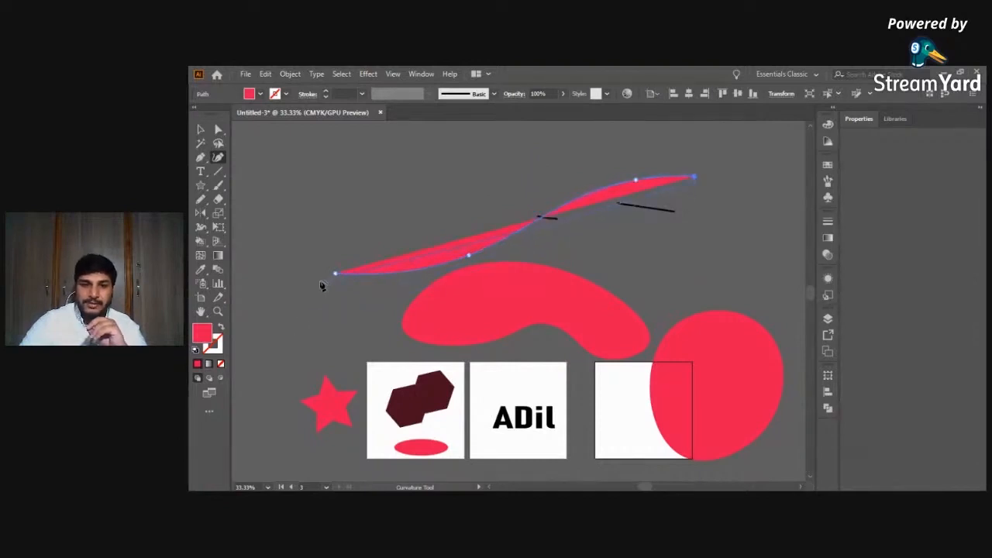
pyautogui.hotkey('ctrl', 'z')
pyautogui.hotkey('ctrl', 'z')
pyautogui.click(201, 131)
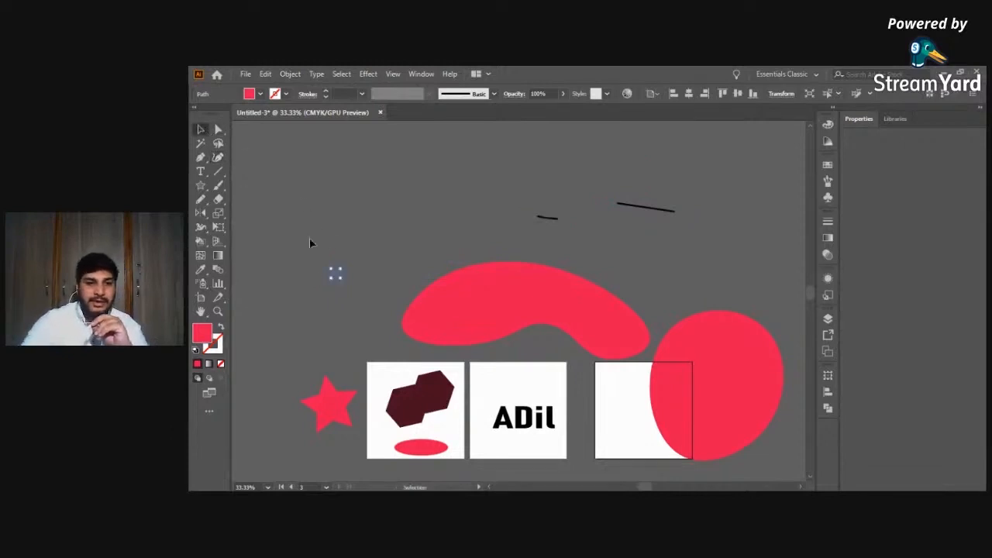
pyautogui.click(387, 311)
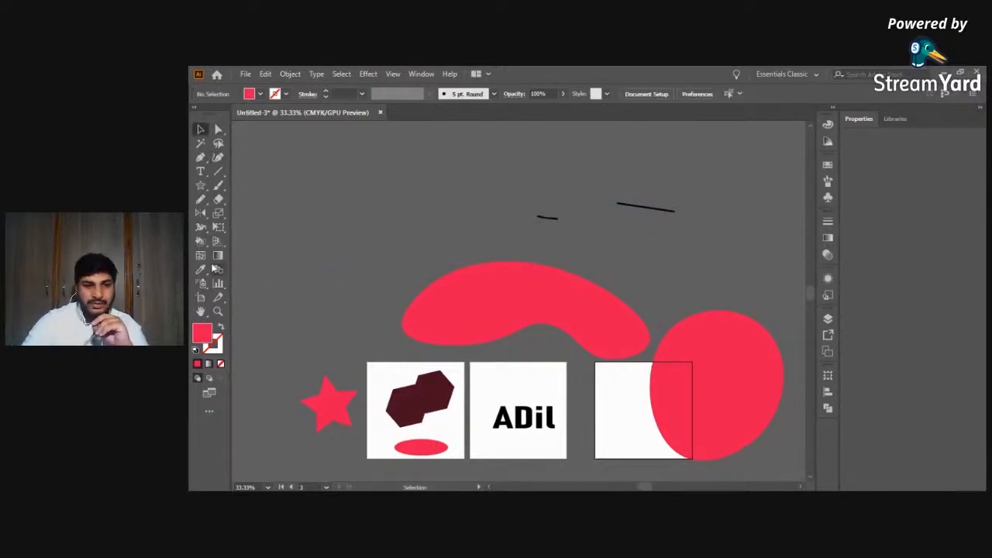
# Fill the arched blob with a linear white-to-black gradient and add a red colour stop in its middle.
pyautogui.click(552, 320)
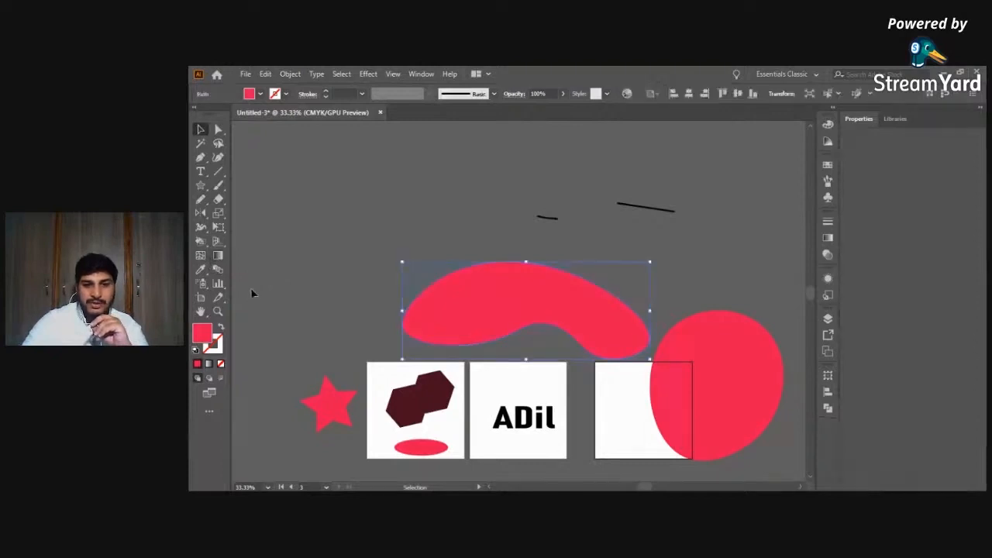
pyautogui.click(218, 255)
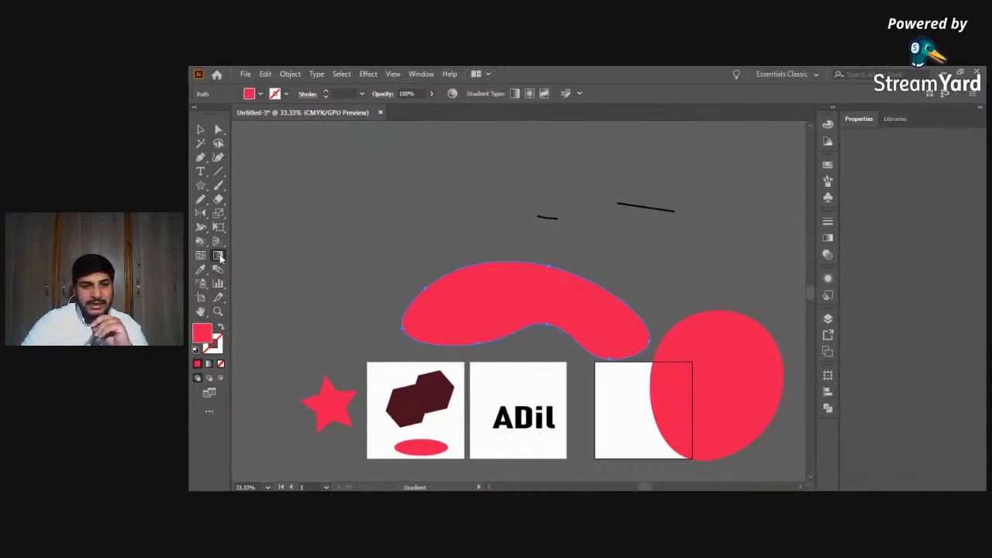
pyautogui.click(828, 237)
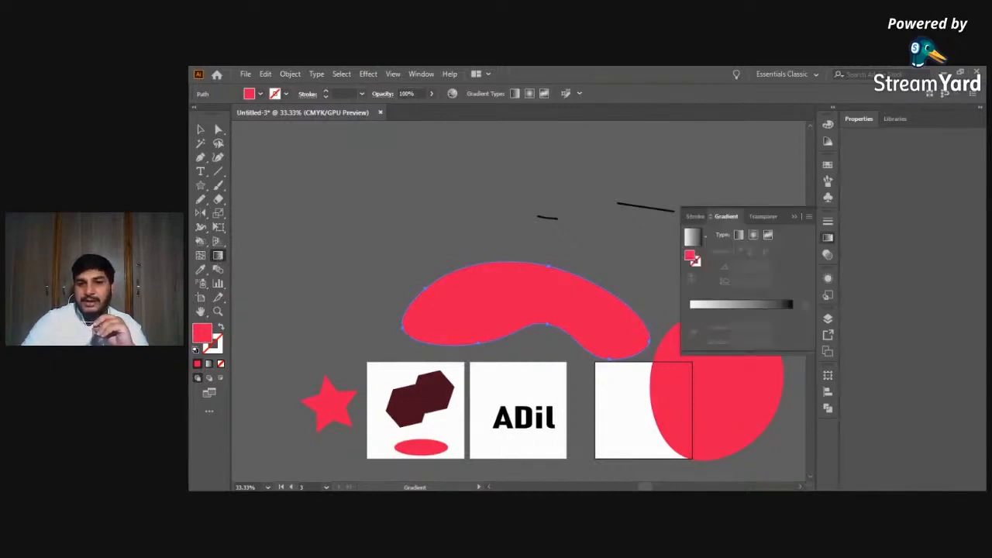
pyautogui.moveTo(749, 306); pyautogui.dragTo(750, 306)
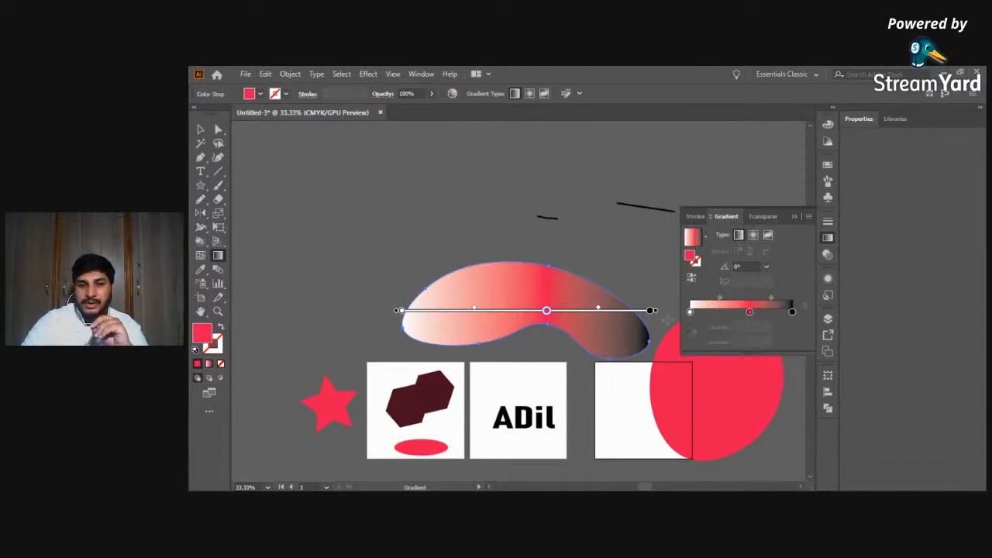
# Shift the gradient's white stop to 19.41%, move the black stop inward, and add more dark stops towards the dark end.
pyautogui.moveTo(649, 310); pyautogui.dragTo(608, 311)
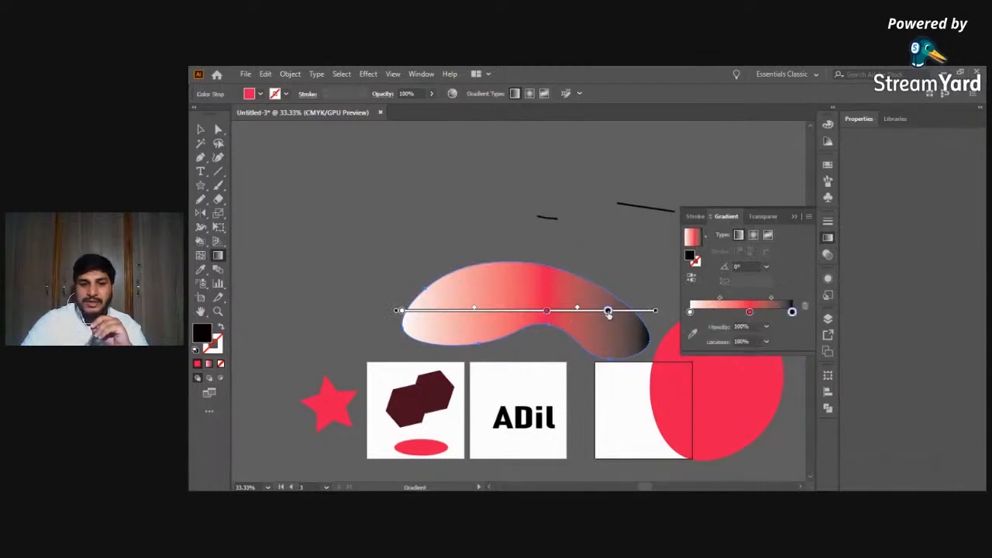
pyautogui.moveTo(401, 310); pyautogui.dragTo(450, 311)
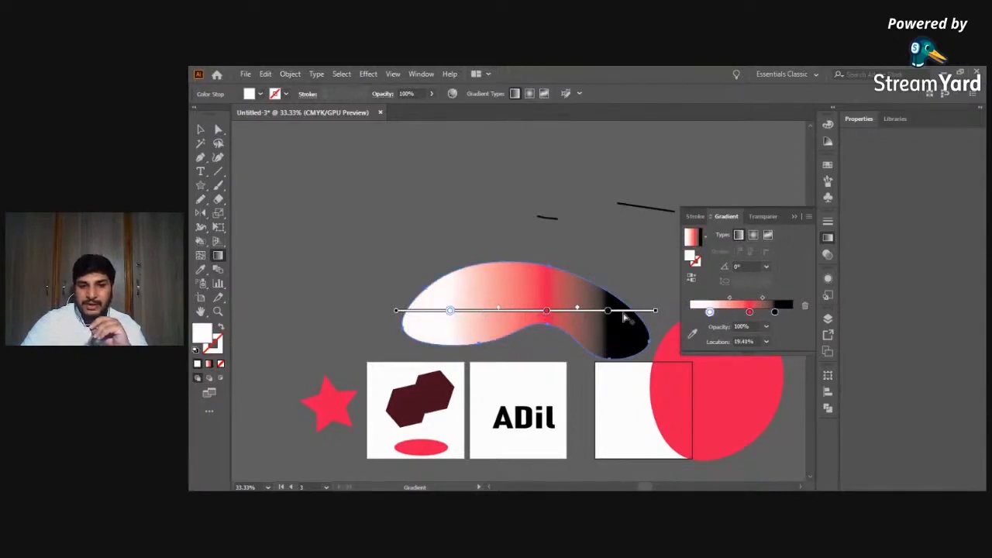
pyautogui.moveTo(608, 311)
pyautogui.mouseDown()
pyautogui.moveTo(628, 311)
pyautogui.moveTo(592, 311)
pyautogui.mouseUp()
pyautogui.click(649, 311)
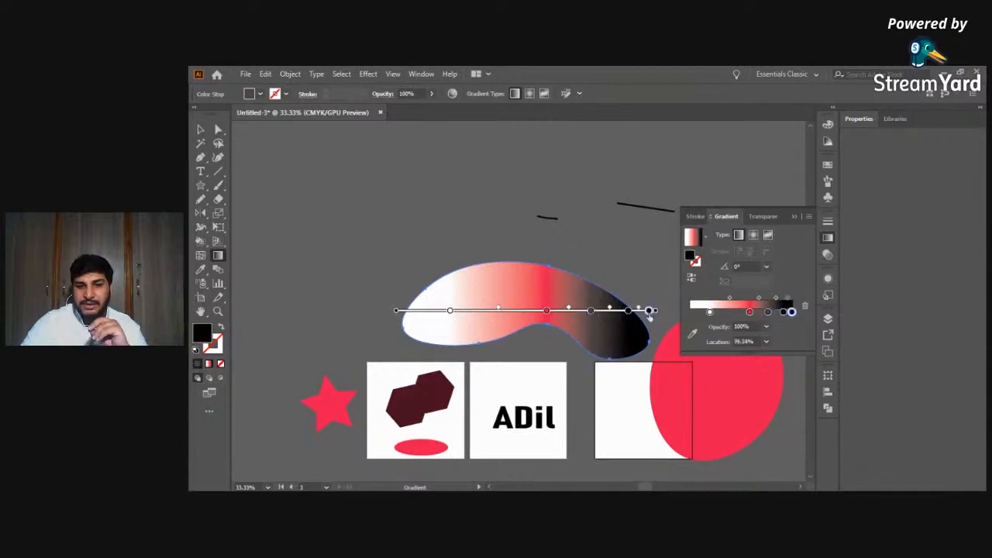
# Add a gradient stop between white and red, place it at 35.92%, and recolour it light green.
pyautogui.click(473, 311)
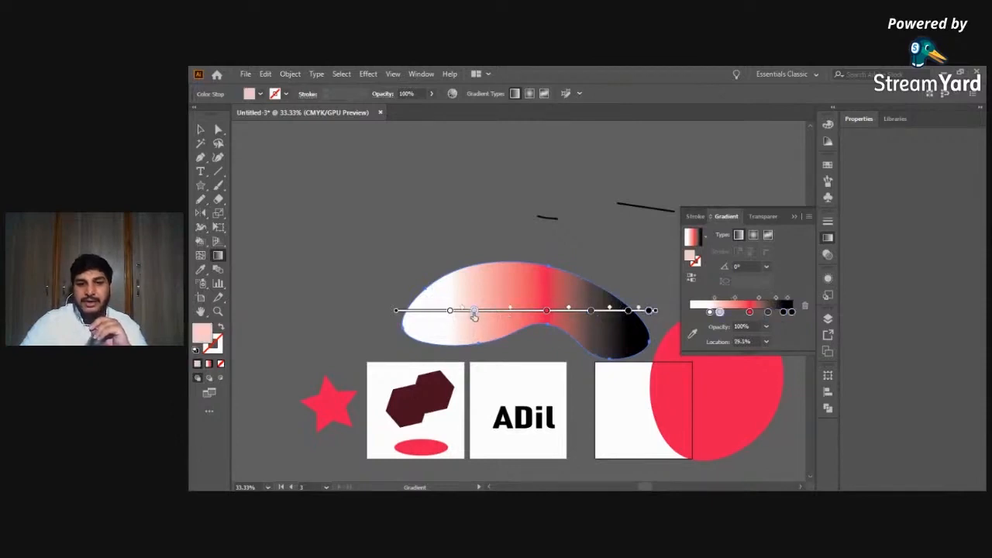
pyautogui.moveTo(472, 311); pyautogui.dragTo(490, 311)
pyautogui.doubleClick(490, 311)
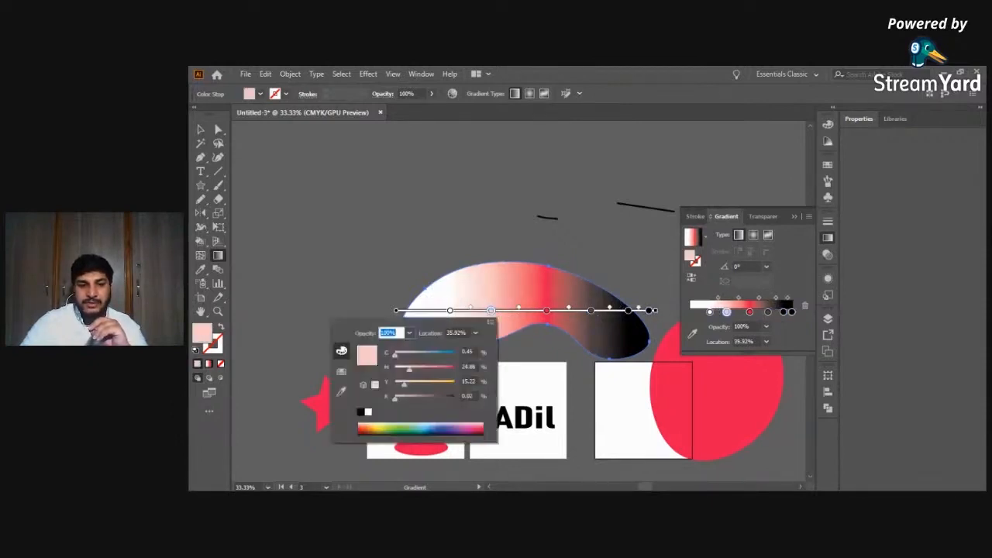
pyautogui.click(393, 428)
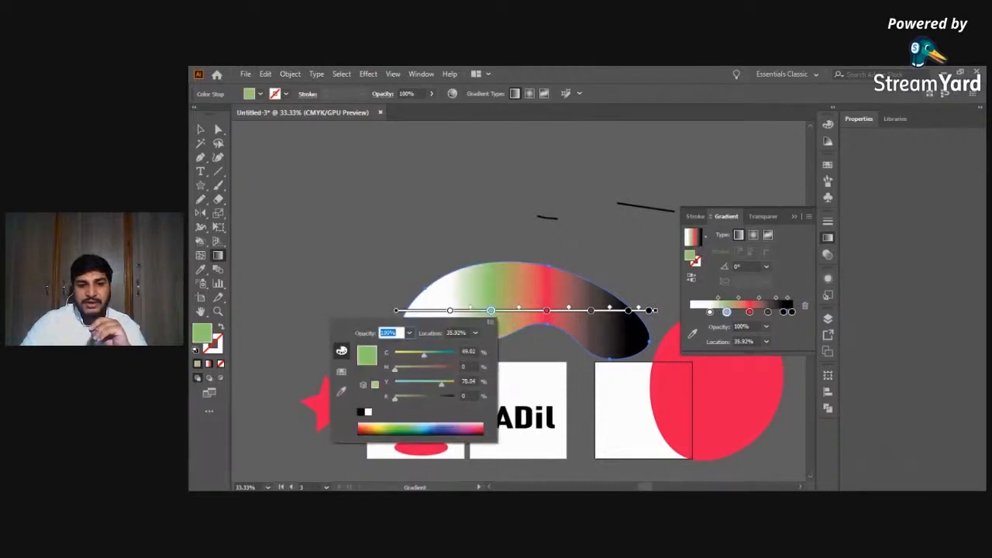
pyautogui.click(547, 235)
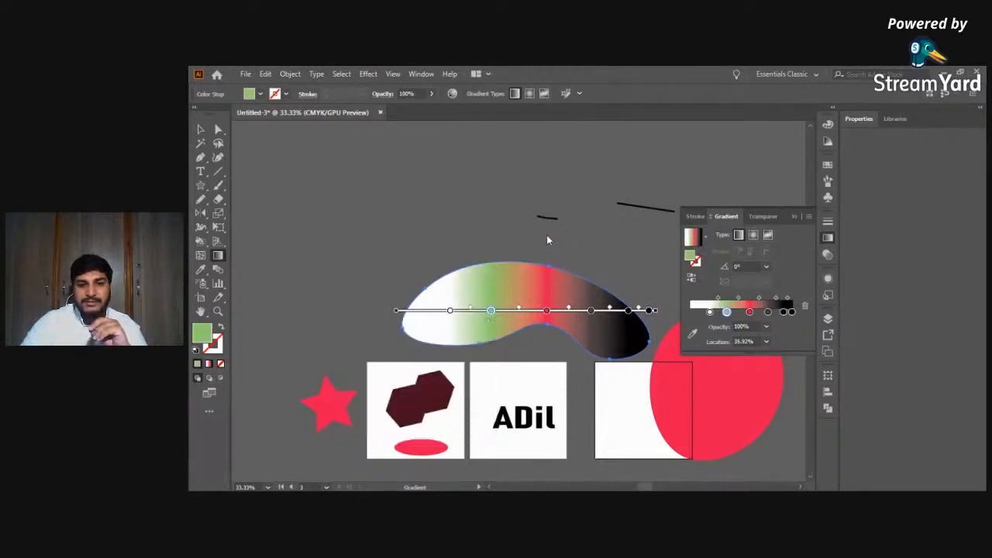
# Move the gradient-filled blob up and to the left, and stretch it vertically to nearly twice its height.
pyautogui.click(200, 129)
pyautogui.moveTo(486, 295); pyautogui.dragTo(414, 184)
pyautogui.moveTo(454, 250); pyautogui.dragTo(468, 334)
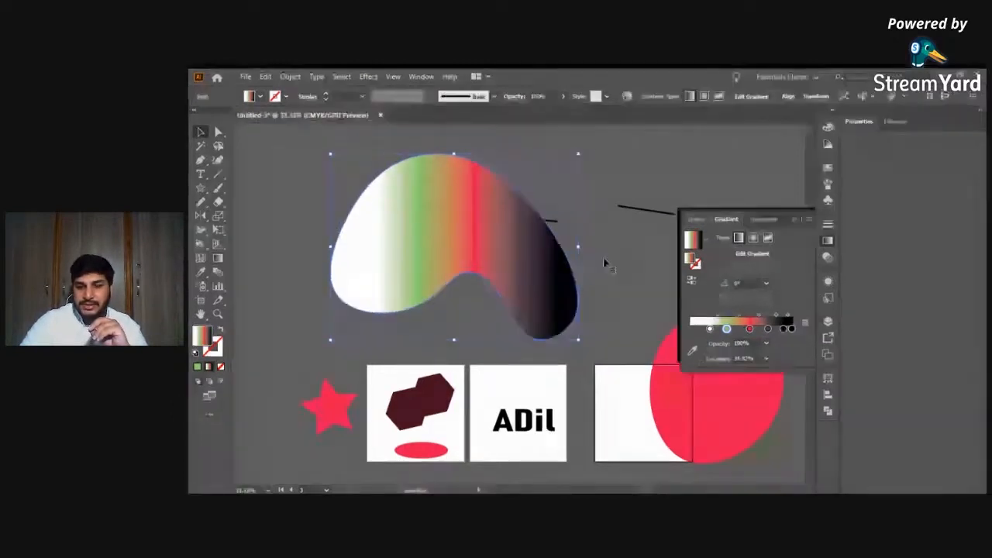
# Give the gradient-filled blob a 12 pt stroke.
pyautogui.click(698, 217)
pyautogui.click(764, 234)
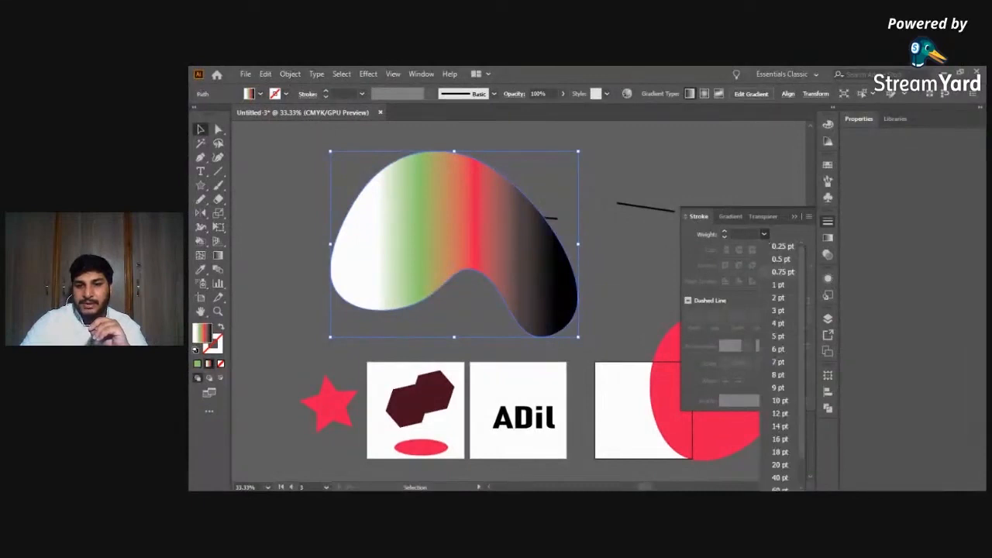
pyautogui.click(769, 278)
pyautogui.click(764, 234)
pyautogui.click(782, 387)
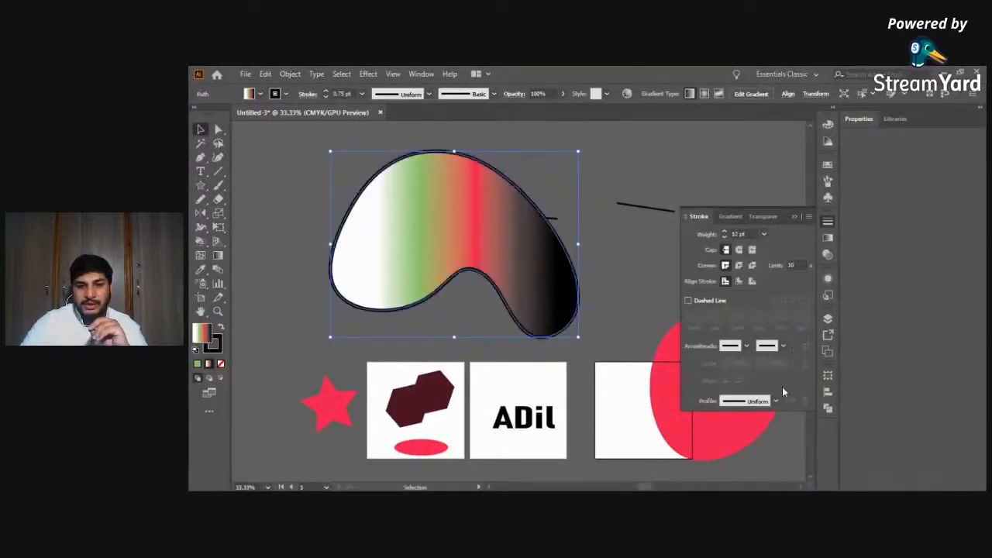
# Recolour the blob's stroke to white and deselect the shape.
pyautogui.click(220, 352)
pyautogui.doubleClick(218, 351)
pyautogui.click(530, 226)
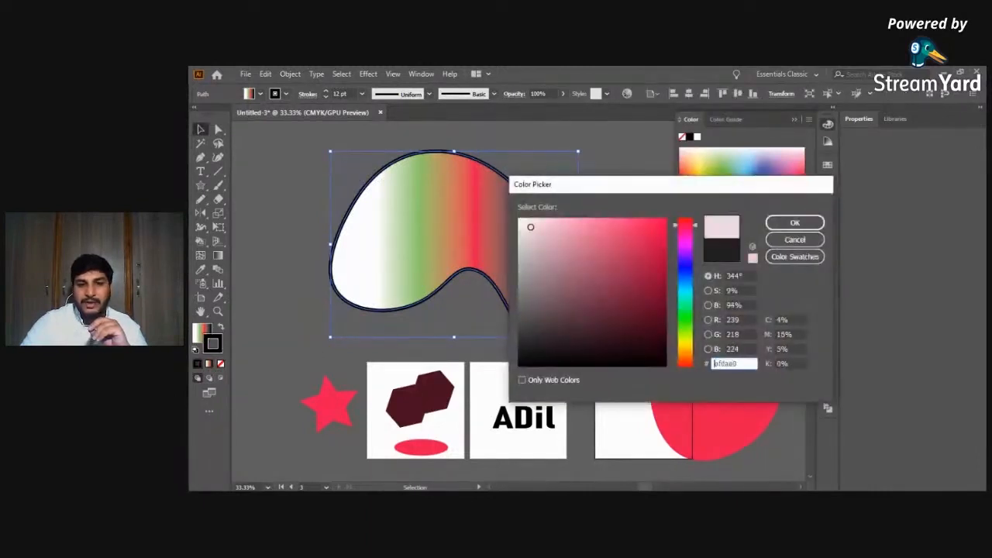
pyautogui.click(795, 223)
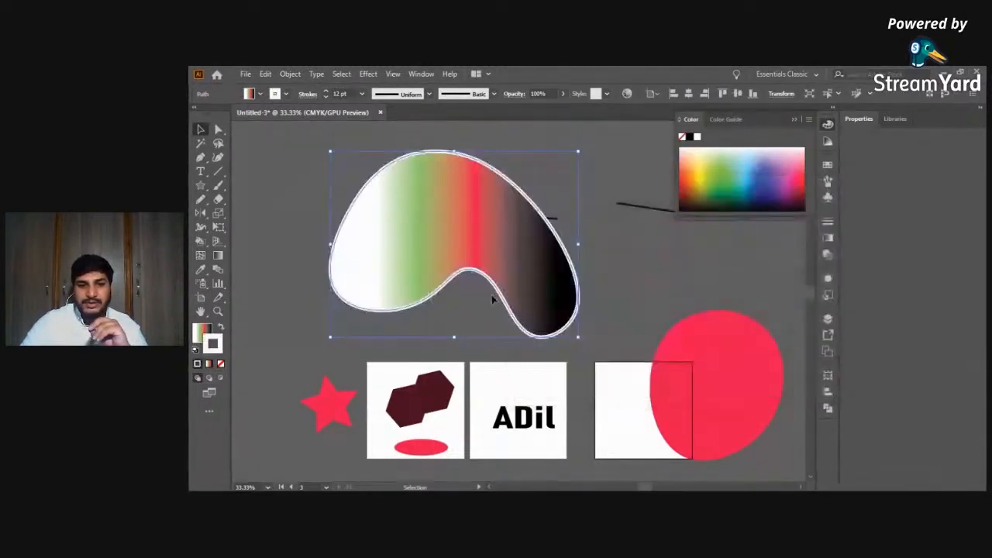
pyautogui.click(761, 288)
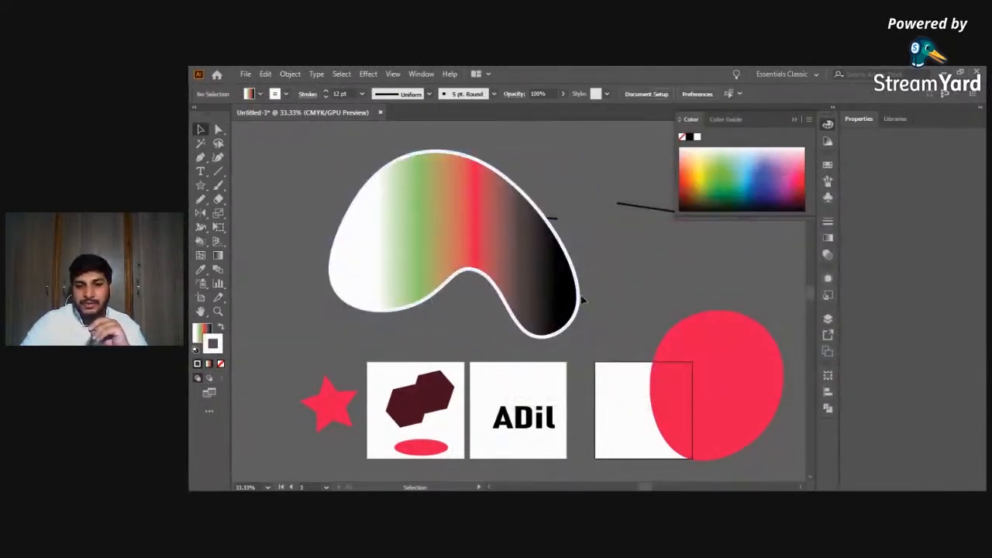
# Turn on dashed strokes with nothing selected and set the first dash and gap to 2 pt each.
pyautogui.click(827, 223)
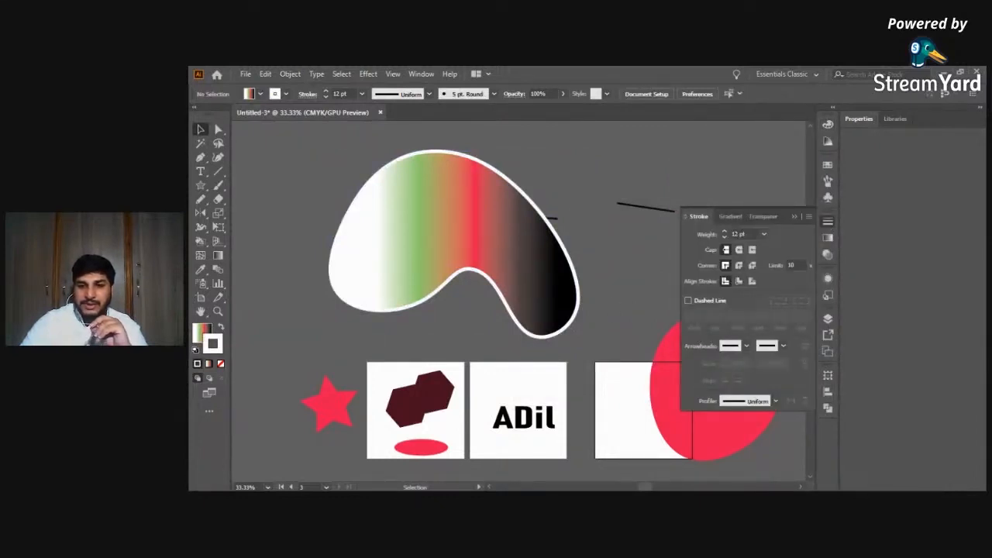
pyautogui.click(689, 301)
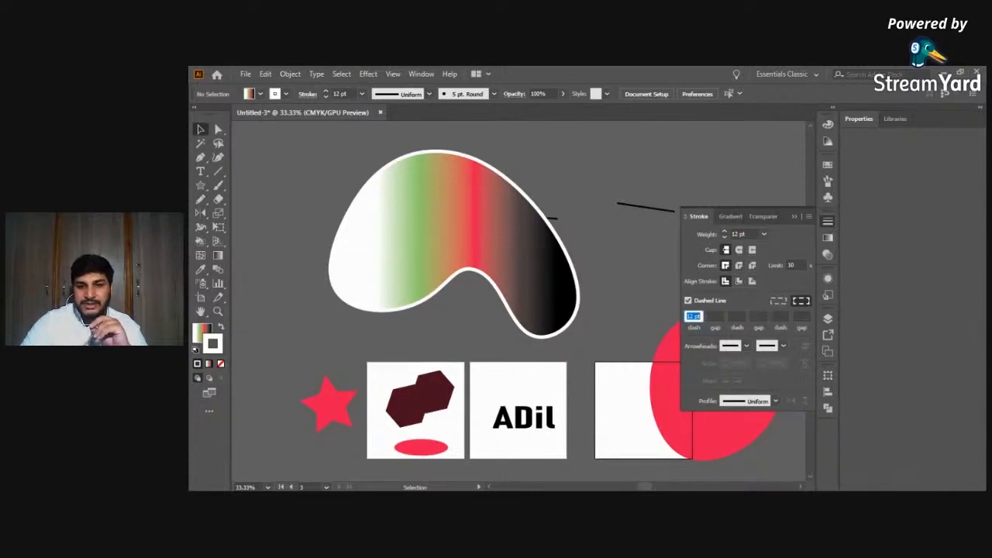
pyautogui.click(715, 317)
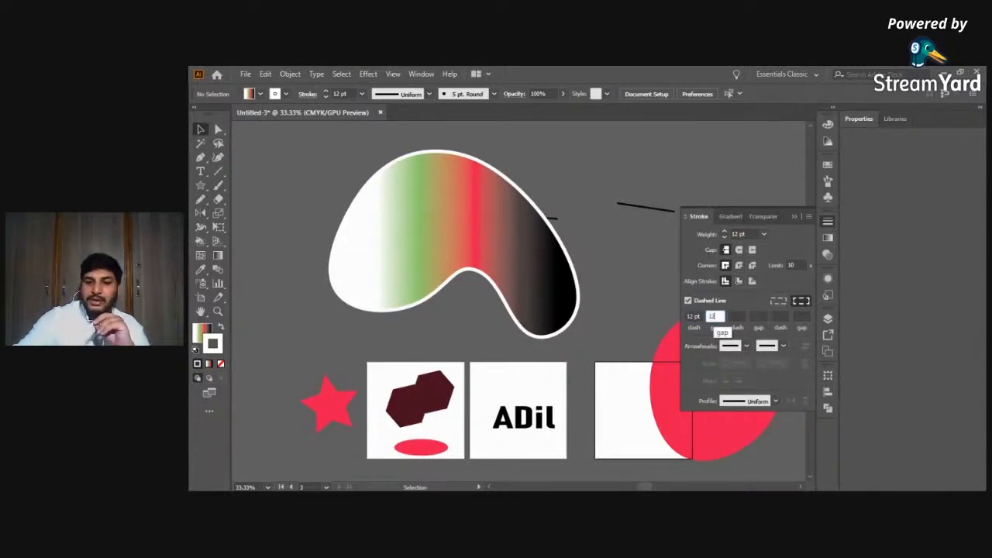
pyautogui.press('Tab')
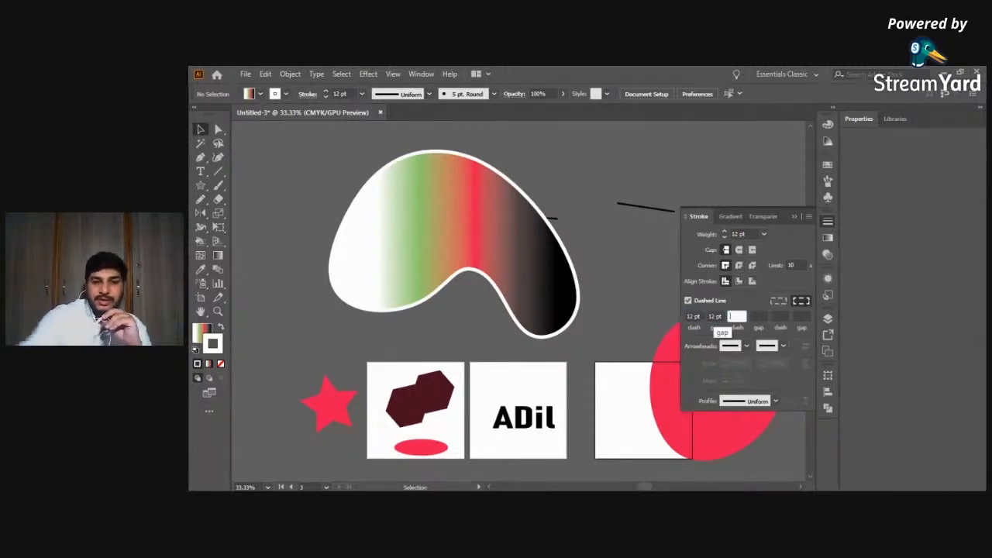
pyautogui.moveTo(696, 317); pyautogui.dragTo(676, 320)
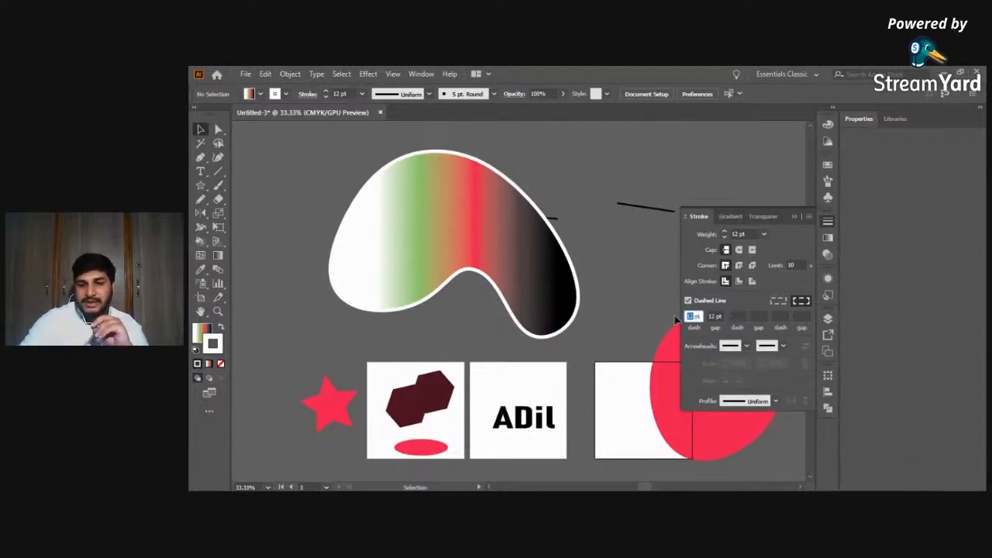
pyautogui.write('1')
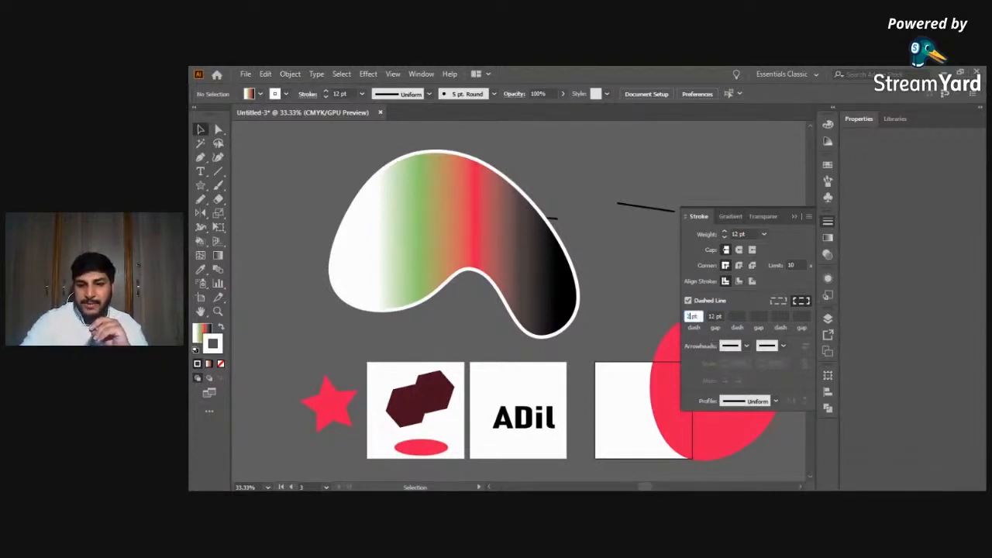
pyautogui.press('Tab')
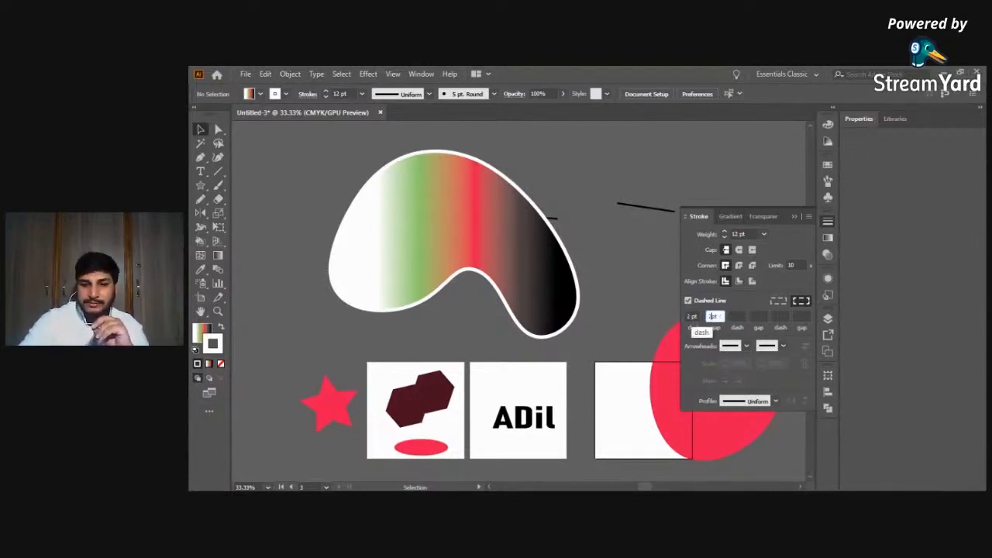
pyautogui.press('Tab')
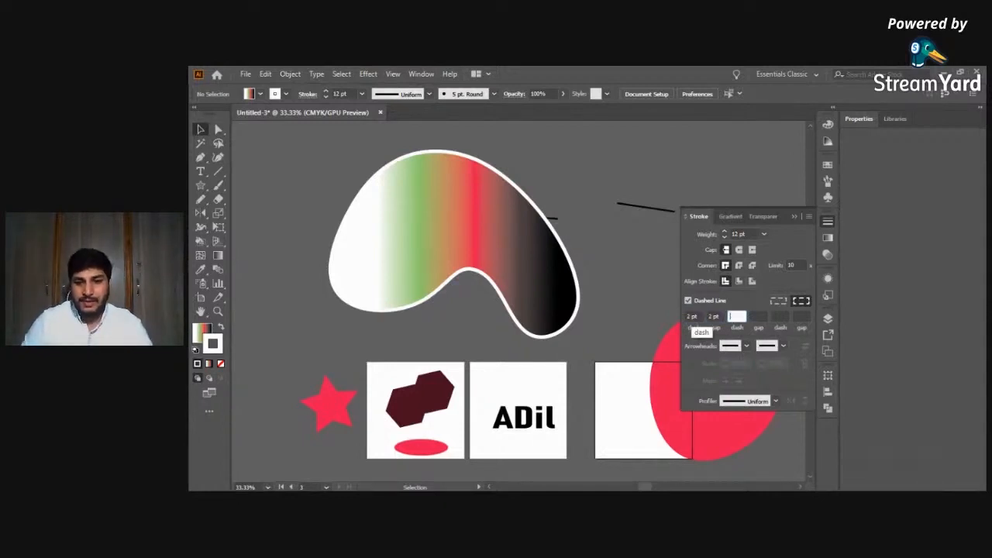
# Set the second dash, second gap and third dash to 2 pt each, and the stroke weight to 2 pt.
pyautogui.write('2')
pyautogui.press('Tab')
pyautogui.write('2')
pyautogui.press('Tab')
pyautogui.write('2')
pyautogui.press('Tab')
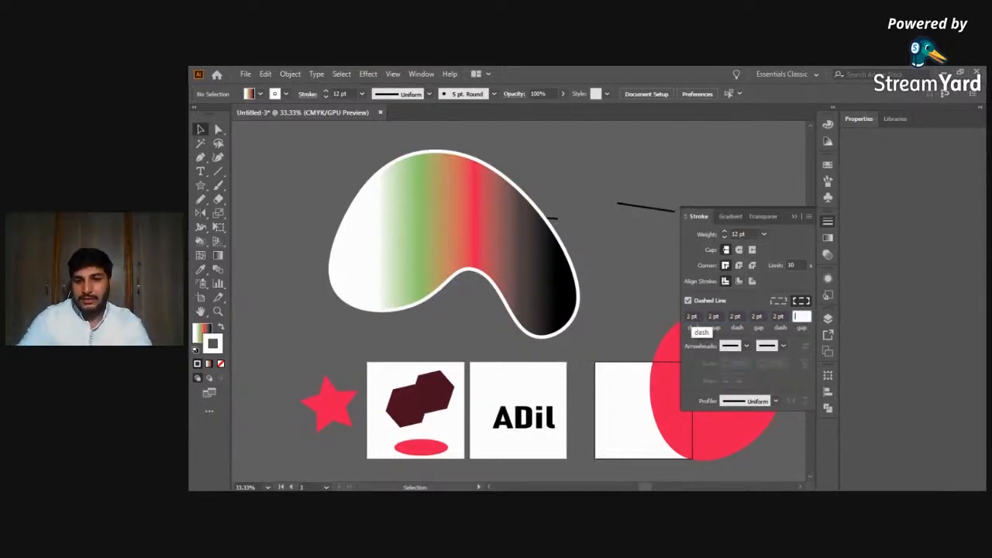
pyautogui.press('Tab')
pyautogui.press('Return')
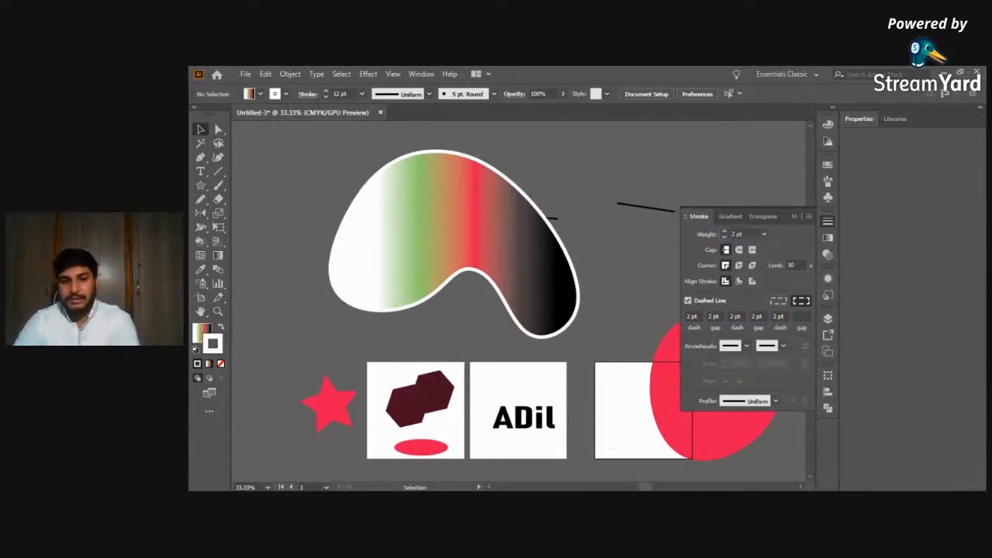
# Make the gradient-filled blob's stroke dashed and set its last gap to 2 pt.
pyautogui.click(557, 331)
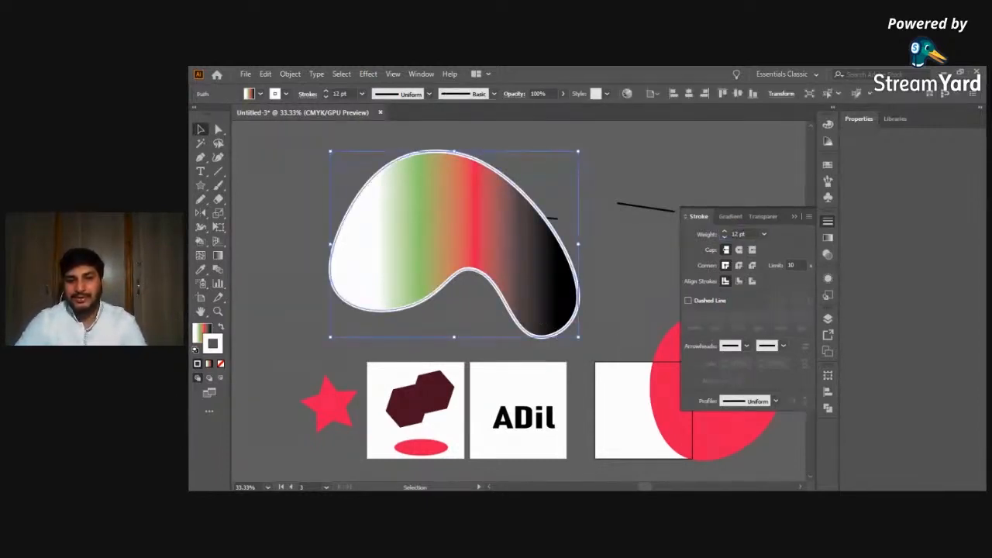
pyautogui.click(688, 300)
pyautogui.click(802, 316)
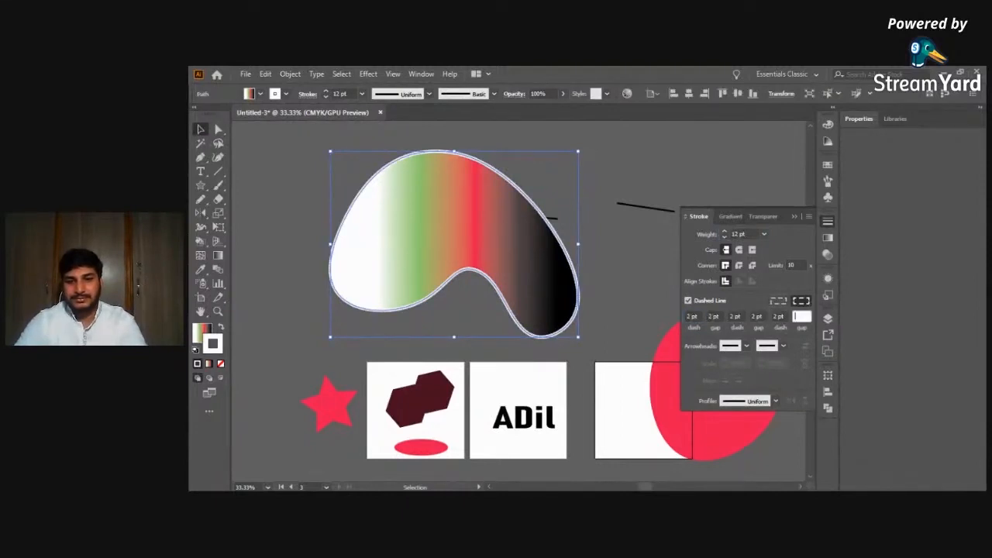
pyautogui.write('4')
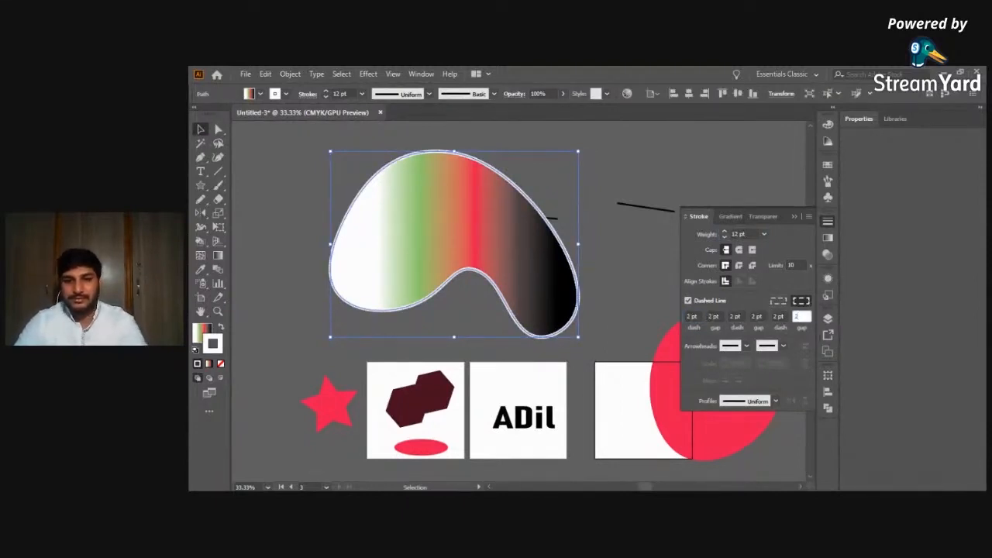
pyautogui.press('Tab')
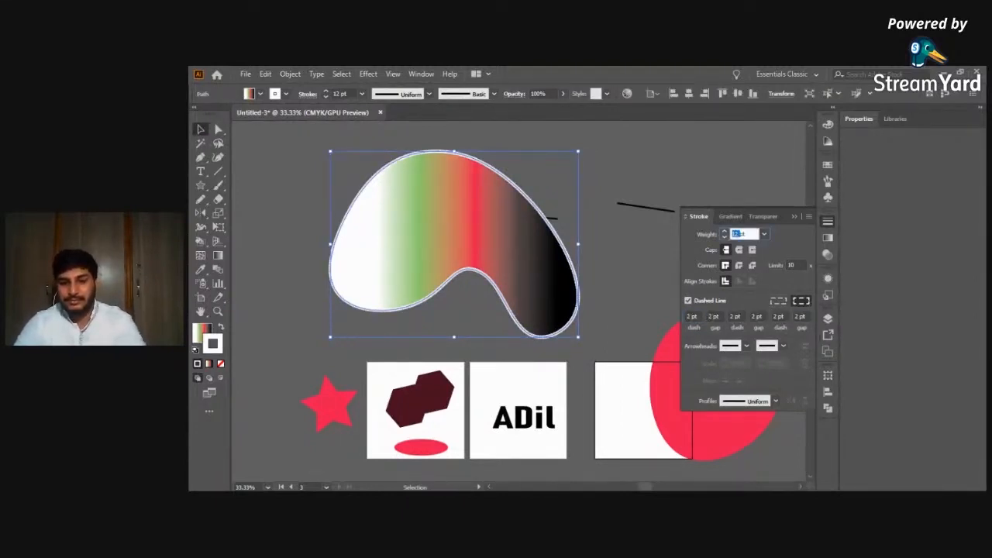
# Set the blob's stroke weight and all three of its dashes and gaps to 10 pt each.
pyautogui.doubleClick(689, 316)
pyautogui.write('10')
pyautogui.doubleClick(711, 317)
pyautogui.write('10')
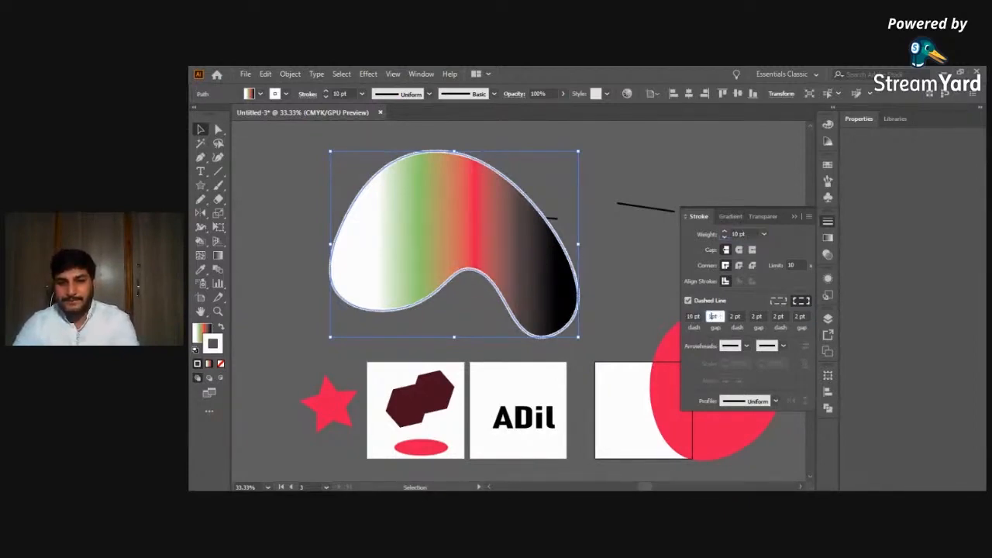
pyautogui.doubleClick(733, 317)
pyautogui.write('10')
pyautogui.doubleClick(756, 317)
pyautogui.write('10')
pyautogui.doubleClick(778, 316)
pyautogui.write('10')
pyautogui.doubleClick(800, 316)
pyautogui.write('10')
pyautogui.click(642, 324)
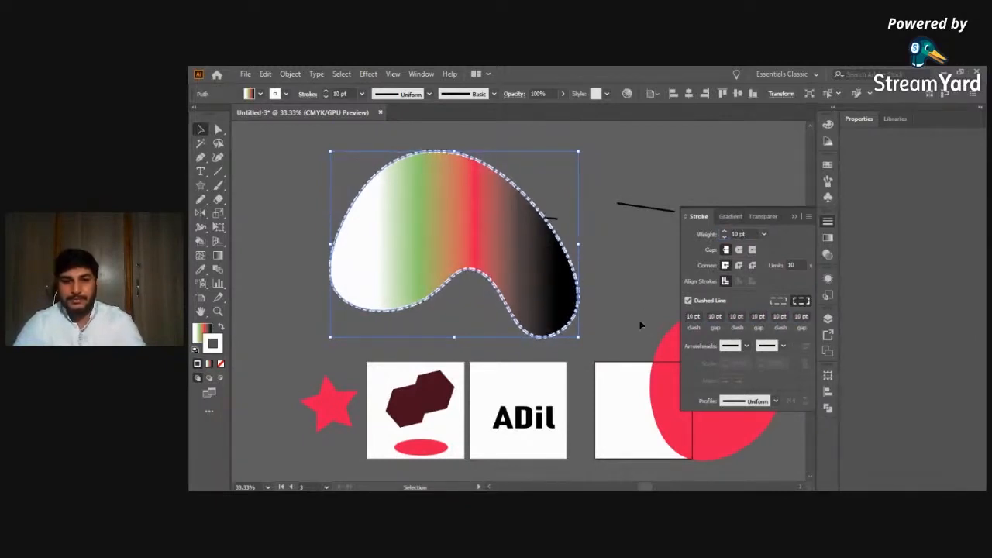
# Remove the gradient fill from the blob, keep only its dashed white stroke, and deselect it.
pyautogui.scroll(3, 572, 276)
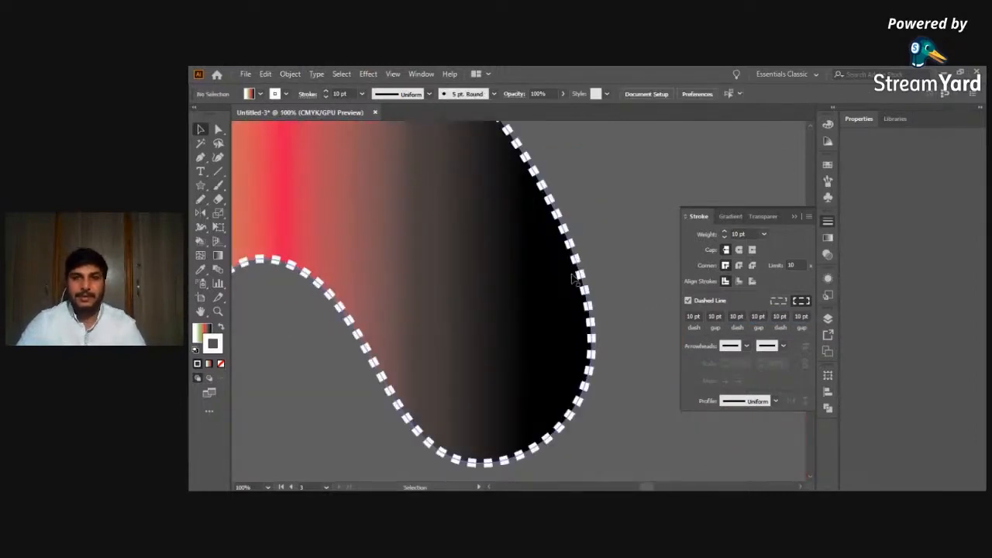
pyautogui.scroll(6, 600, 285)
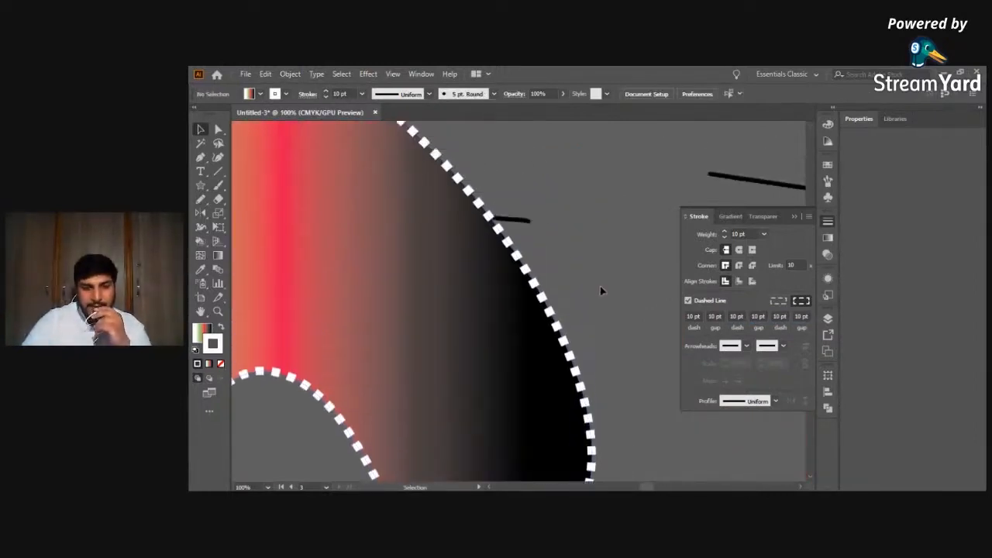
pyautogui.scroll(1, 601, 290)
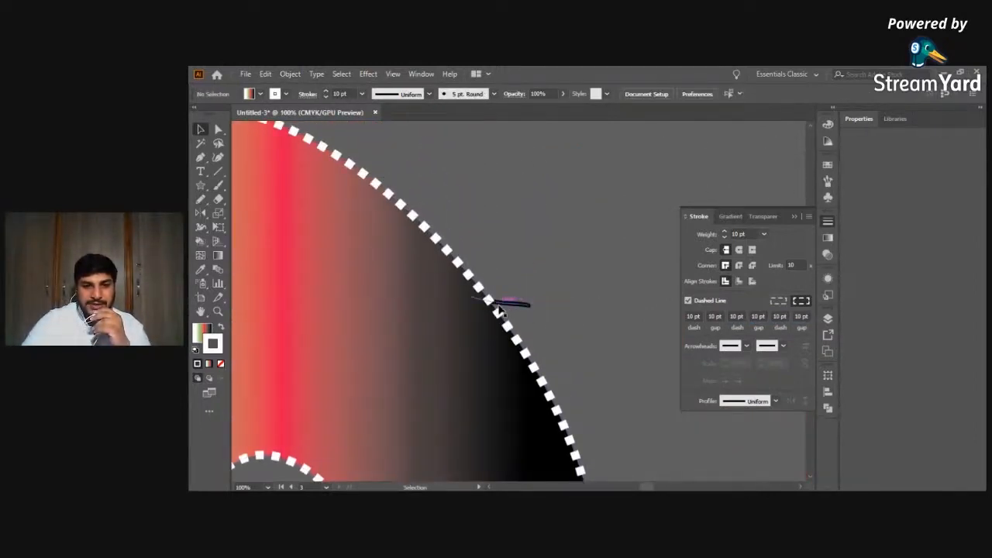
pyautogui.scroll(-2, 565, 331)
pyautogui.scroll(-2, 565, 332)
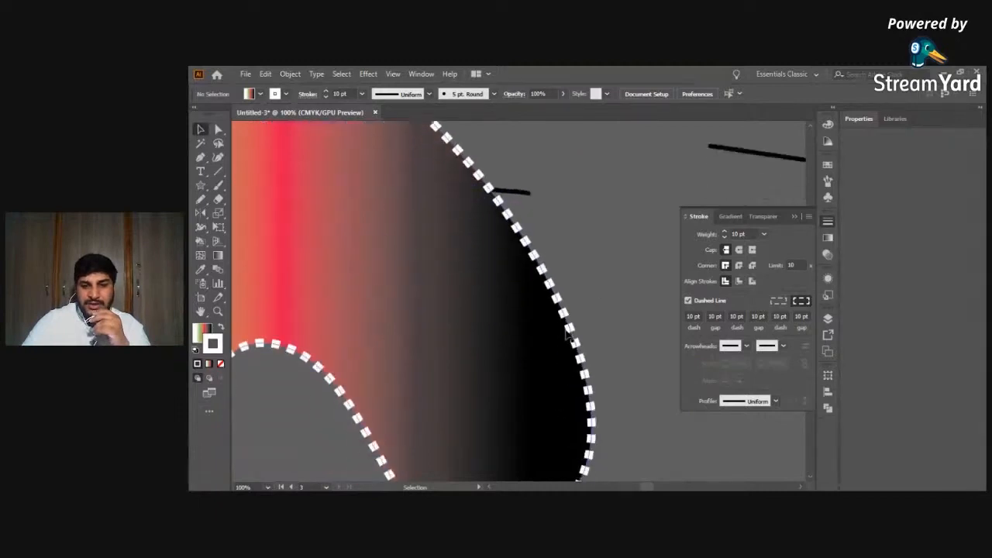
pyautogui.click(524, 377)
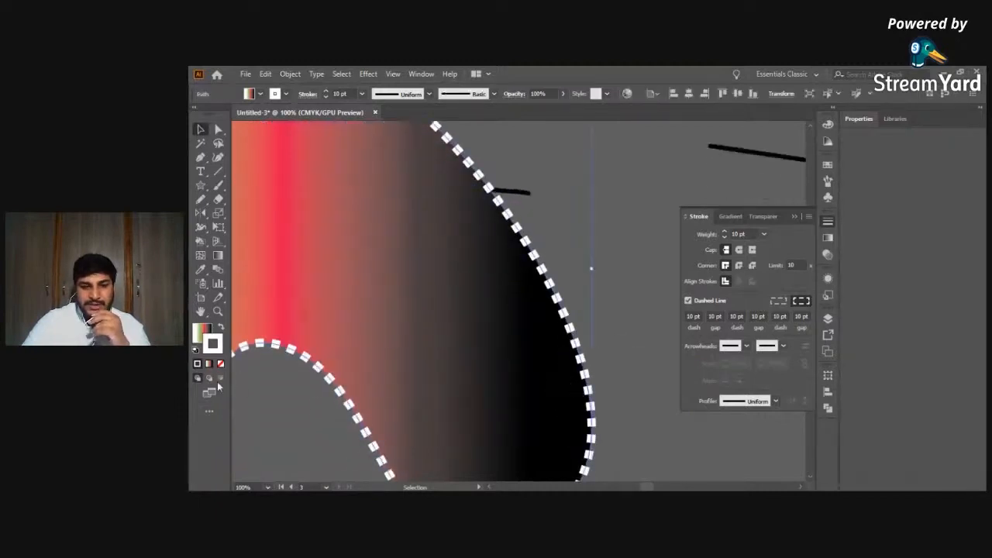
pyautogui.click(201, 336)
pyautogui.click(221, 364)
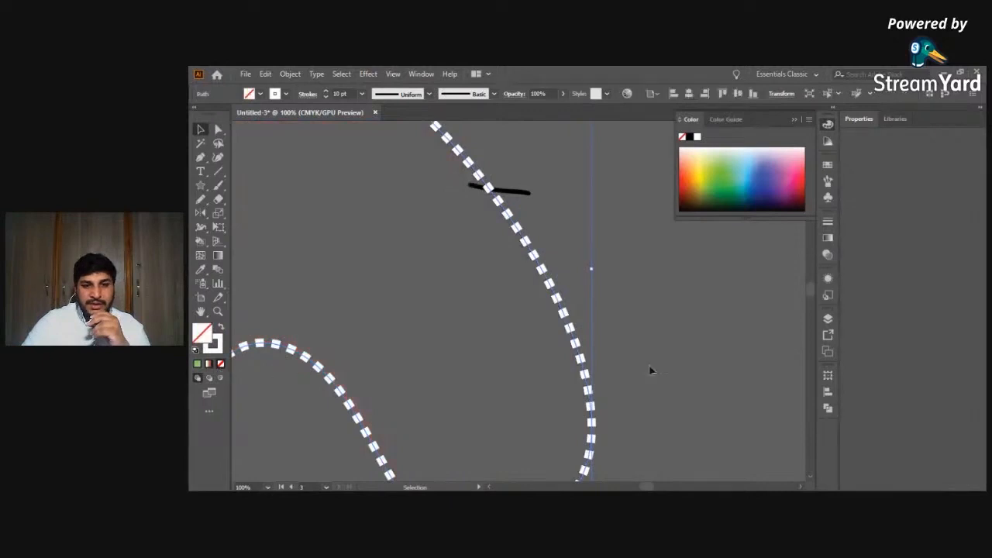
pyautogui.click(673, 371)
# Move the dashed outline left and slightly up, clear of the short black line, and deselect it.
pyautogui.scroll(-4, 673, 371)
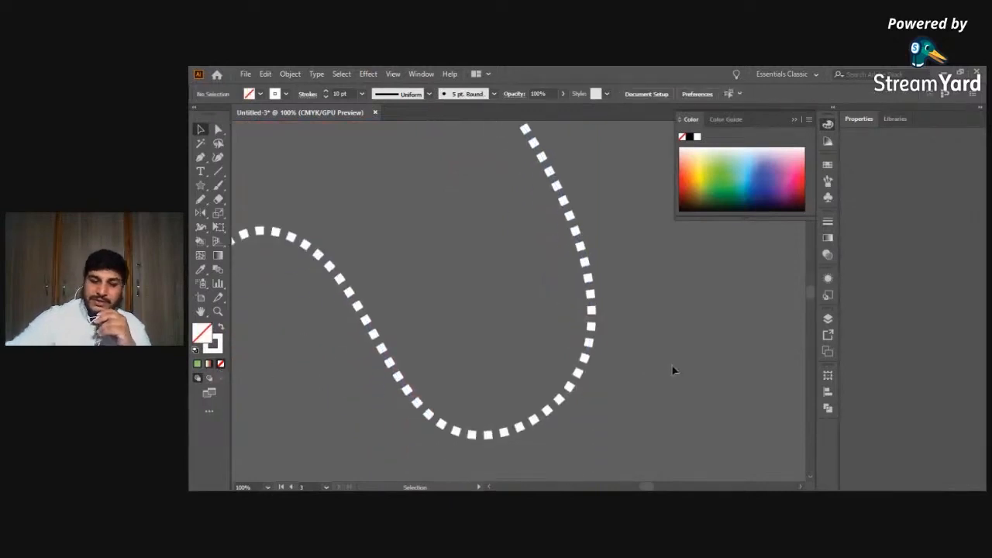
pyautogui.hotkey('ctrl', '-')
pyautogui.hotkey('ctrl', '-')
pyautogui.hotkey('ctrl', '-')
pyautogui.hotkey('ctrl', '-')
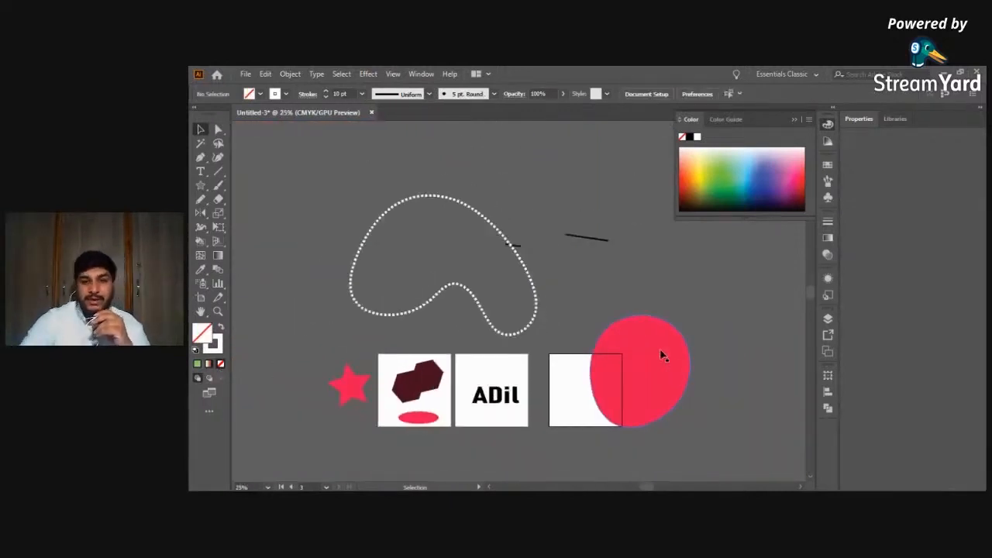
pyautogui.moveTo(536, 305); pyautogui.dragTo(503, 296)
pyautogui.click(521, 302)
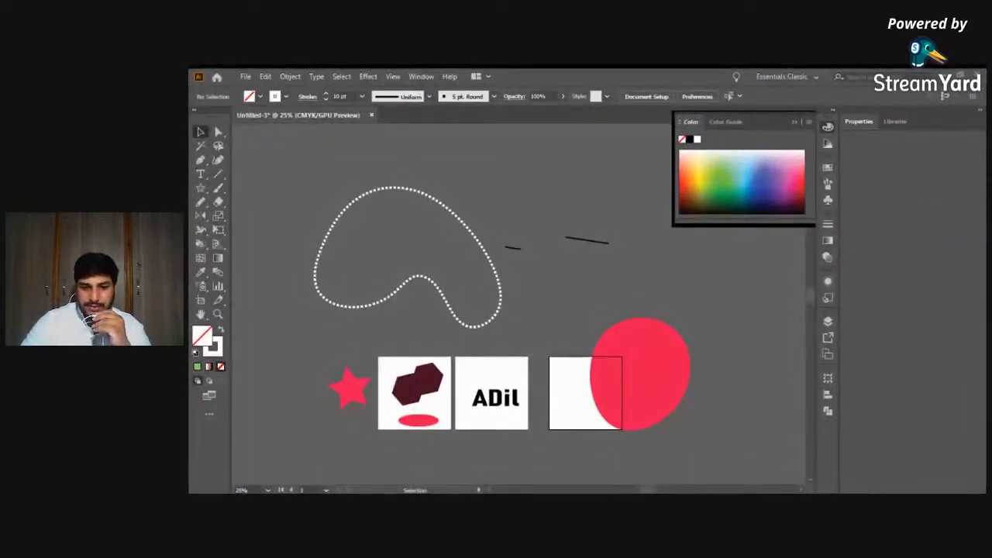
# Restore the window from full size and move the large red blob off the blank artboard, just beyond its right edge.
pyautogui.click(962, 75)
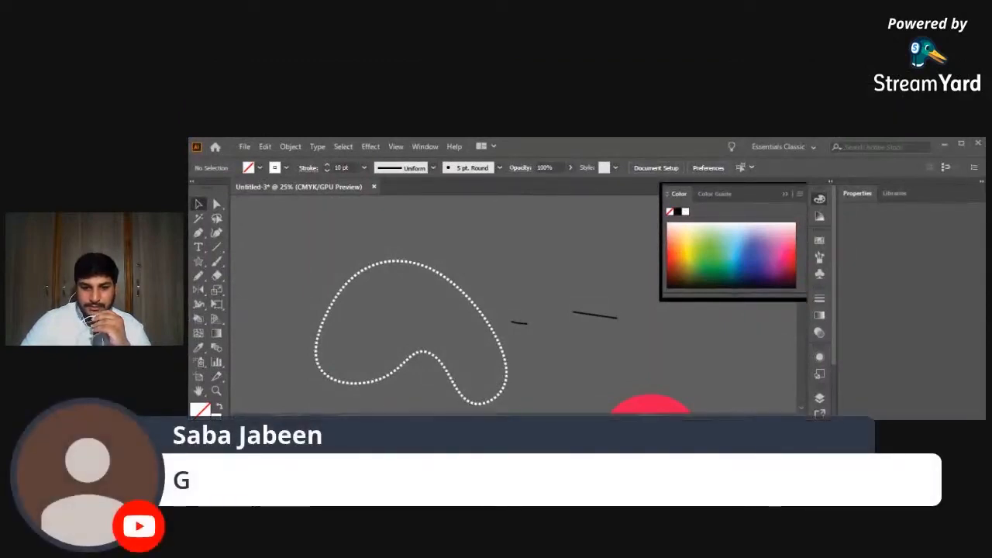
pyautogui.scroll(-3, 610, 331)
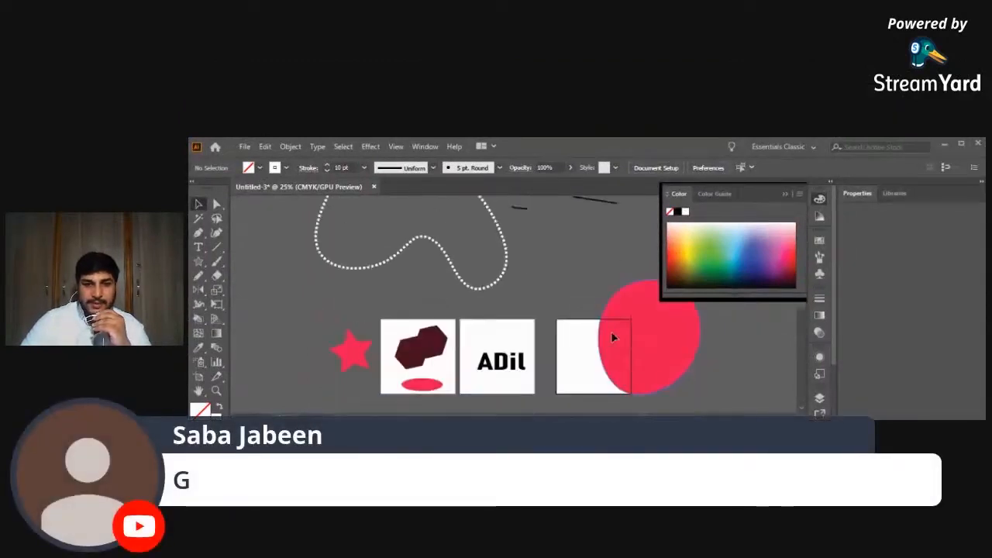
pyautogui.moveTo(639, 342); pyautogui.dragTo(673, 348)
pyautogui.click(764, 378)
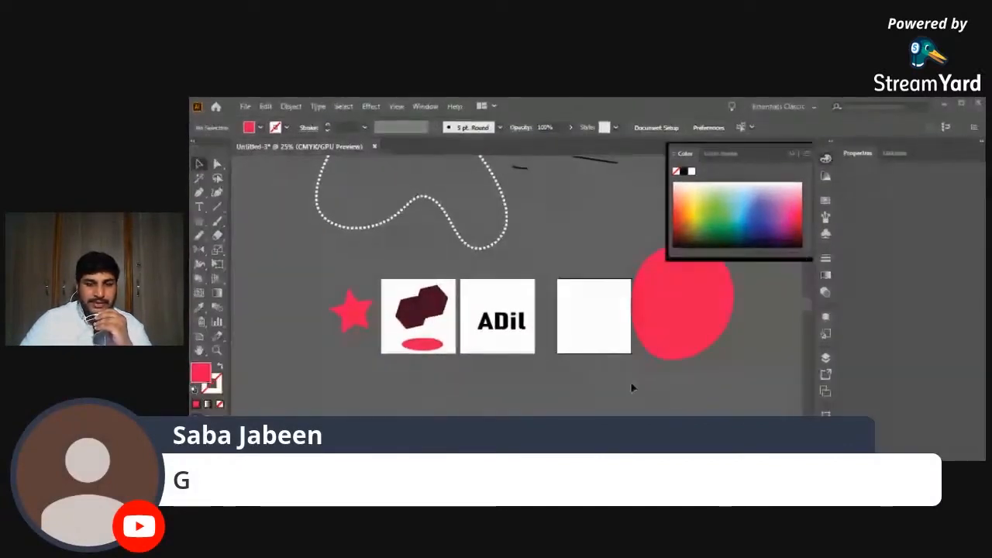
pyautogui.scroll(1, 632, 388)
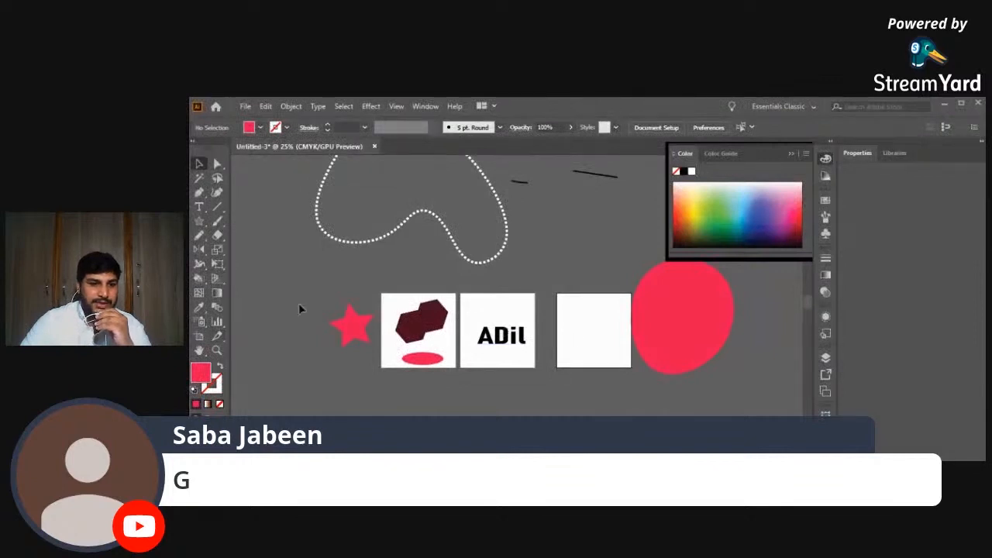
pyautogui.scroll(1, 299, 310)
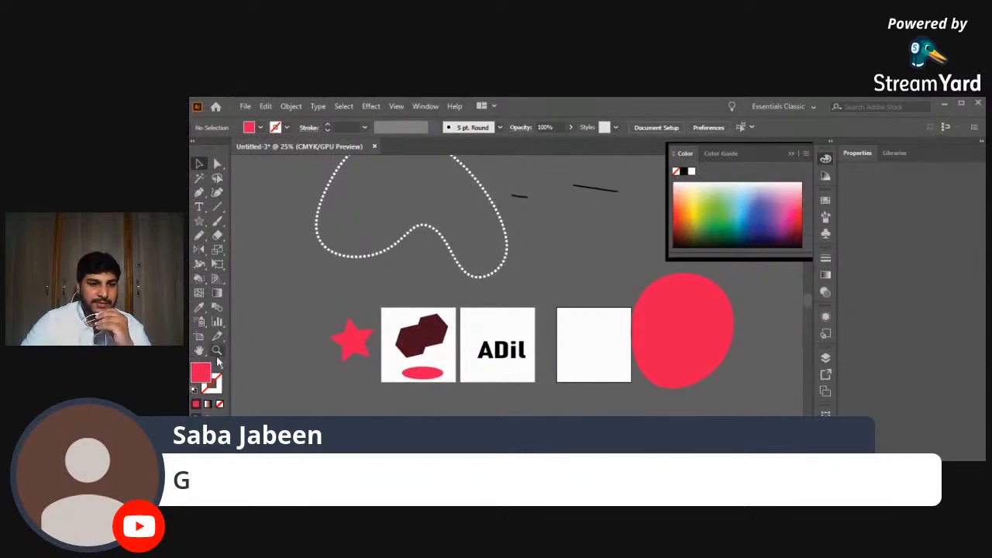
pyautogui.moveTo(199, 350); pyautogui.dragTo(236, 357)
pyautogui.moveTo(478, 355); pyautogui.dragTo(400, 397)
pyautogui.moveTo(453, 362); pyautogui.dragTo(512, 310)
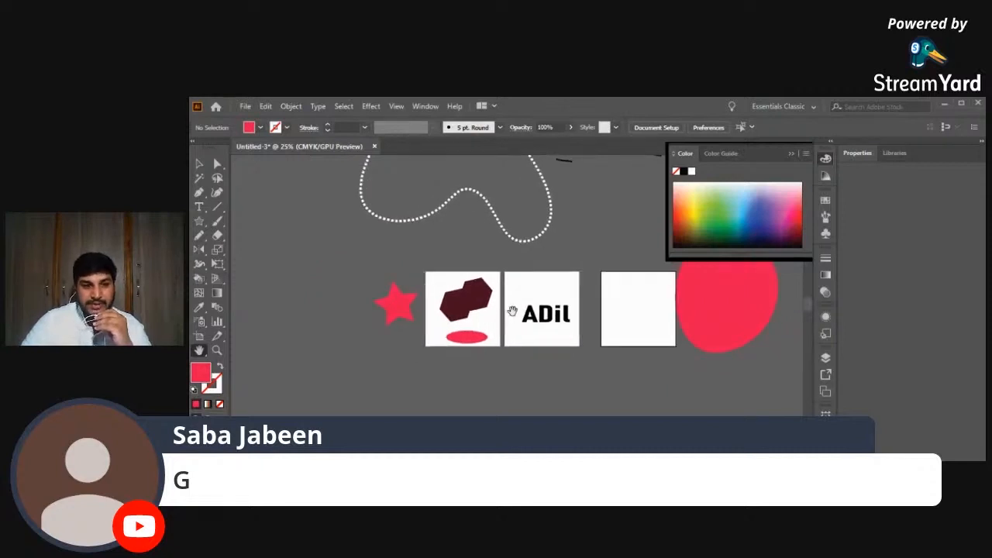
pyautogui.moveTo(525, 308); pyautogui.dragTo(527, 328)
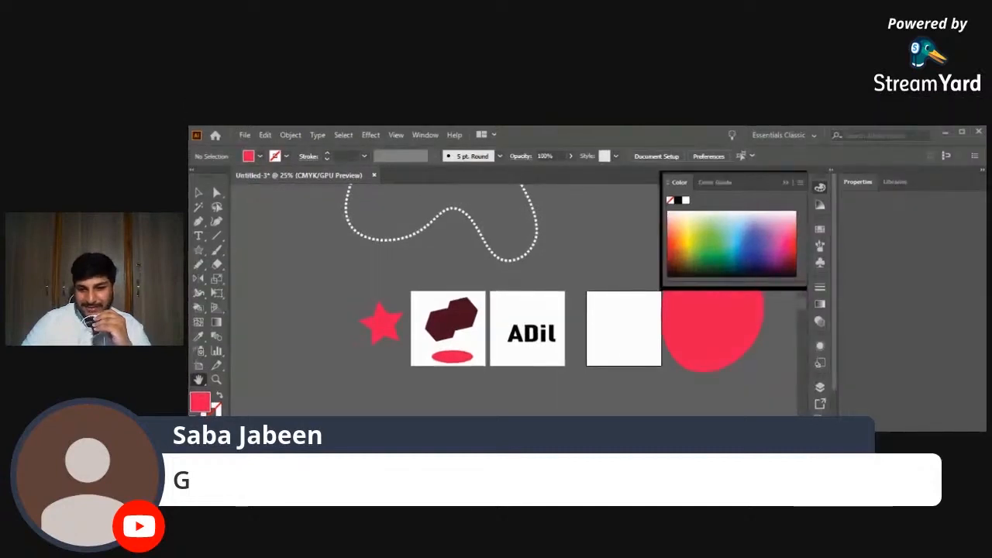
pyautogui.moveTo(607, 370); pyautogui.dragTo(596, 358)
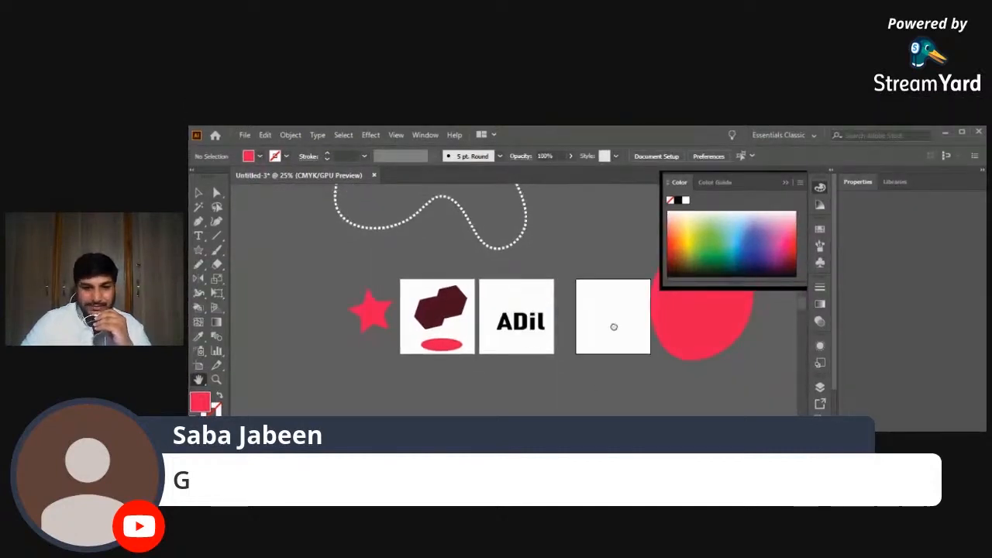
# Delete all the artwork in the document, leaving the three artboards empty.
pyautogui.click(200, 193)
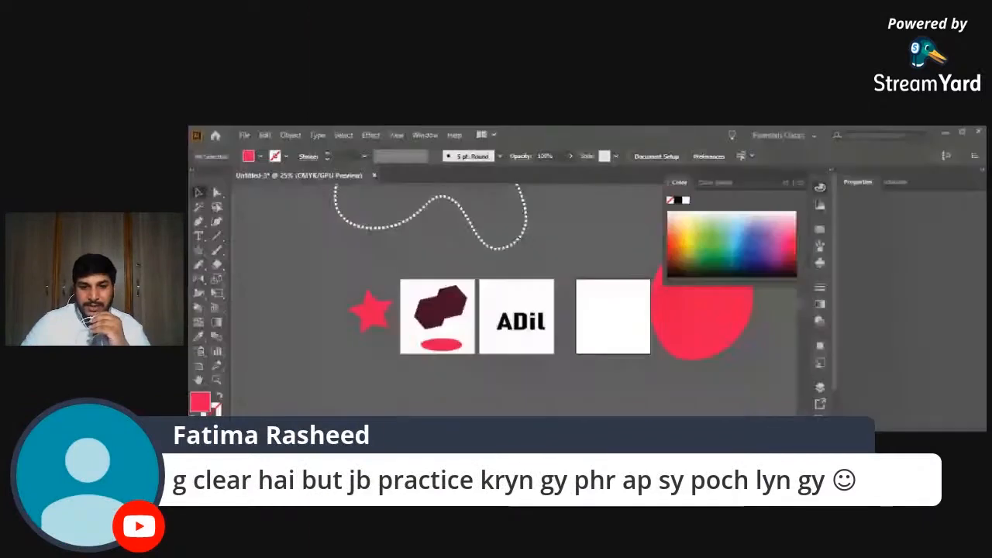
pyautogui.scroll(2, 590, 386)
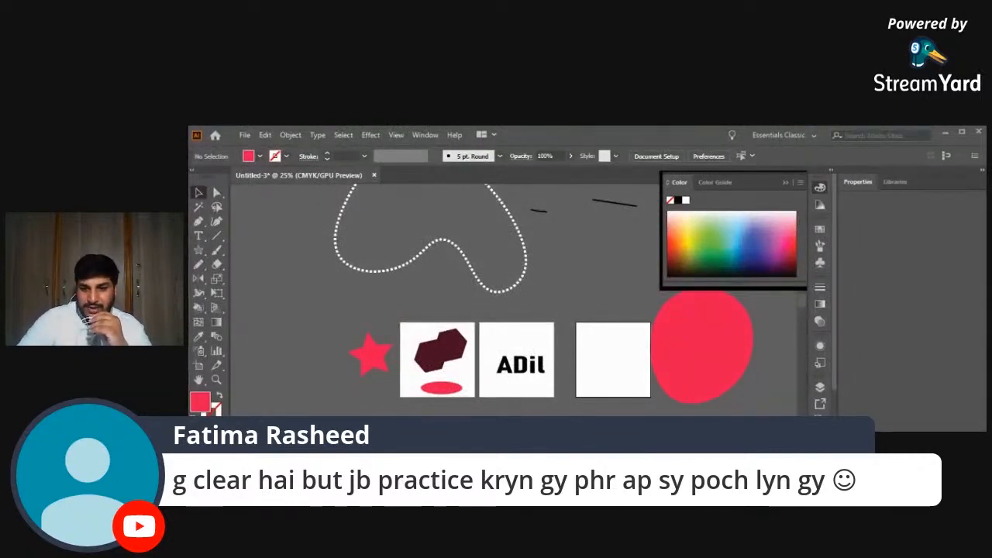
pyautogui.scroll(3, 519, 310)
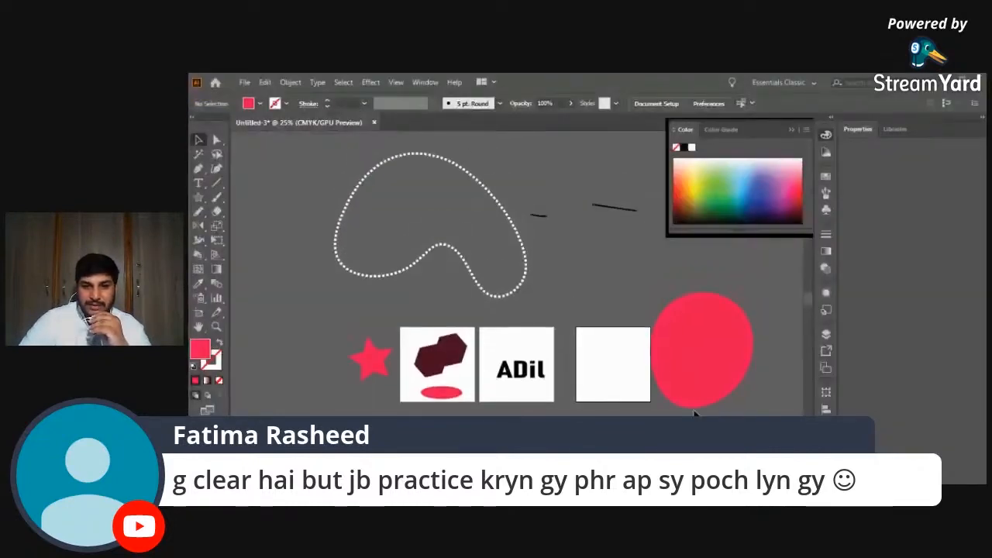
pyautogui.hotkey('ctrl', 'a')
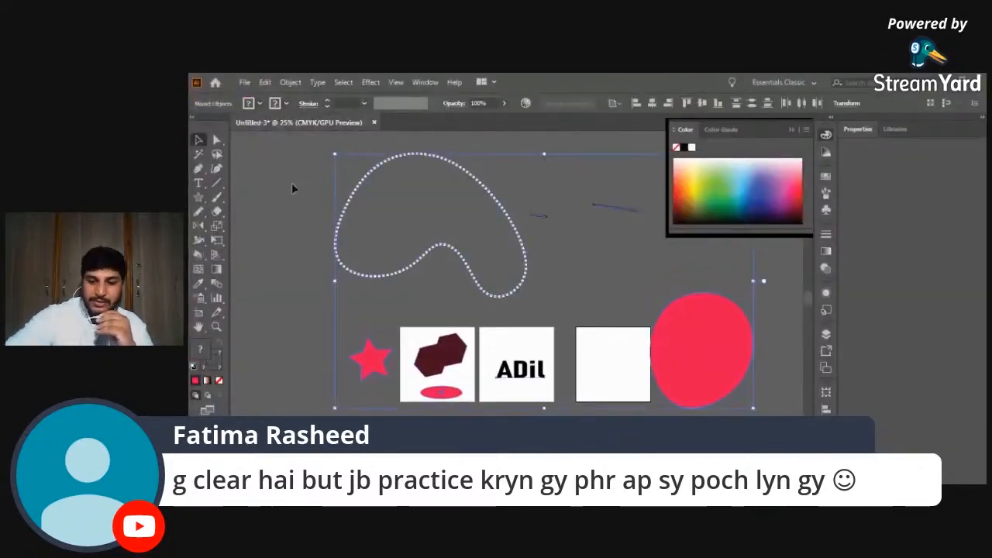
pyautogui.press('Delete')
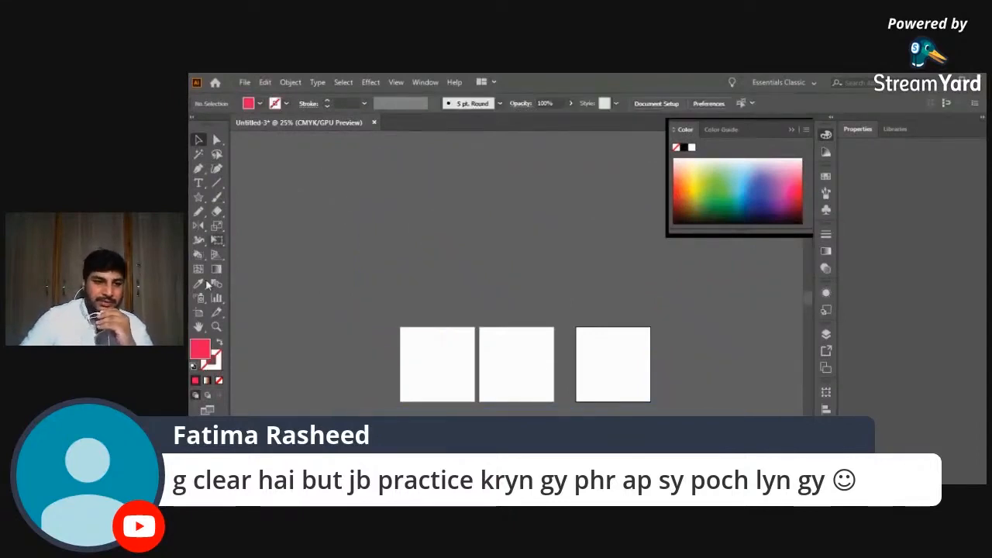
# Shrink the program window to a narrower width.
pyautogui.click(199, 199)
pyautogui.click(199, 144)
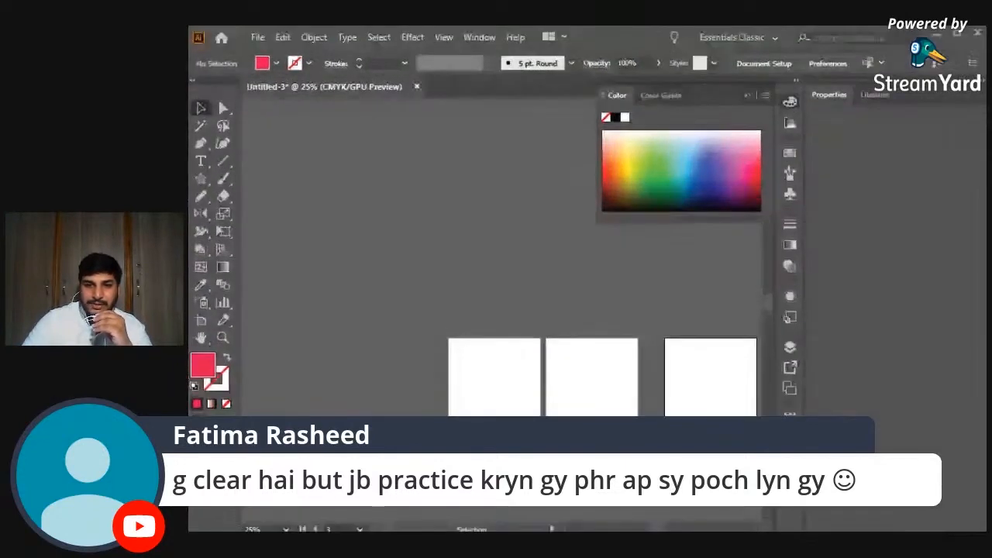
pyautogui.click(964, 80)
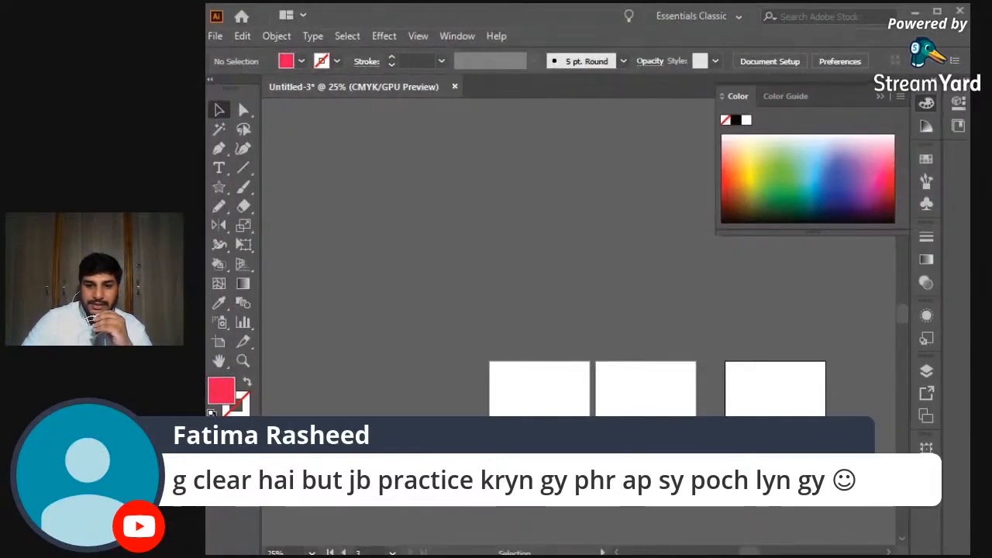
pyautogui.moveTo(970, 325); pyautogui.dragTo(909, 326)
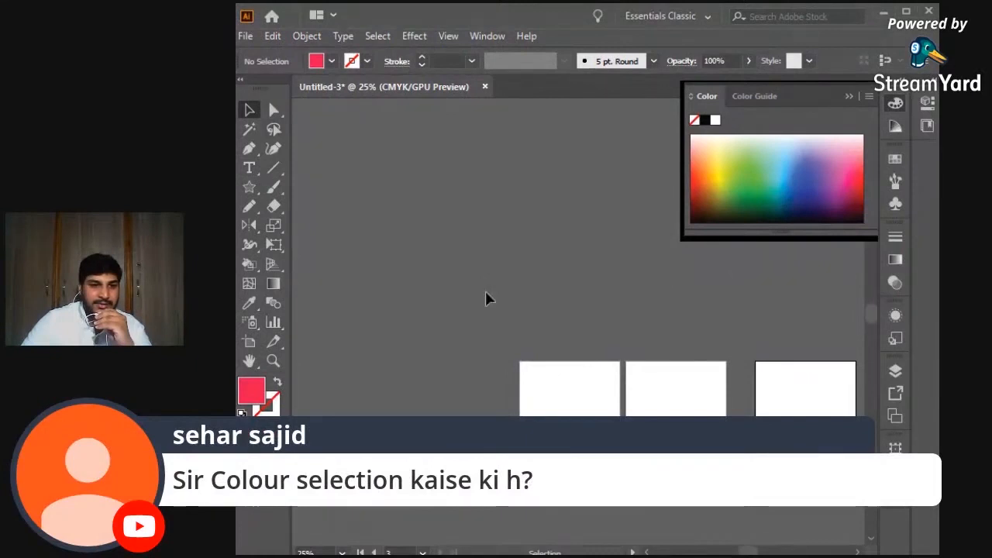
# Draw a large red five-pointed star overlapping the first artboard and a small rectangle just above the other two artboards.
pyautogui.click(258, 189)
pyautogui.moveTo(489, 293); pyautogui.dragTo(600, 374)
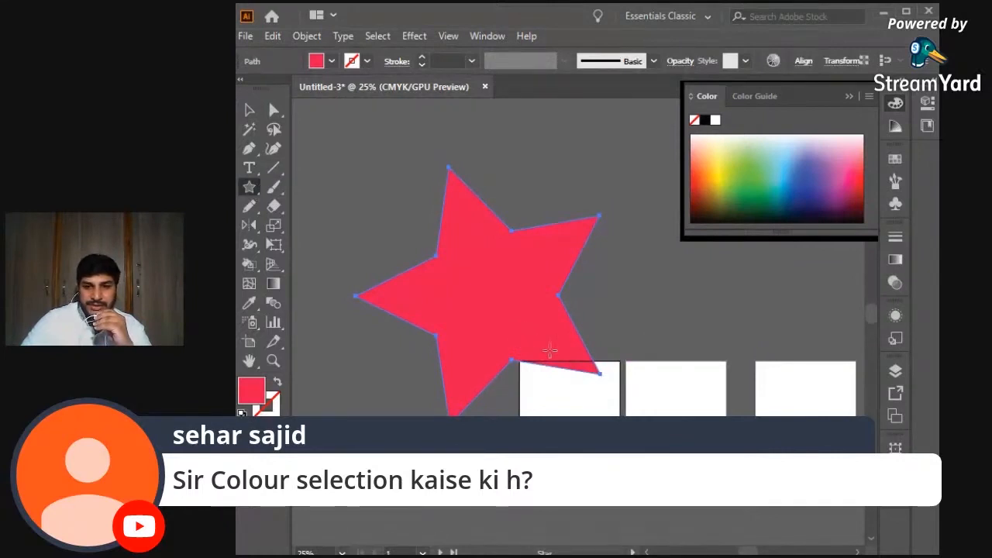
pyautogui.click(257, 191)
pyautogui.click(326, 187)
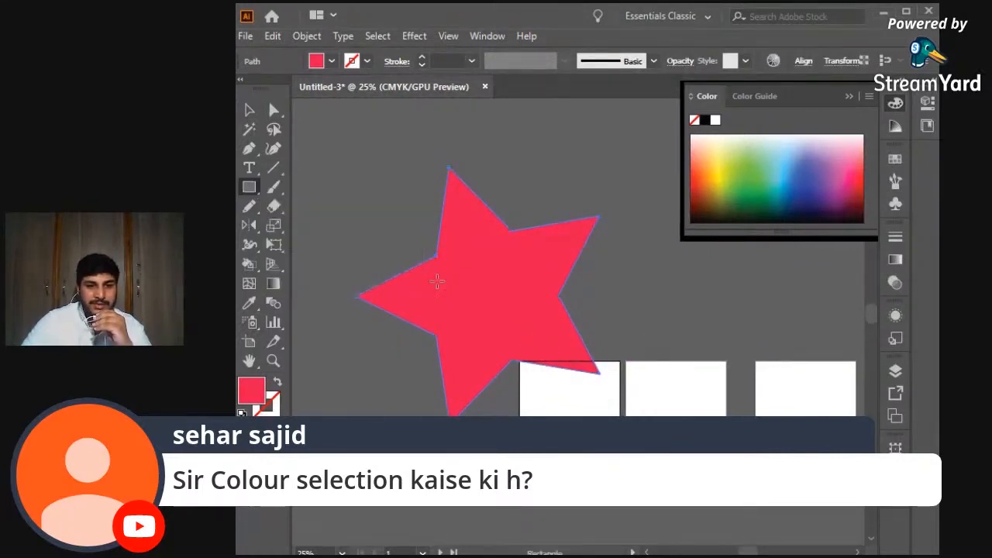
pyautogui.moveTo(682, 310); pyautogui.dragTo(776, 362)
# Draw a small red ellipse between the star and the Color panel, just above the rectangle.
pyautogui.click(250, 188)
pyautogui.click(307, 207)
pyautogui.click(249, 188)
pyautogui.click(301, 228)
pyautogui.moveTo(652, 246); pyautogui.dragTo(729, 299)
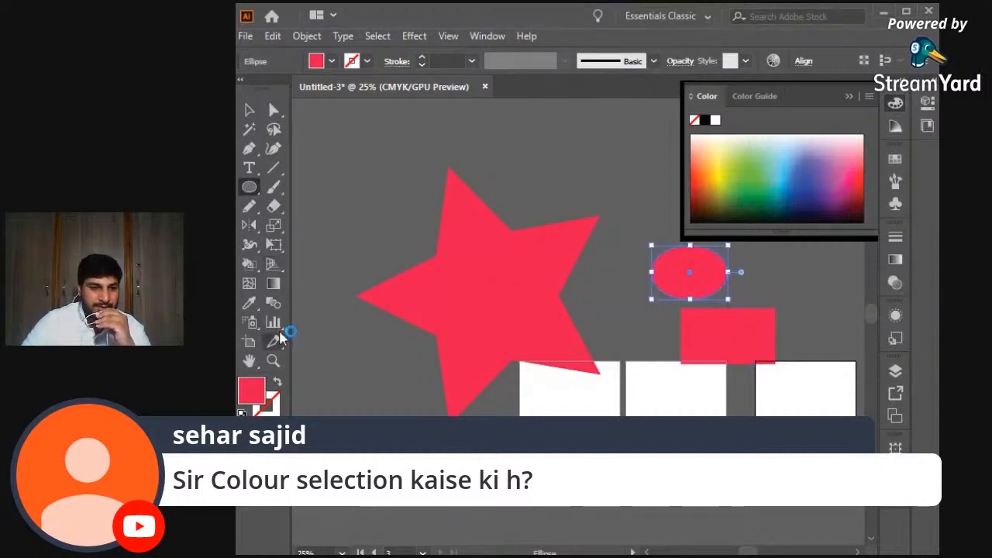
# Change the ellipse's fill to a muted maroon in the Color Picker.
pyautogui.click(249, 303)
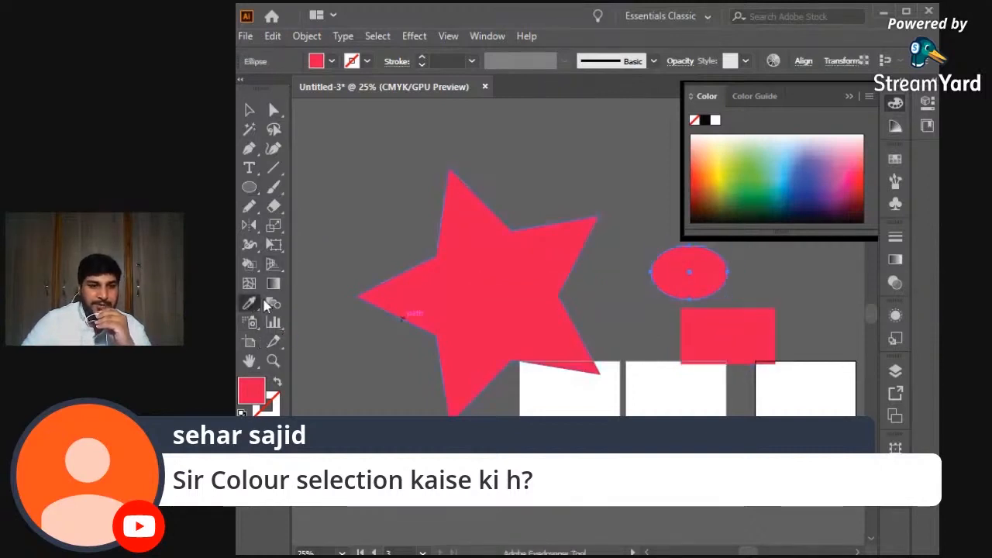
pyautogui.doubleClick(252, 393)
pyautogui.press('Return')
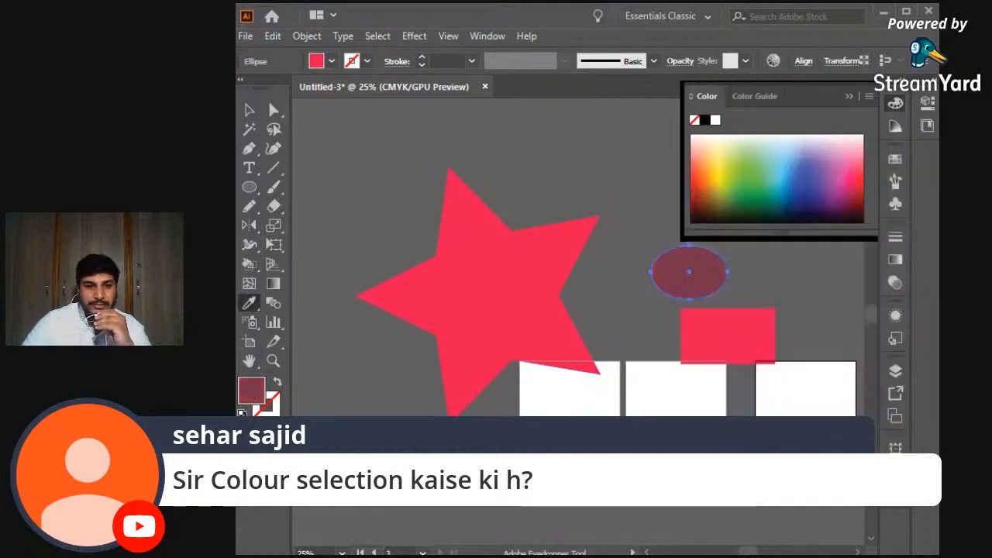
# Copy the ellipse's maroon fill onto the large star with the Eyedropper and deselect the star.
pyautogui.press('v')
pyautogui.click(509, 285)
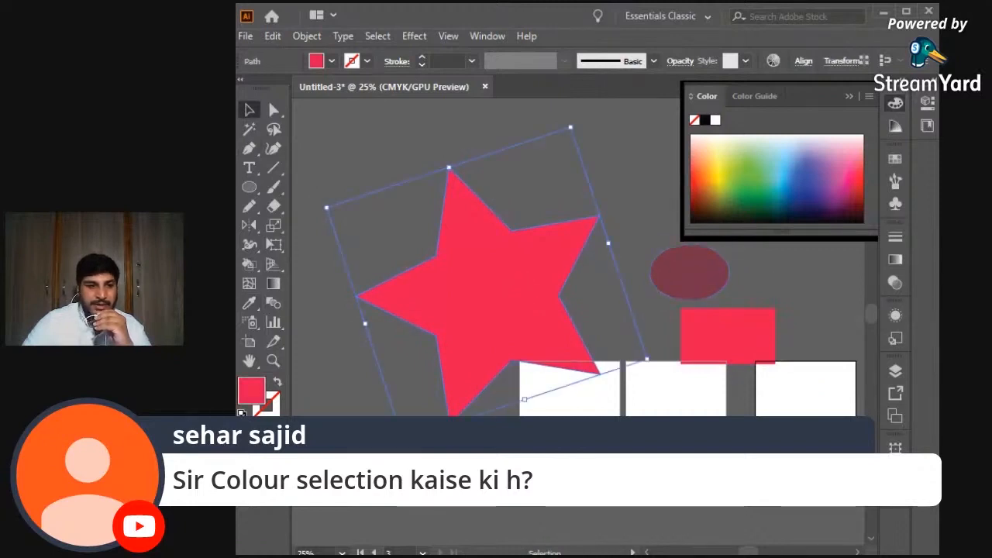
pyautogui.click(249, 303)
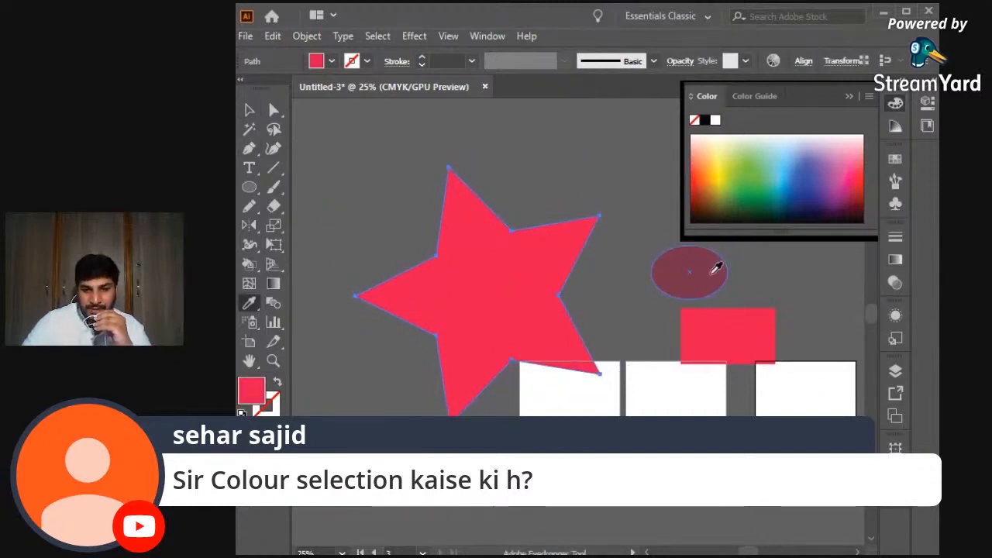
pyautogui.click(714, 269)
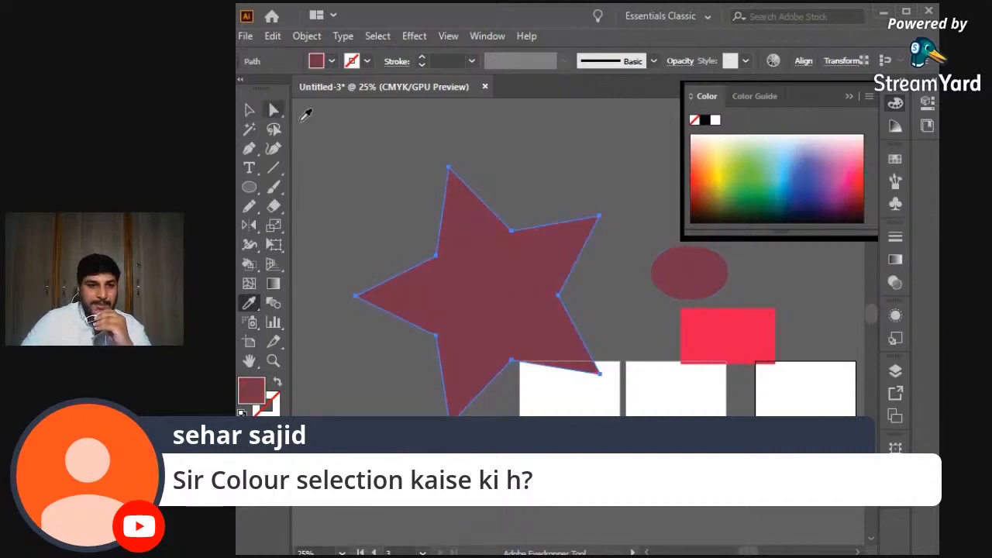
pyautogui.click(250, 111)
pyautogui.click(365, 214)
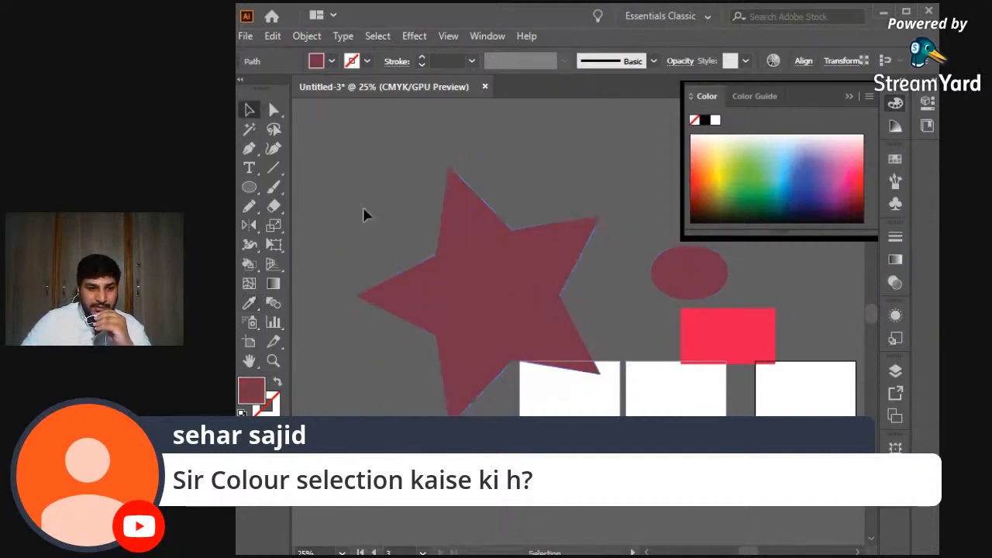
# Fill the star with blue (H 231°, S 93%, B 79%) in the Color Picker and deselect it.
pyautogui.click(472, 315)
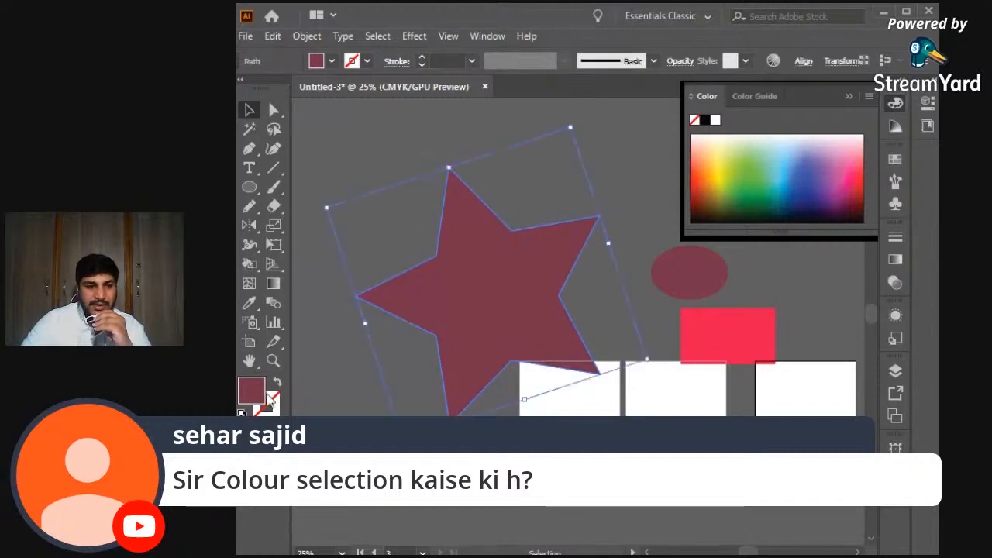
pyautogui.doubleClick(251, 390)
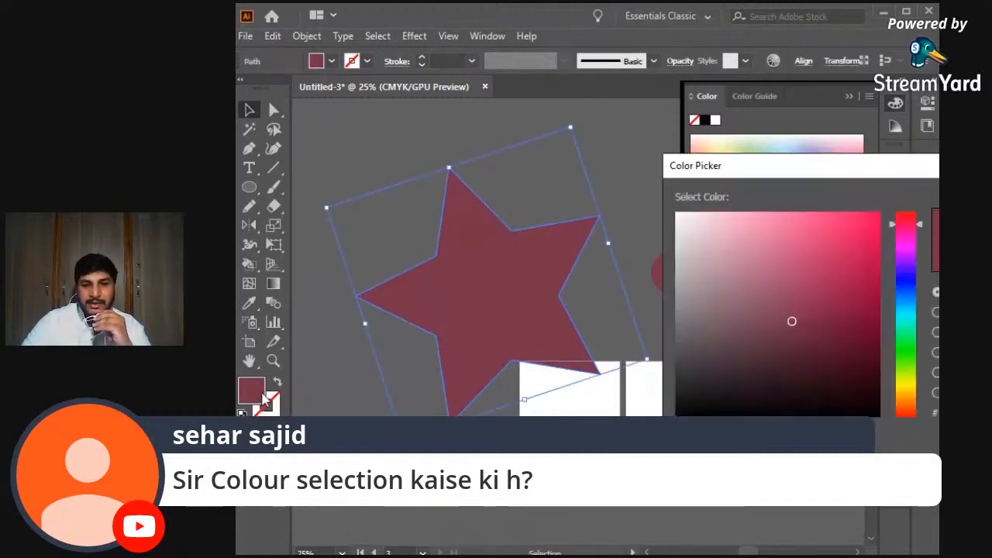
pyautogui.moveTo(899, 176); pyautogui.dragTo(605, 179)
pyautogui.moveTo(507, 302)
pyautogui.mouseDown()
pyautogui.moveTo(549, 273)
pyautogui.moveTo(559, 245)
pyautogui.moveTo(556, 378)
pyautogui.mouseUp()
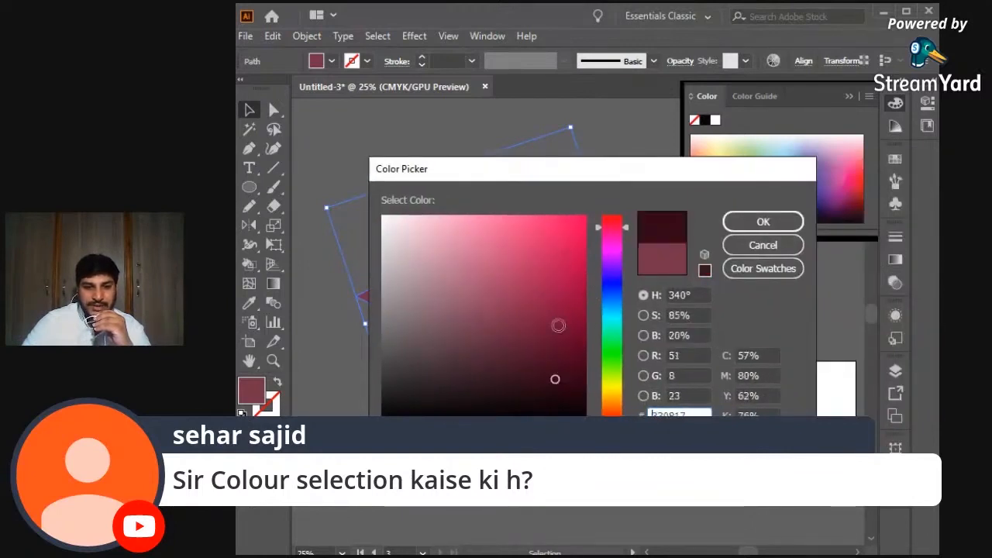
pyautogui.click(612, 283)
pyautogui.moveTo(613, 284); pyautogui.dragTo(612, 289)
pyautogui.moveTo(565, 288); pyautogui.dragTo(572, 259)
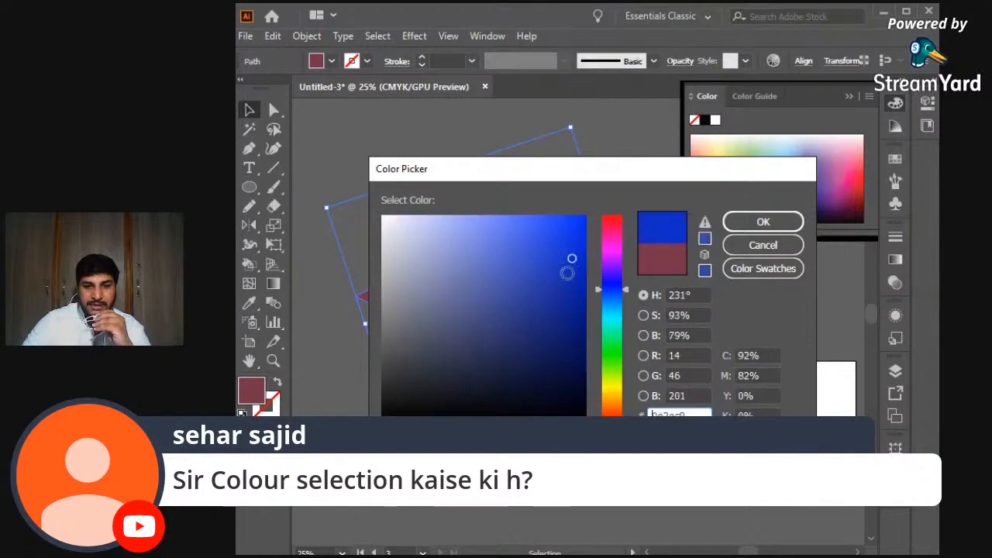
pyautogui.click(789, 224)
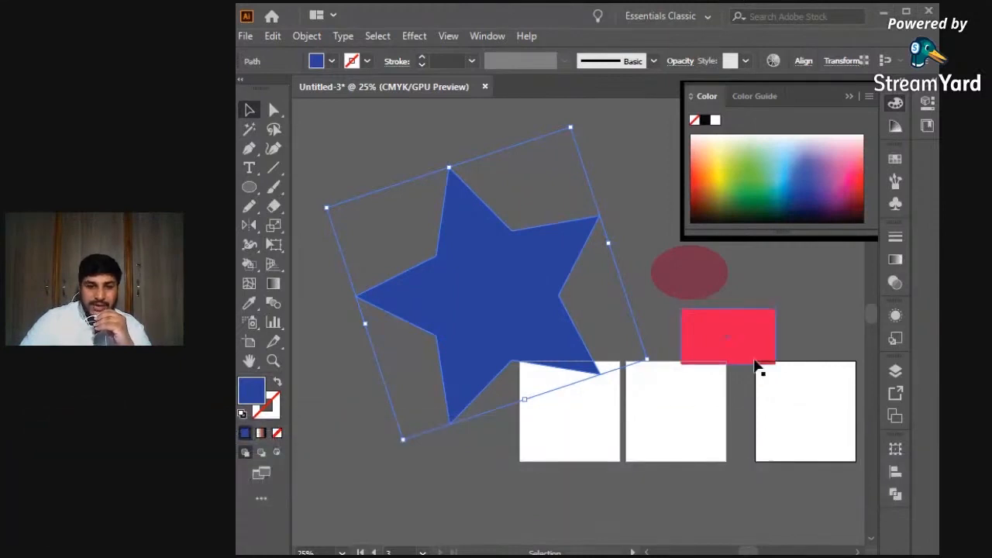
pyautogui.click(492, 437)
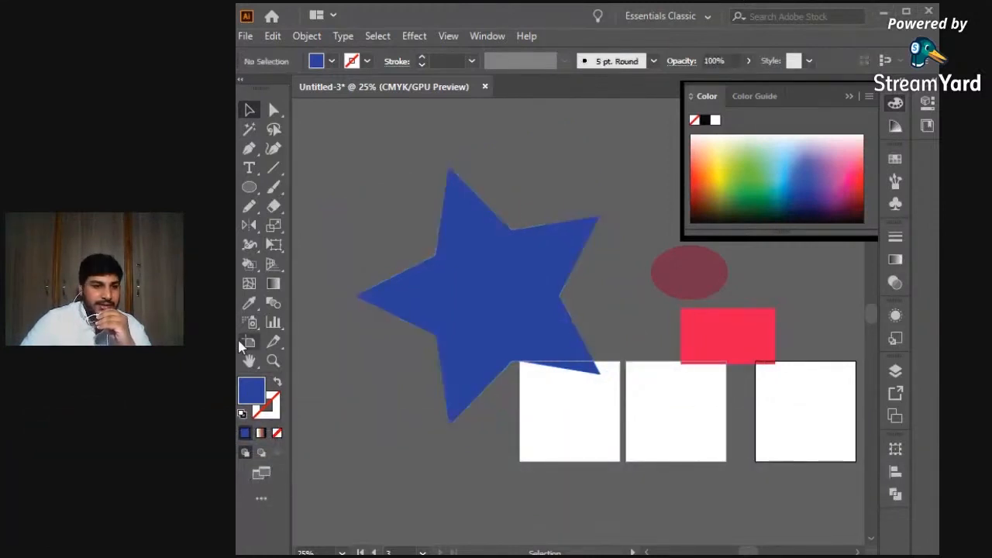
# Turn the star into a Live Paint group, fill it with very dark navy using the Live Paint Bucket, and deselect it.
pyautogui.click(534, 295)
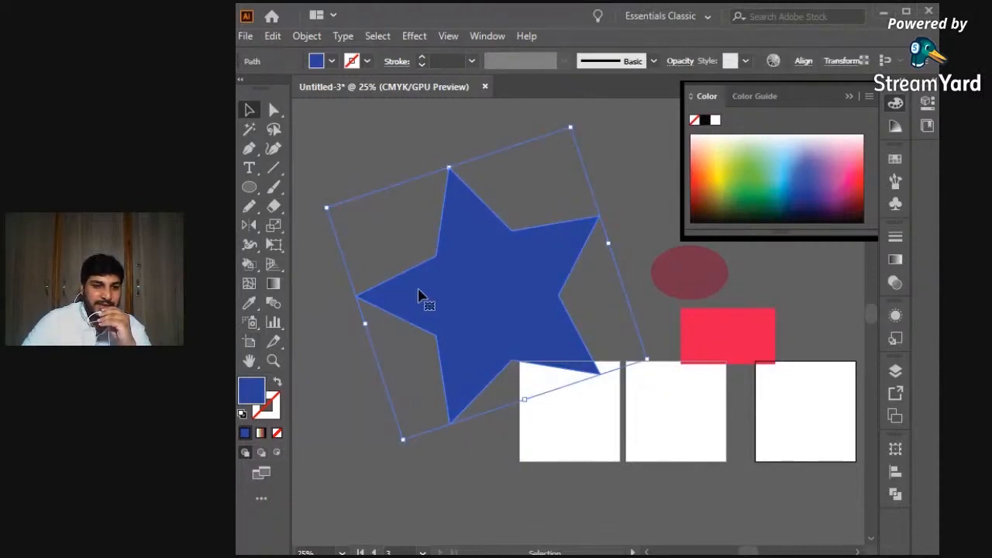
pyautogui.click(252, 265)
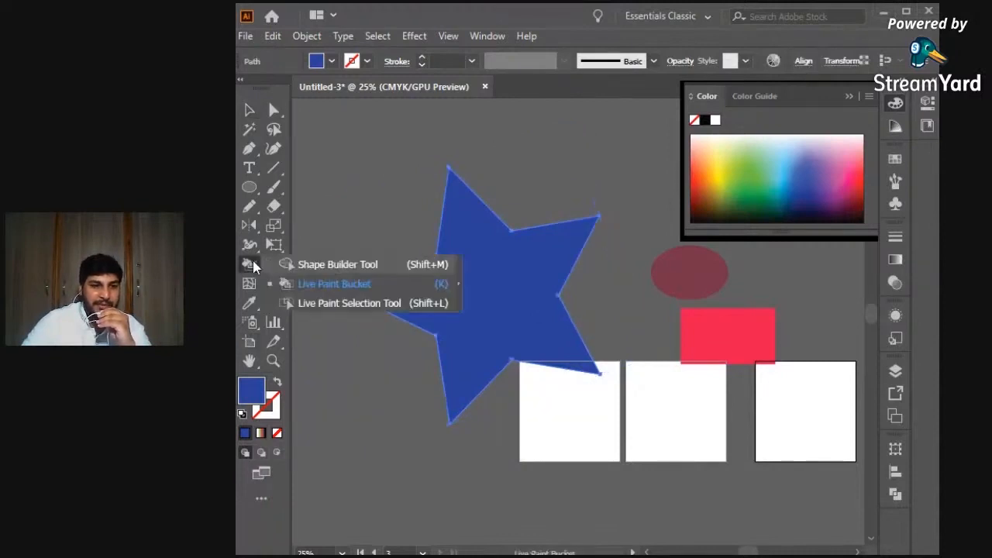
pyautogui.click(341, 284)
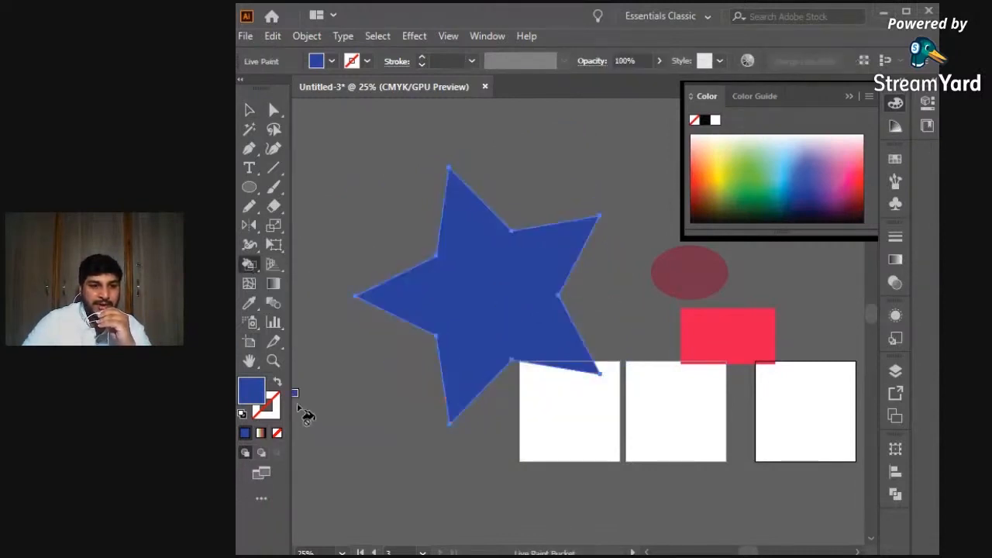
pyautogui.doubleClick(258, 400)
pyautogui.click(567, 381)
pyautogui.click(763, 222)
pyautogui.click(524, 321)
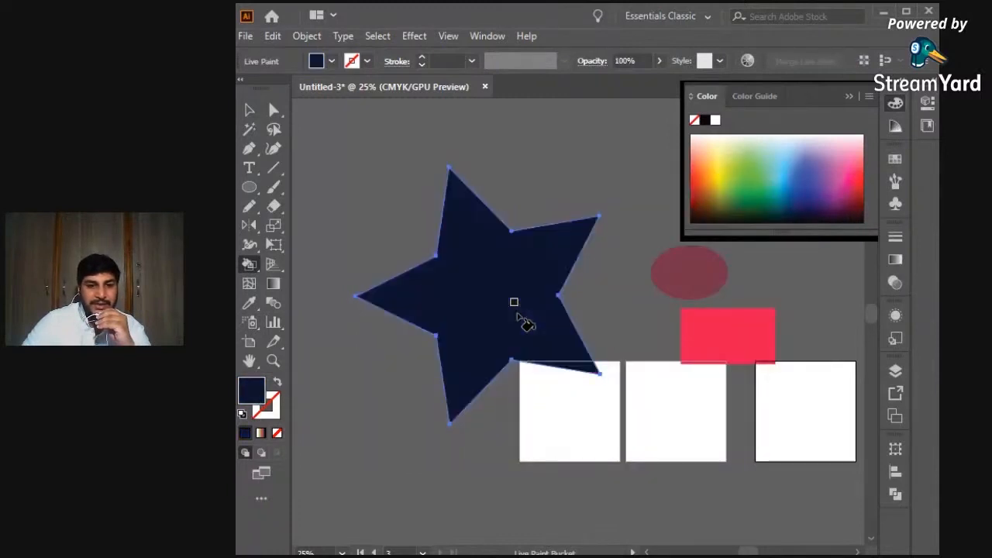
pyautogui.click(249, 110)
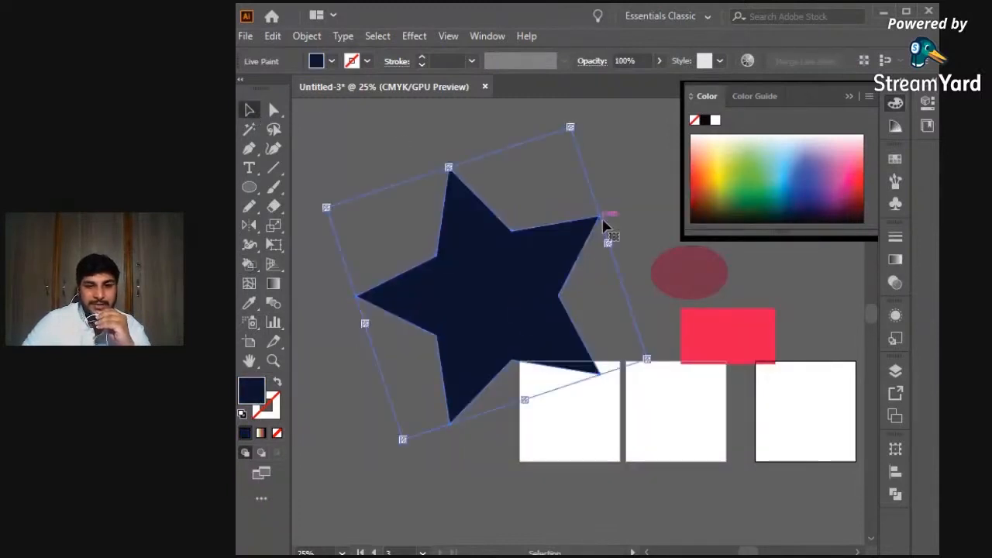
pyautogui.click(642, 220)
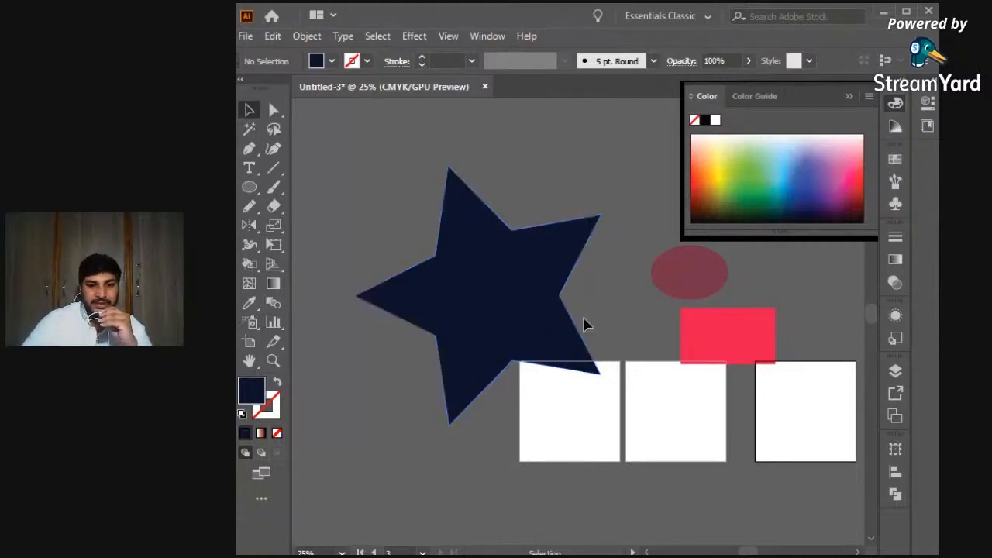
# Move the star up and left off the artboards, shift the red rectangle right and slightly up, and deselect everything.
pyautogui.moveTo(518, 333); pyautogui.dragTo(501, 288)
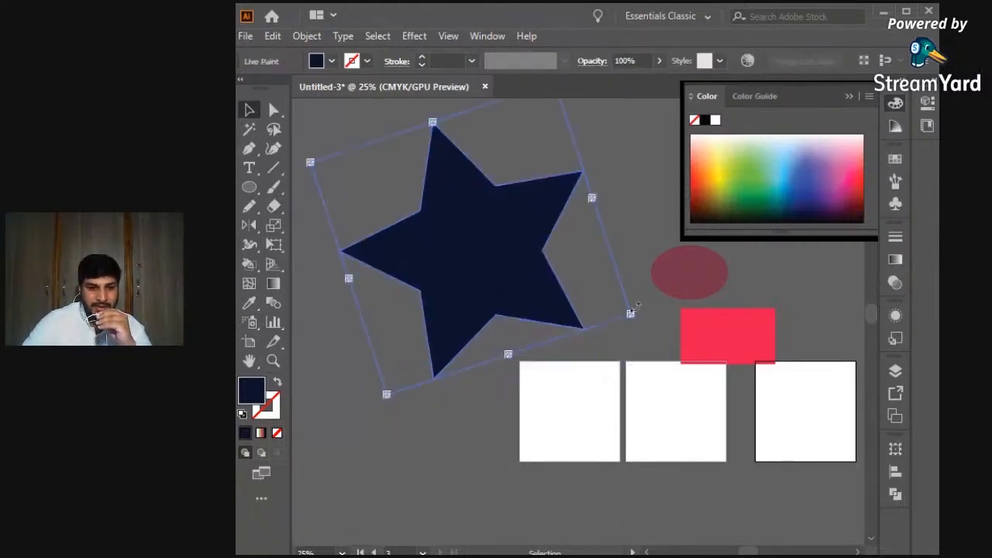
pyautogui.click(640, 324)
pyautogui.click(519, 297)
pyautogui.moveTo(735, 346); pyautogui.dragTo(770, 333)
pyautogui.click(766, 381)
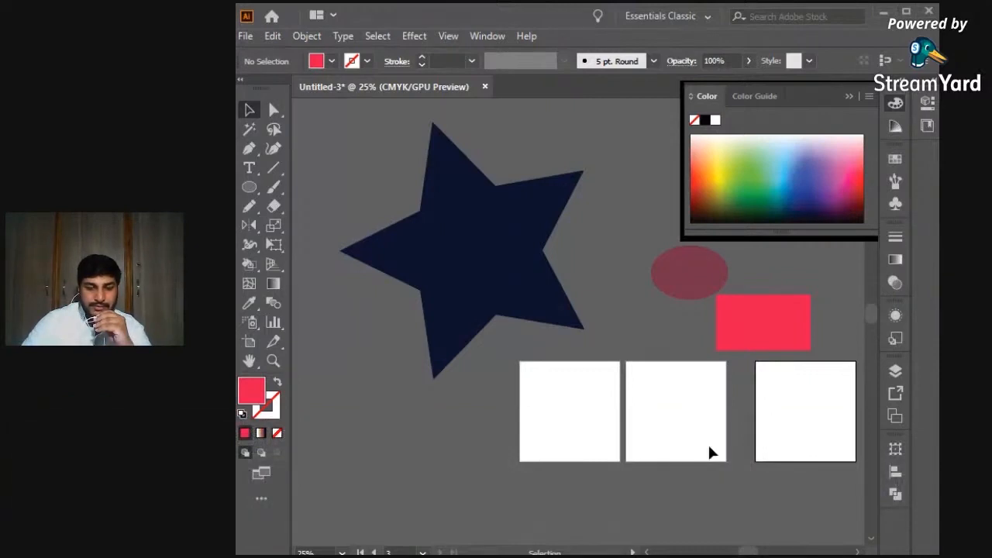
pyautogui.scroll(-1, 612, 411)
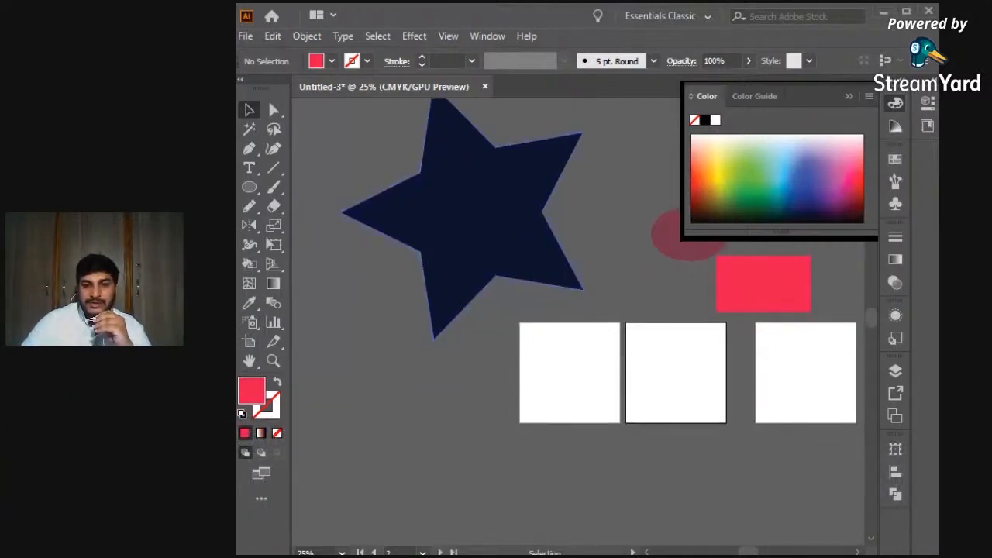
# Move Artboard 2 below and between the other two artboards, to about X 7.1 in, Y 8.1 in.
pyautogui.moveTo(939, 334); pyautogui.dragTo(987, 325)
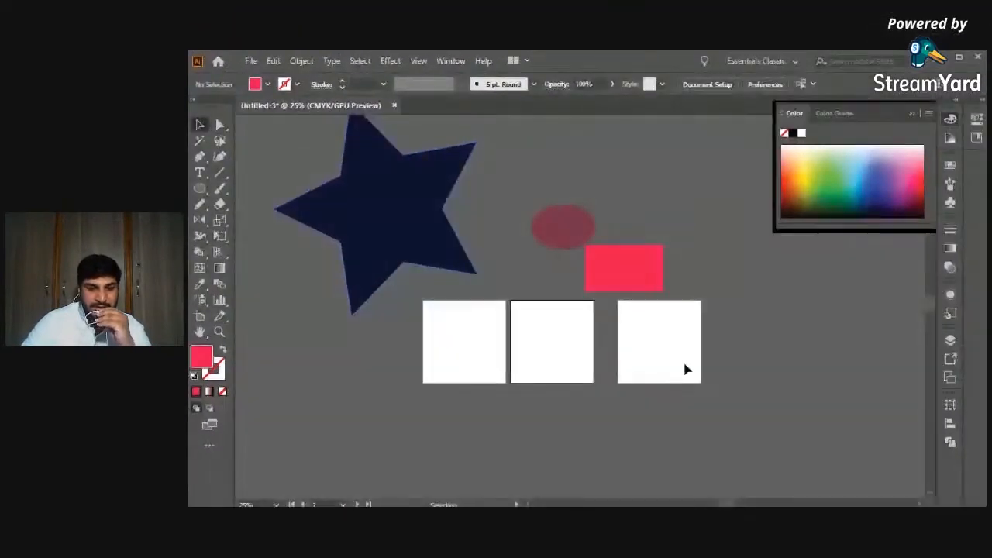
pyautogui.click(199, 317)
pyautogui.moveTo(560, 337); pyautogui.dragTo(532, 367)
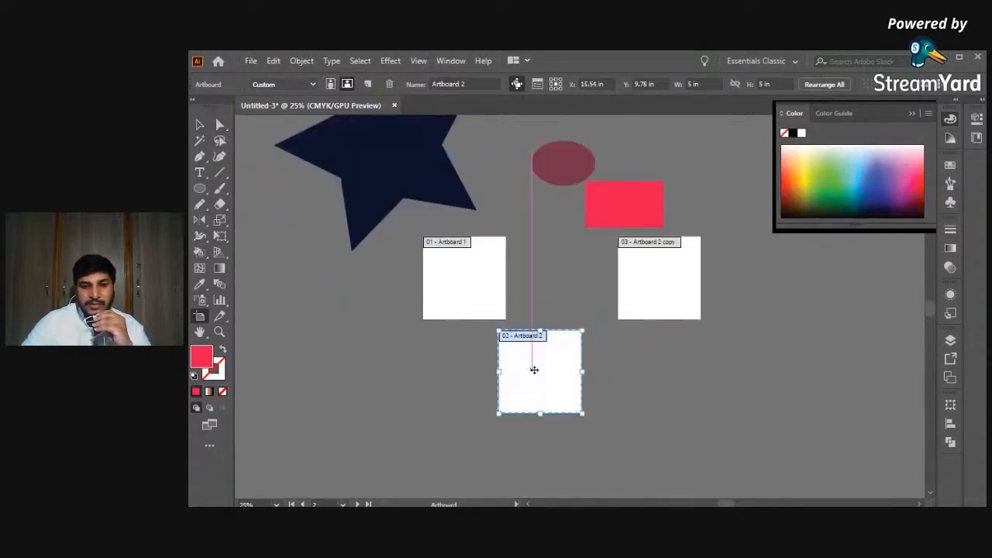
pyautogui.scroll(2, 365, 214)
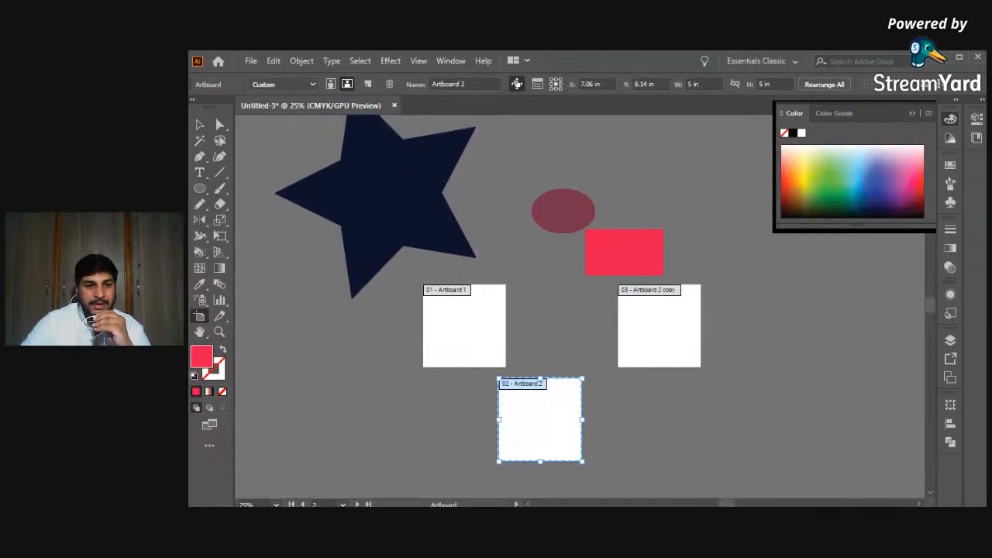
# Move the dark navy star onto Artboard 1, scale it down to fit inside the artboard, centre it, and deselect it.
pyautogui.click(199, 126)
pyautogui.moveTo(425, 187); pyautogui.dragTo(489, 349)
pyautogui.scroll(1, 502, 345)
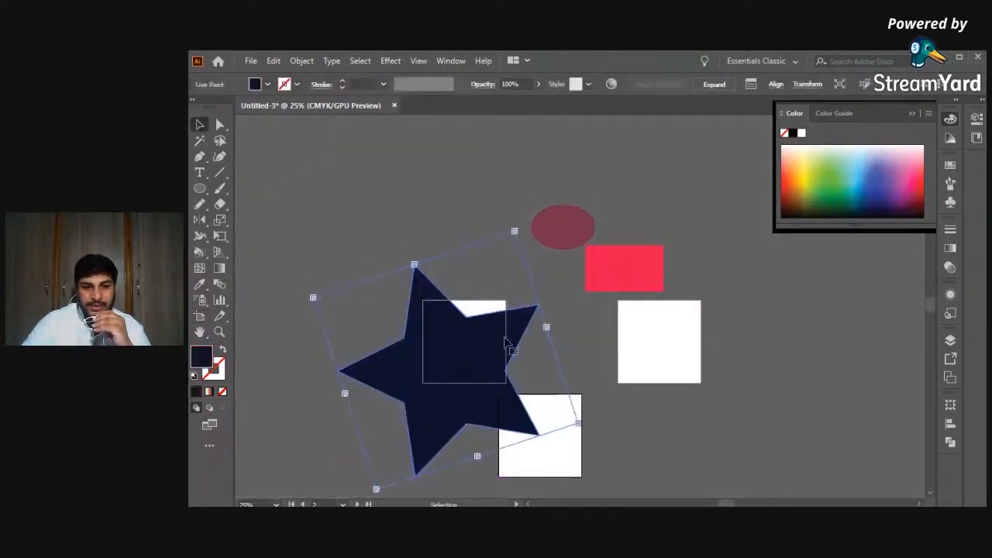
pyautogui.moveTo(480, 456); pyautogui.dragTo(549, 312)
pyautogui.moveTo(515, 230); pyautogui.dragTo(445, 335)
pyautogui.moveTo(423, 394); pyautogui.dragTo(490, 338)
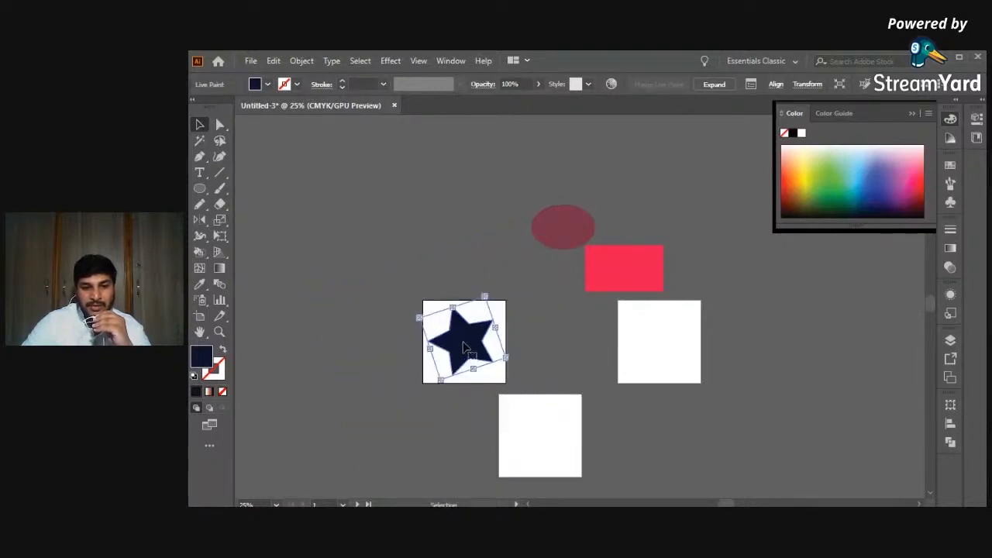
pyautogui.click(512, 353)
pyautogui.click(489, 359)
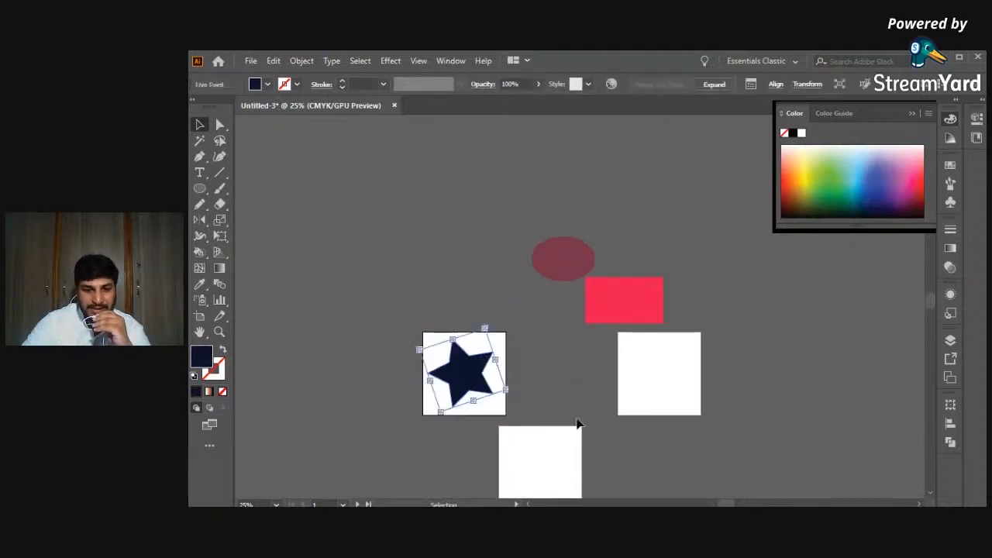
pyautogui.scroll(-1, 587, 376)
pyautogui.click(587, 378)
# Change Artboard 2 to the A4 preset in landscape and move it to about X 8.1 in, Y 10.7 in.
pyautogui.hotkey('shift', 'o')
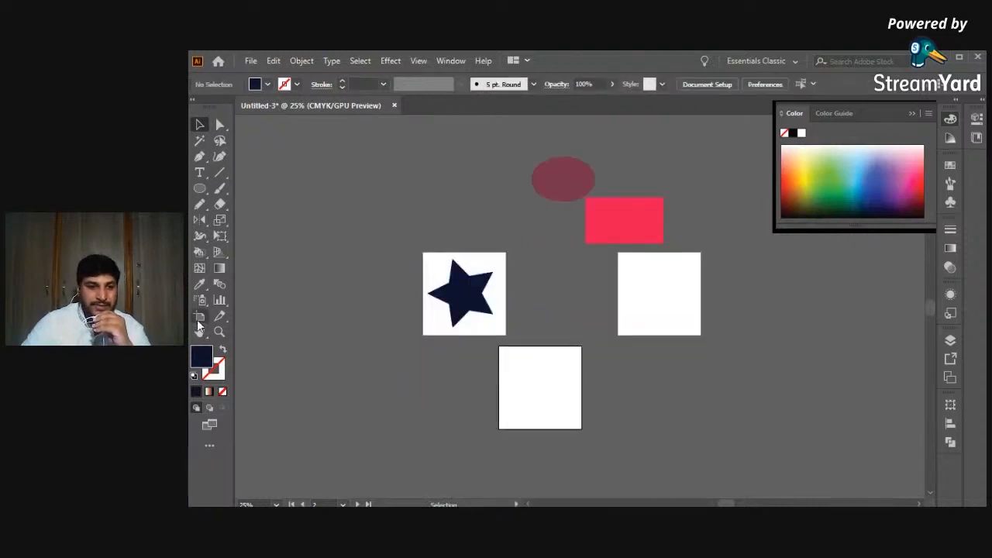
pyautogui.moveTo(548, 373); pyautogui.dragTo(574, 393)
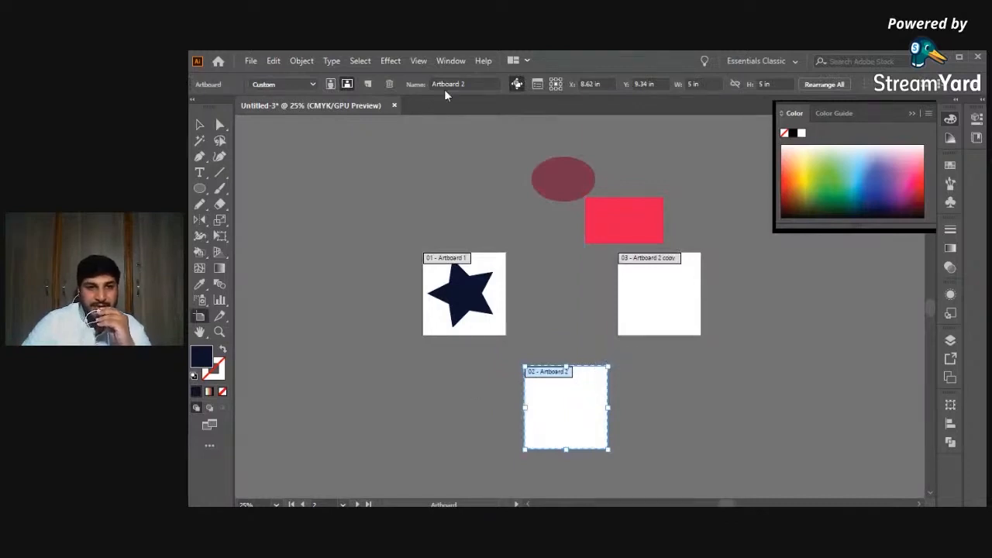
pyautogui.click(302, 80)
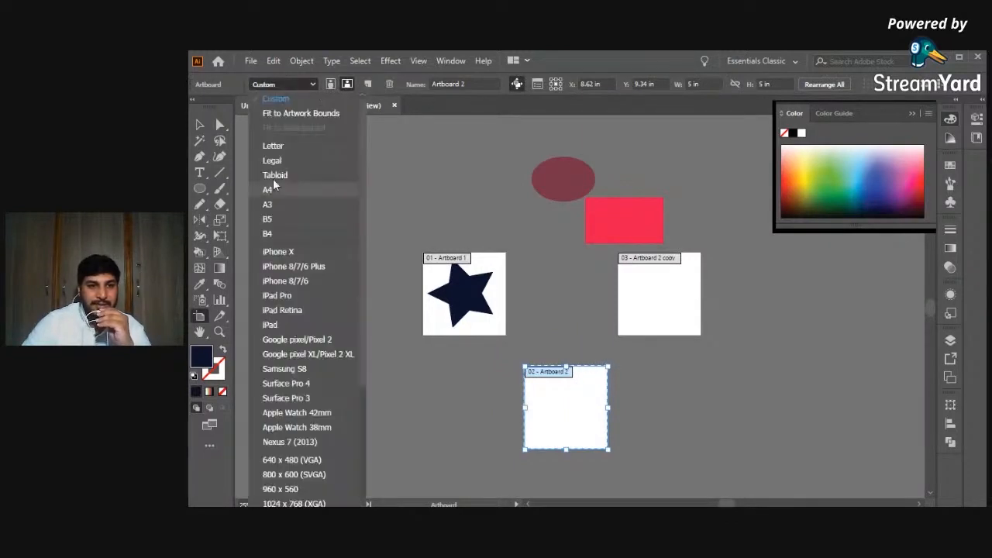
pyautogui.click(273, 189)
pyautogui.moveTo(571, 355); pyautogui.dragTo(562, 378)
pyautogui.scroll(-1, 558, 381)
# Change Artboard 2 to the A3 preset and move it down clear of the other artboards, to about Y 13.3 in.
pyautogui.click(283, 84)
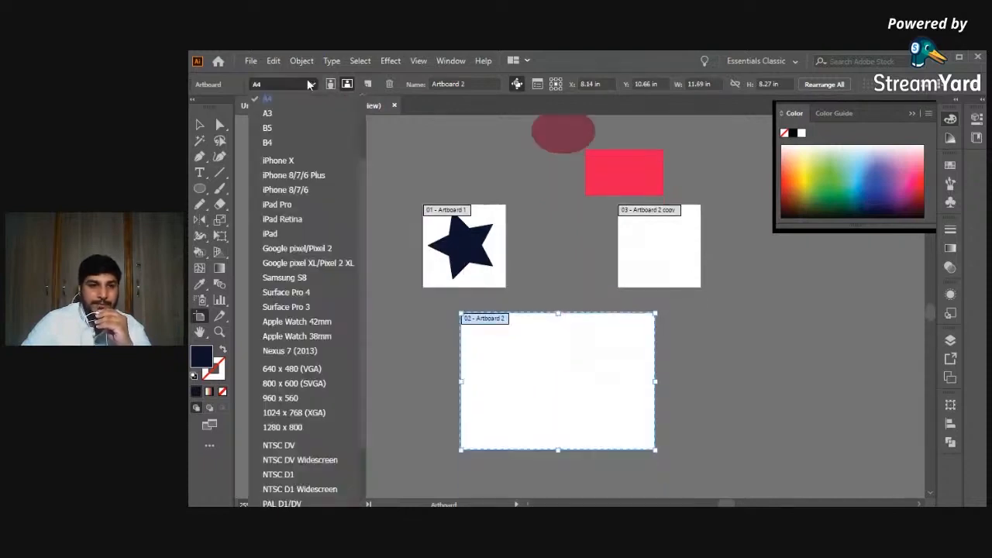
pyautogui.click(280, 120)
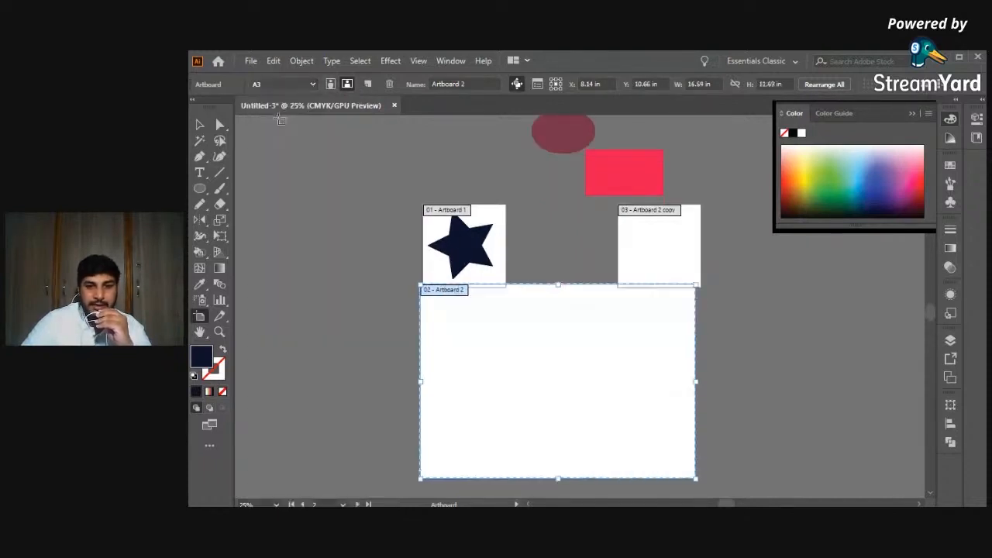
pyautogui.moveTo(533, 330); pyautogui.dragTo(528, 372)
pyautogui.scroll(-1, 531, 349)
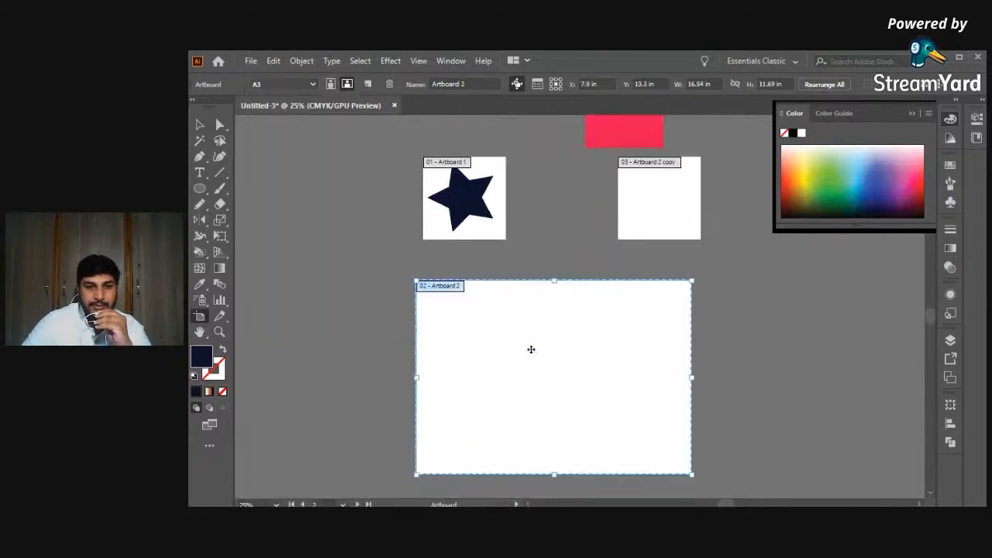
# Change Artboard 2 to the A4 preset in portrait orientation.
pyautogui.click(307, 84)
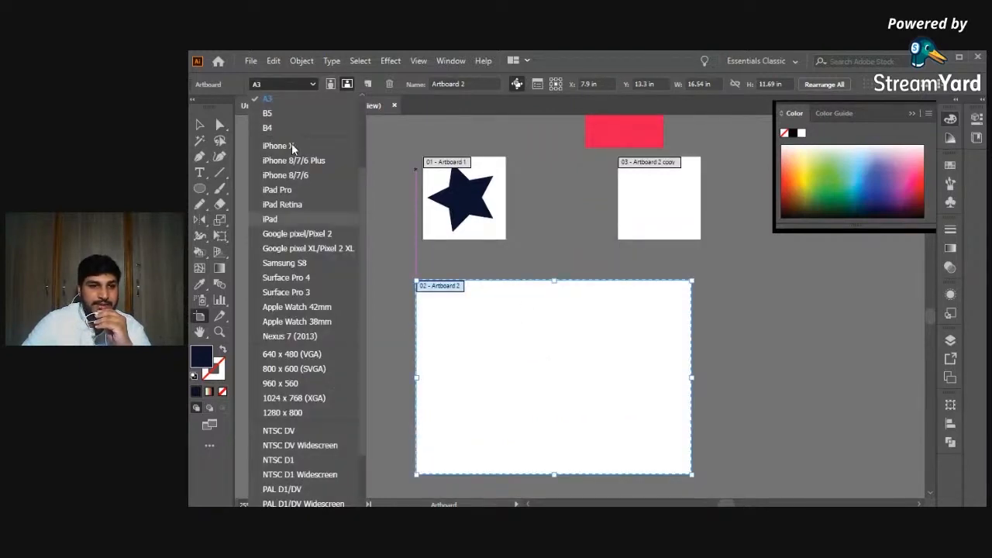
pyautogui.scroll(3, 297, 328)
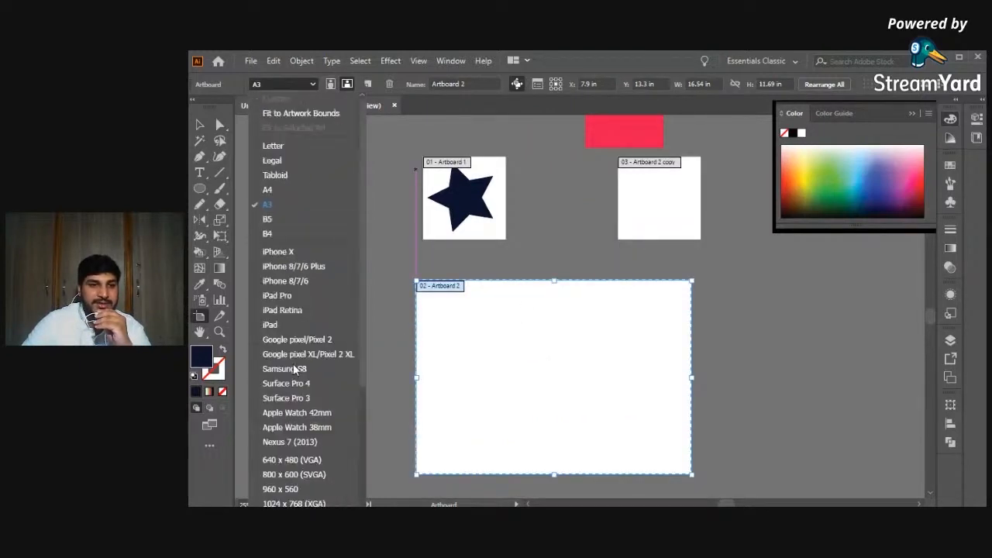
pyautogui.click(268, 190)
pyautogui.click(330, 84)
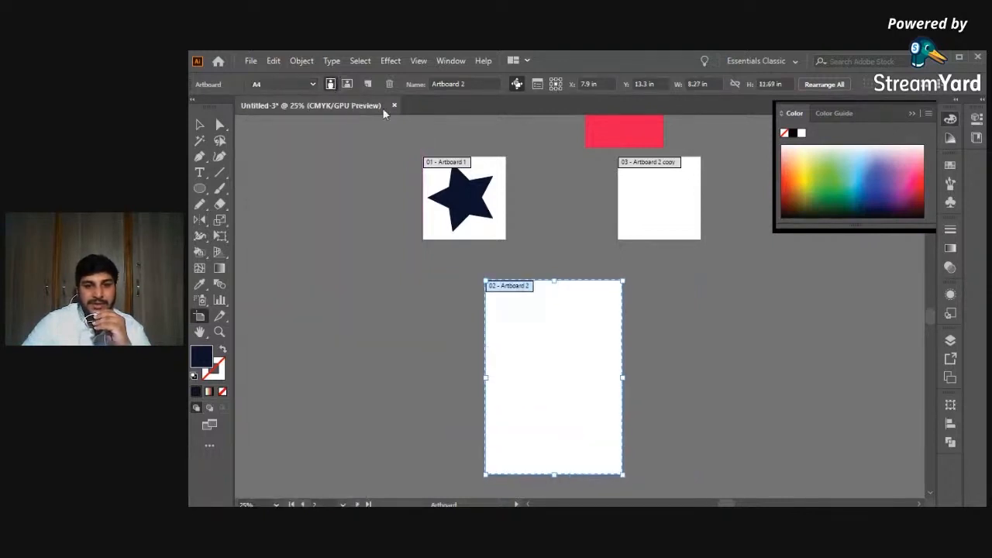
# Set Artboard 2's X position to 5 in and its width and height to 5 in each.
pyautogui.click(590, 84)
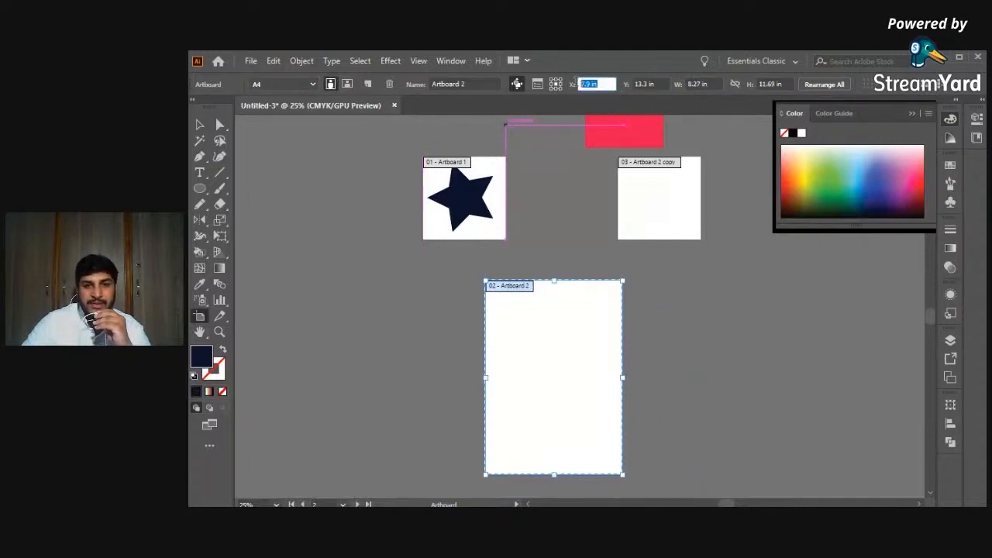
pyautogui.write('5')
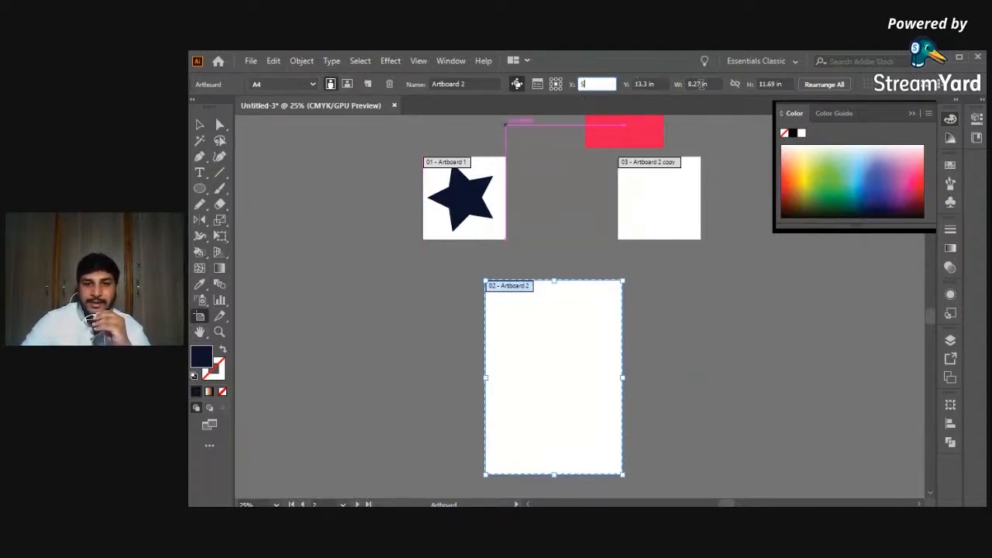
pyautogui.click(698, 84)
pyautogui.write('5')
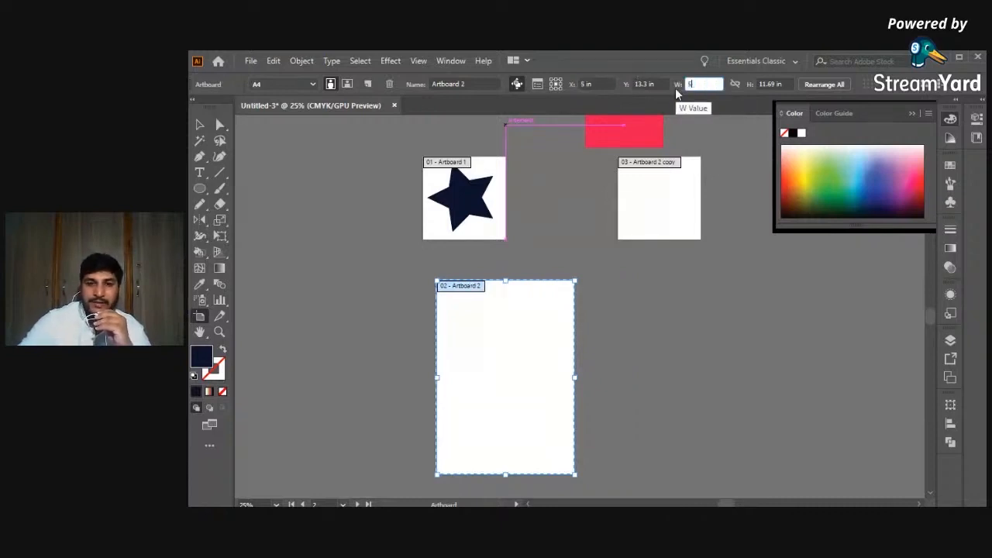
pyautogui.click(771, 84)
pyautogui.write('5')
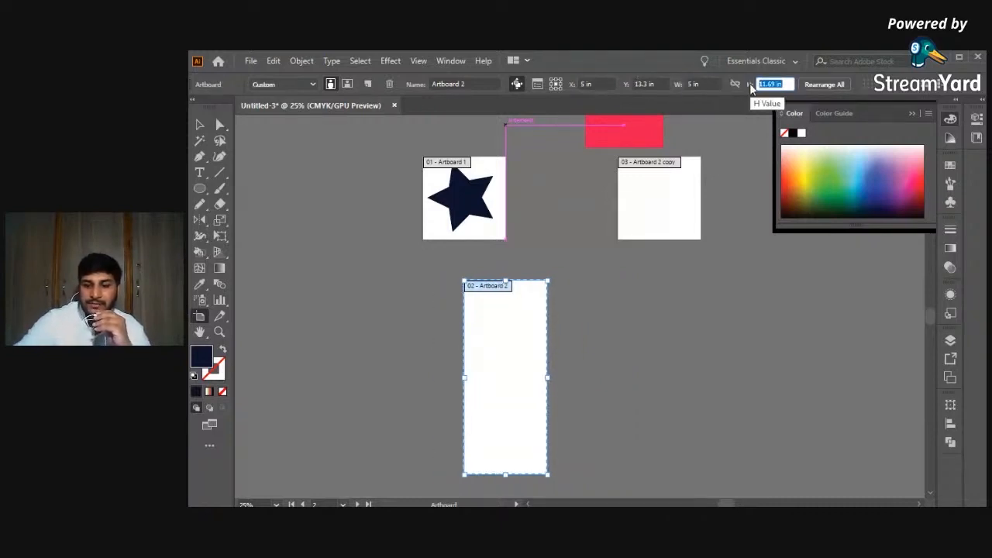
pyautogui.press('Return')
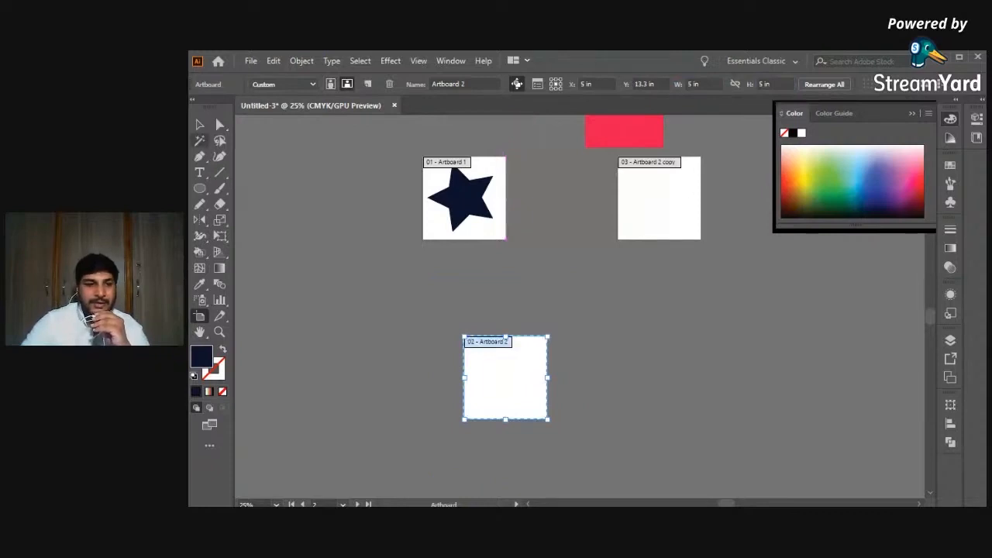
# Move Artboard 2 directly below Artboard 1, to about X 2.5 in, Y 10 in.
pyautogui.click(199, 126)
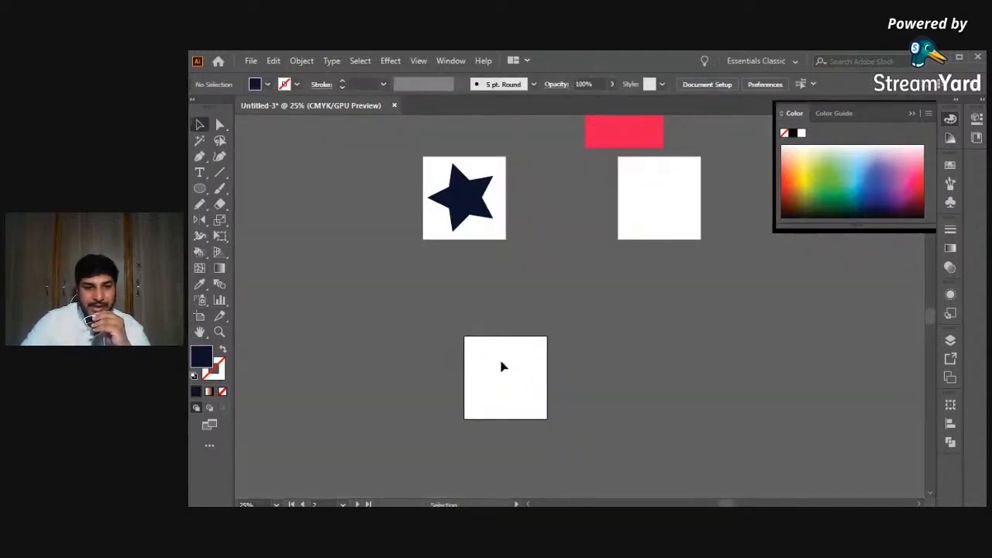
pyautogui.click(200, 318)
pyautogui.moveTo(508, 372); pyautogui.dragTo(467, 318)
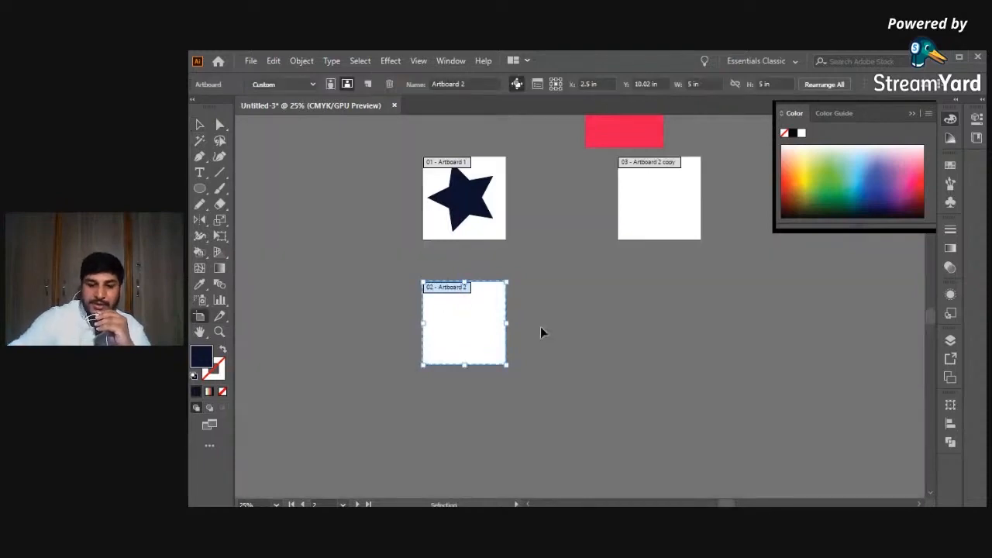
# Examine the outer limits of the whole canvas around the artboards at 3.12% zoom, with the Color panel collapsed.
pyautogui.hotkey('ctrl', '-')
pyautogui.hotkey('ctrl', '-')
pyautogui.hotkey('ctrl', '-')
pyautogui.hotkey('ctrl', '-')
pyautogui.hotkey('ctrl', '-')
pyautogui.hotkey('ctrl', '-')
pyautogui.hotkey('ctrl', '-')
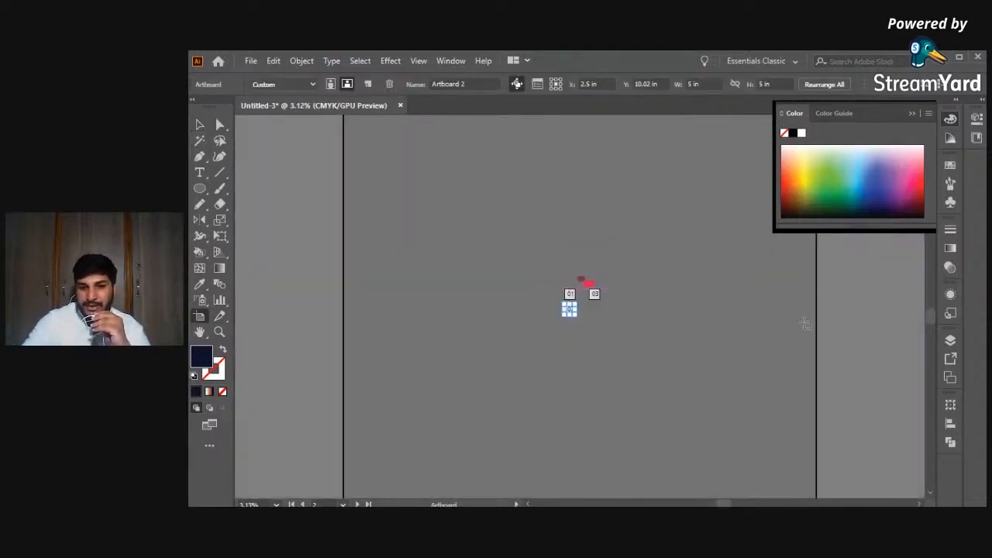
pyautogui.scroll(-2, 370, 333)
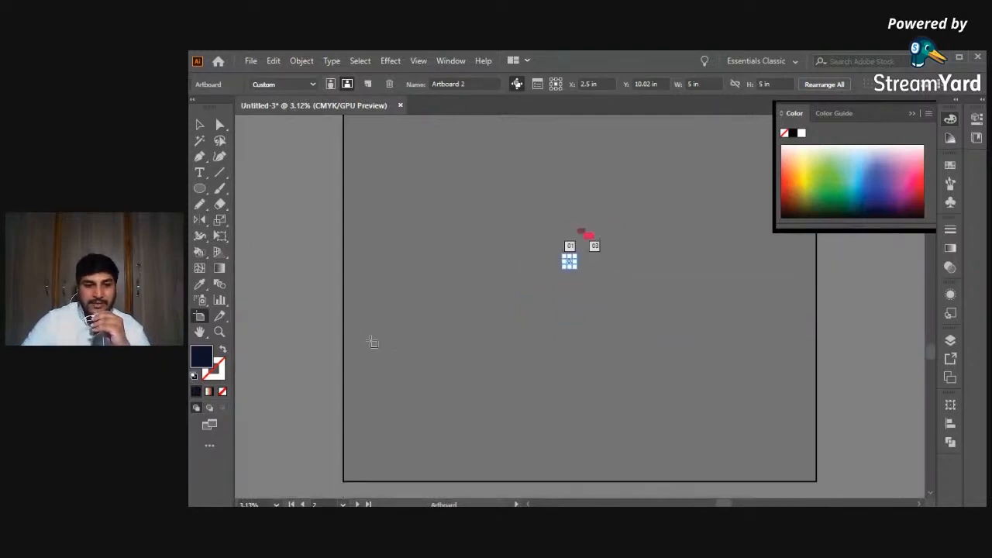
pyautogui.scroll(8, 793, 403)
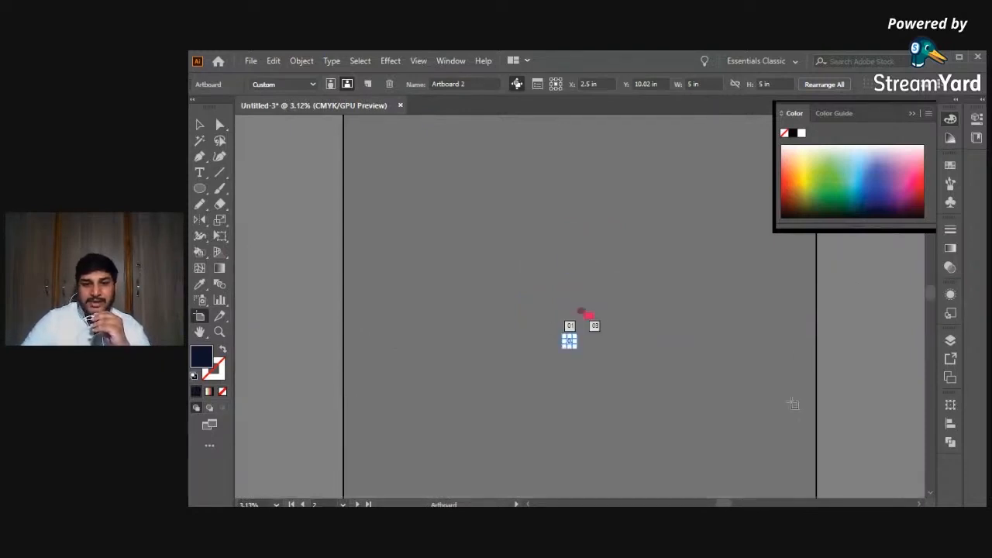
pyautogui.click(913, 114)
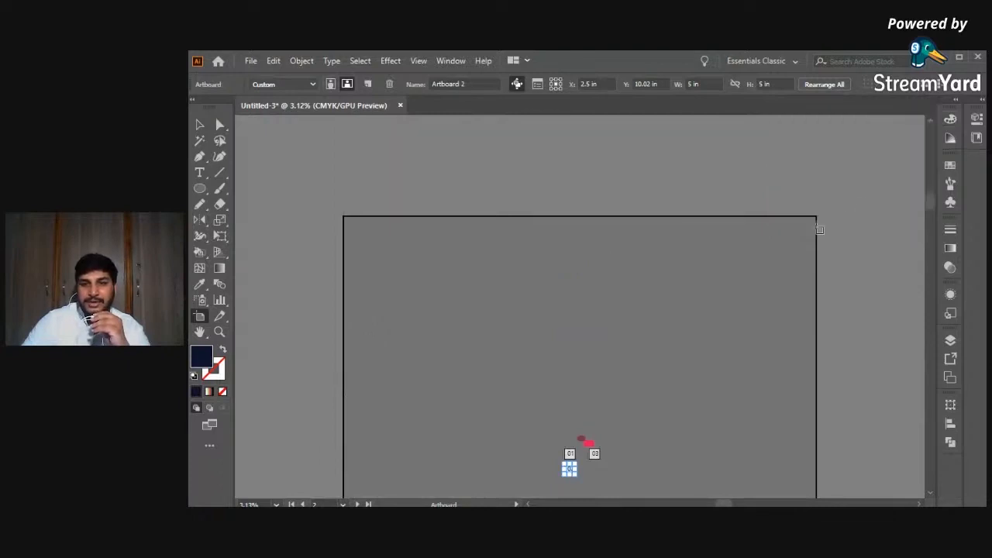
pyautogui.scroll(-7, 456, 398)
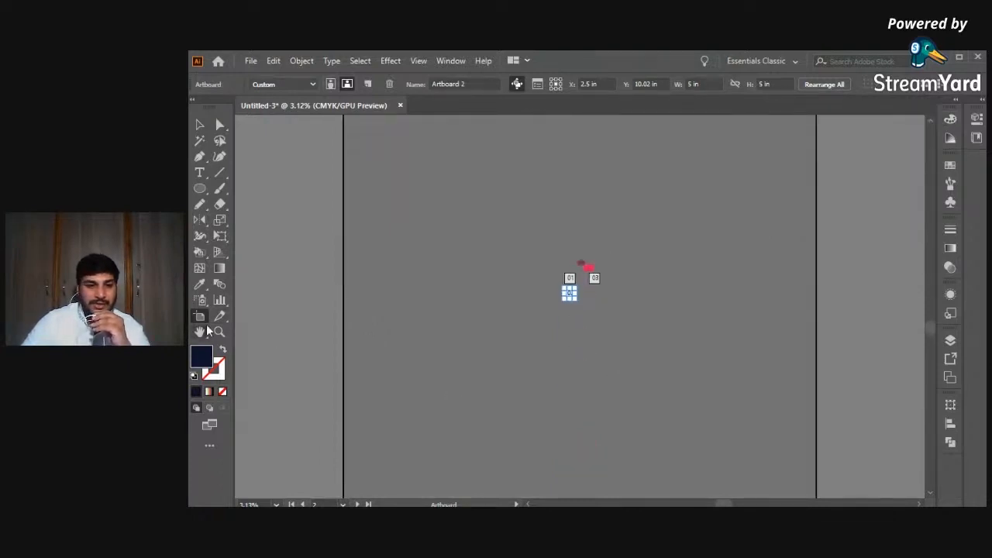
# Move Artboard 2 near the canvas's lower-left corner, to about X -88 in, Y 99 in.
pyautogui.scroll(-3, 583, 314)
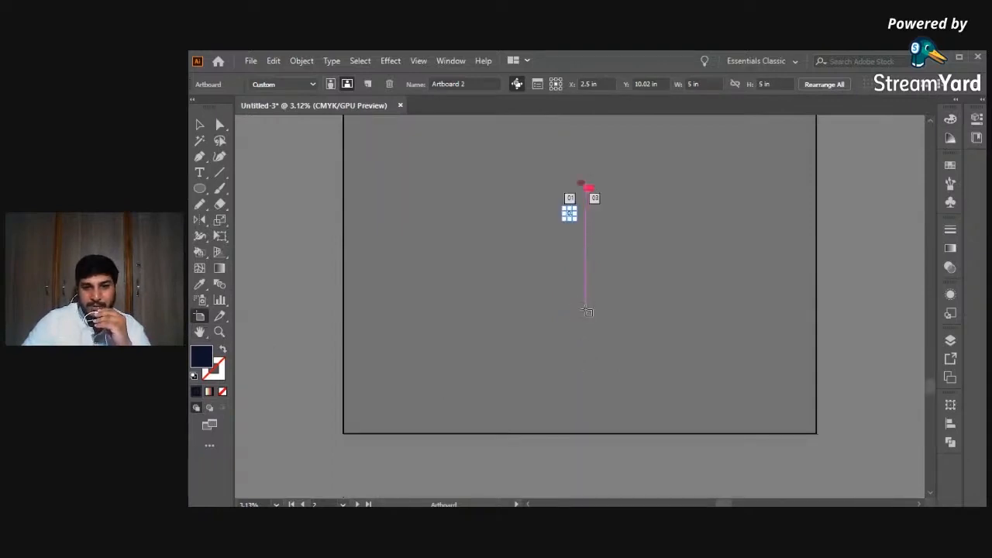
pyautogui.moveTo(569, 214); pyautogui.dragTo(381, 398)
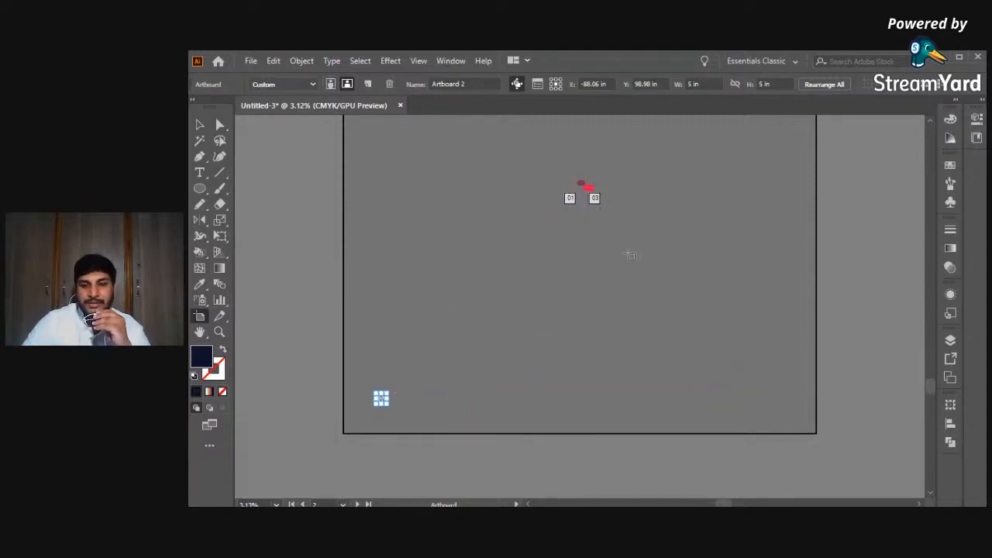
pyautogui.scroll(3, 714, 278)
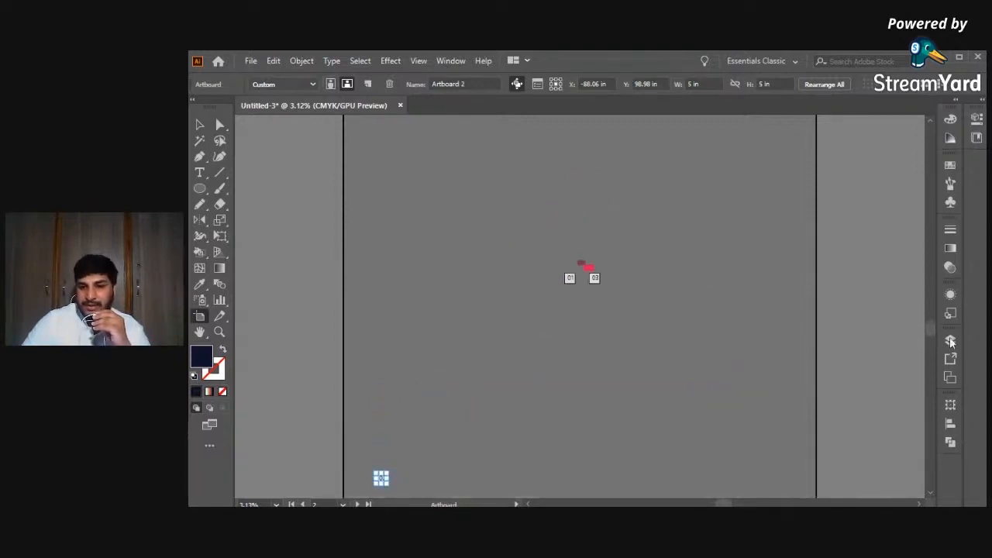
# Expand the docked panels, show the artboard list, and use it to view Artboard 2 and Artboard 1 in turn.
pyautogui.click(957, 102)
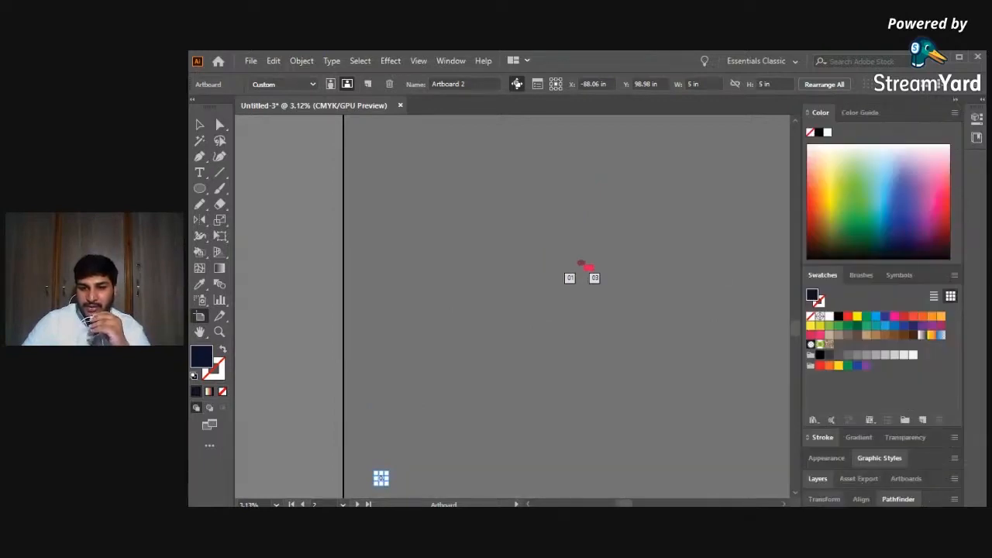
pyautogui.click(906, 479)
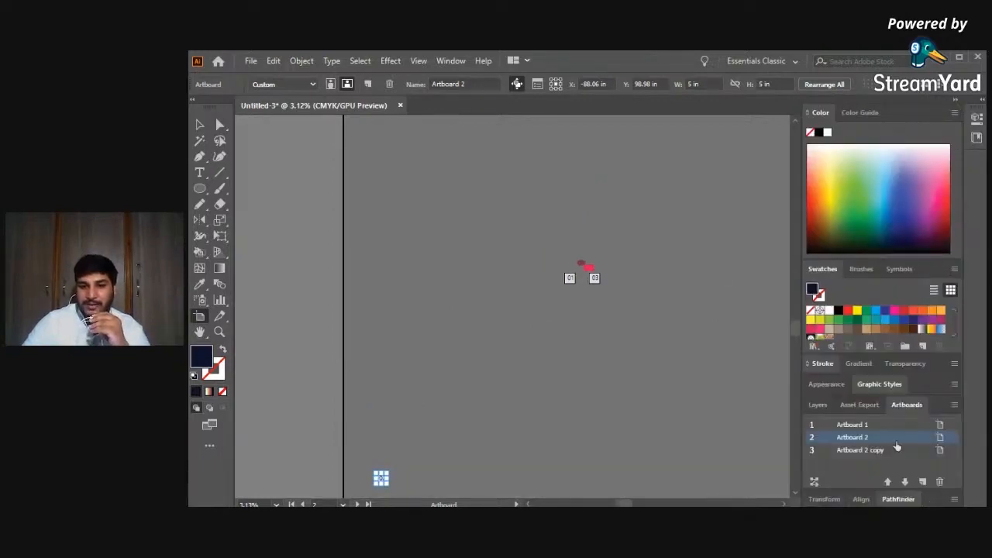
pyautogui.doubleClick(851, 439)
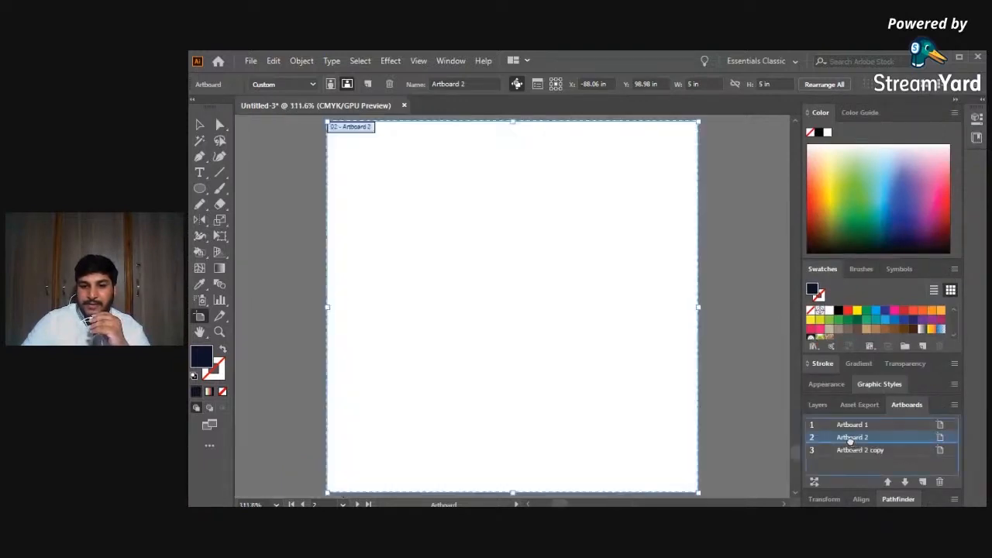
pyautogui.click(852, 449)
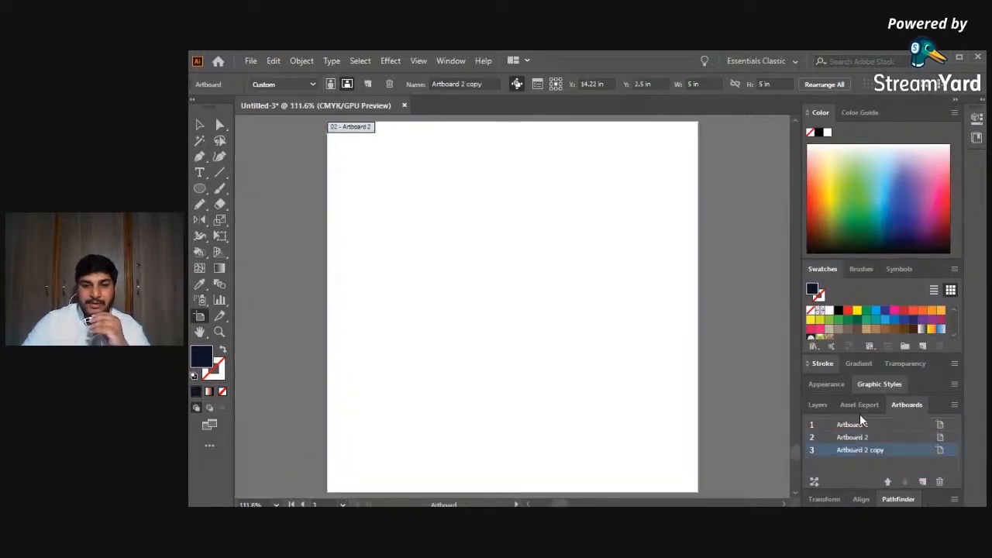
pyautogui.click(854, 427)
pyautogui.doubleClick(855, 426)
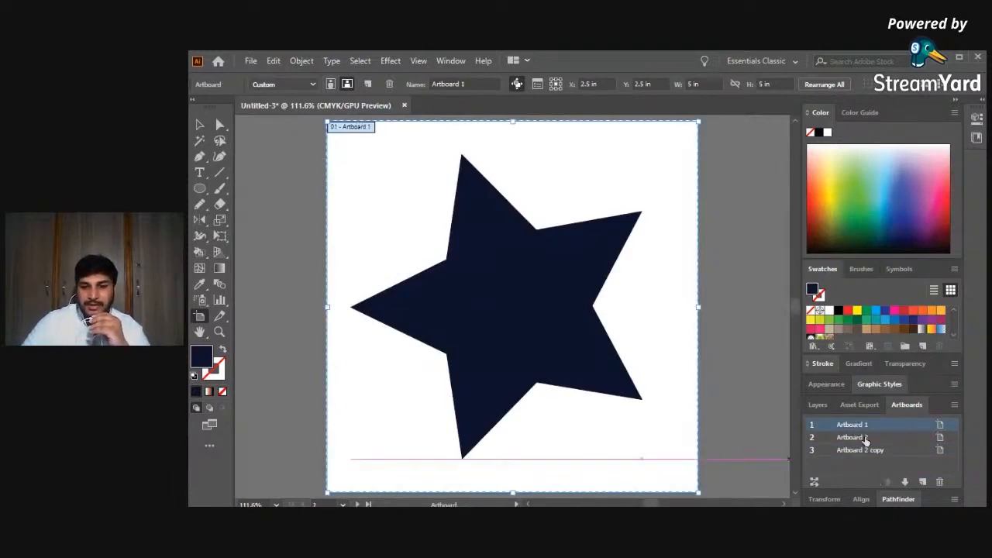
# Bring Artboard 2 into full view from the artboard list.
pyautogui.click(865, 439)
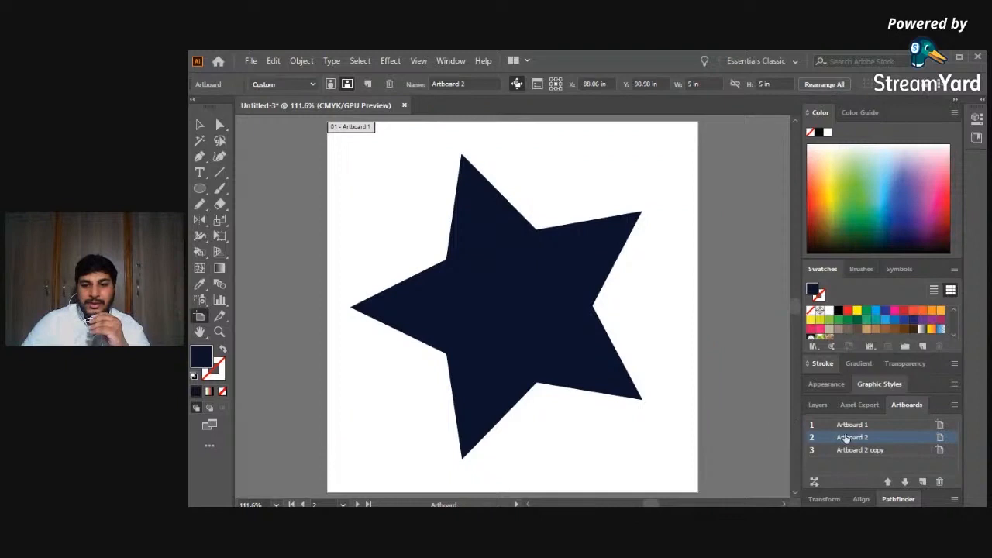
pyautogui.doubleClick(848, 439)
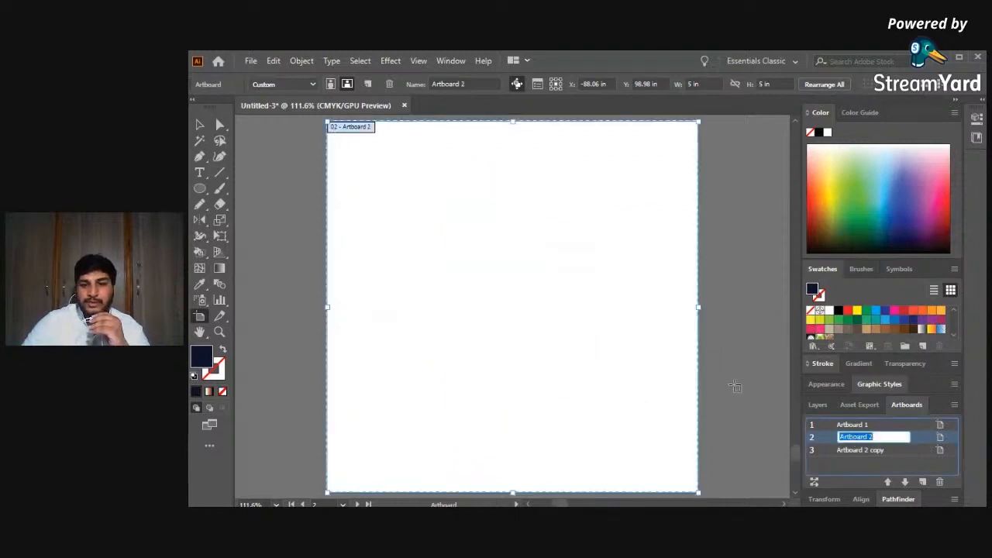
pyautogui.click(925, 443)
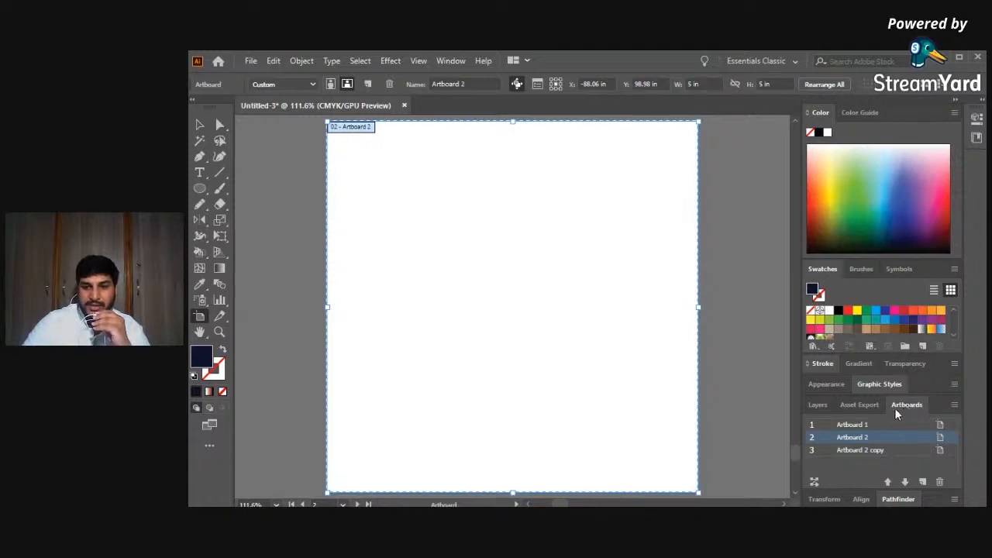
# Examine the objects inside Layer 1, including its Live Paint group, and compare the layer list with the artboard list.
pyautogui.click(812, 406)
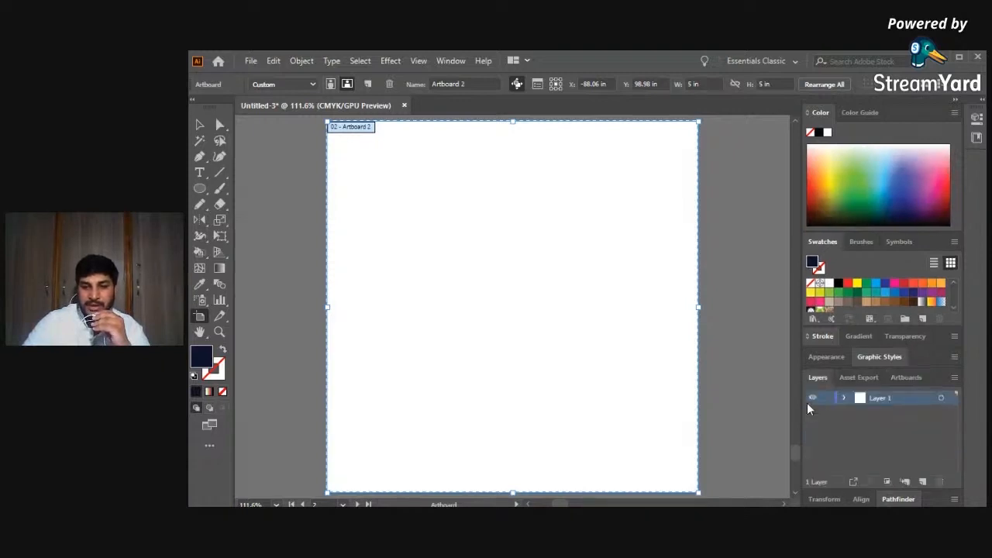
pyautogui.click(845, 398)
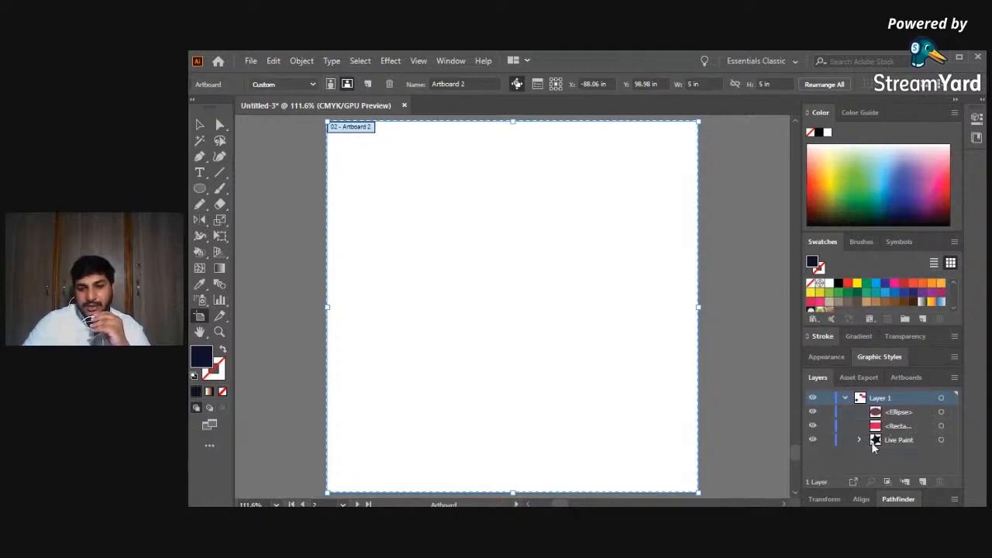
pyautogui.click(859, 439)
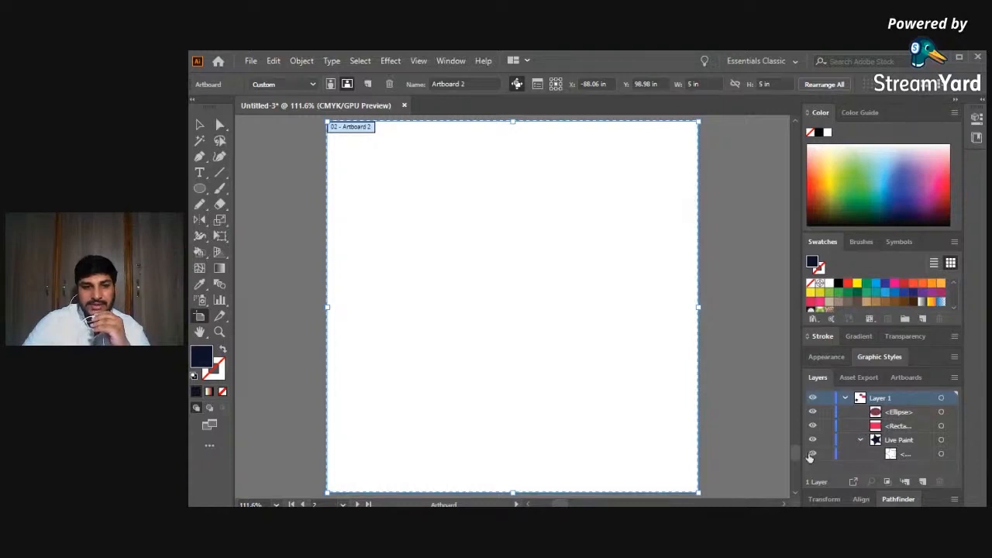
pyautogui.click(845, 398)
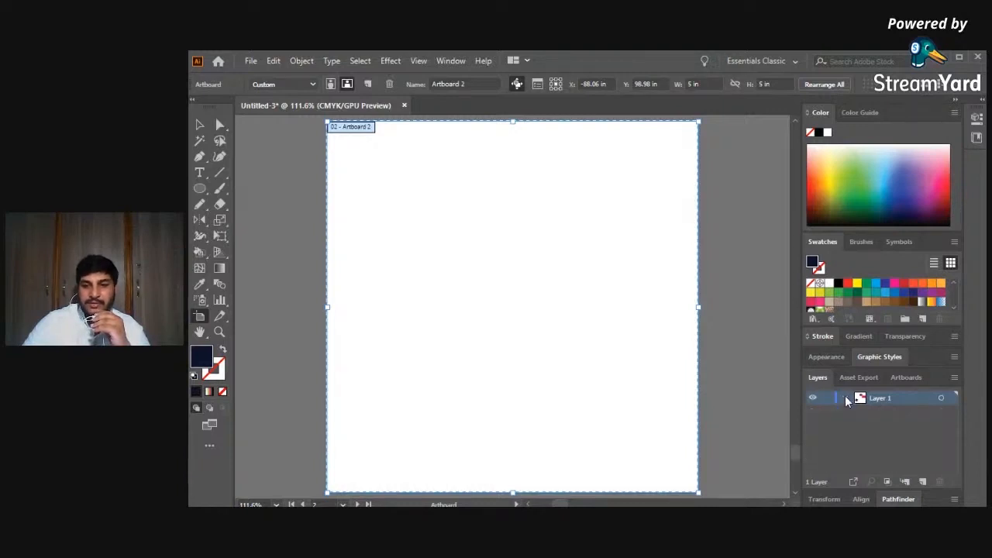
pyautogui.click(904, 379)
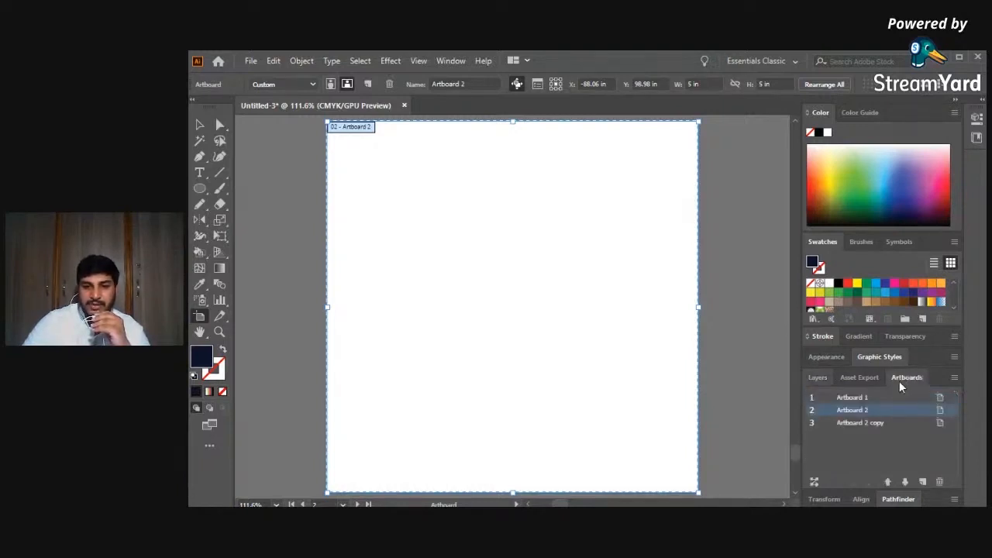
pyautogui.click(818, 378)
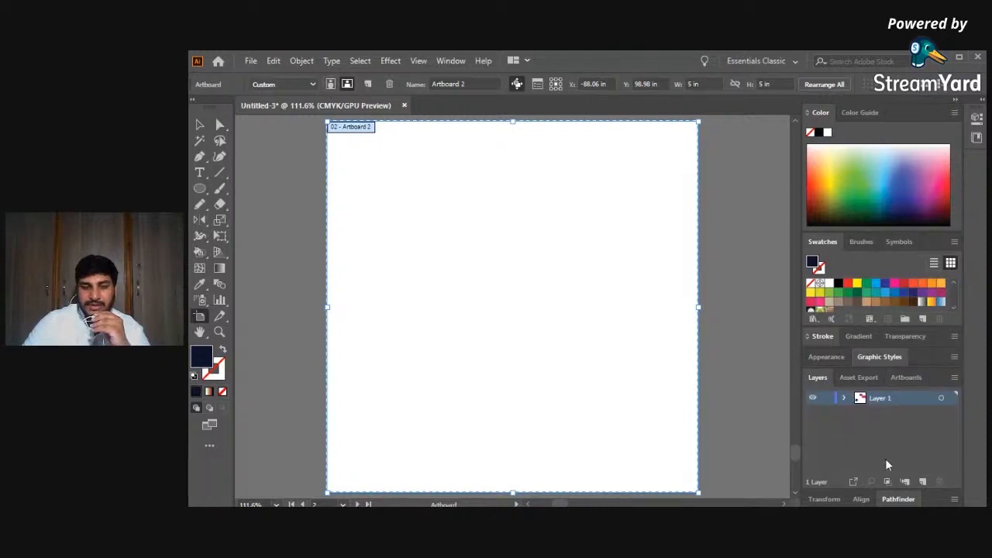
# Select the star on Artboard 1 with the Selection tool.
pyautogui.click(201, 126)
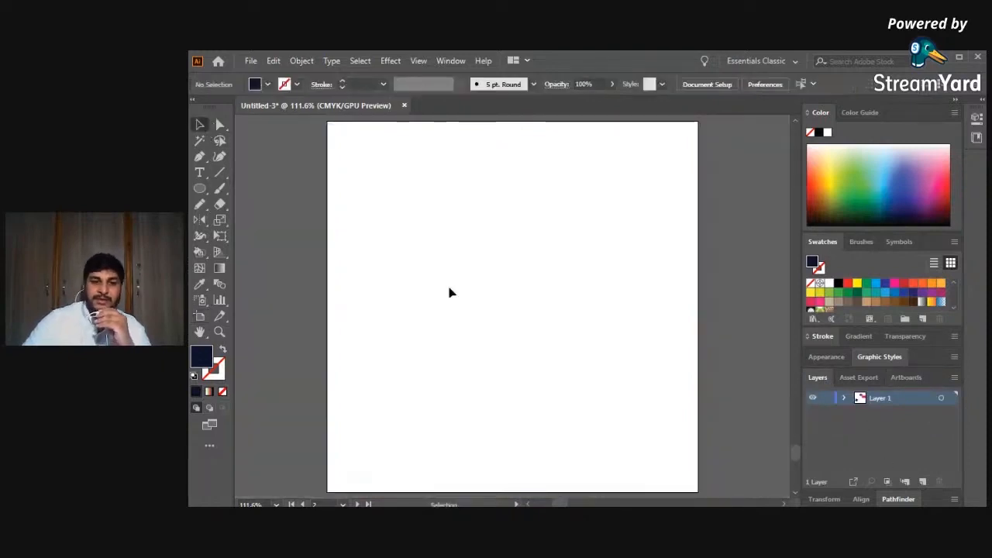
pyautogui.hotkey('ctrl', '-')
pyautogui.hotkey('ctrl', '-')
pyautogui.hotkey('ctrl', '-')
pyautogui.hotkey('ctrl', '-')
pyautogui.hotkey('ctrl', '-')
pyautogui.hotkey('ctrl', '-')
pyautogui.hotkey('ctrl', '-')
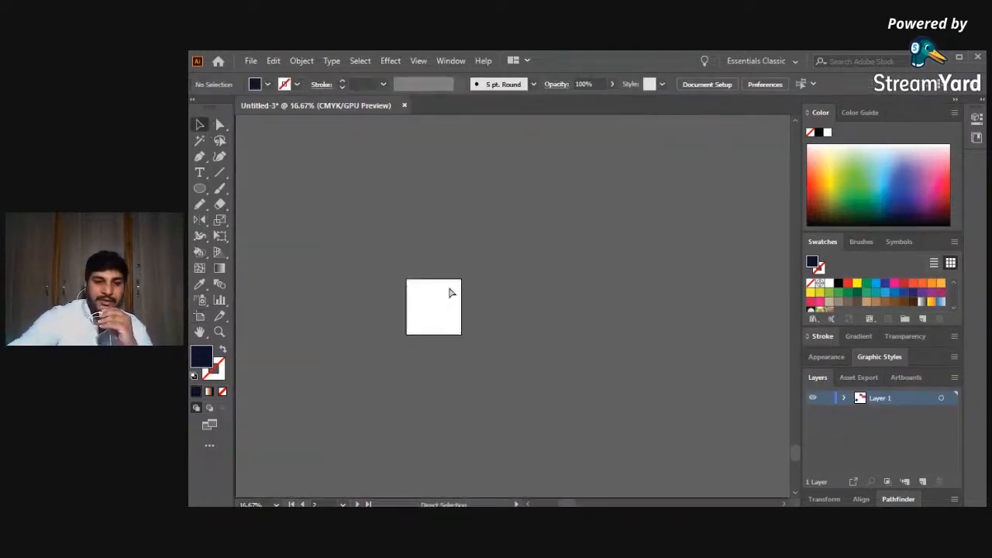
pyautogui.hotkey('ctrl', '-')
pyautogui.hotkey('ctrl', '-')
pyautogui.hotkey('ctrl', '-')
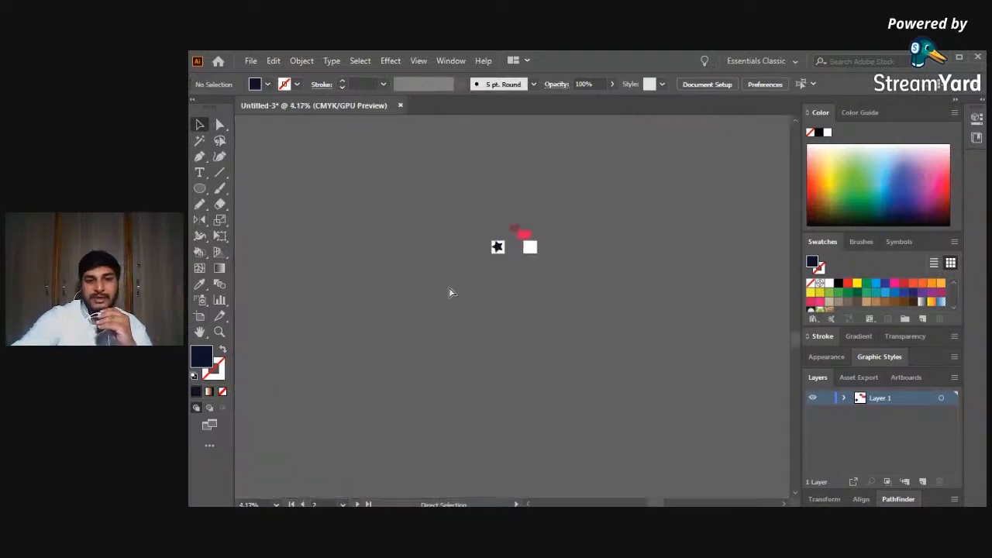
pyautogui.click(506, 246)
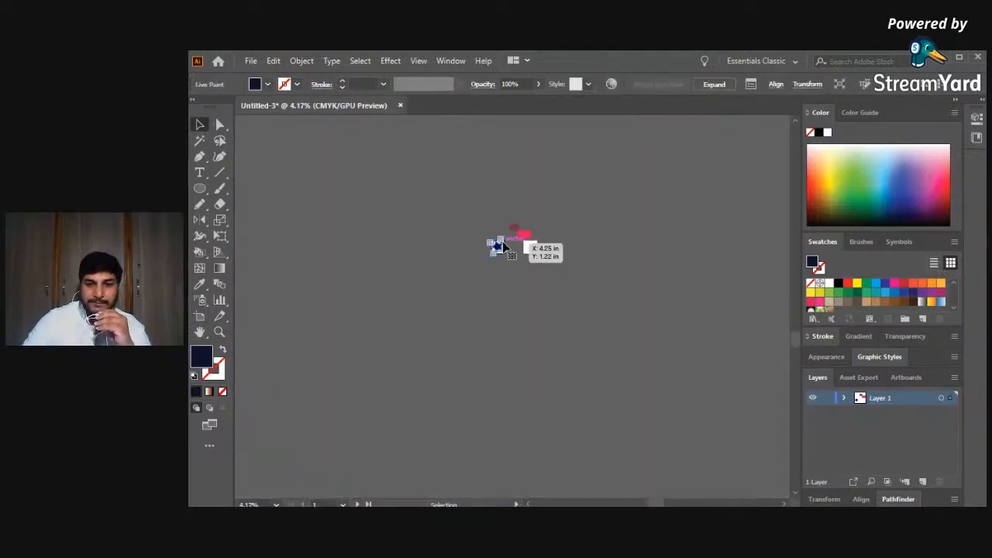
# Bring Artboard 1 into full view from the artboard list, keeping its name.
pyautogui.click(904, 379)
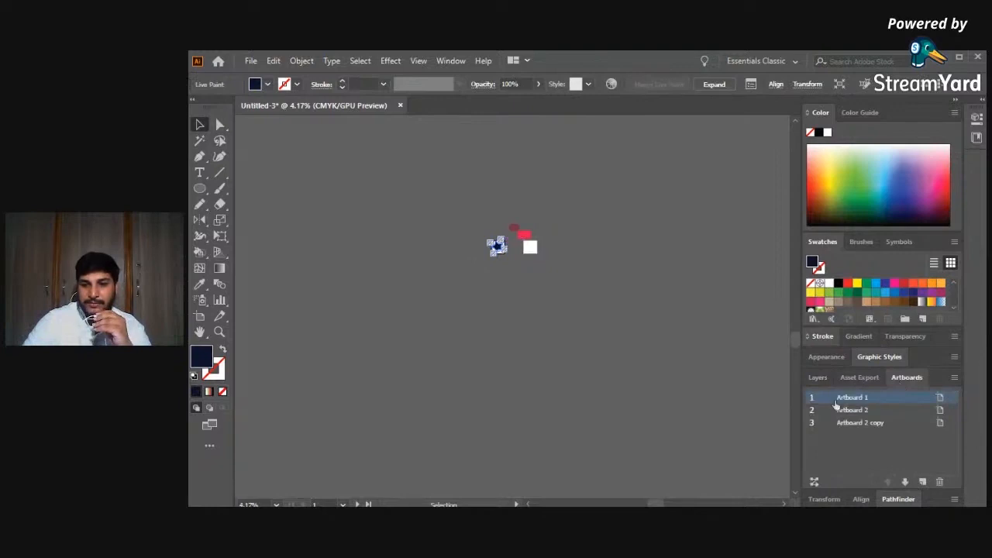
pyautogui.doubleClick(850, 398)
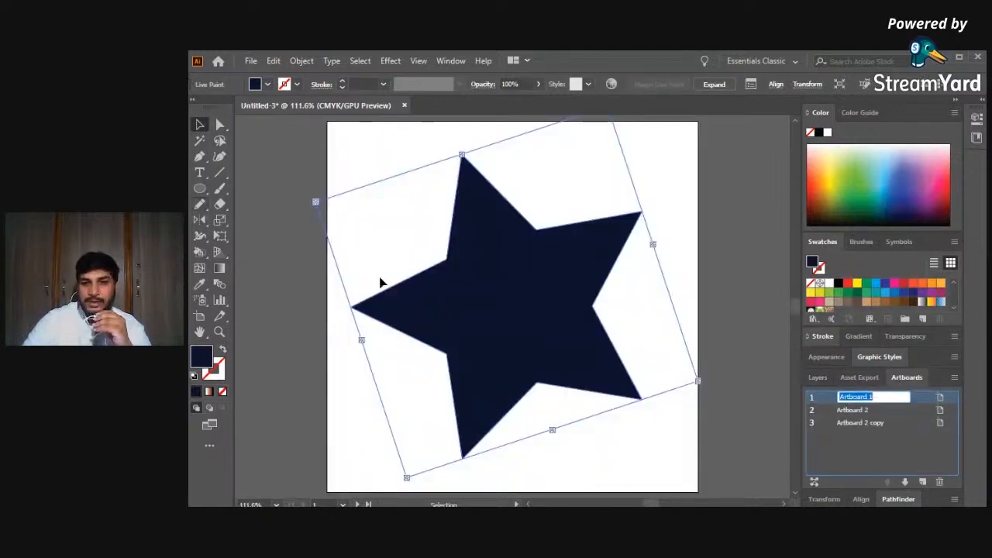
pyautogui.press('Return')
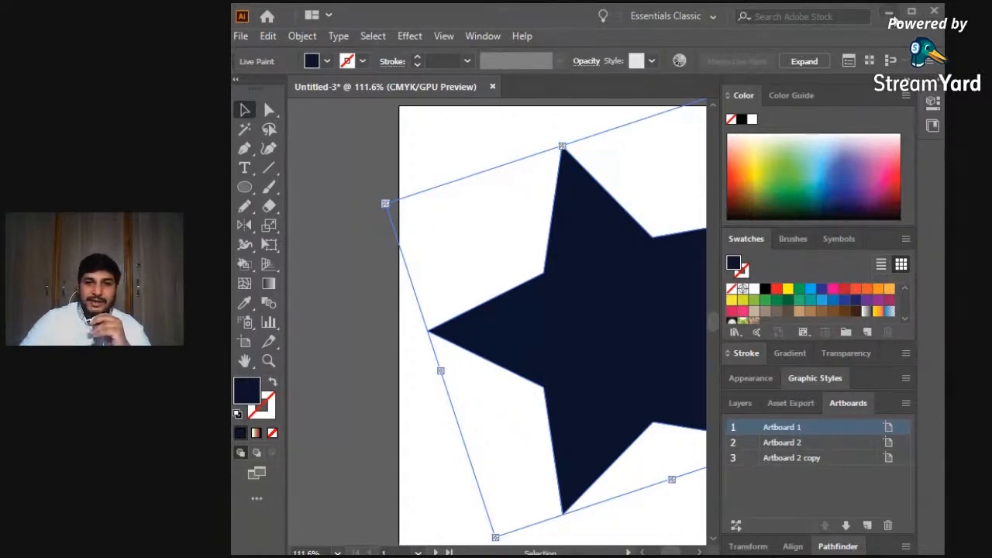
# Maximize the application window and deselect the star.
pyautogui.click(911, 11)
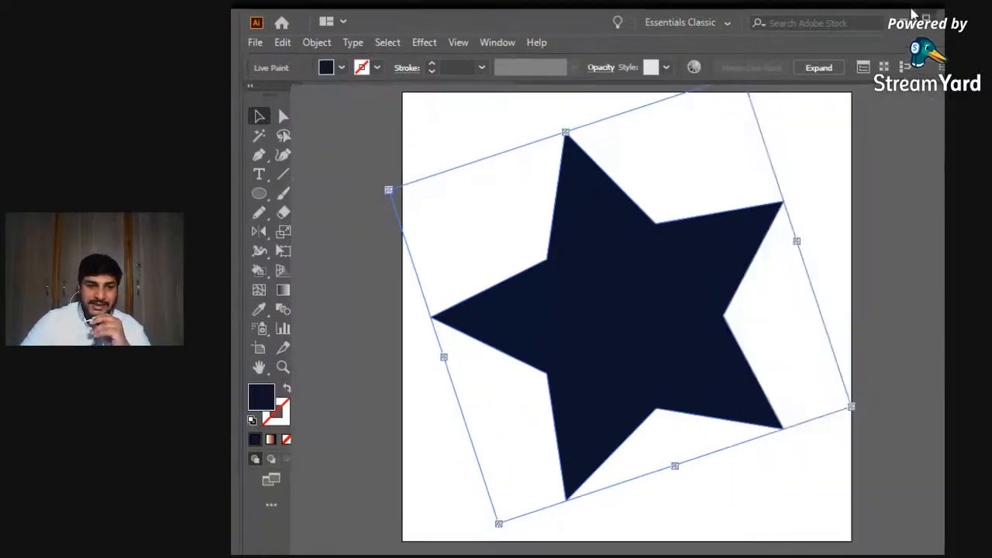
pyautogui.click(377, 337)
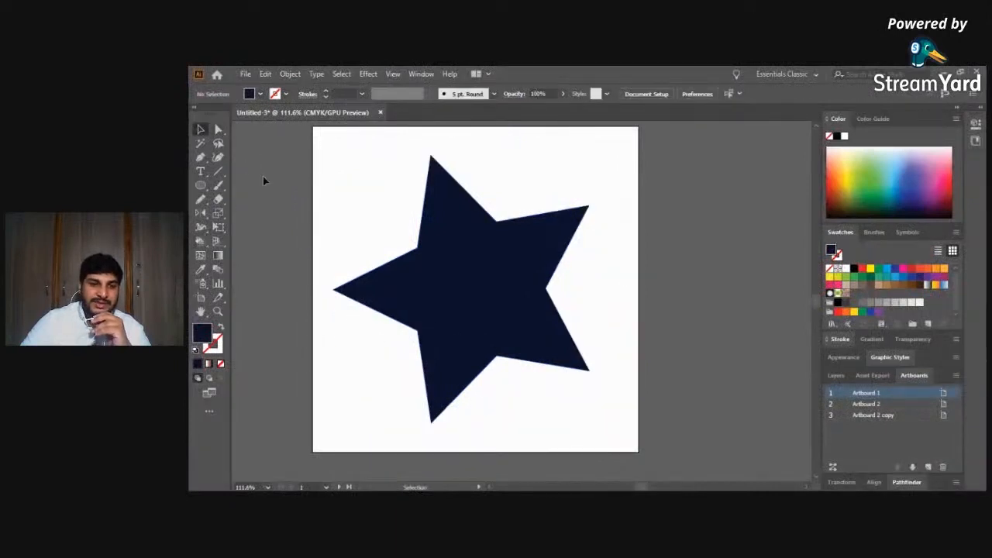
pyautogui.click(290, 74)
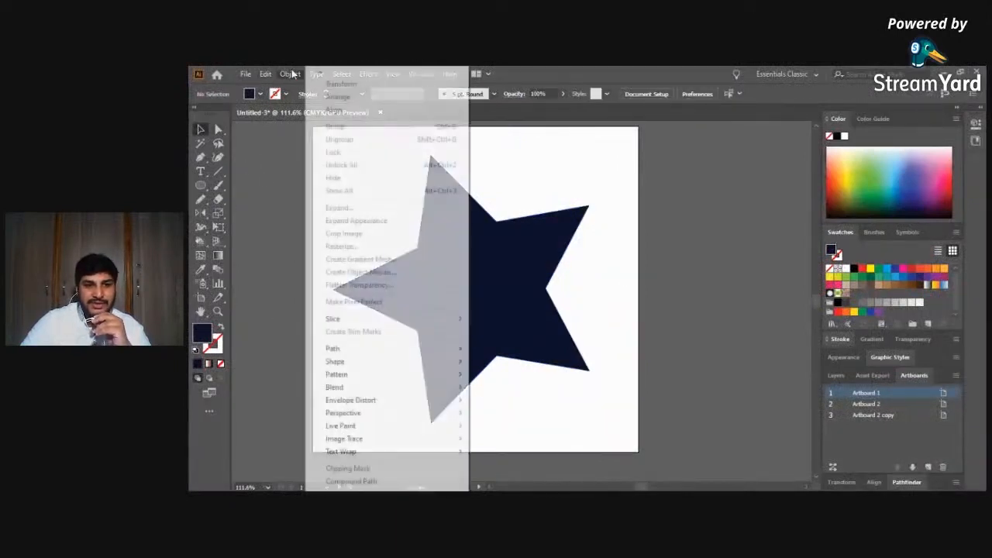
pyautogui.click(596, 411)
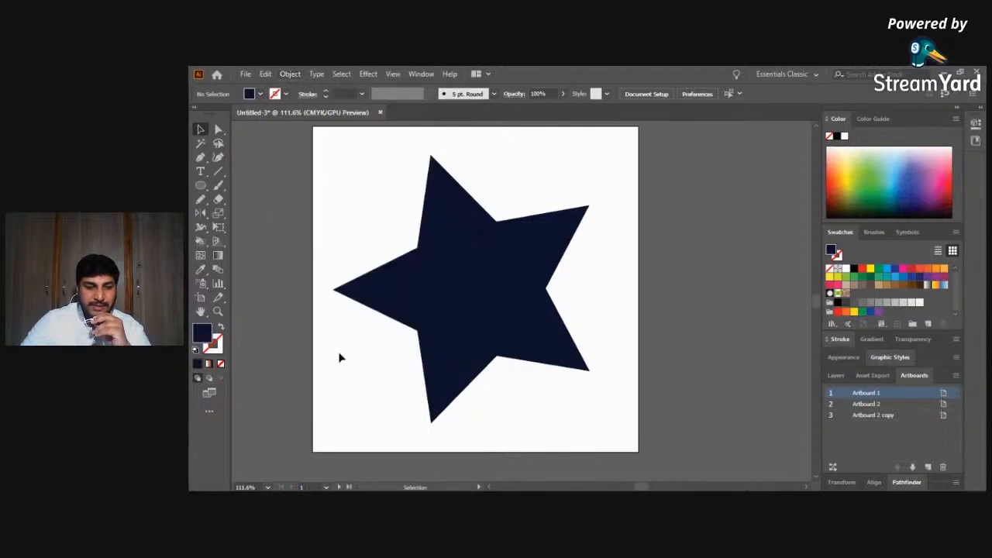
pyautogui.scroll(1, 587, 290)
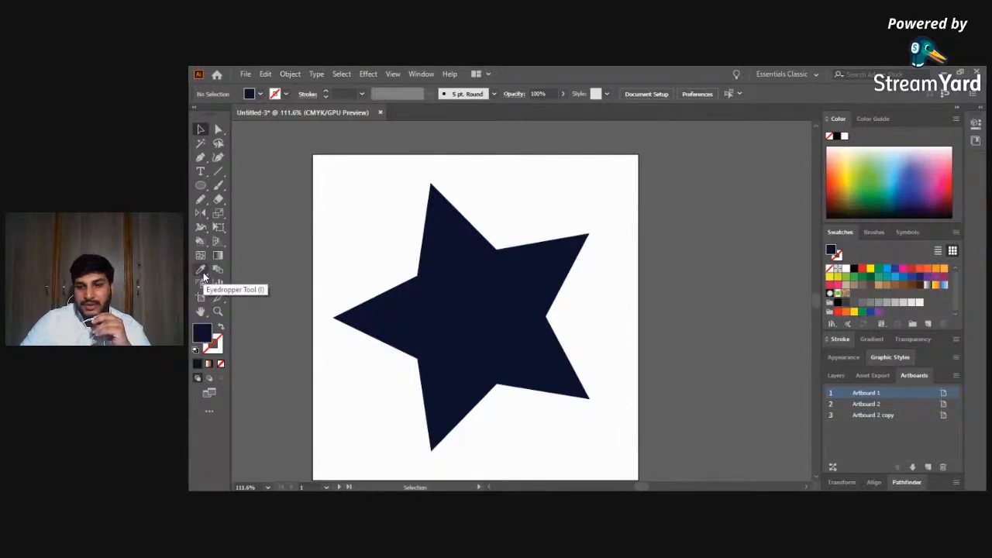
# Fill the star with a light blue swatch and deselect it.
pyautogui.click(453, 318)
pyautogui.click(886, 272)
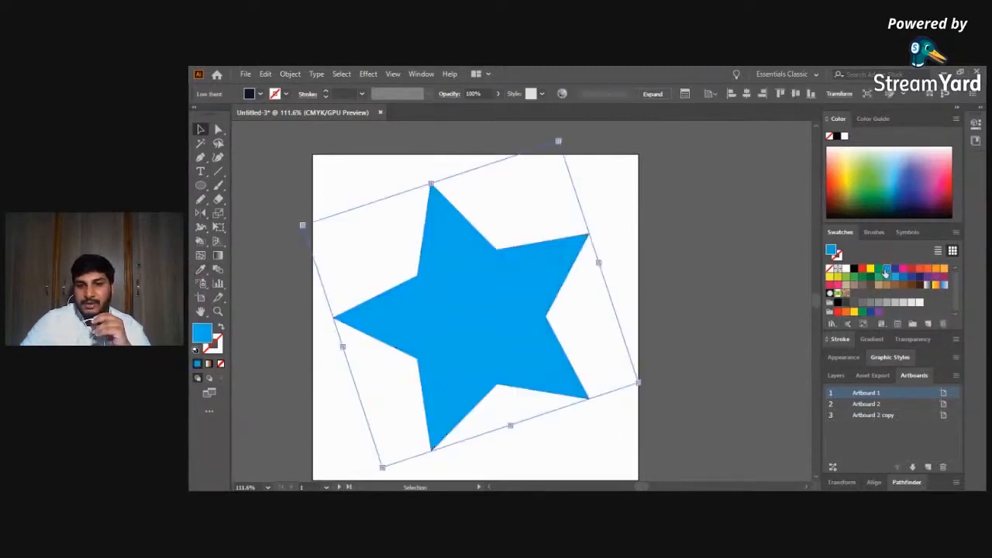
pyautogui.click(666, 335)
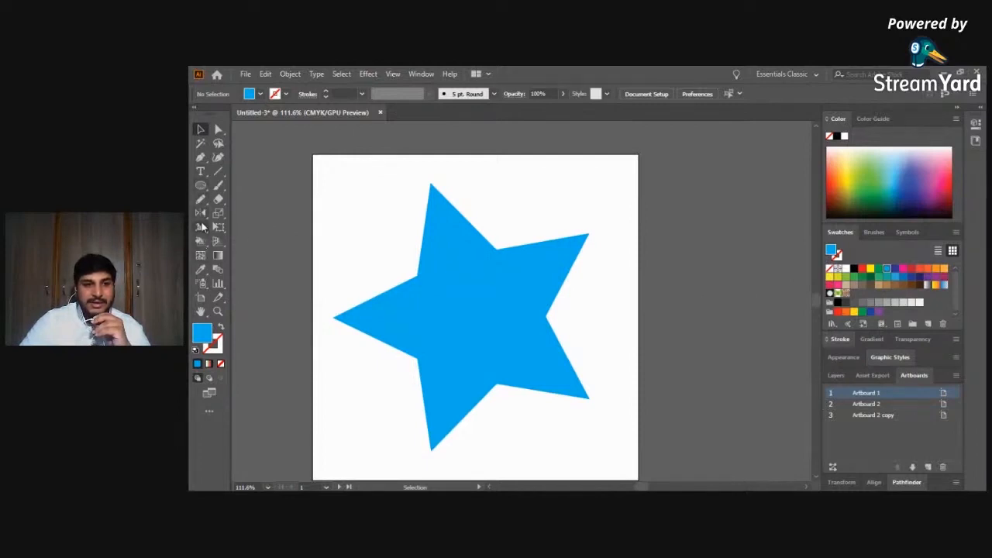
# Try out the Eyedropper tool, and recolour the star with a dark brown swatch.
pyautogui.click(200, 269)
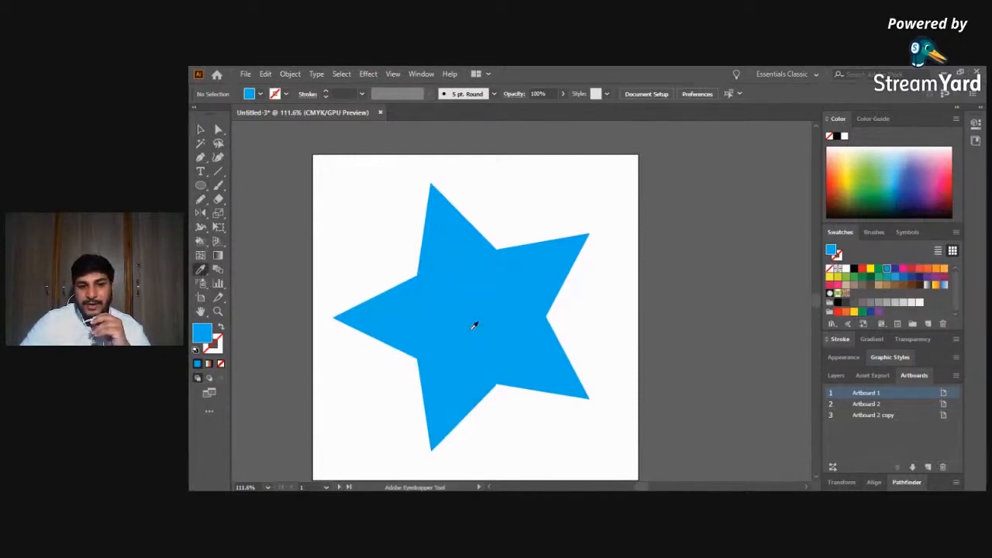
pyautogui.click(200, 129)
pyautogui.click(484, 291)
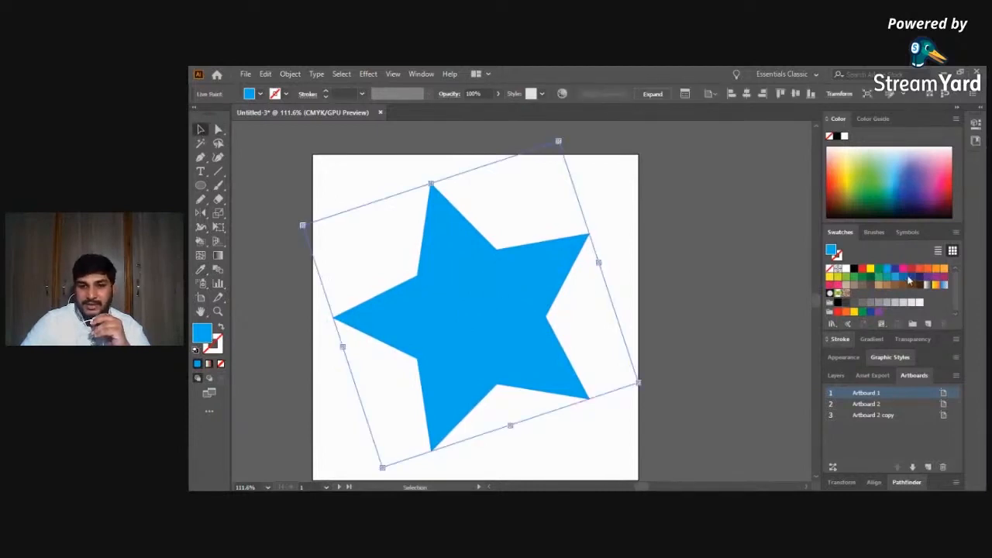
pyautogui.click(863, 288)
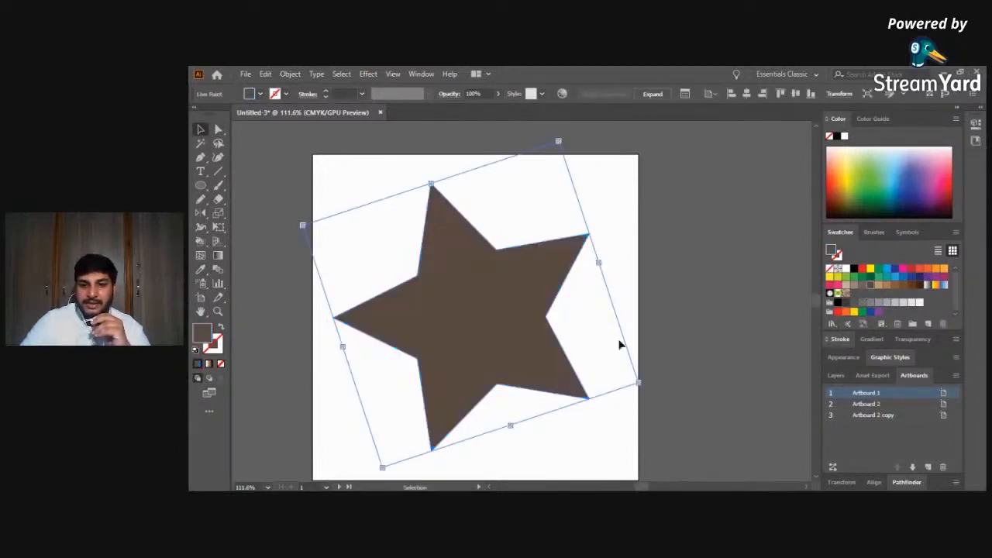
# Fill the star with a rust-orange colour chosen in the Color Picker.
pyautogui.doubleClick(202, 333)
pyautogui.click(439, 261)
pyautogui.click(581, 225)
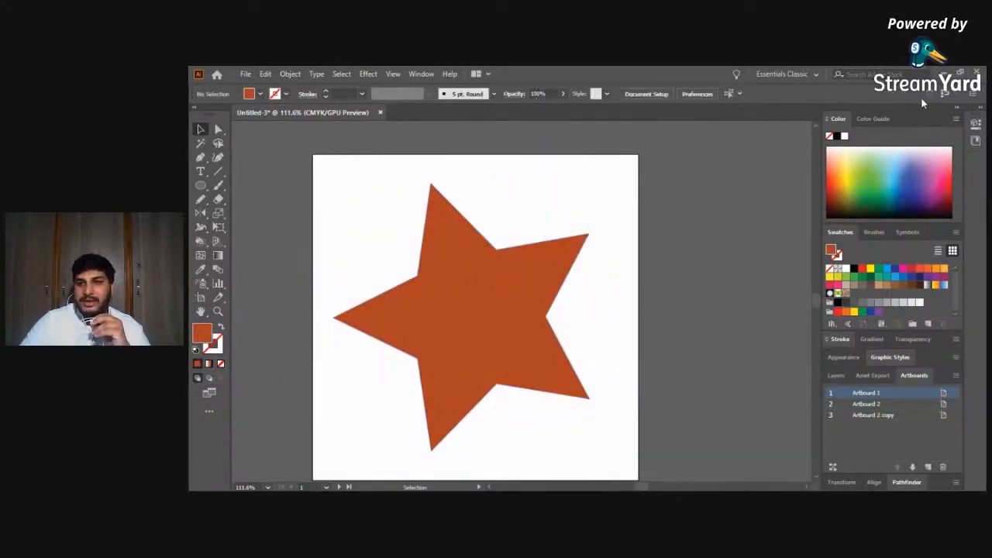
pyautogui.click(946, 73)
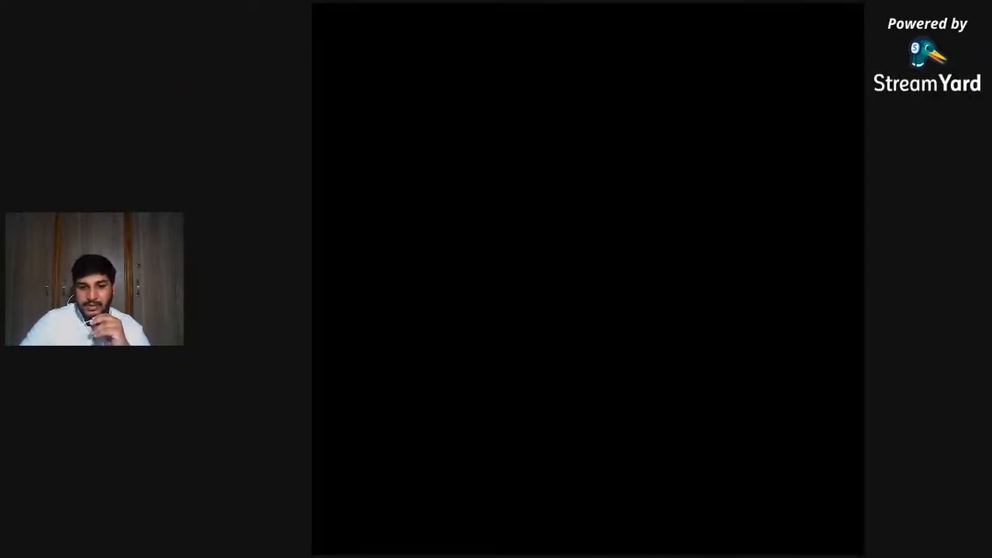
pyautogui.hotkey('alt', 'Tab')
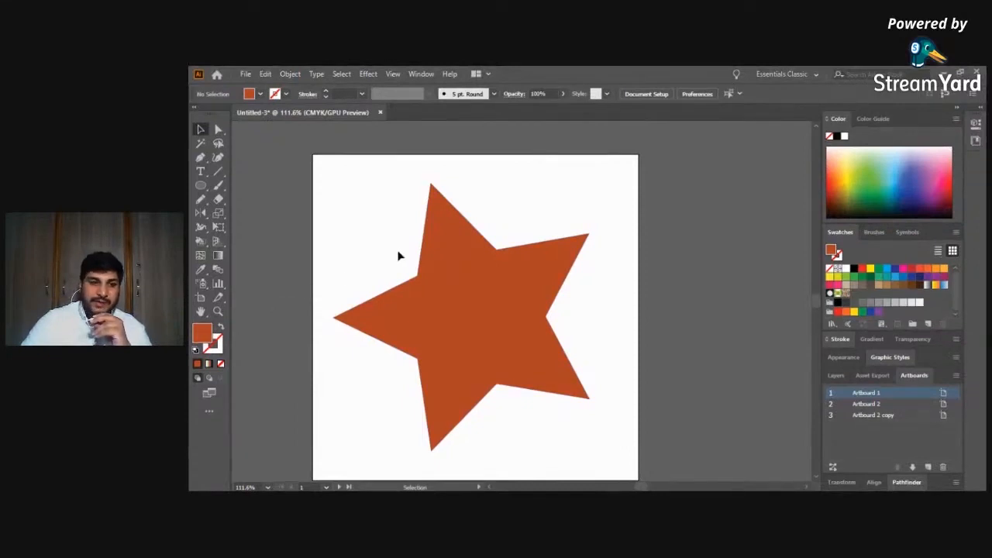
pyautogui.click(512, 326)
pyautogui.click(201, 188)
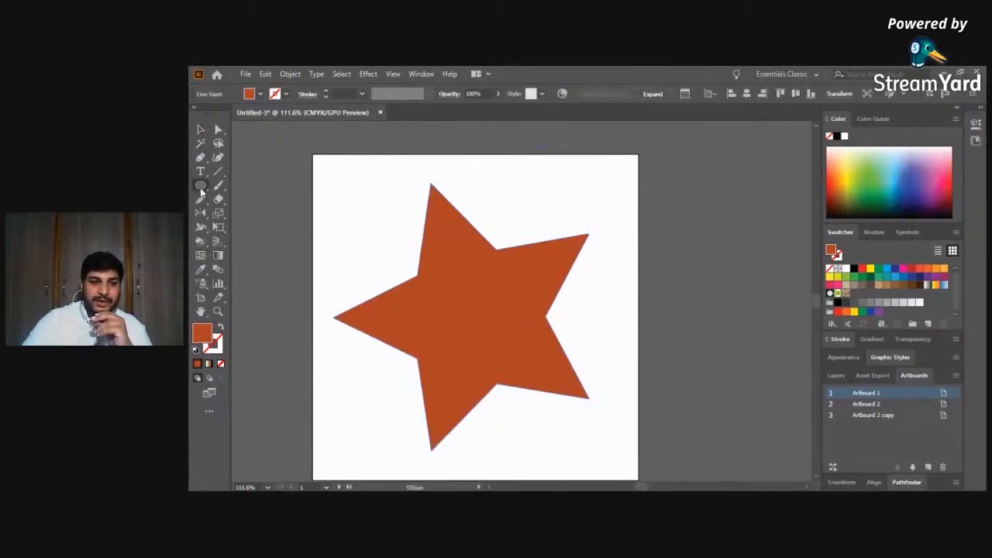
pyautogui.click(299, 199)
pyautogui.click(604, 307)
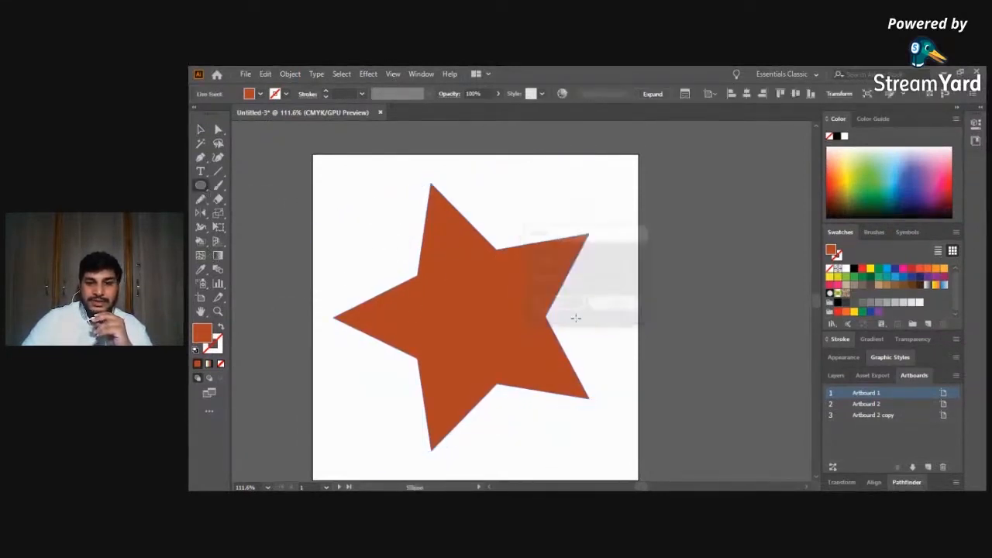
pyautogui.press('u')
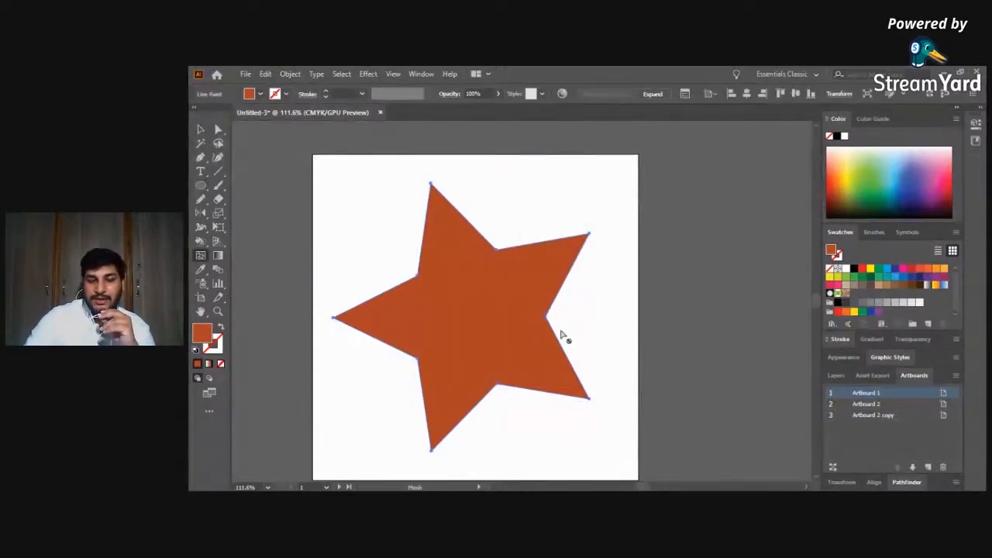
# Move the star down and to the left so that one point extends past the artboard's left edge.
pyautogui.press('v')
pyautogui.moveTo(434, 300); pyautogui.dragTo(365, 359)
pyautogui.click(577, 271)
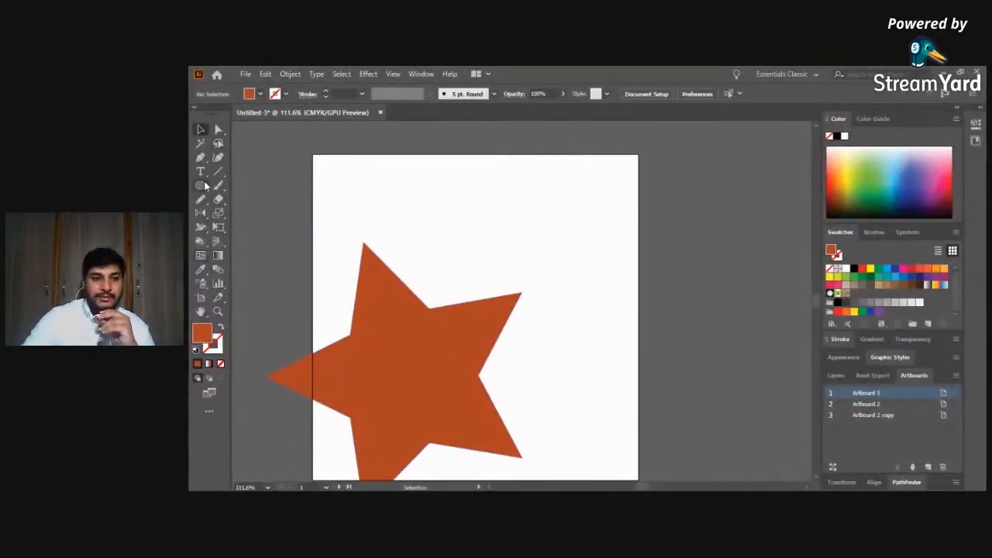
# Draw a small horizontal rectangle above the star and move it left to sit over the star's upper points.
pyautogui.press('m')
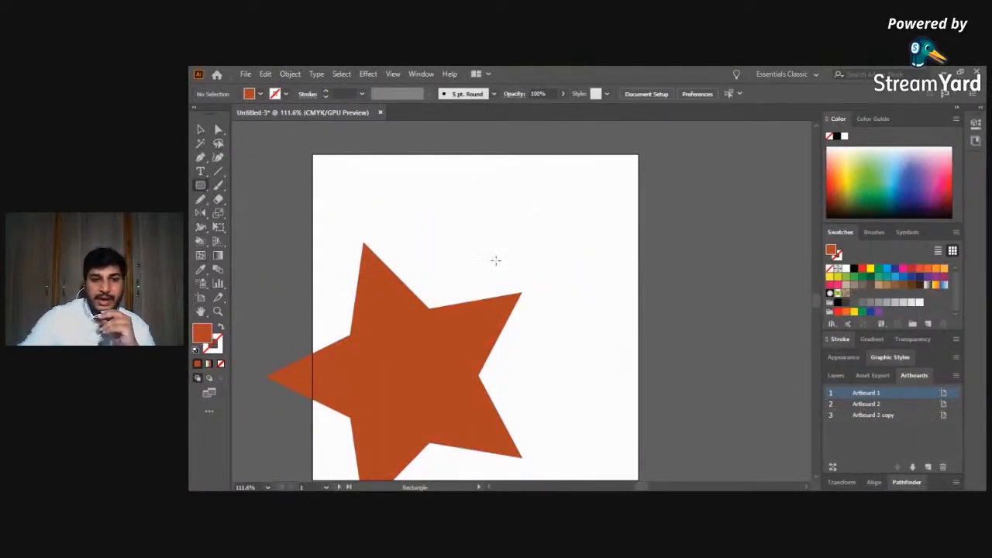
pyautogui.moveTo(496, 194); pyautogui.dragTo(583, 256)
pyautogui.click(200, 130)
pyautogui.moveTo(565, 221); pyautogui.dragTo(449, 217)
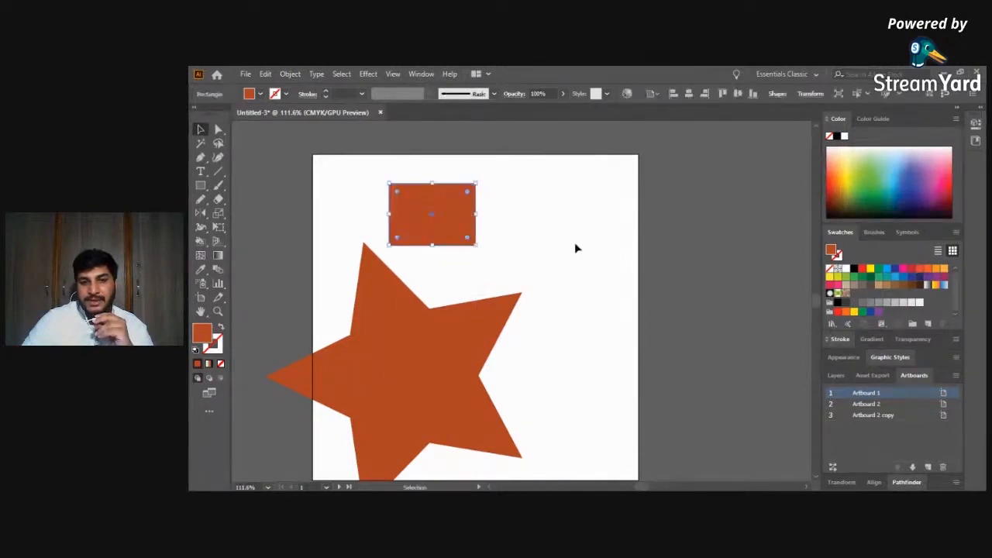
# Round all four corners of the rectangle to the maximum and shift it slightly up and to the left.
pyautogui.click(575, 249)
pyautogui.moveTo(468, 237); pyautogui.dragTo(437, 215)
pyautogui.click(540, 284)
pyautogui.click(555, 257)
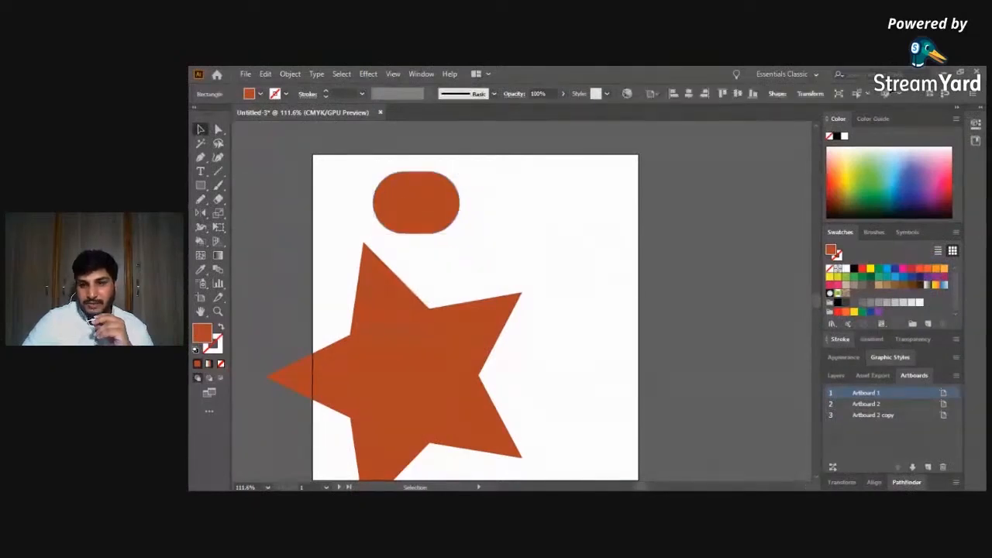